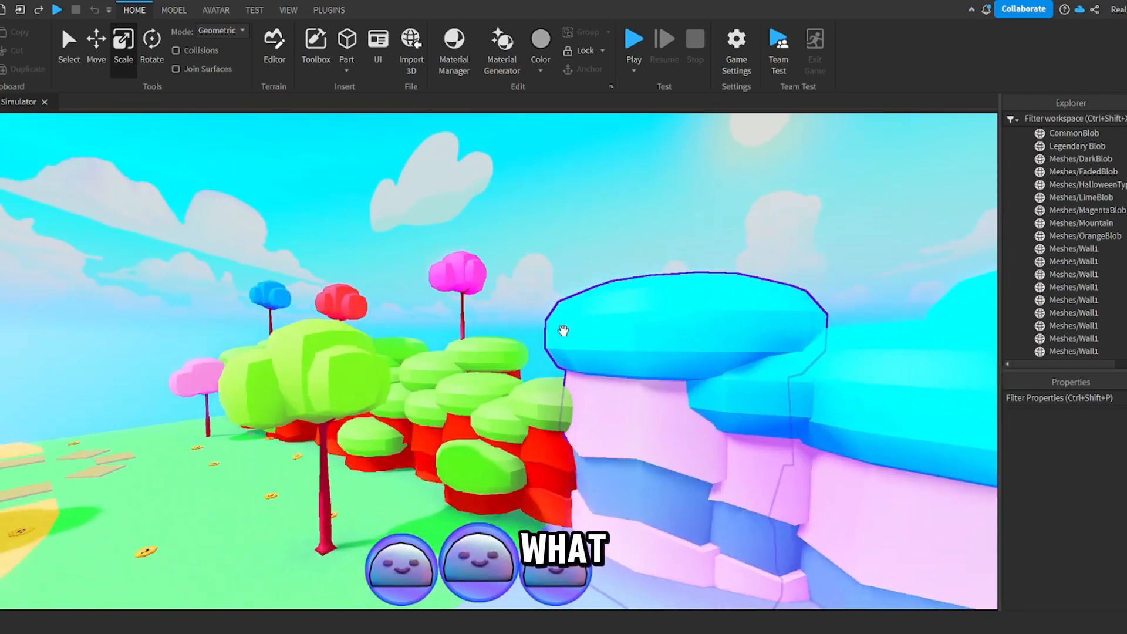
scroll(563, 331, down, 10)
scroll(589, 308, up, 10)
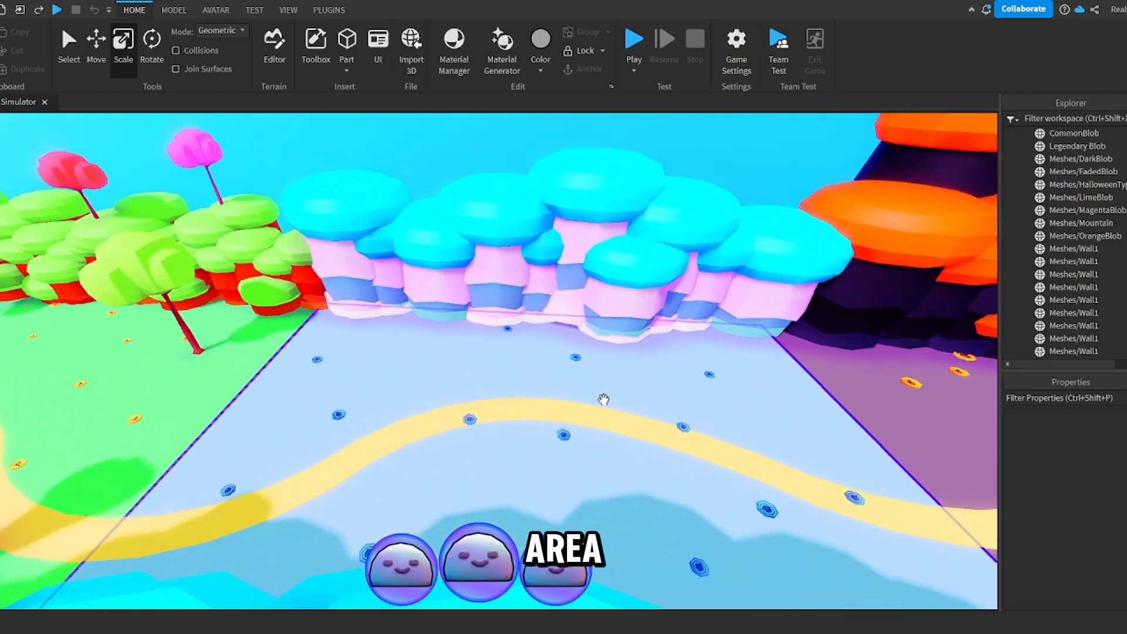
right_drag(603, 399, 582, 278)
key(s)
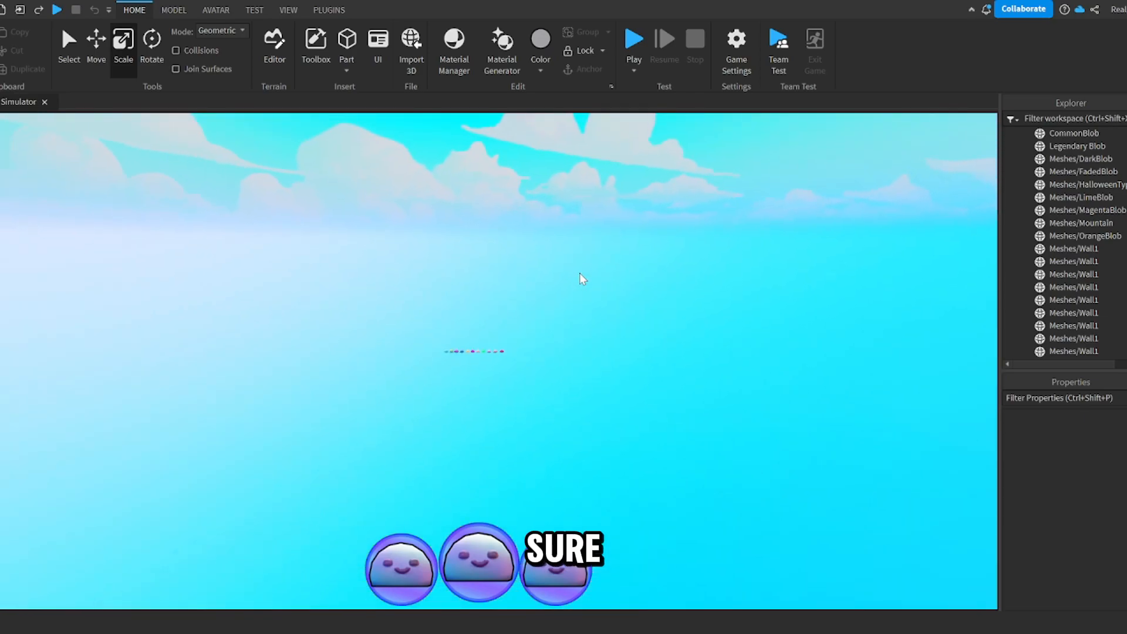
drag(658, 291, 490, 352)
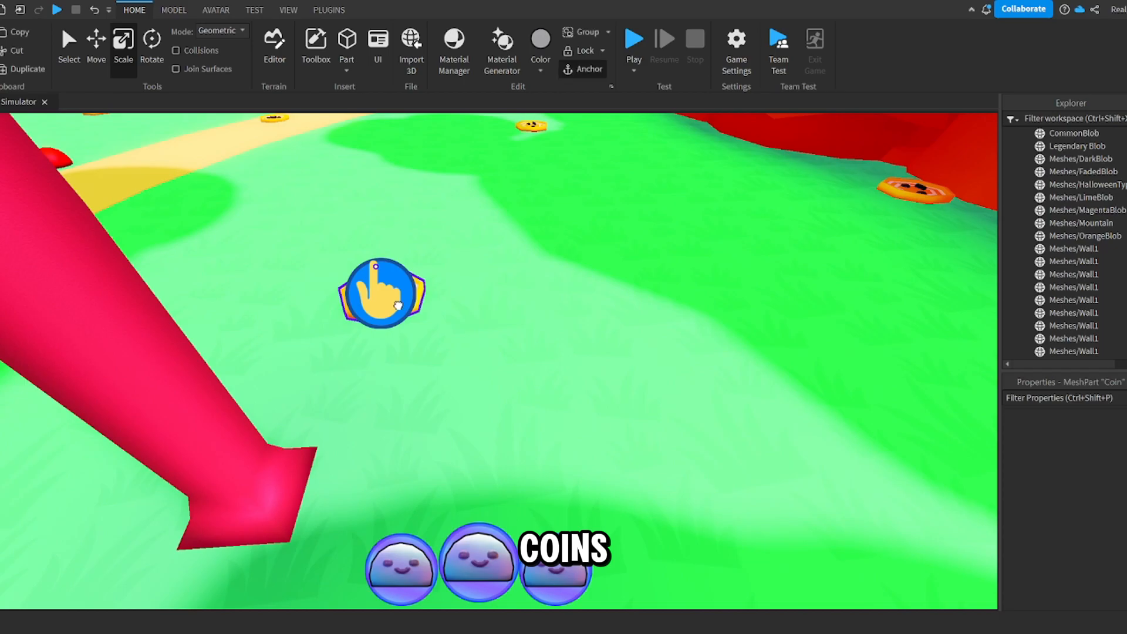
Step: Select the whole run of Coin parts scattered around the green area and delete them from the workspace
click(382, 293)
scroll(1109, 184, up, 2)
drag(1111, 201, 1071, 238)
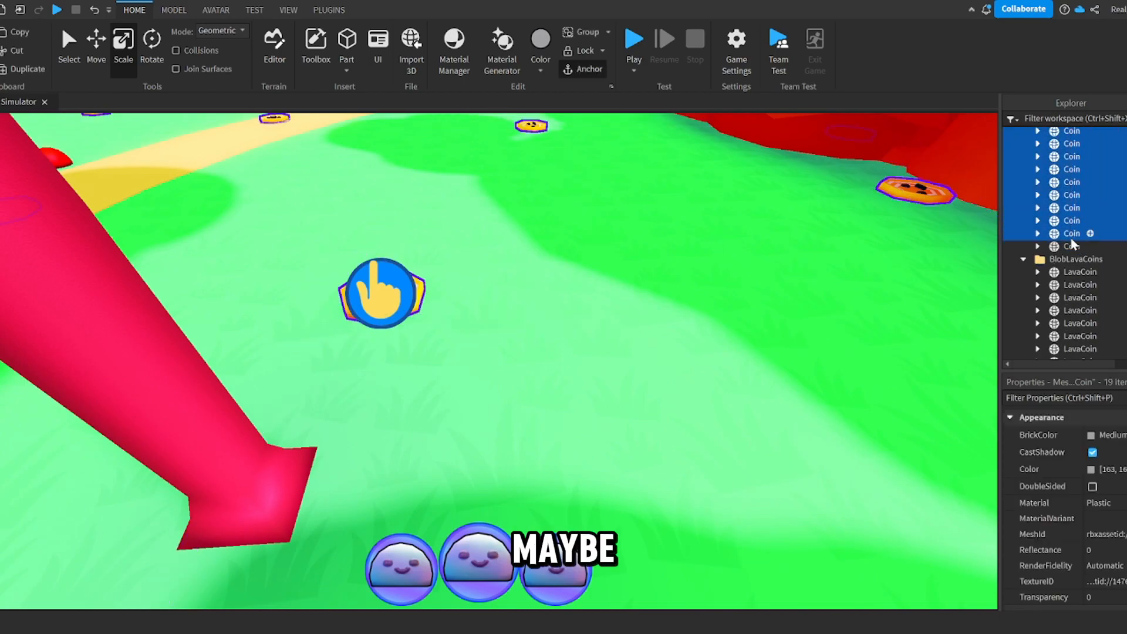
key(Delete)
Step: Delete the LavaCoin parts in the BlobLavaCoins folder and the coins in the WinterBlobCoins folder
drag(1124, 147, 1070, 258)
key(Delete)
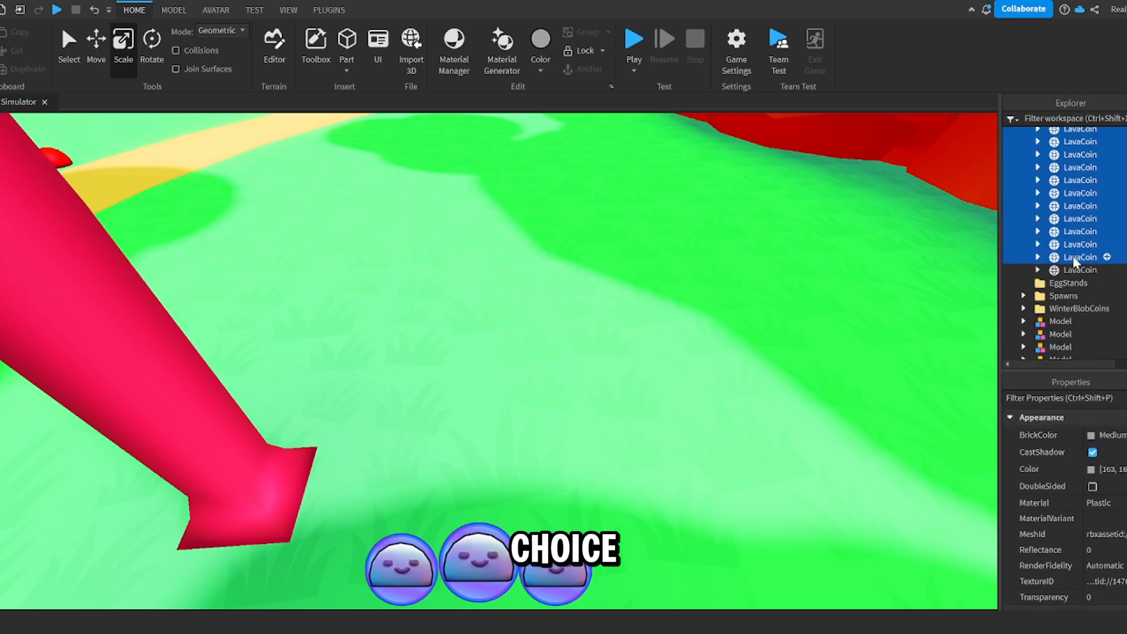
click(1023, 159)
drag(1072, 172, 1071, 290)
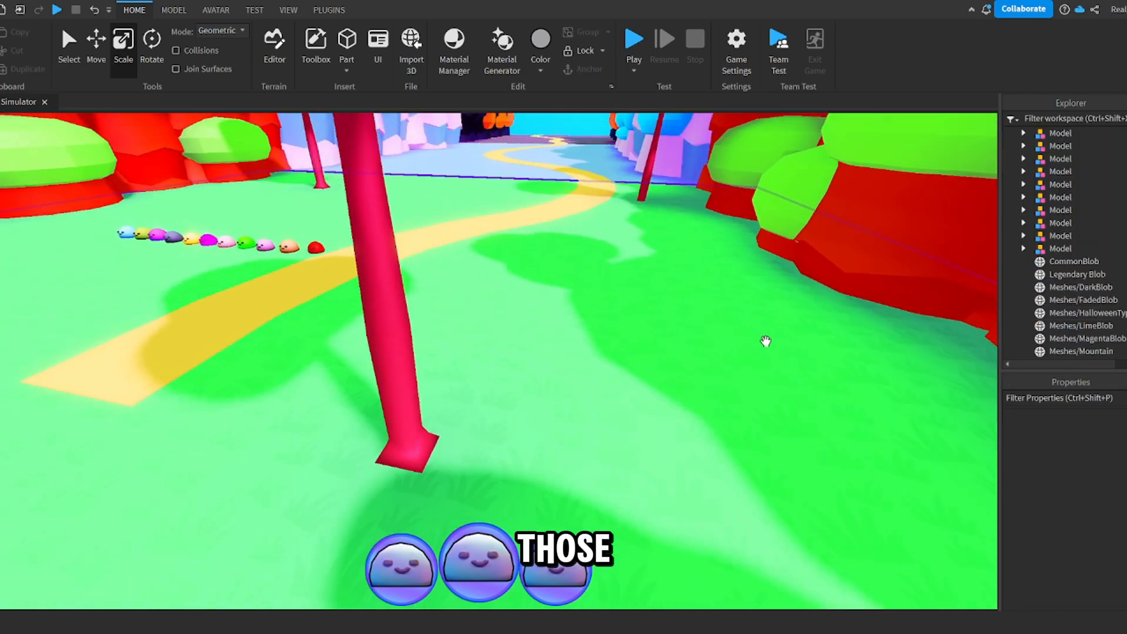
scroll(762, 311, down, 5)
scroll(762, 311, up, 5)
scroll(748, 307, up, 3)
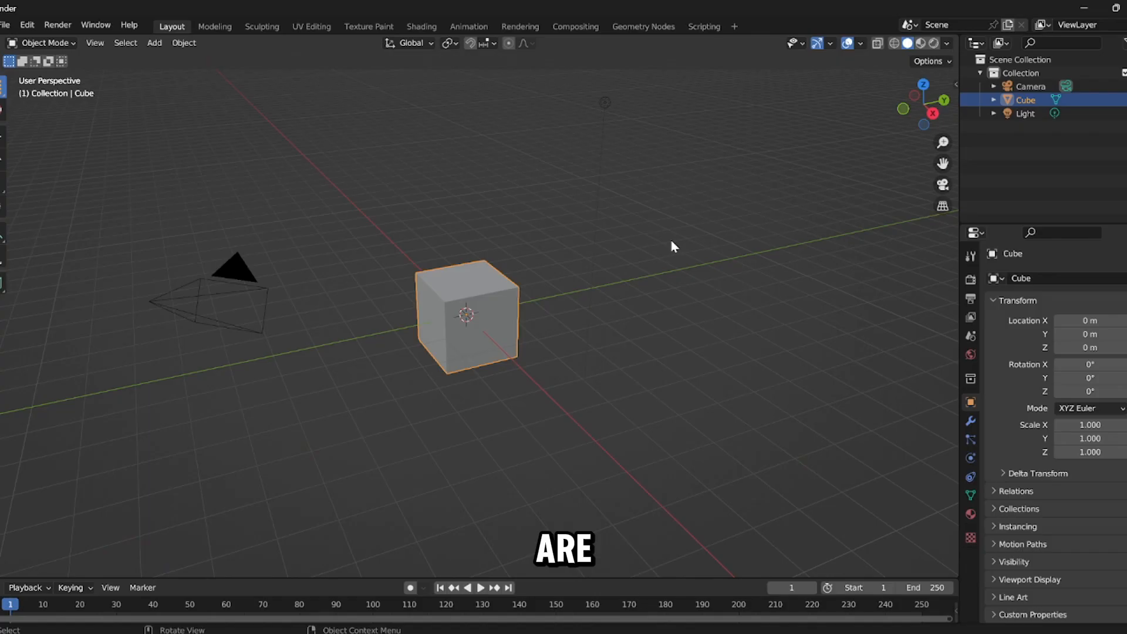
Step: In Blender, replace the default cube with a cylinder that has 12 vertices, a 1 m radius and a 2 m depth
middle_drag(672, 246, 587, 250)
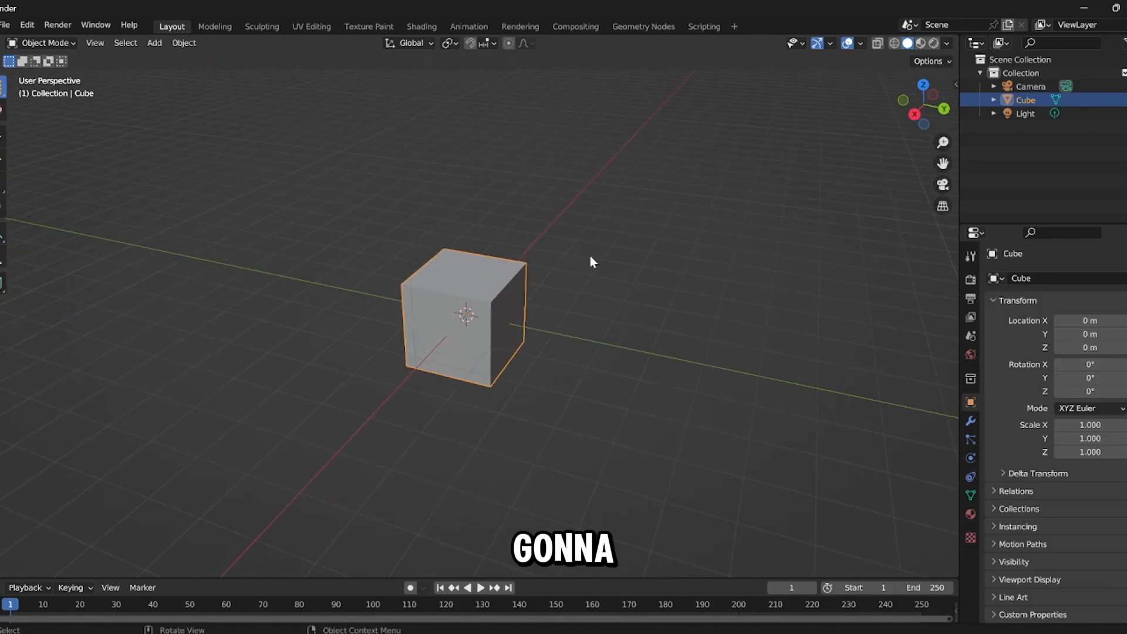
middle_drag(545, 322, 531, 273)
middle_drag(205, 245, 268, 312)
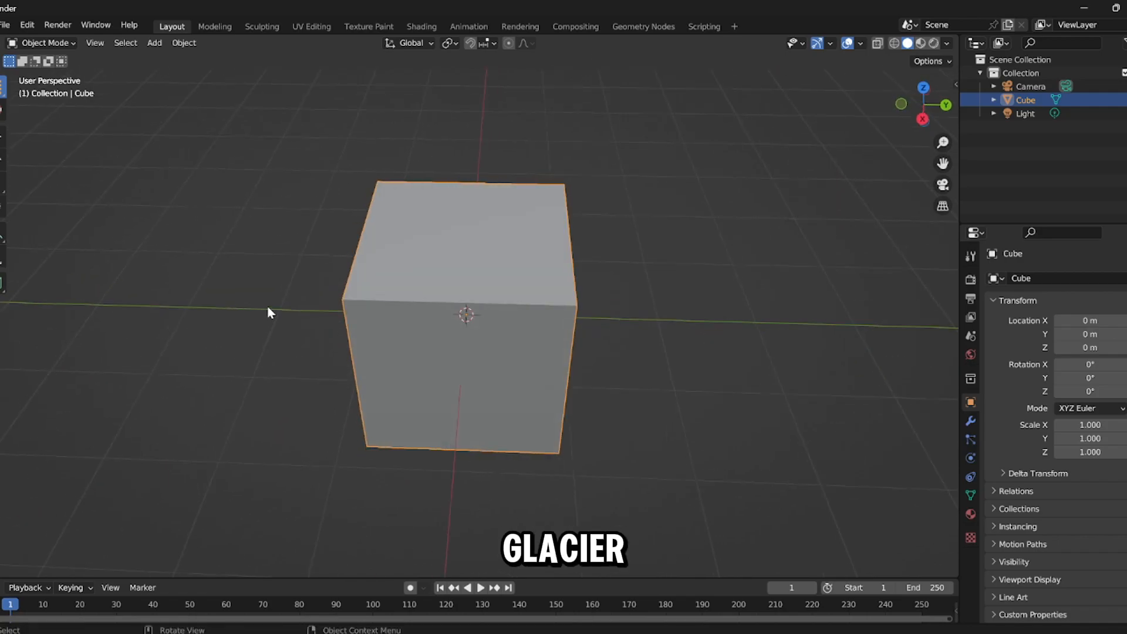
key(Delete)
key(shift+a)
mouse_move(581, 221)
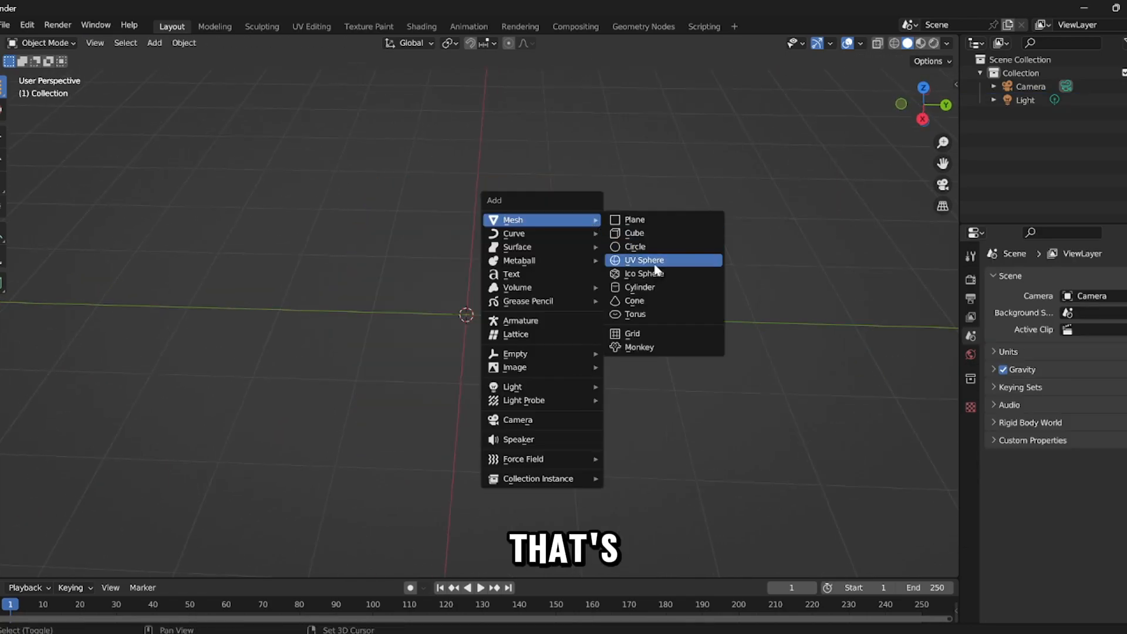
click(642, 287)
click(34, 566)
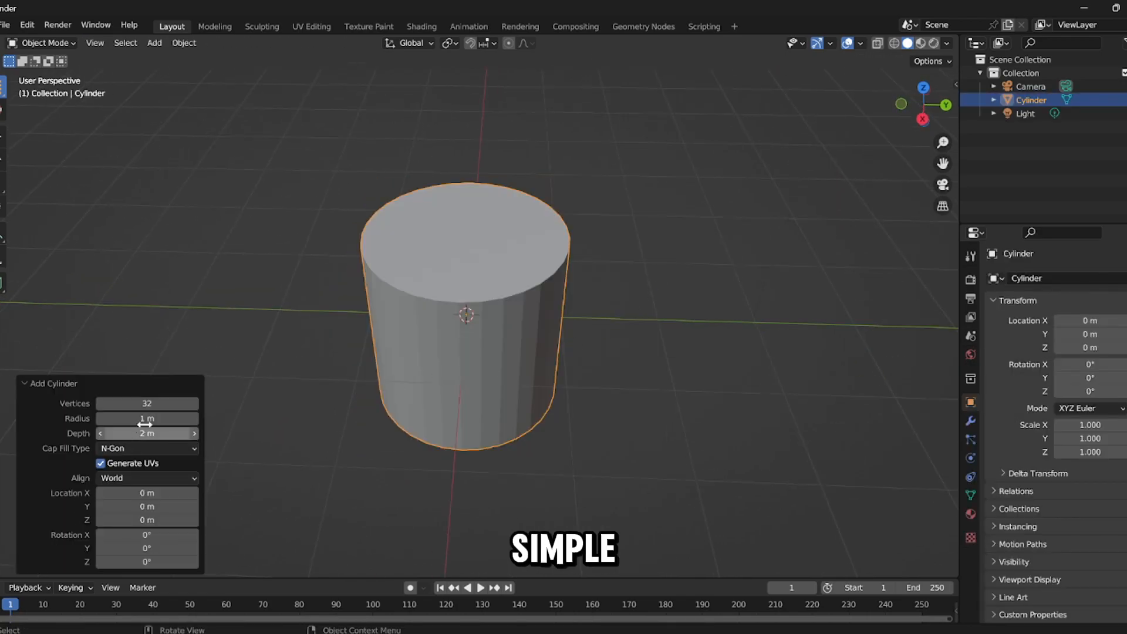
key(Return)
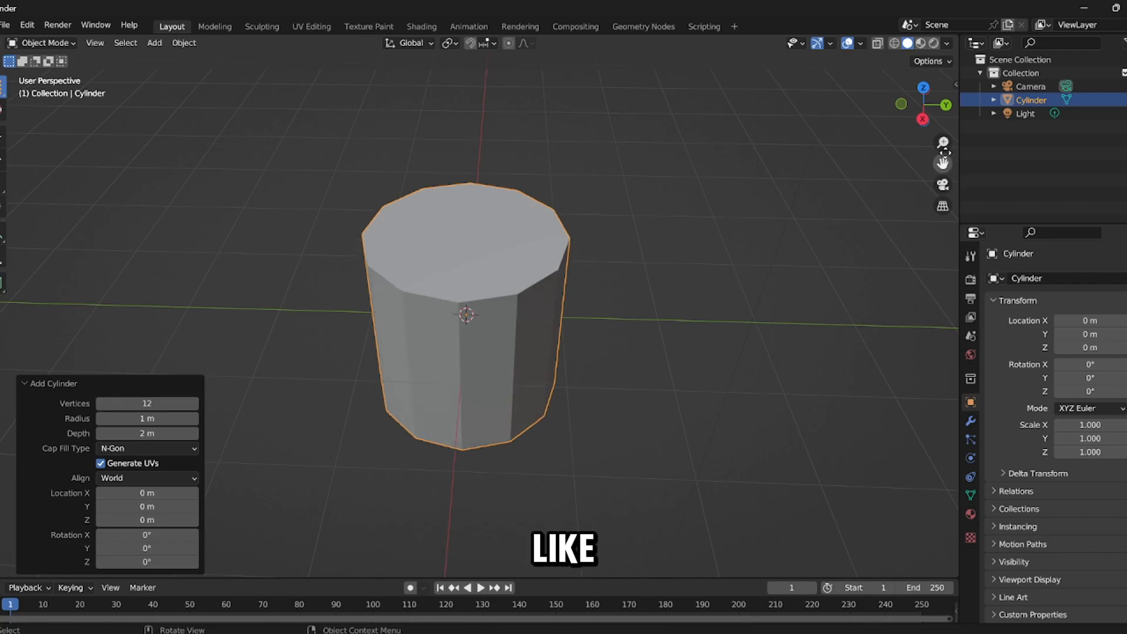
Step: Flatten the cylinder along its height to a Z scale of about 0.304
key(Tab)
key(3)
middle_drag(505, 452, 493, 349)
key(Tab)
middle_drag(680, 299, 578, 308)
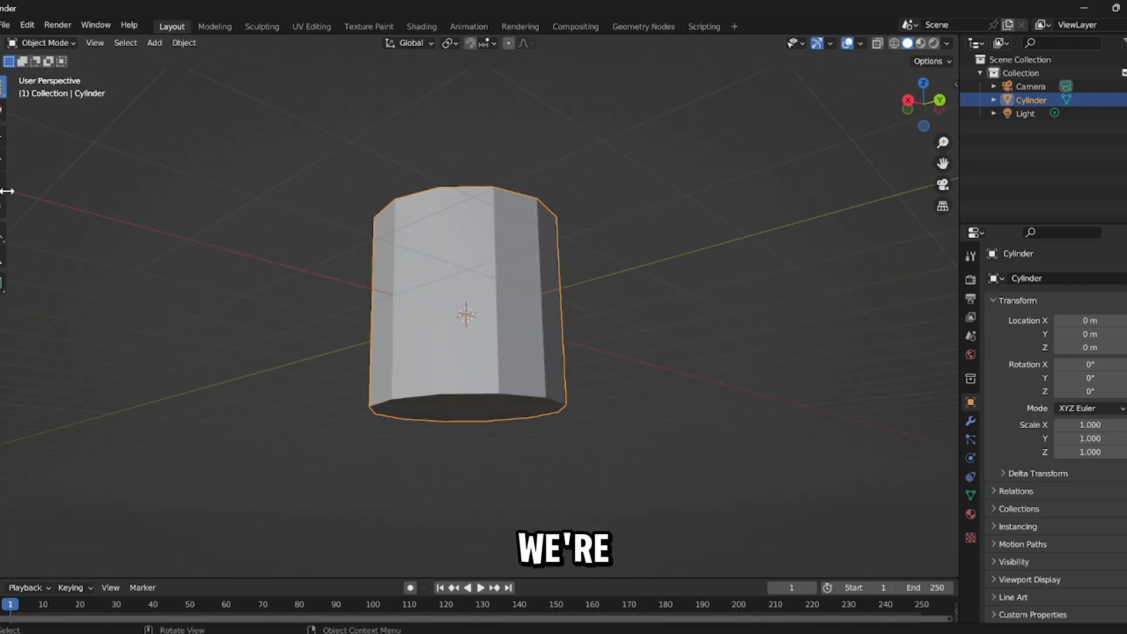
click(2, 184)
middle_drag(717, 242, 737, 266)
key(s)
key(z)
click(544, 284)
Step: Extrude the flattened cylinder's top face upward twice, narrowing the face after each extrusion
key(Tab)
middle_drag(544, 284, 569, 350)
click(463, 303)
scroll(462, 302, down, 5)
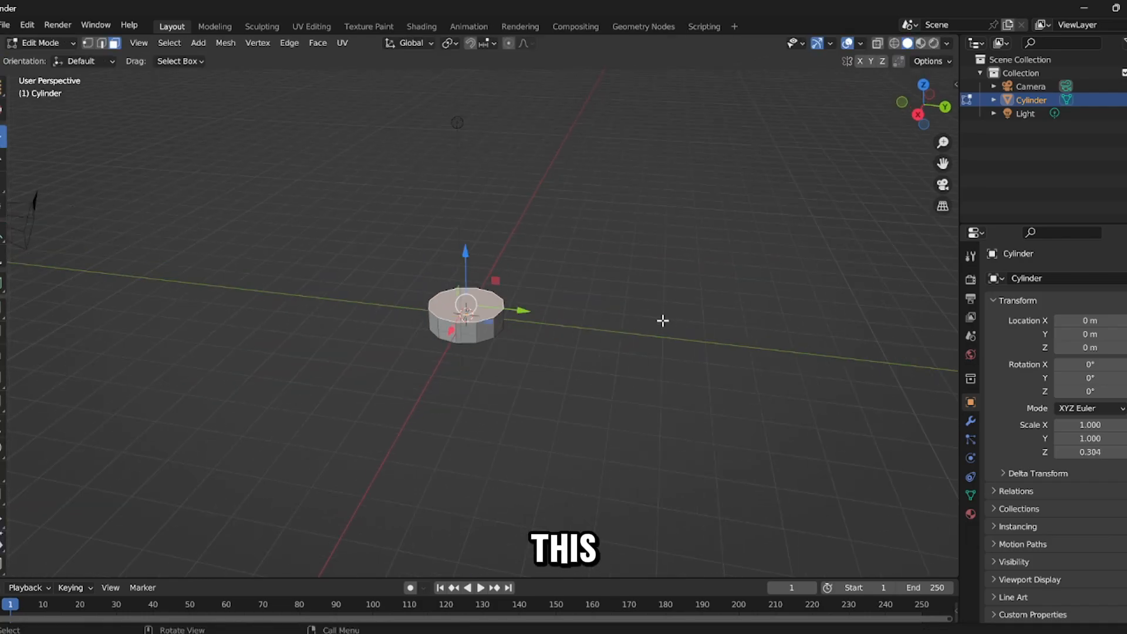
key(e)
click(664, 289)
key(s)
click(708, 246)
key(e)
click(696, 191)
key(s)
click(630, 193)
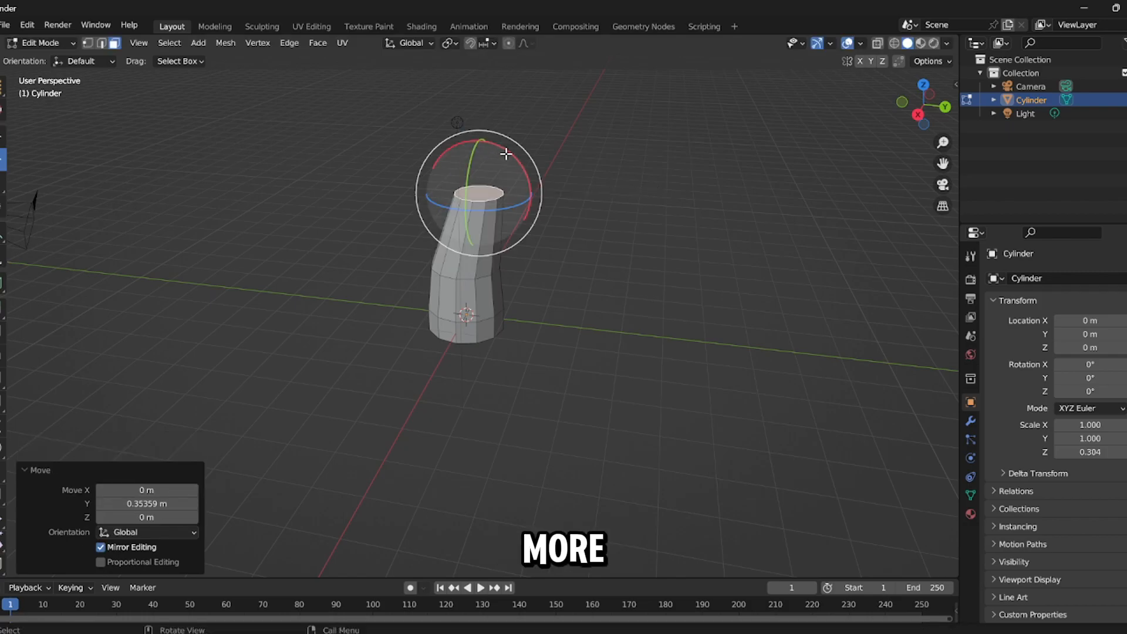
Step: Lean the top face over (about 0.35 m along Y, -17.3° about X) and add three loop cuts around the upper section
drag(512, 155, 533, 244)
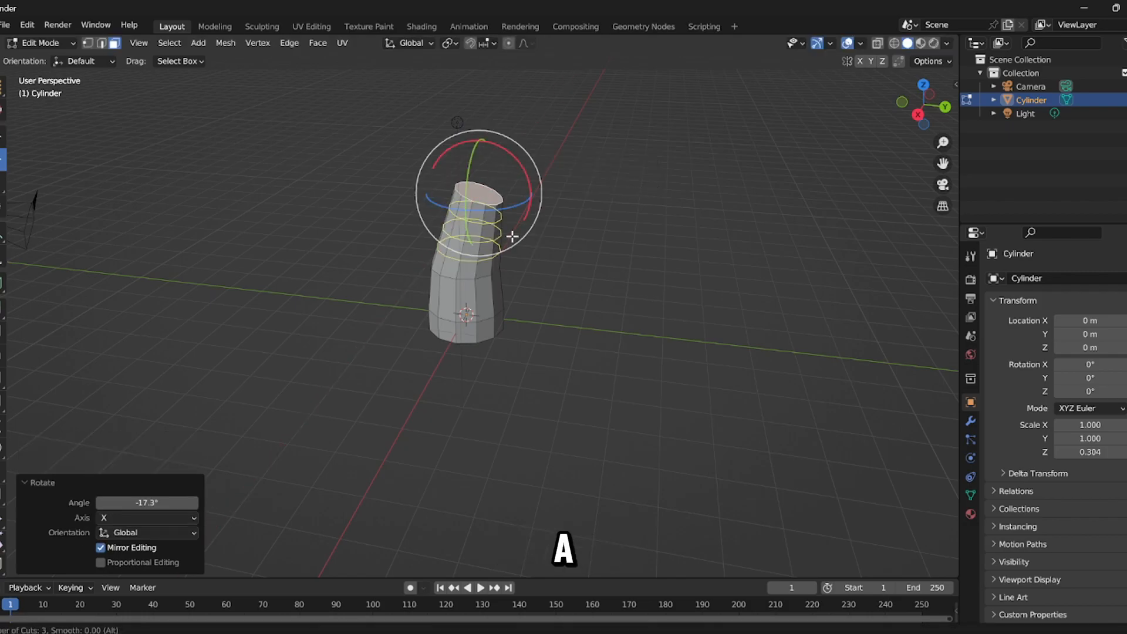
click(512, 236)
key(3)
Step: Extrude the top face further and tilt it about X with smooth proportional editing so the spike bends over
click(491, 198)
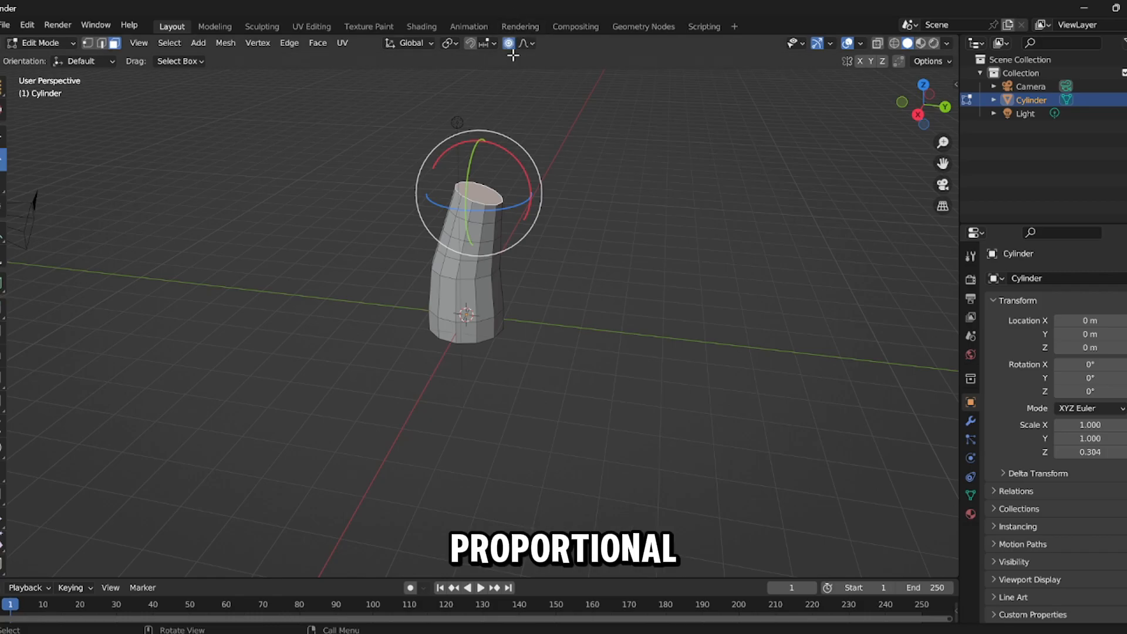
drag(526, 172, 556, 149)
key(e)
click(575, 168)
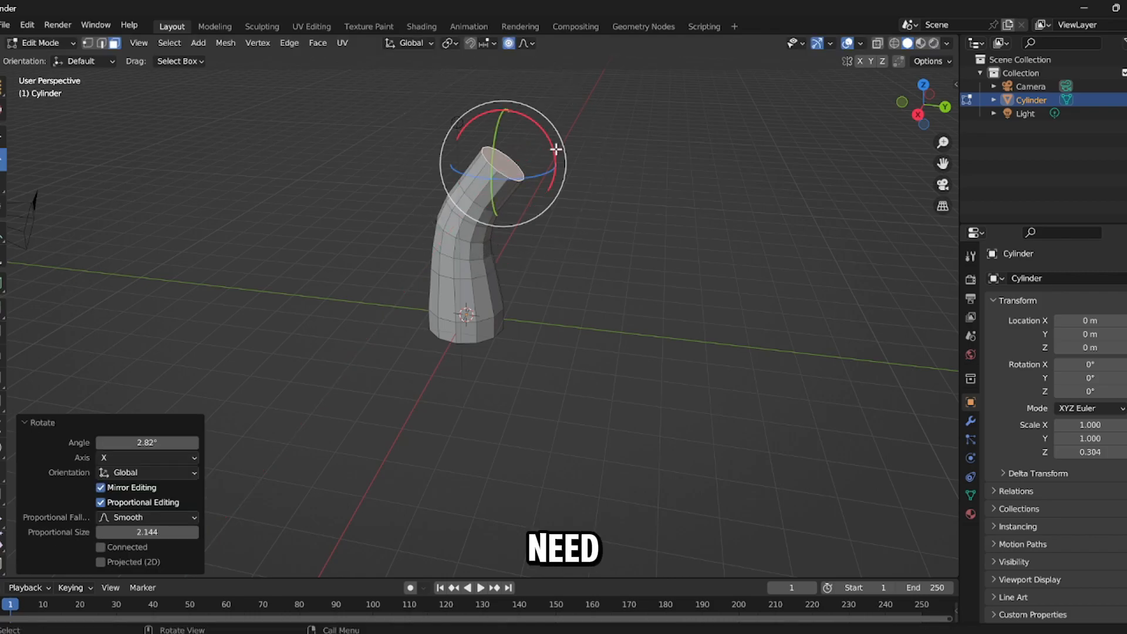
Step: Add a loop cut around the newly extruded end section of the spike
key(ctrl+r)
click(522, 185)
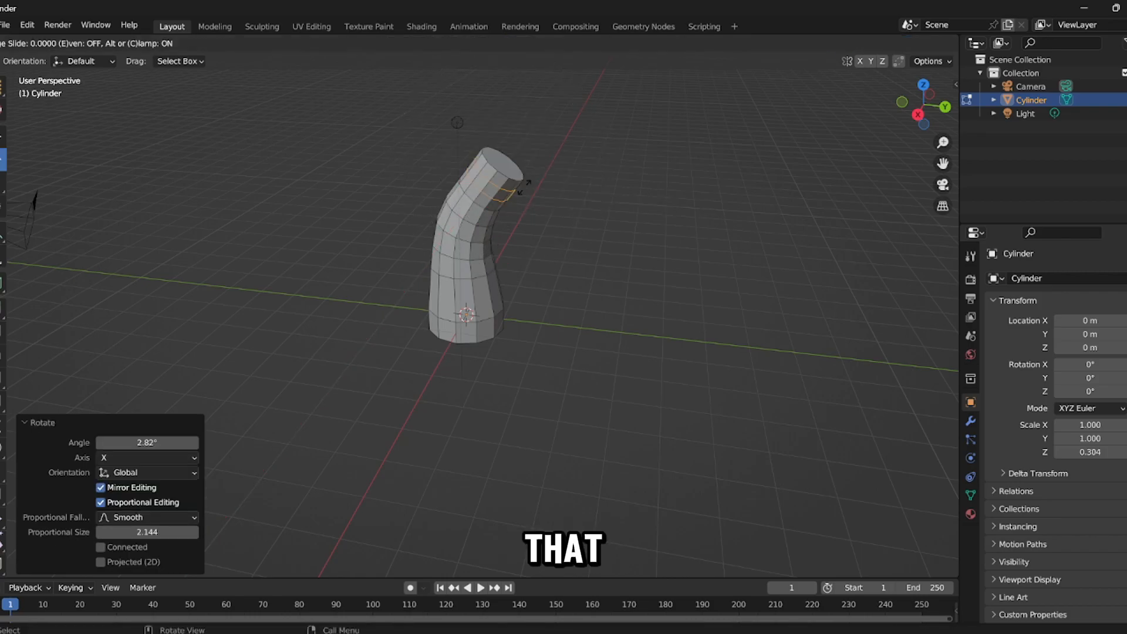
click(518, 185)
Step: Rotate the spike's top face about 20.3° around X and scale it to 0.608 with proportional editing
click(507, 167)
drag(551, 155, 546, 125)
drag(546, 130, 533, 119)
key(s)
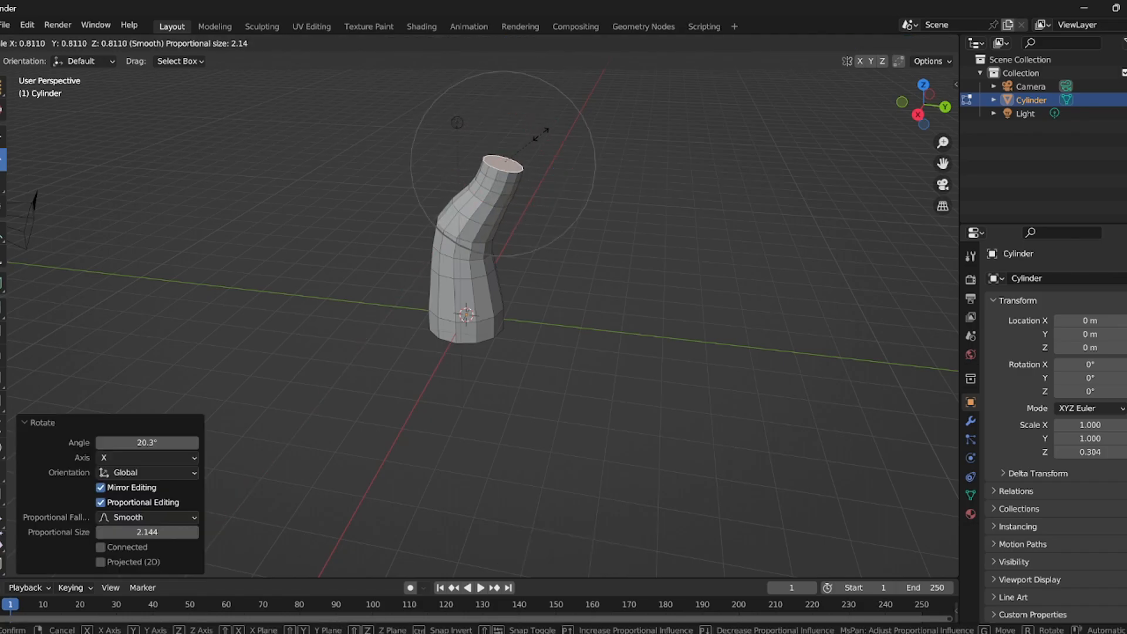
click(532, 140)
Step: Lengthen the spike by extruding and slightly tilting its top face, and give the new section two loop cuts
scroll(532, 141, up, 1)
middle_drag(531, 140, 564, 192)
key(e)
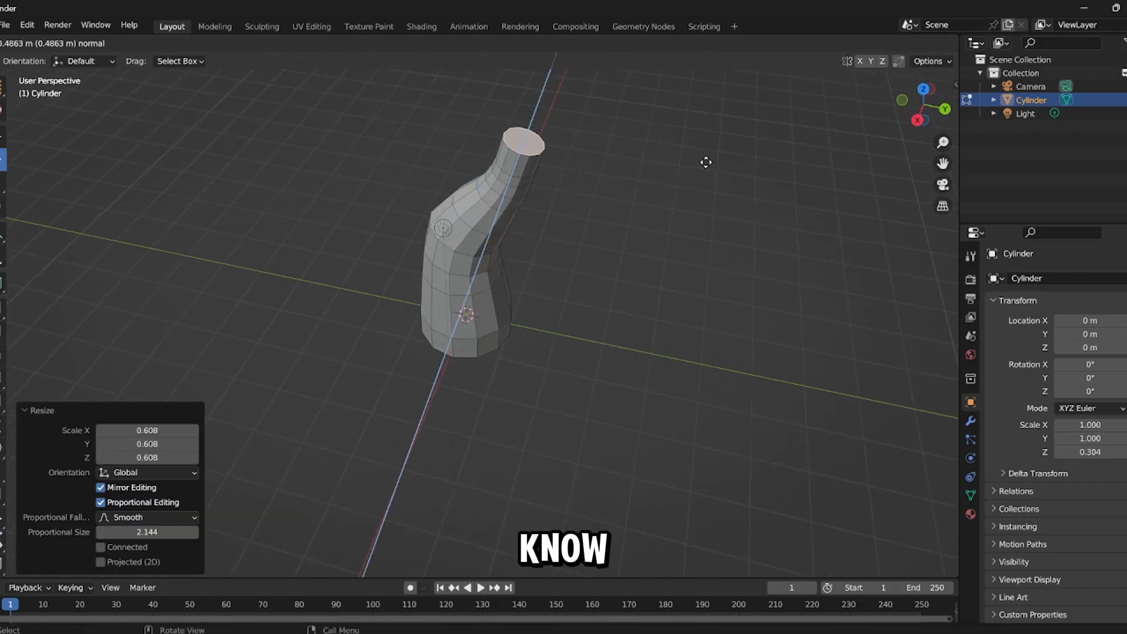
click(715, 150)
drag(575, 113, 584, 117)
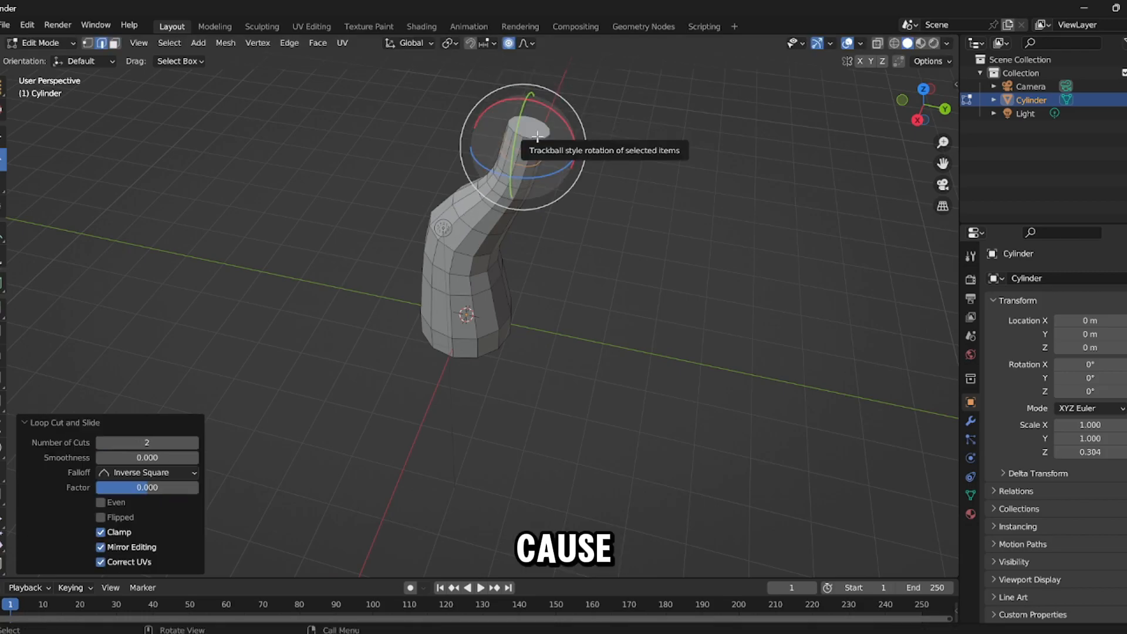
Step: Turn the top face more upright and scale it to about 0.092 to form a pointed tip
key(alt+a)
click(537, 136)
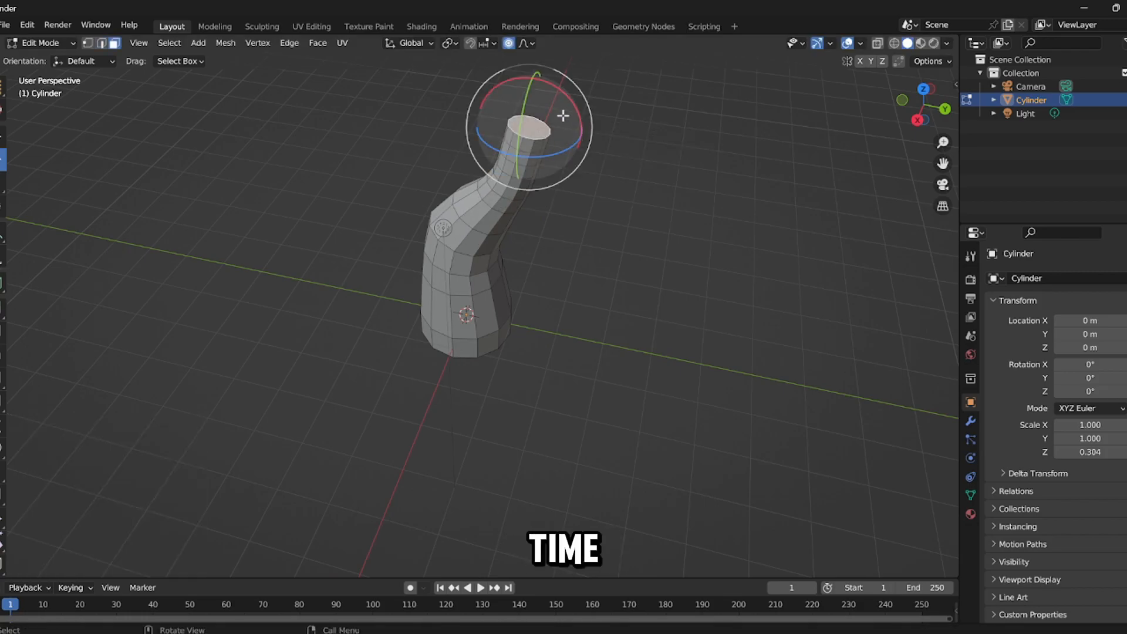
drag(575, 108, 569, 96)
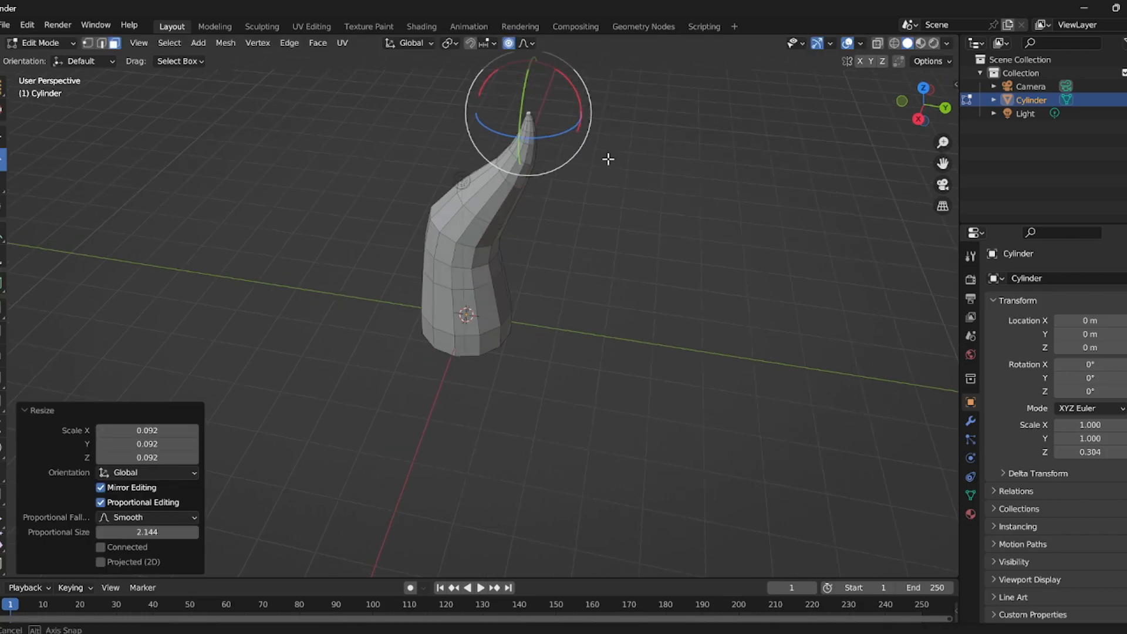
Step: Extrude the spike's bottom face downward and scale it to about 1.457 to flare the base
middle_drag(608, 159, 742, 101)
key(Tab)
mouse_move(531, 199)
middle_down()
mouse_move(576, 234)
mouse_move(692, 264)
mouse_move(511, 207)
middle_up()
key(Tab)
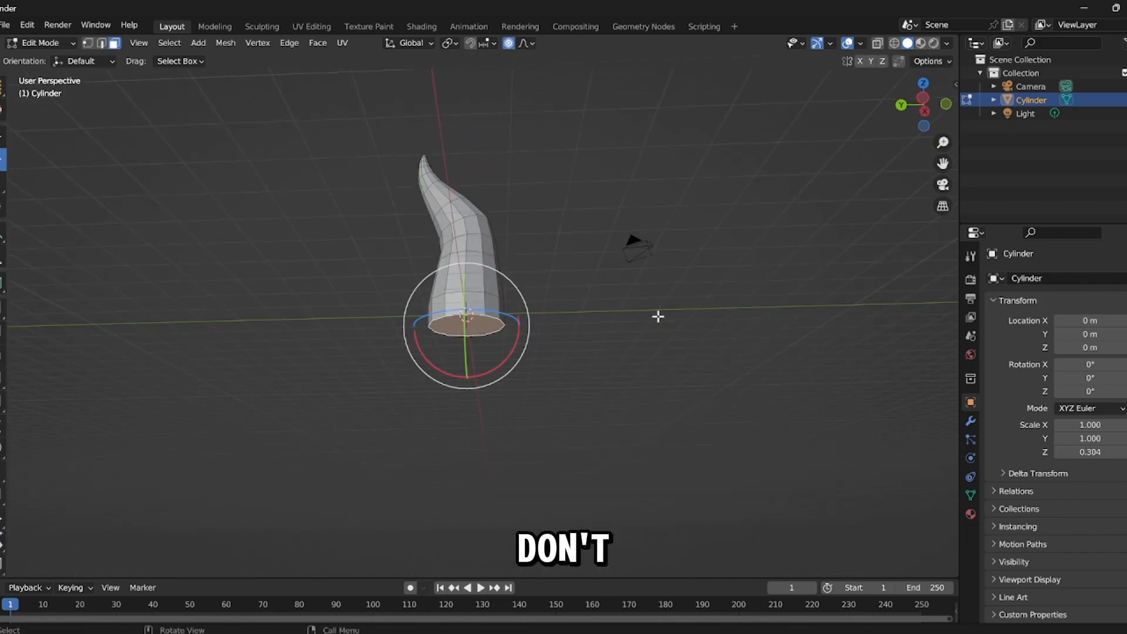
key(e)
click(637, 372)
key(s)
click(718, 357)
Step: Leave mesh editing and shade the whole spike with auto smooth at a 30° angle
middle_drag(717, 357, 654, 376)
middle_drag(654, 293, 634, 352)
scroll(461, 176, up, 3)
middle_drag(460, 177, 504, 248)
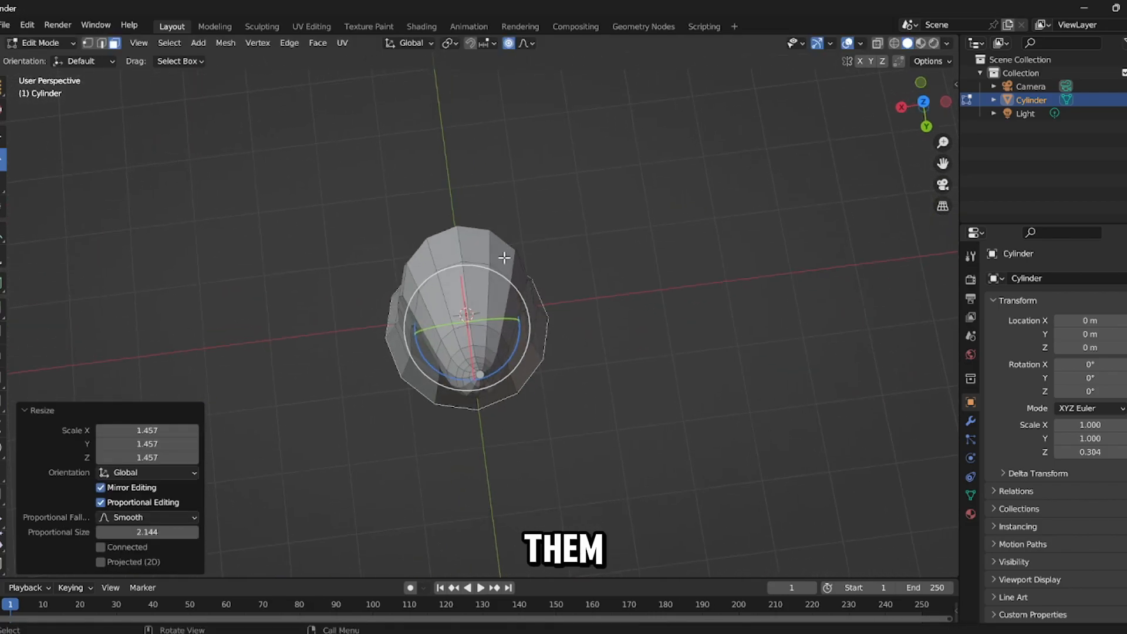
key(Tab)
middle_drag(515, 356, 427, 300)
scroll(431, 300, up, 2)
right_click(438, 298)
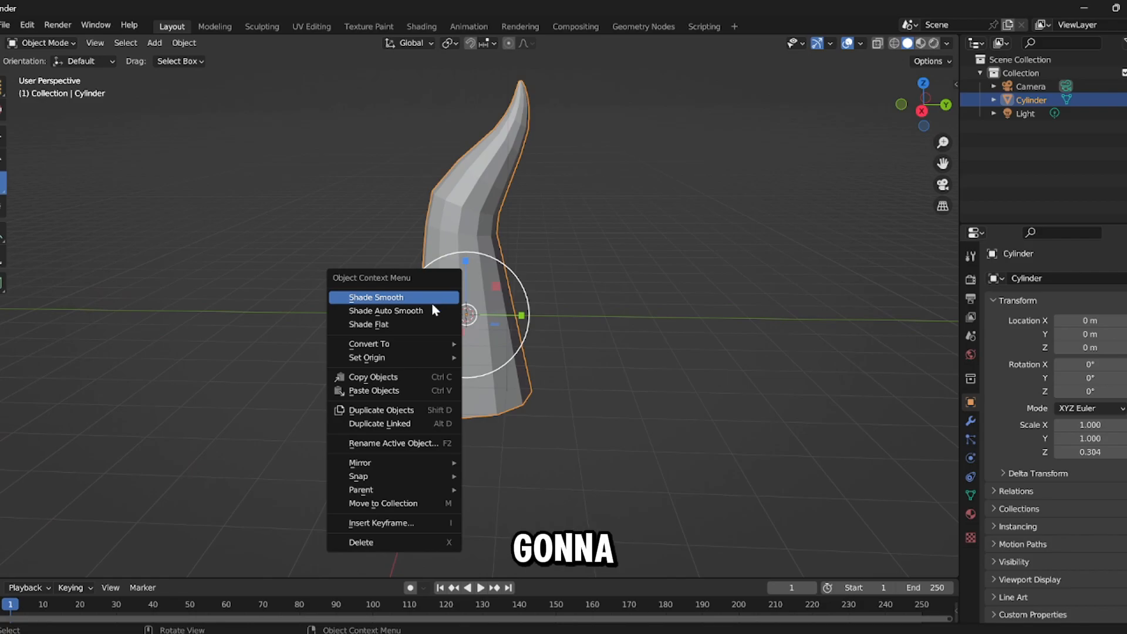
click(440, 299)
Step: Try plain Shade Smooth on the spike and inspect the resulting surface
middle_drag(641, 278, 532, 271)
right_click(401, 253)
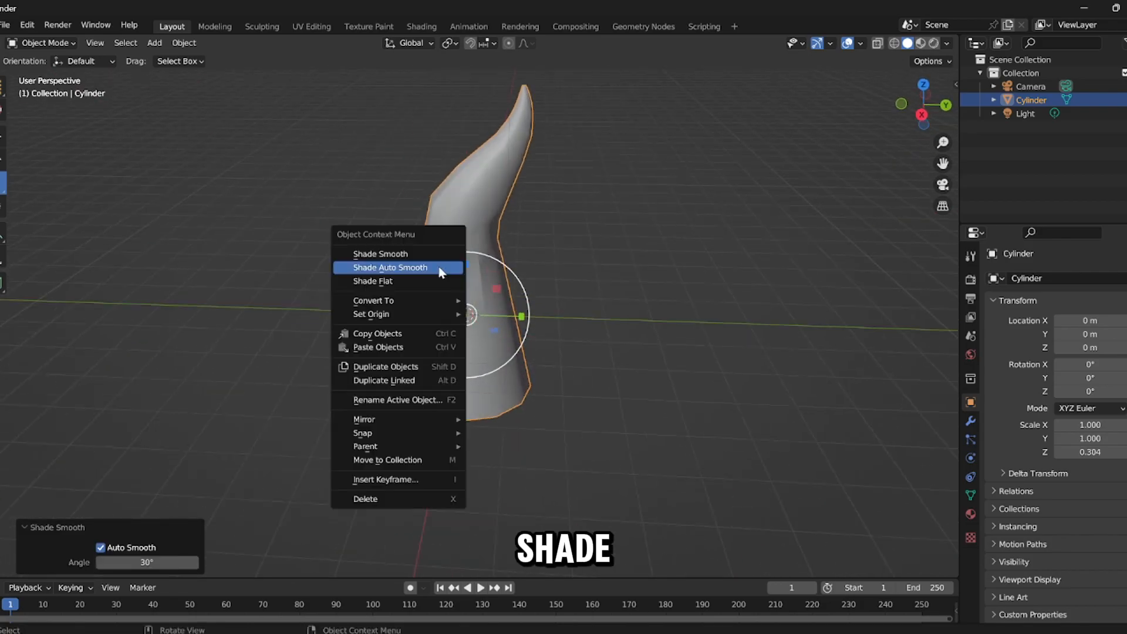
click(401, 256)
click(664, 273)
middle_drag(669, 274, 654, 240)
Step: Switch the spike's shading to Shade Auto Smooth
click(493, 283)
right_click(492, 283)
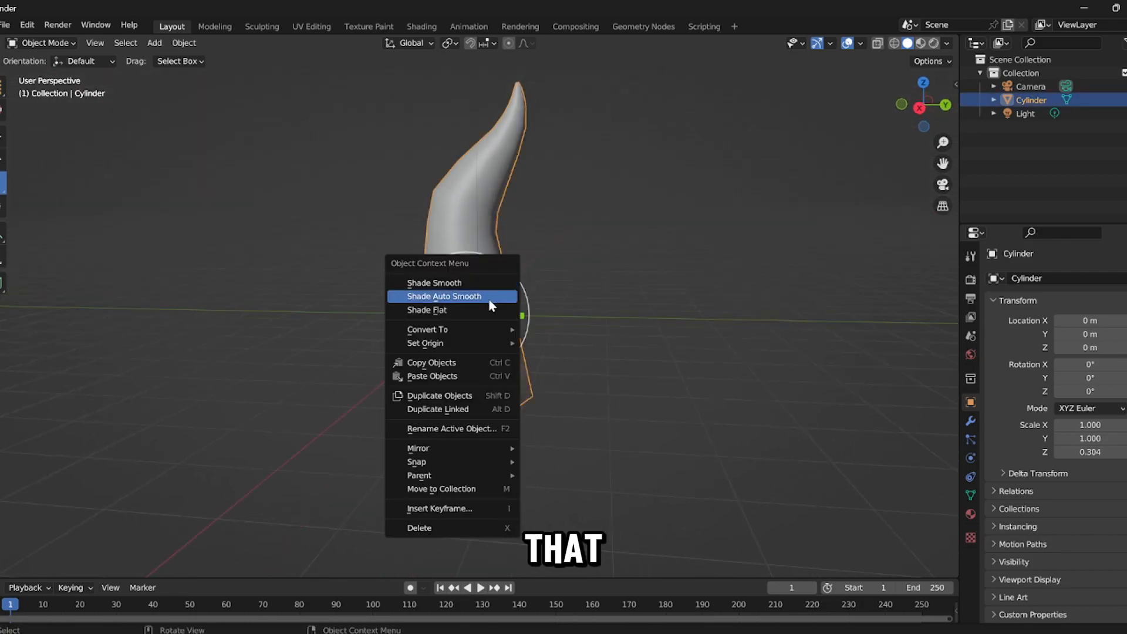
click(490, 297)
Step: Move the finished spike aside along X to about -6.95 m, clearing the origin
middle_drag(347, 484, 57, 294)
click(2, 136)
middle_drag(358, 288, 560, 359)
drag(506, 289, 159, 470)
click(511, 354)
middle_drag(510, 355, 492, 332)
Step: Add a second cylinder at the origin and flatten it to a Z scale of about 0.347
key(shift+a)
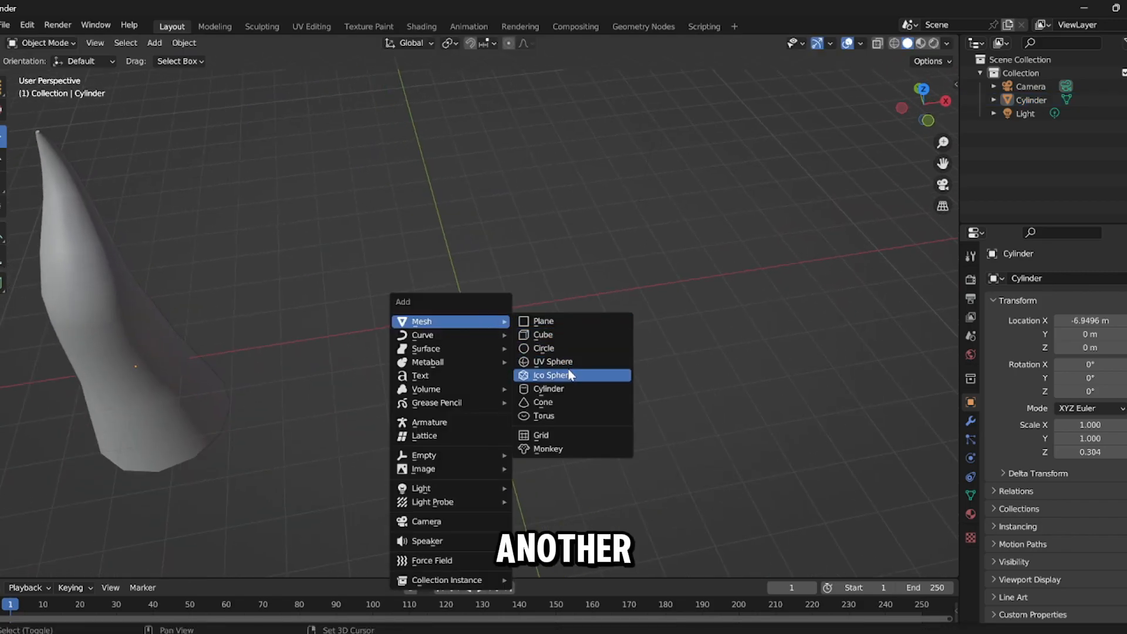
click(554, 393)
scroll(584, 301, up, 3)
middle_drag(584, 302, 749, 319)
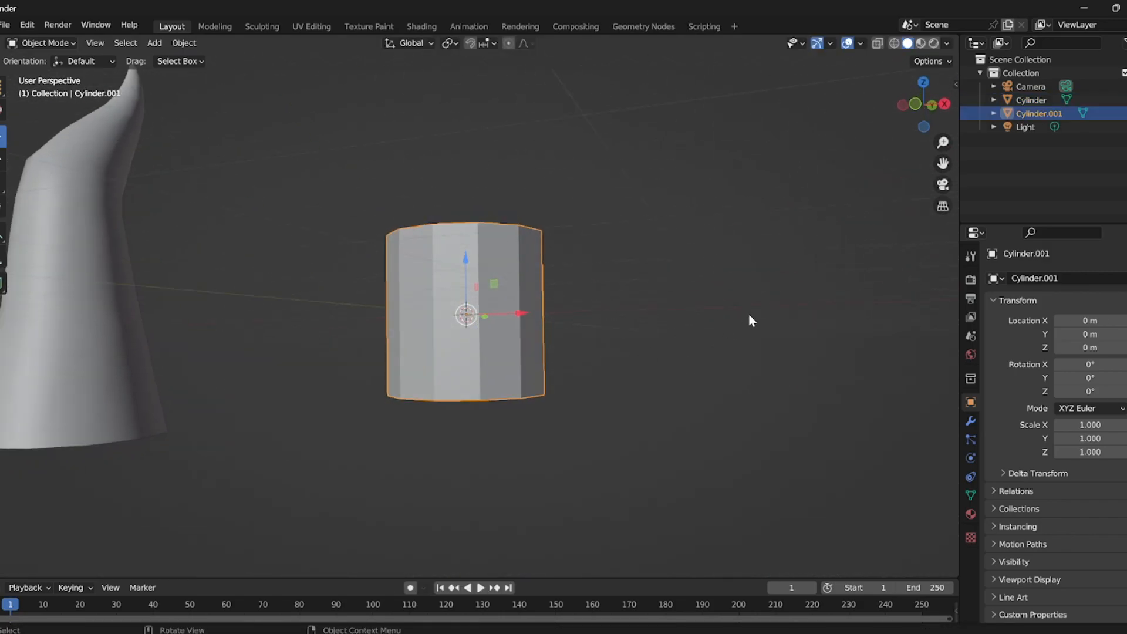
key(s)
key(z)
click(563, 318)
Step: Extrude the second cylinder's top face up by about 2.19 m and add two loop cuts to the new section
key(Tab)
middle_drag(563, 328, 586, 365)
click(473, 289)
scroll(528, 288, down, 4)
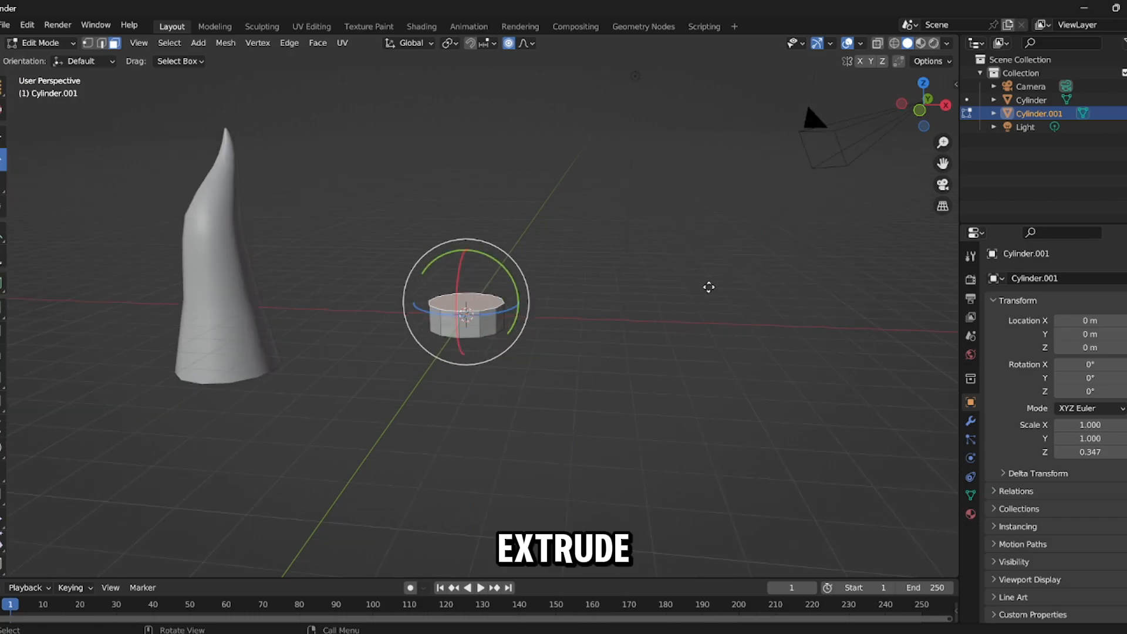
key(e)
click(710, 203)
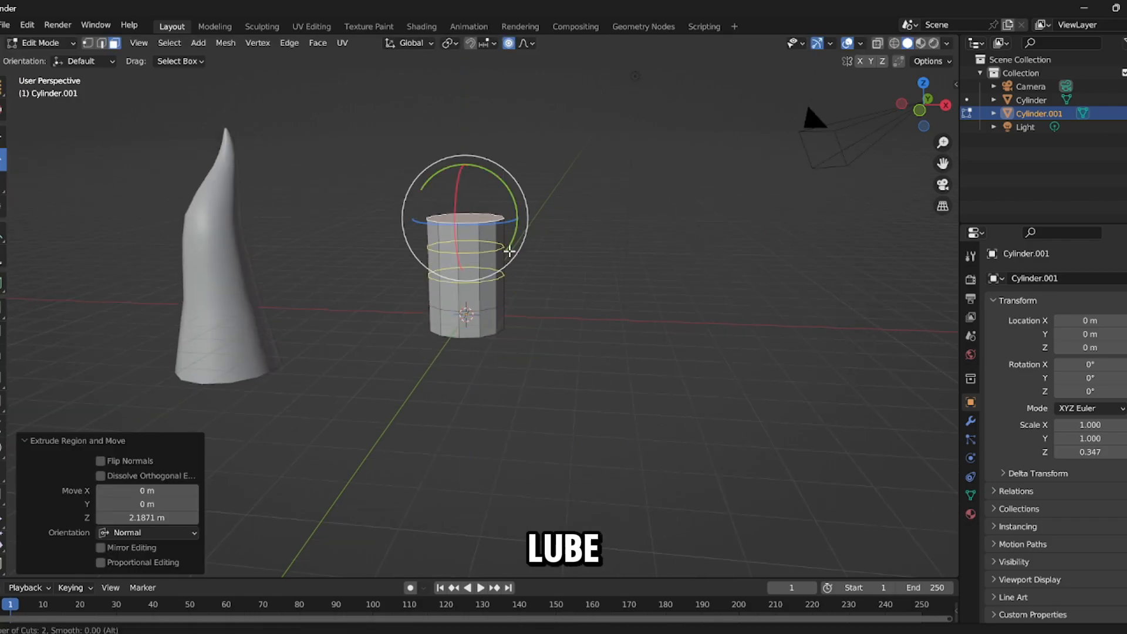
click(509, 252)
Step: Extrude the second spike's top about 1.25 m higher and scale the face to 0.697 with proportional editing
middle_drag(508, 249, 587, 234)
key(s)
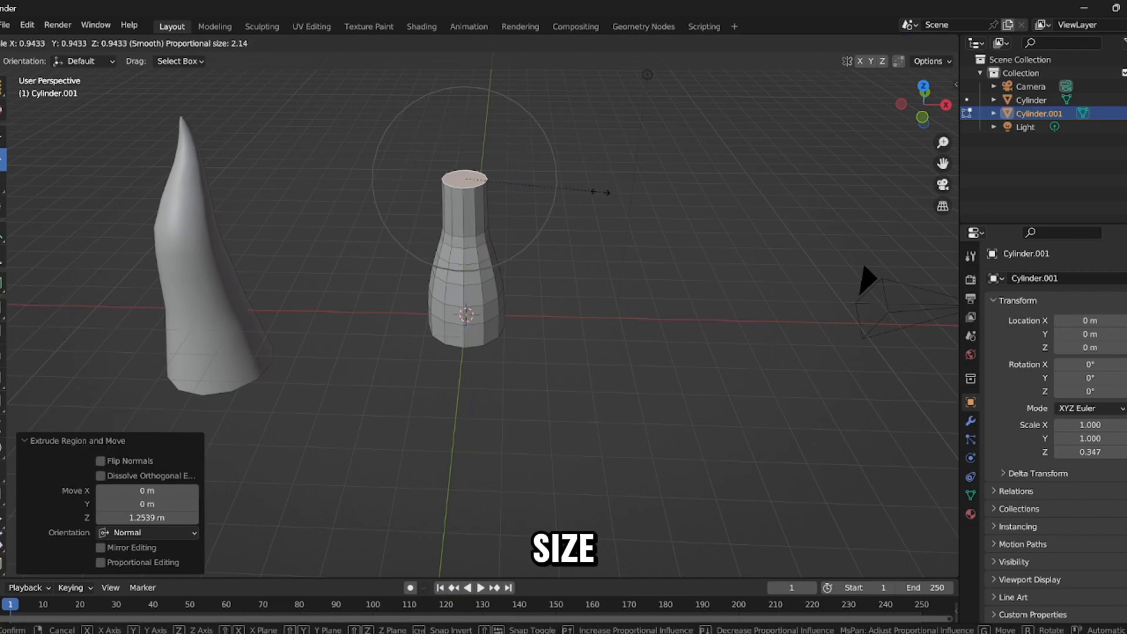
click(565, 195)
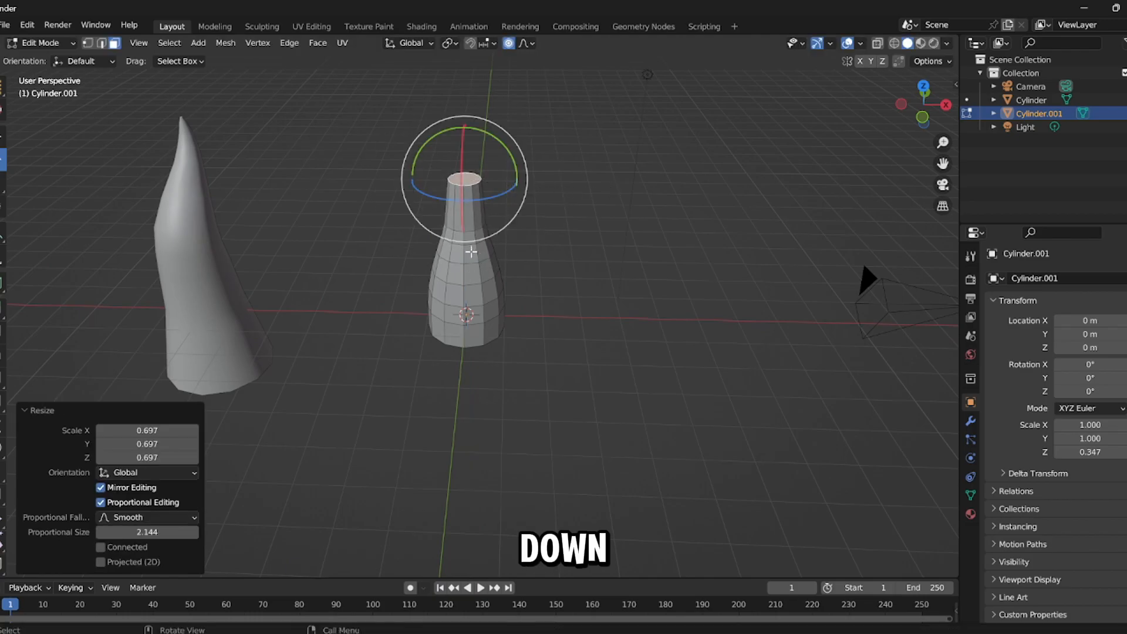
Step: Add loop cuts to the second spike's upper section and rotate its top face about 38.6° around Y with proportional editing
key(ctrl+r)
scroll(486, 203, up, 1)
click(484, 204)
click(482, 205)
key(3)
click(473, 193)
key(r)
key(y)
click(43, 137)
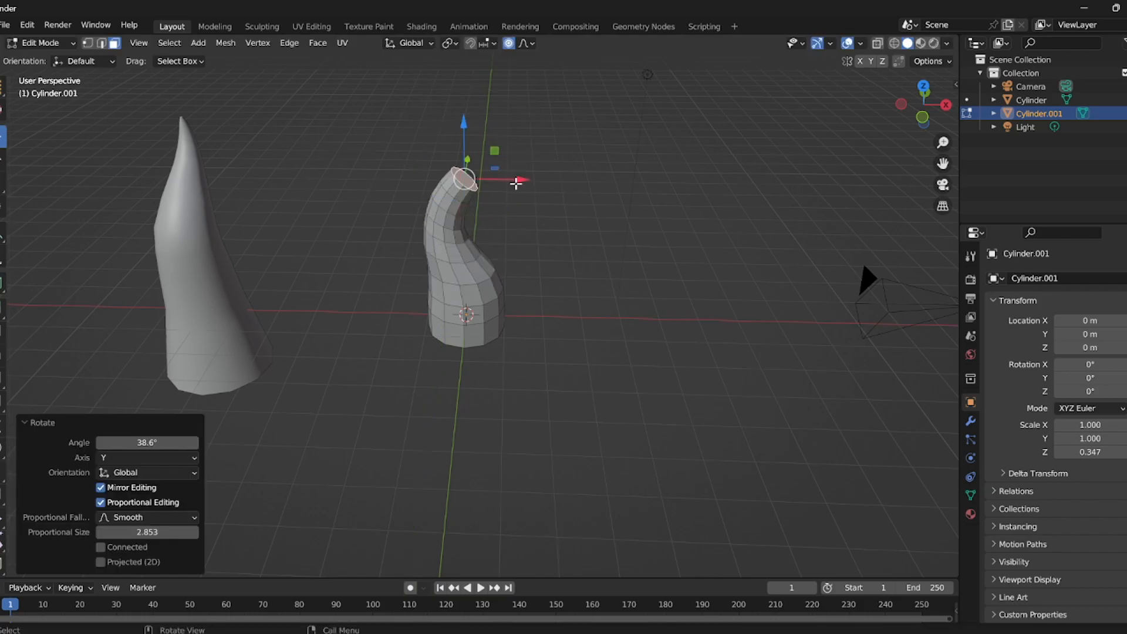
Step: Shift the second spike's top face along X, shrink it and raise it so the spike curves to one side
key(g)
key(x)
drag(567, 215, 568, 215)
key(s)
click(597, 196)
middle_drag(619, 190, 598, 176)
drag(511, 127, 513, 52)
drag(543, 101, 579, 119)
key(Tab)
middle_drag(530, 247, 499, 150)
key(Tab)
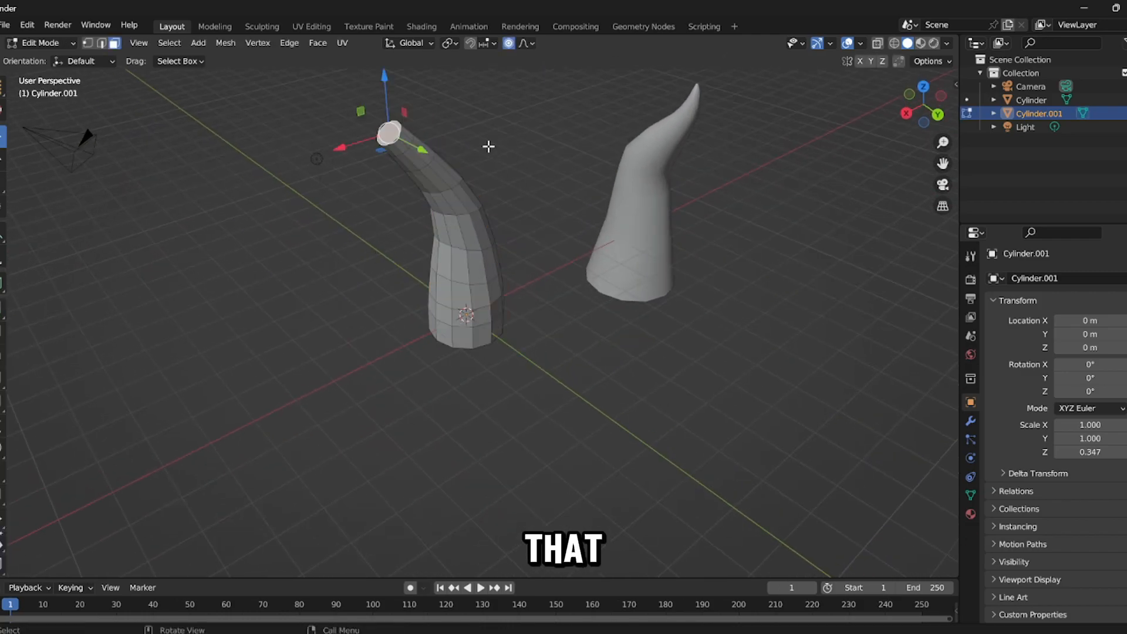
Step: Turn off proportional editing and scale down the second spike's tip face, redoing the first attempt of about 0.68
click(509, 44)
key(s)
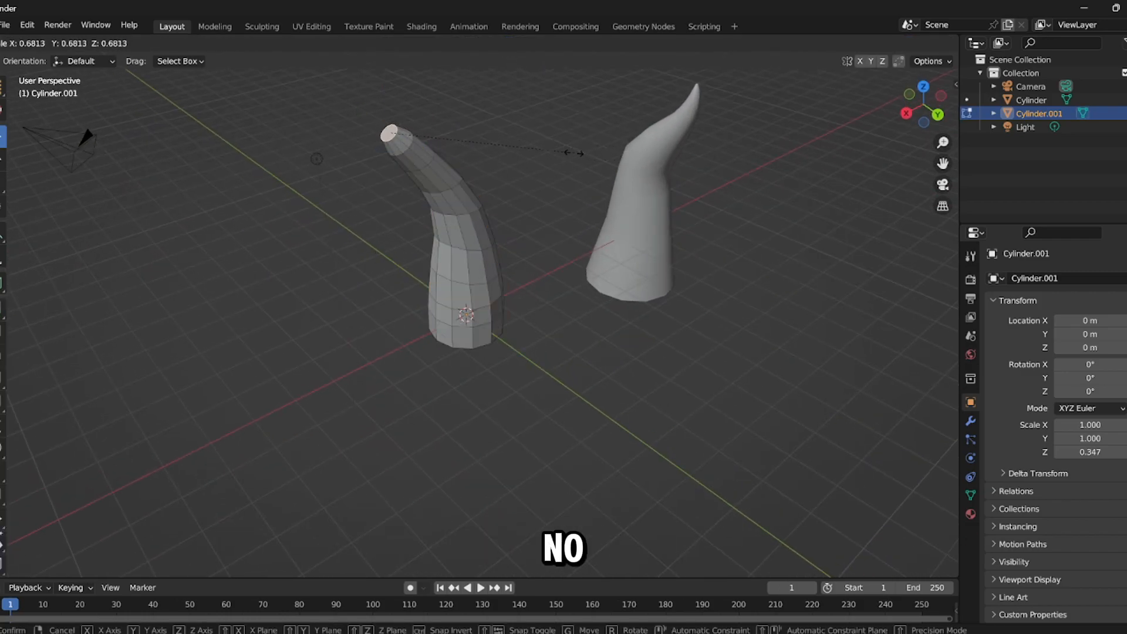
click(574, 152)
key(ctrl+z)
key(s)
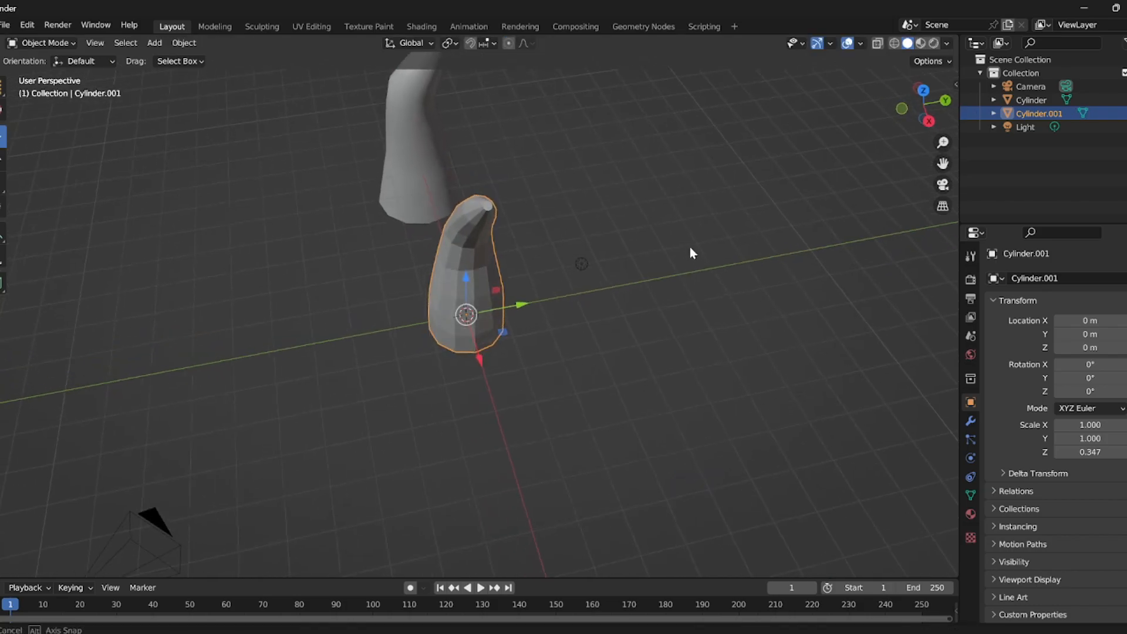
Step: Bevel the edges of the second spike's tip
middle_drag(692, 252, 680, 252)
key(Tab)
key(ctrl+b)
click(675, 225)
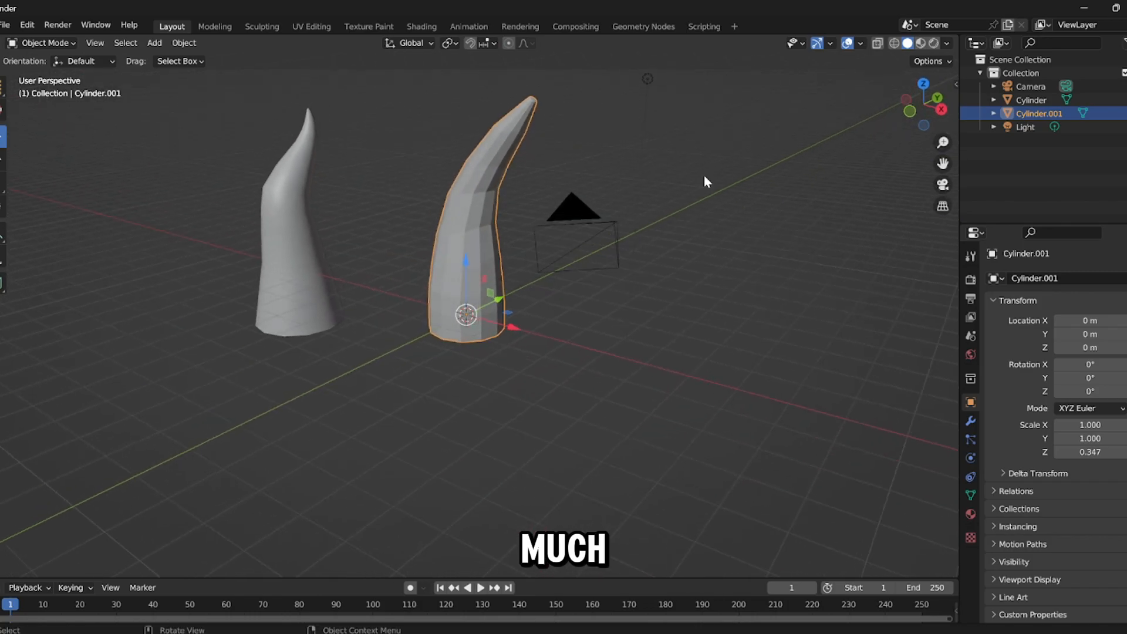
Step: Shade the second spike smooth and move it beside the first, to about X -4.13 m and Z -0.85 m
middle_drag(705, 181, 543, 312)
right_click(492, 222)
click(482, 219)
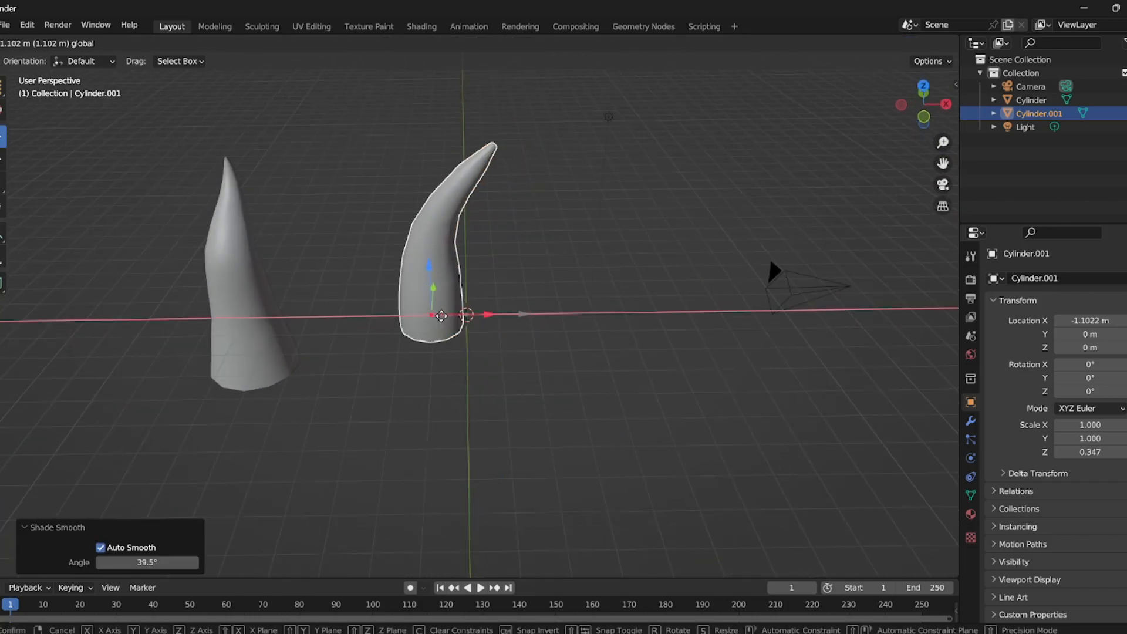
drag(543, 312, 374, 319)
drag(323, 264, 328, 296)
click(416, 308)
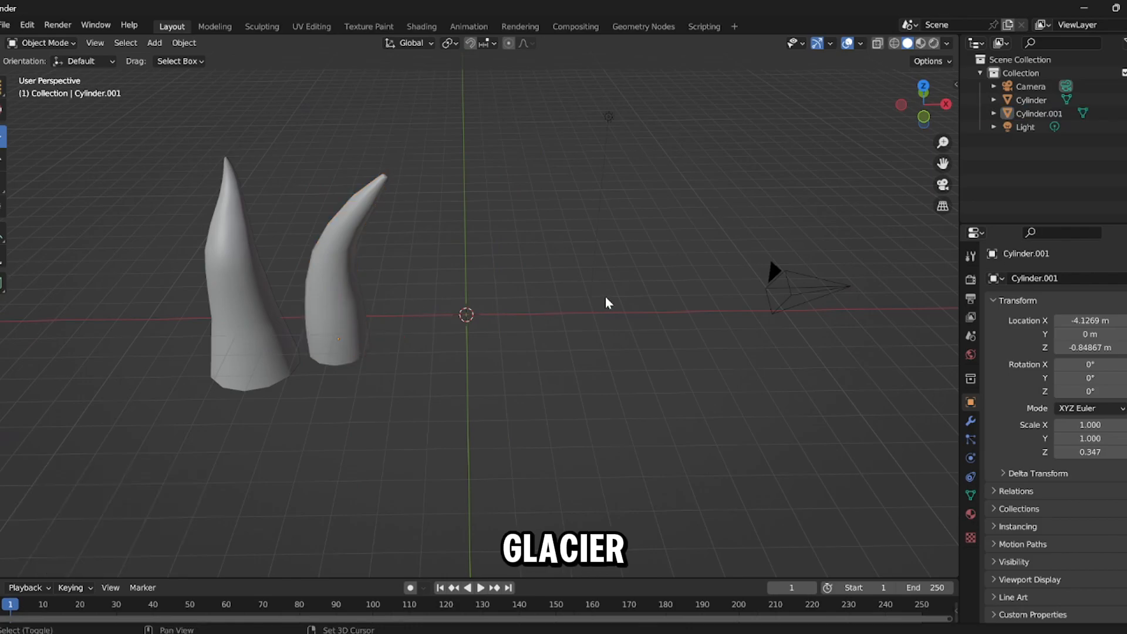
Step: Add a third 12-sided cylinder at the origin and flatten it to a Z scale of about 0.315
key(shift+a)
mouse_move(599, 292)
click(668, 358)
middle_drag(664, 367, 675, 311)
scroll(675, 311, up, 4)
key(s)
key(z)
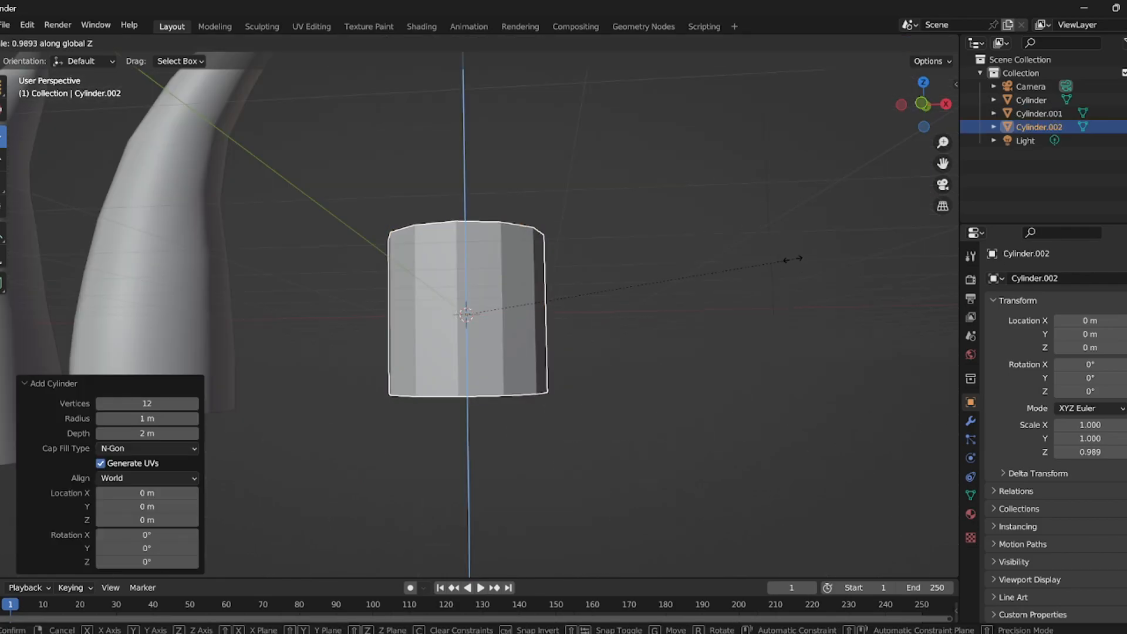
click(564, 281)
Step: Shrink the third cylinder to an X and Y scale of about 0.644 and extrude its top face up about 2 m
key(Tab)
scroll(500, 307, down, 4)
key(Tab)
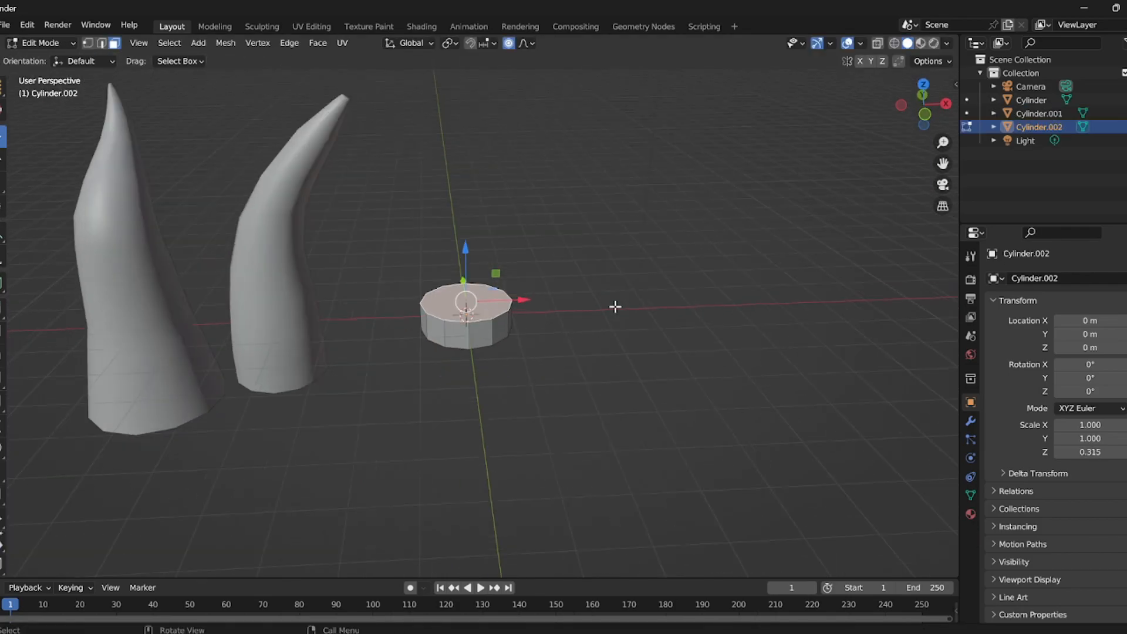
key(s)
click(606, 295)
key(Tab)
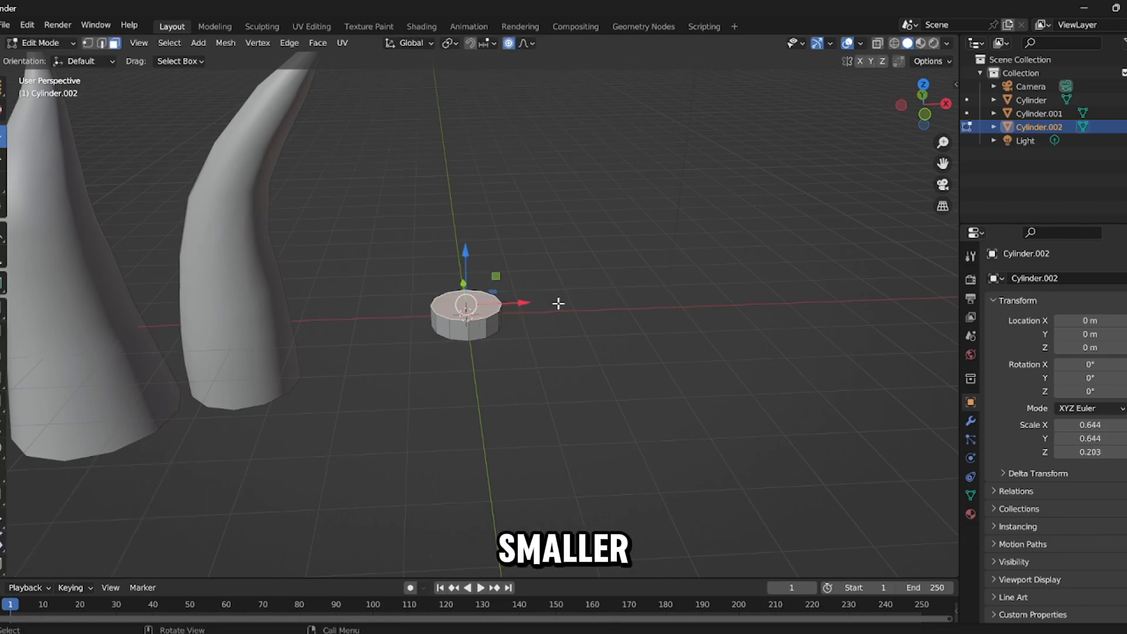
key(e)
click(567, 200)
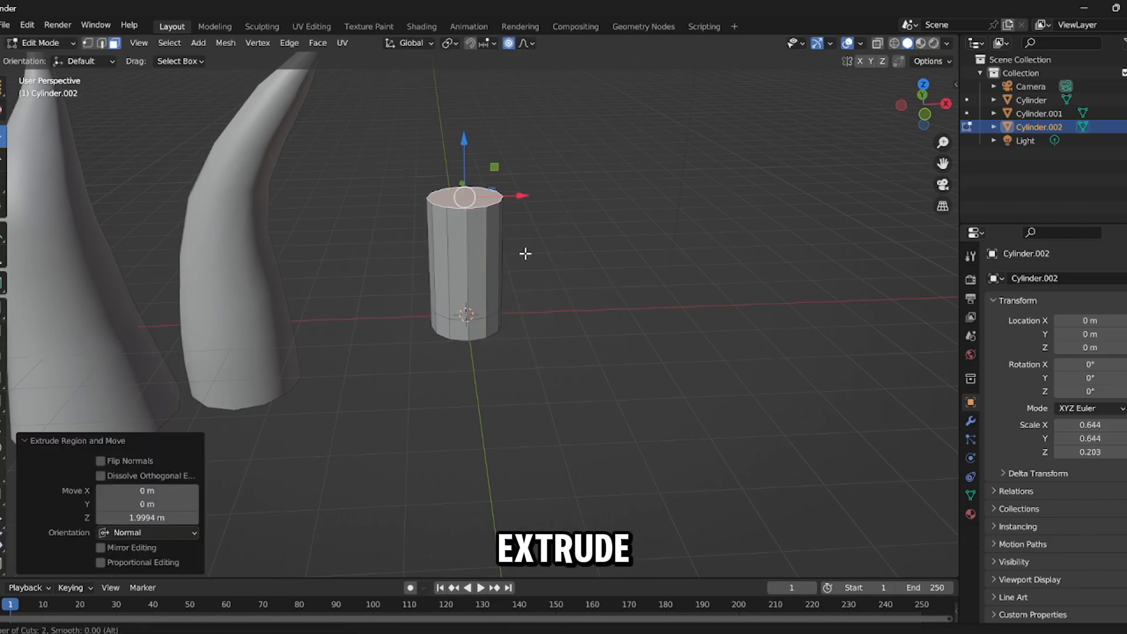
Step: Add several evenly spaced loop cuts along the third cylinder's extruded section
scroll(490, 267, up, 3)
click(490, 265)
right_click(489, 266)
key(Tab)
key(Tab)
key(3)
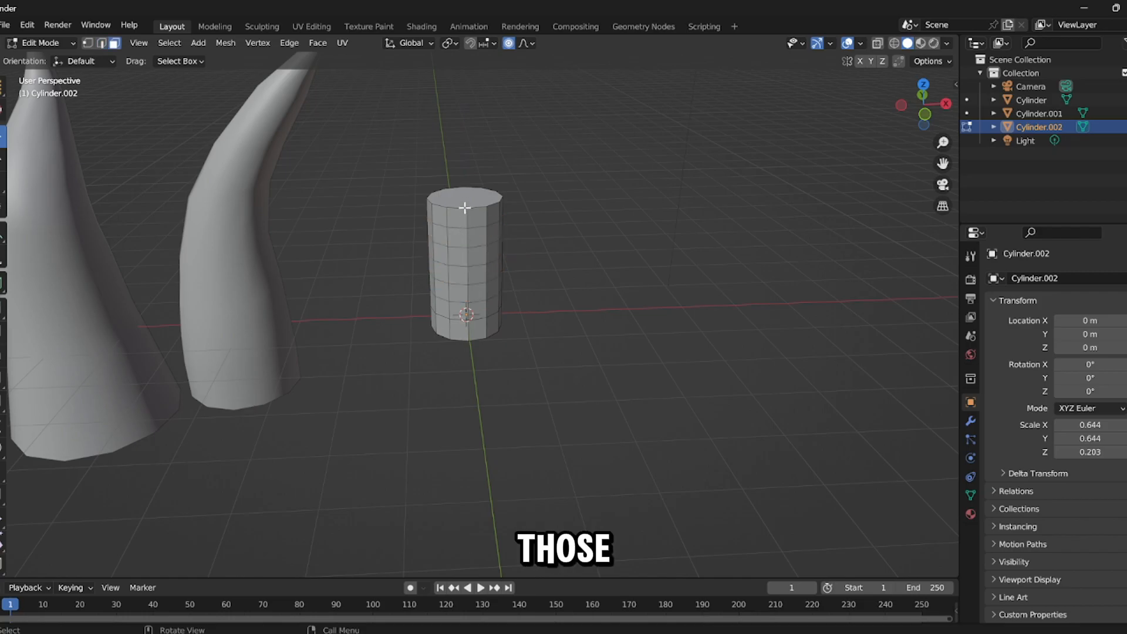
Step: Scale the third spike's top face to about 0.583 with proportional editing and tilt it sideways
middle_drag(666, 229, 518, 138)
key(s)
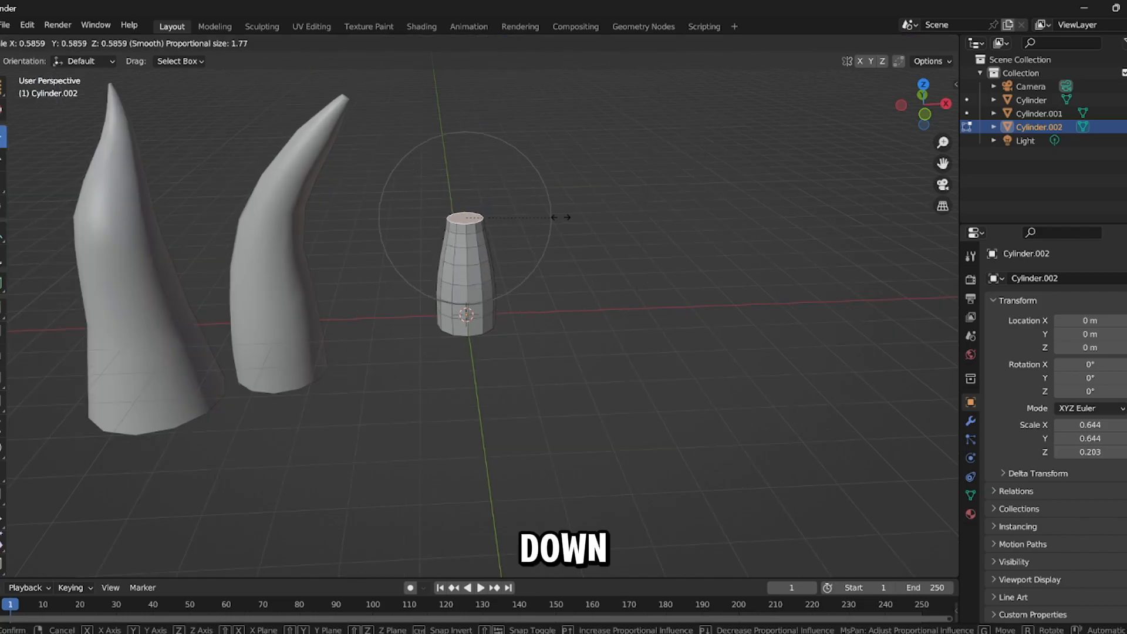
click(560, 221)
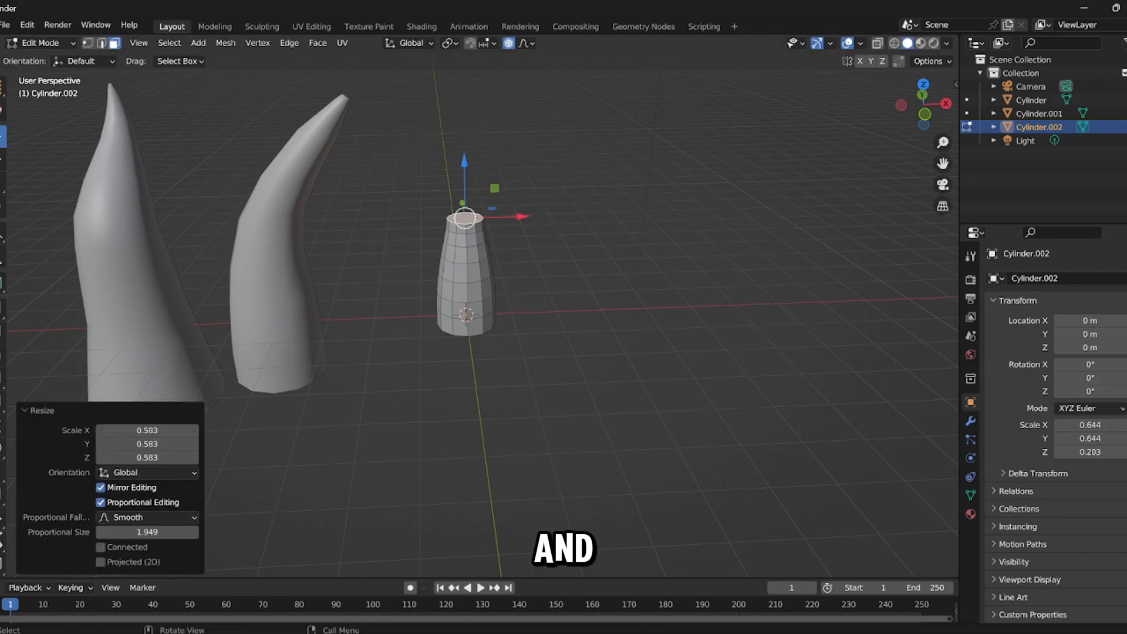
drag(498, 178, 510, 195)
Step: Extrude the third spike's tilted top about 0.82 m and add loop cuts to the new section
key(ctrl+r)
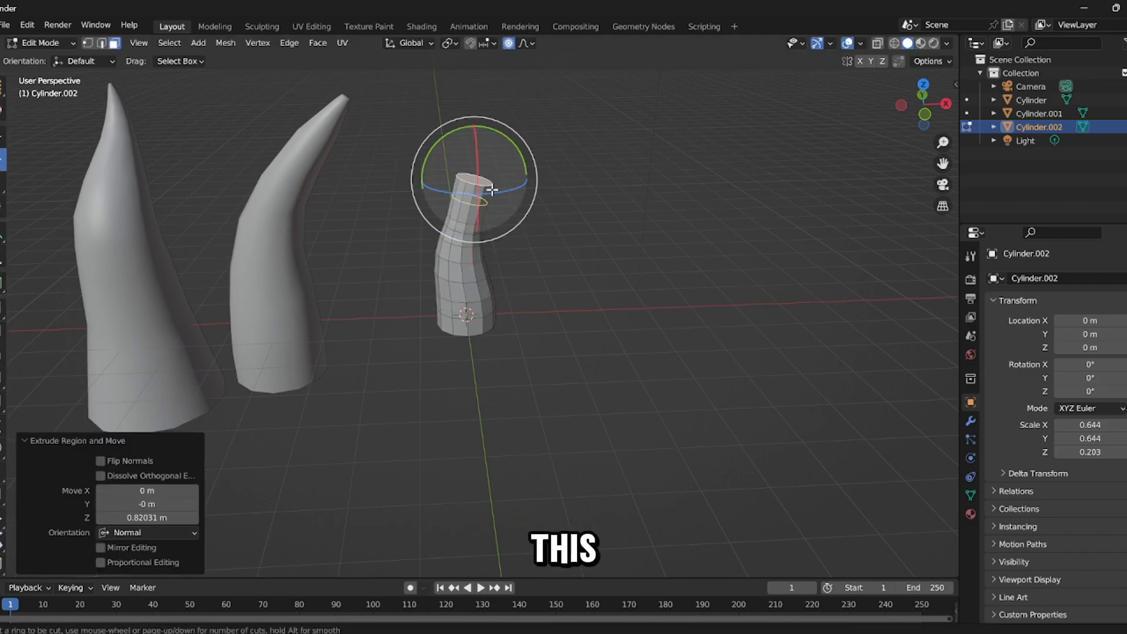
scroll(492, 190, up, 1)
click(491, 189)
click(491, 189)
Step: Turn the third spike's top back upright, extend it upward and taper it with proportional scales of 0.617 and 0.798
key(3)
click(483, 181)
drag(509, 139, 495, 128)
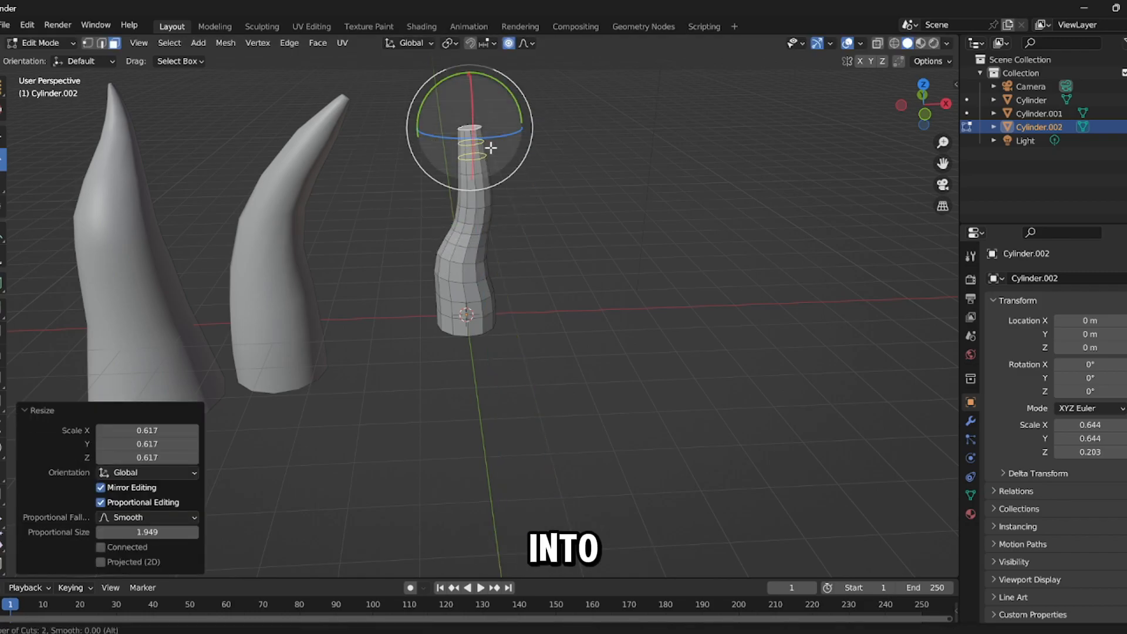
key(s)
key(s)
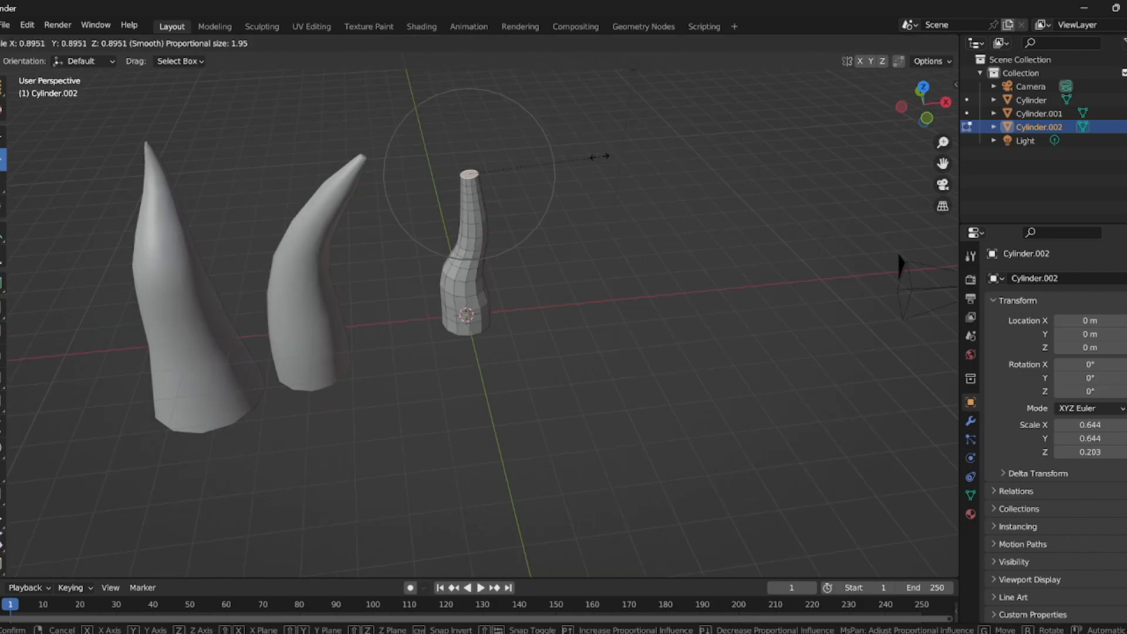
click(531, 146)
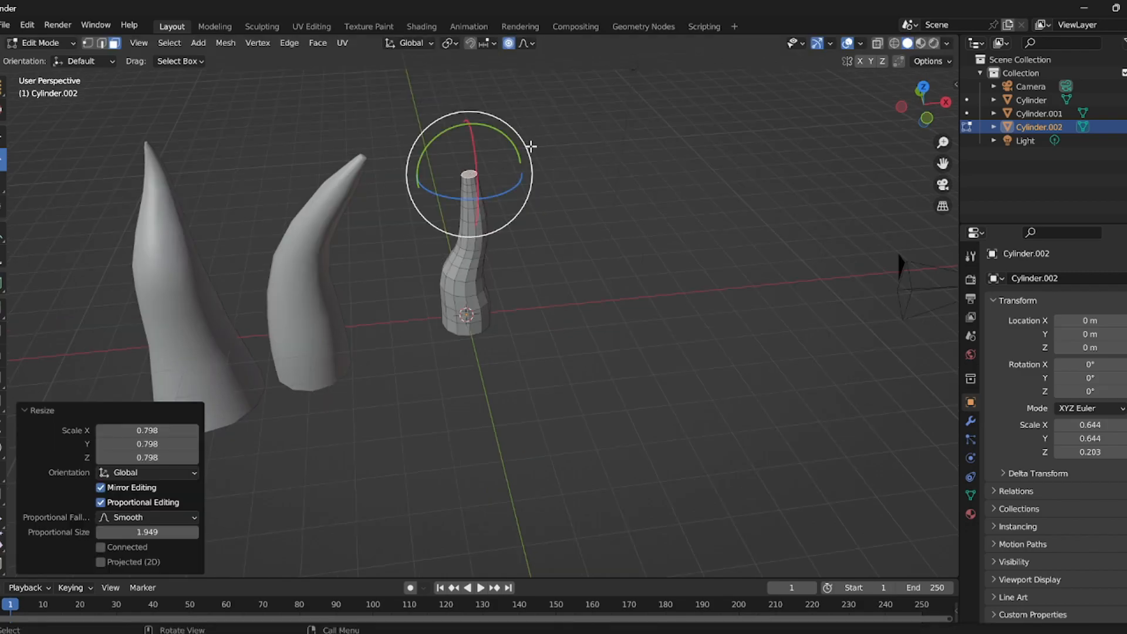
Step: Tilt the third spike's top the other way, shift it about -0.24 m along X, and extrude it with a 0.527 taper
drag(507, 135, 504, 137)
click(482, 134)
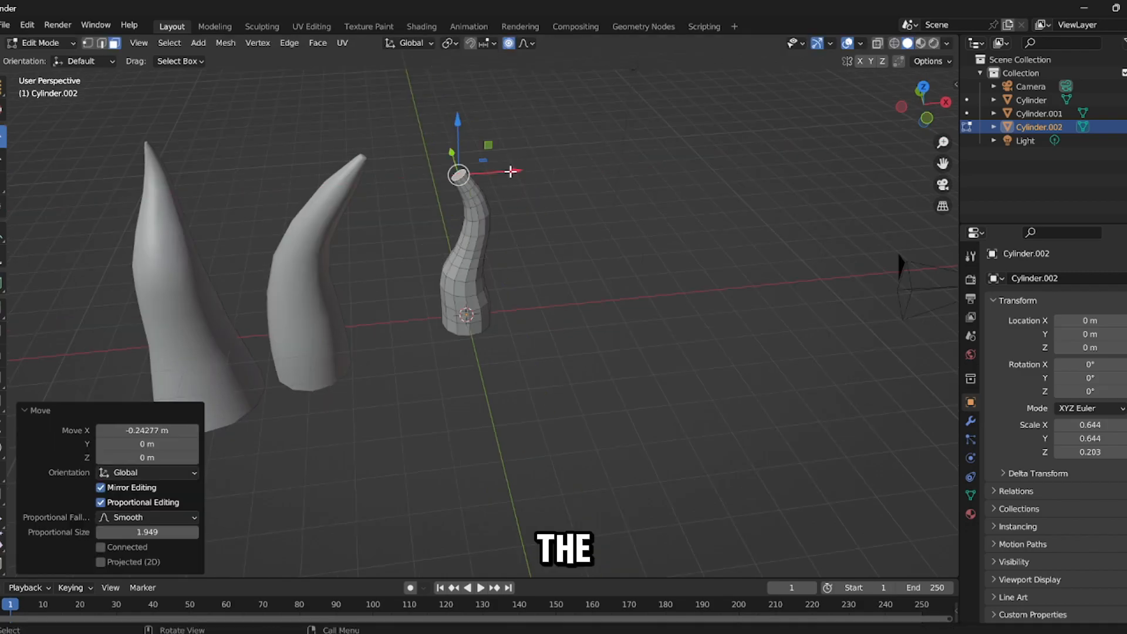
key(e)
click(482, 154)
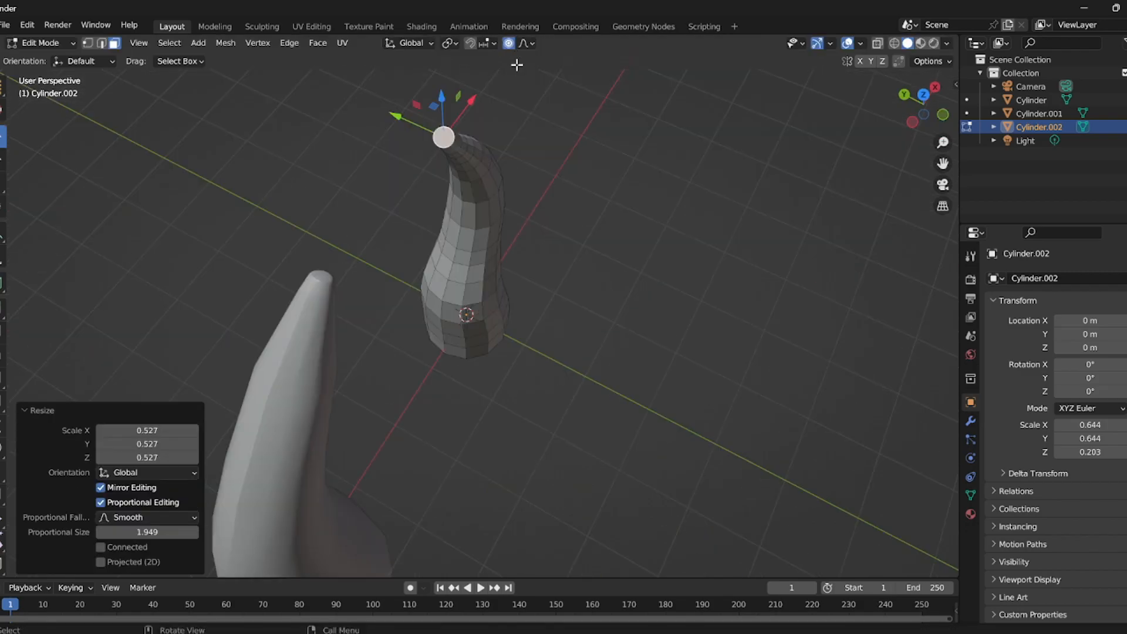
Step: Shrink the third spike's tip face to a fine point using a proportional size of about 0.51
middle_drag(551, 125, 505, 108)
scroll(549, 129, down, 1)
scroll(552, 135, up, 2)
scroll(551, 135, down, 1)
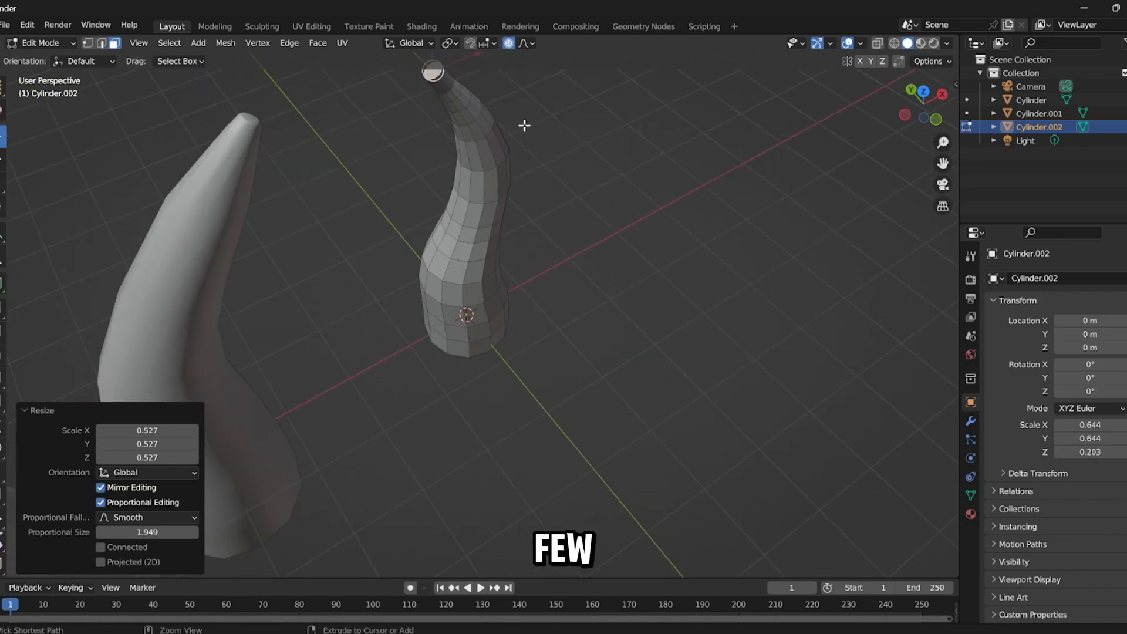
click(451, 75)
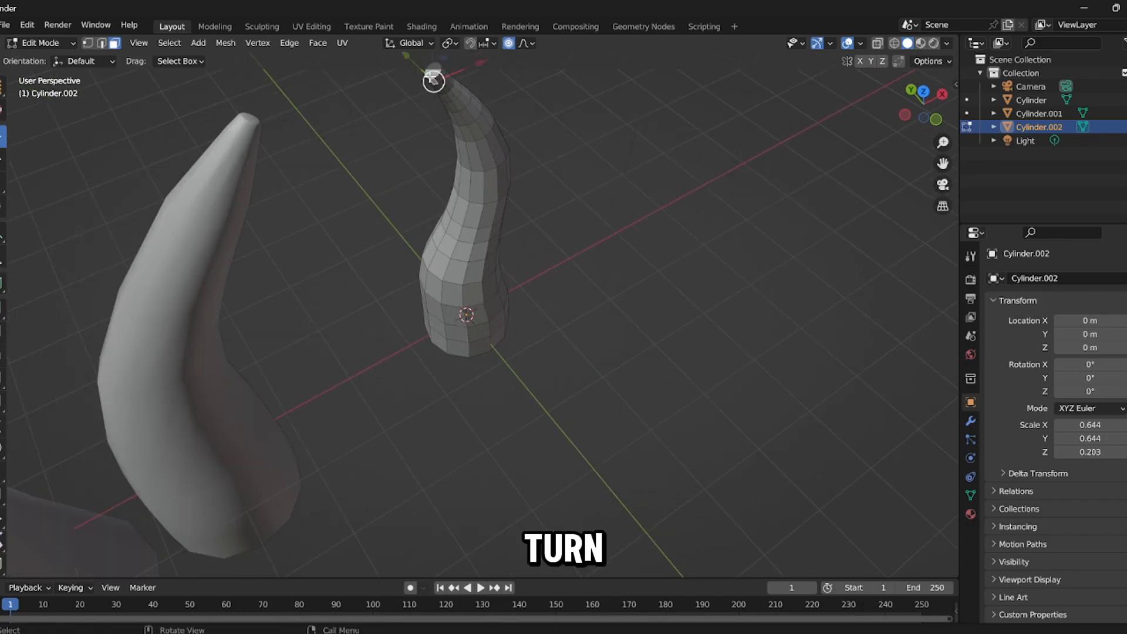
key(s)
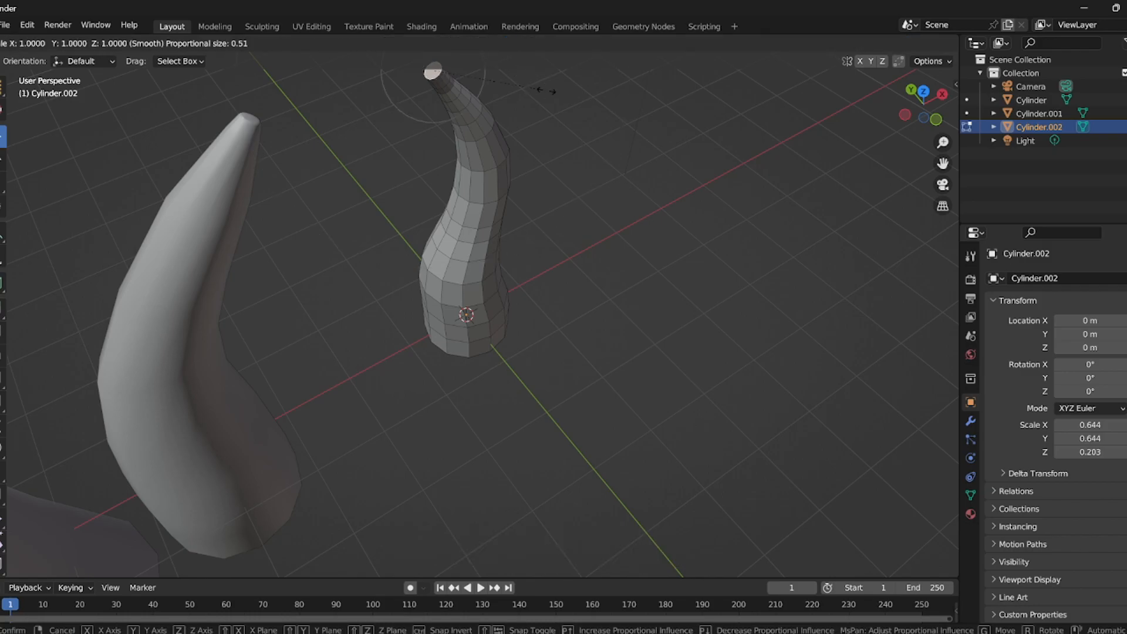
click(499, 90)
key(Tab)
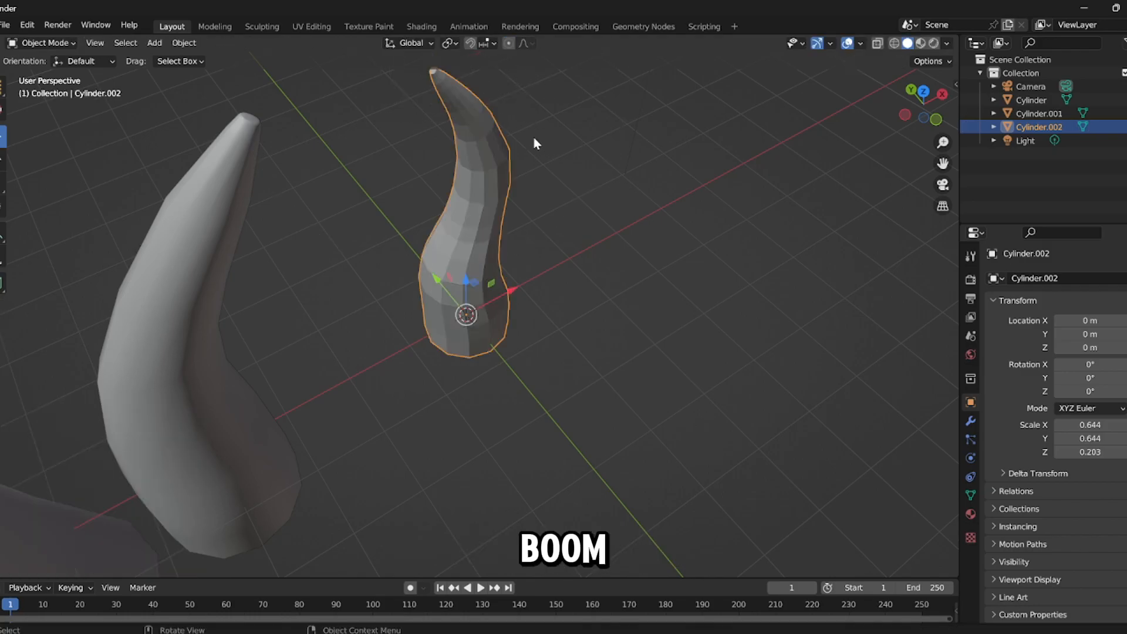
Step: Shade the third spike smooth and move it along negative X toward the other two spikes
middle_drag(499, 94, 460, 101)
right_click(468, 256)
click(466, 254)
middle_drag(543, 284, 540, 242)
drag(513, 315, 447, 311)
key(g)
click(402, 321)
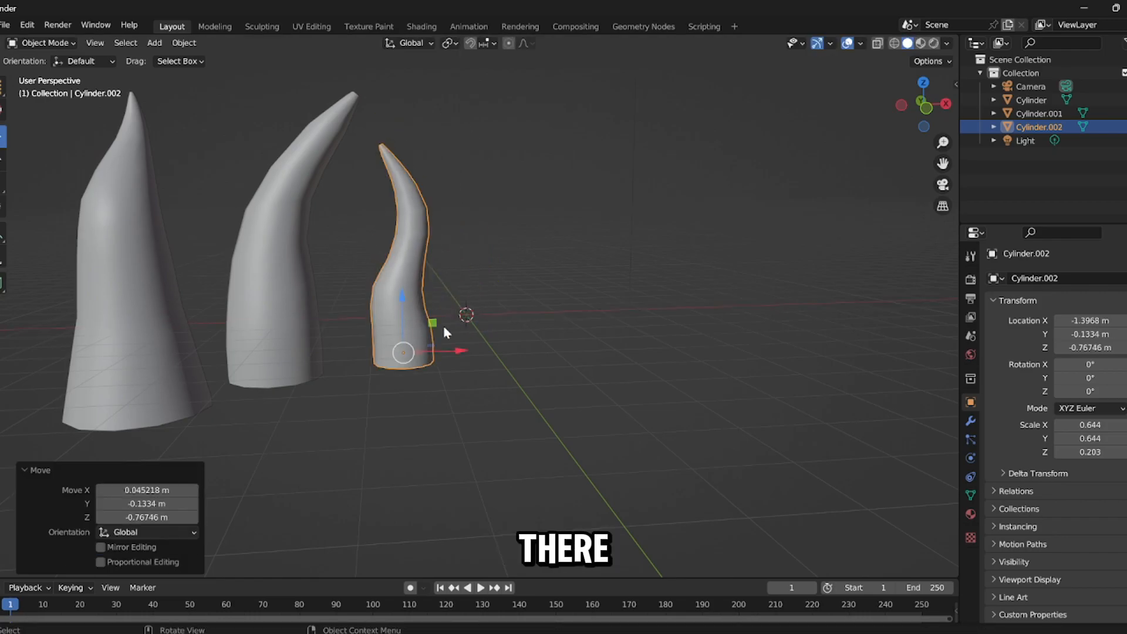
key(ctrl+z)
Step: Lower the third spike beside the others and move all three spikes together about -7.46 m along X
drag(399, 266, 376, 310)
scroll(425, 302, down, 3)
click(382, 277)
drag(471, 226, 275, 399)
click(194, 362)
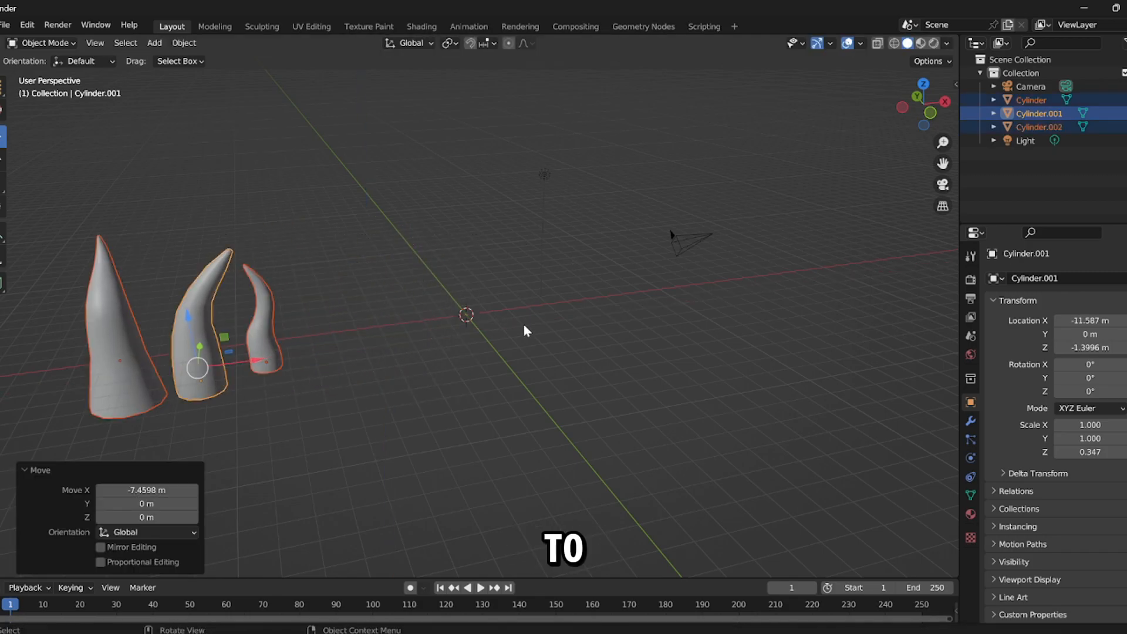
Step: Delete the default light and camera from the scene
click(526, 329)
middle_drag(526, 330, 549, 306)
click(549, 176)
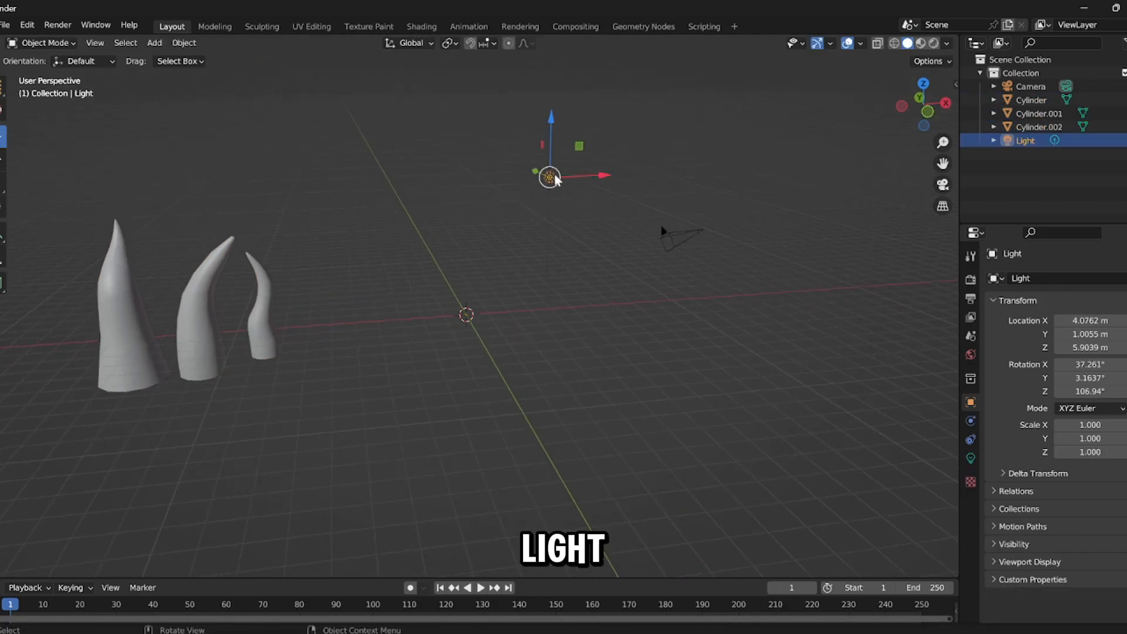
key(Delete)
click(663, 232)
key(Delete)
middle_drag(514, 348, 636, 352)
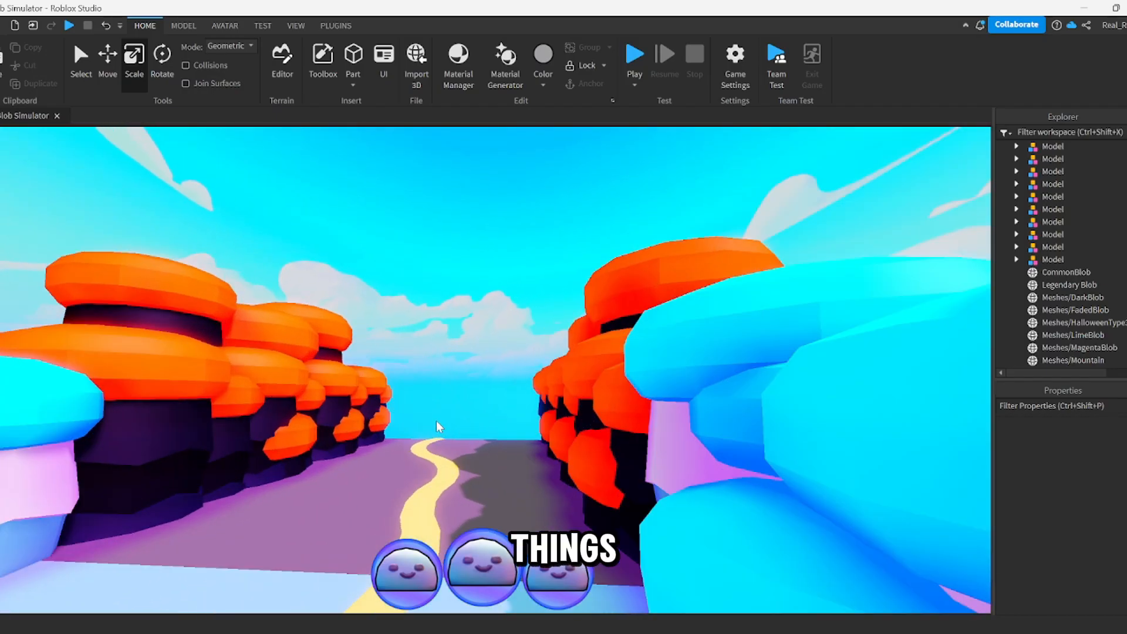
Step: Switch to Roblox Studio and examine the orange-and-purple area and the overall layout of the simulator map
scroll(443, 425, up, 4)
right_drag(444, 425, 441, 420)
scroll(441, 420, down, 6)
scroll(442, 419, up, 4)
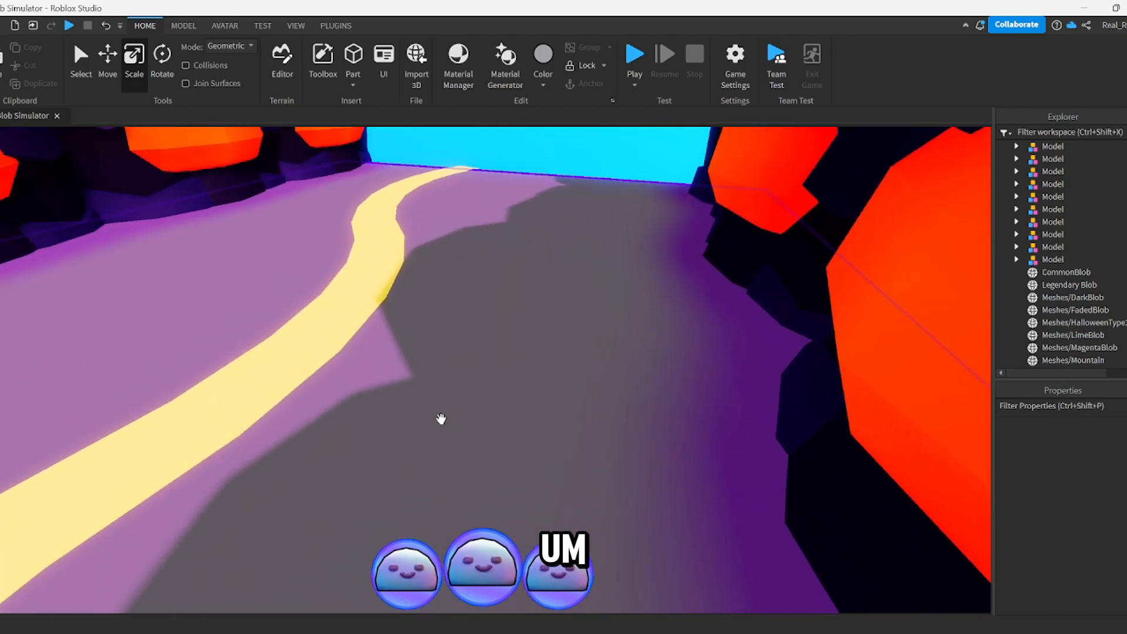
scroll(440, 420, down, 5)
right_drag(455, 325, 455, 323)
scroll(454, 323, down, 8)
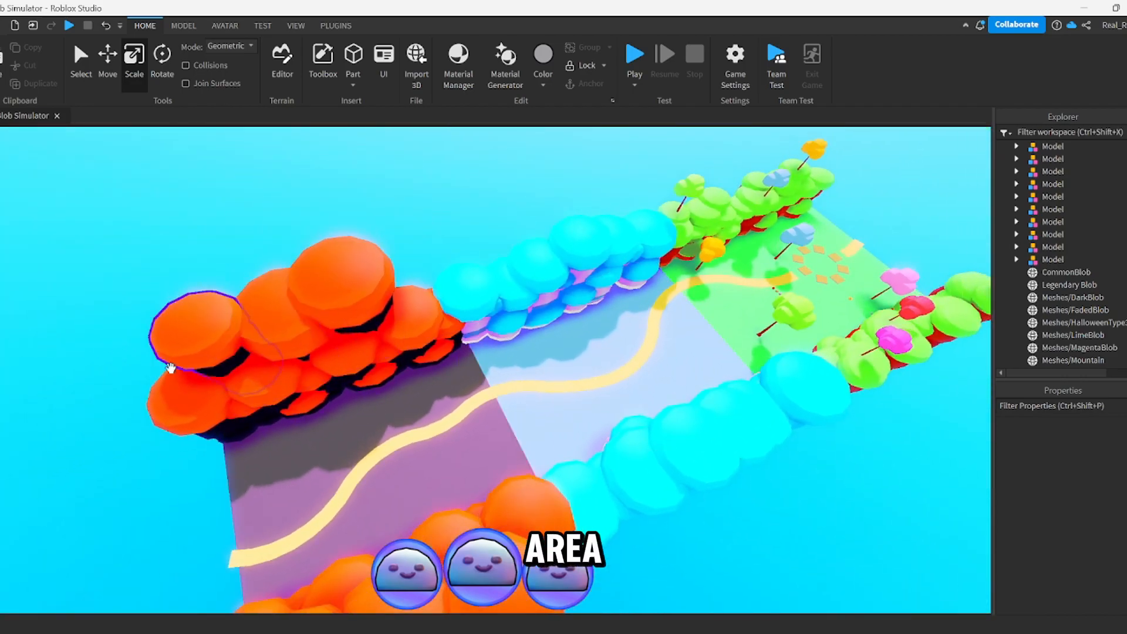
scroll(569, 420, up, 2)
right_drag(570, 421, 570, 419)
scroll(570, 420, up, 4)
scroll(506, 459, up, 3)
right_drag(506, 459, 506, 459)
scroll(440, 390, down, 7)
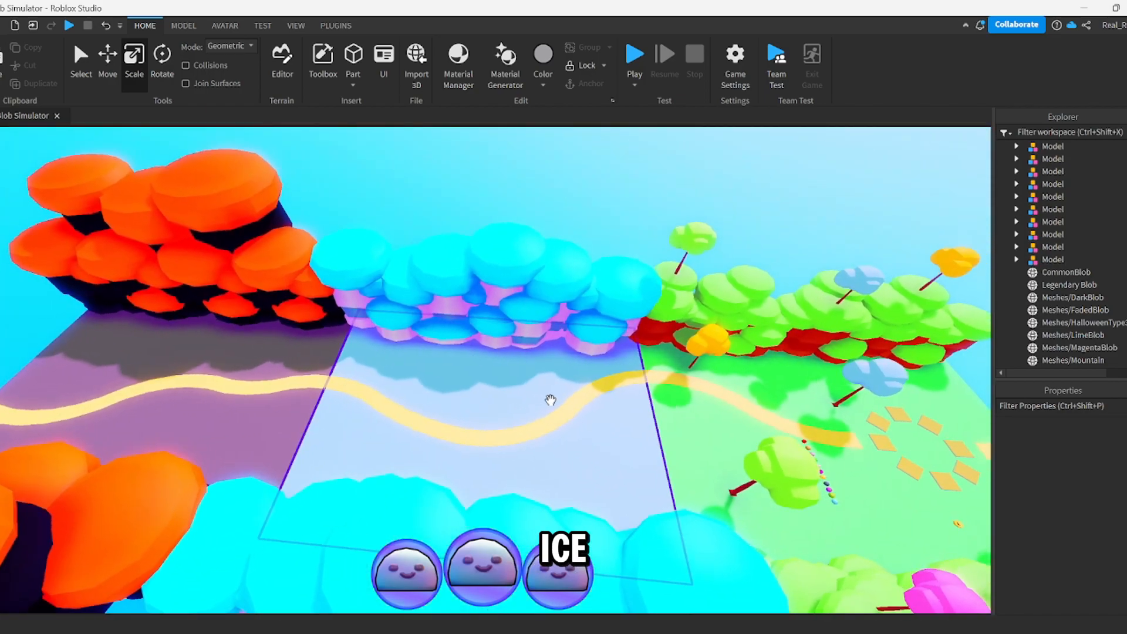
Step: Examine the ice area and the green starting area, from above and at ground level, for what the map still needs
right_drag(551, 399, 551, 398)
scroll(550, 398, up, 3)
scroll(367, 385, up, 2)
right_drag(646, 469, 601, 484)
scroll(646, 471, up, 4)
scroll(493, 481, down, 3)
scroll(601, 483, down, 4)
scroll(576, 256, up, 2)
right_drag(606, 314, 606, 316)
scroll(606, 316, up, 2)
scroll(627, 281, up, 3)
scroll(694, 262, down, 1)
right_drag(694, 262, 695, 260)
scroll(694, 262, down, 5)
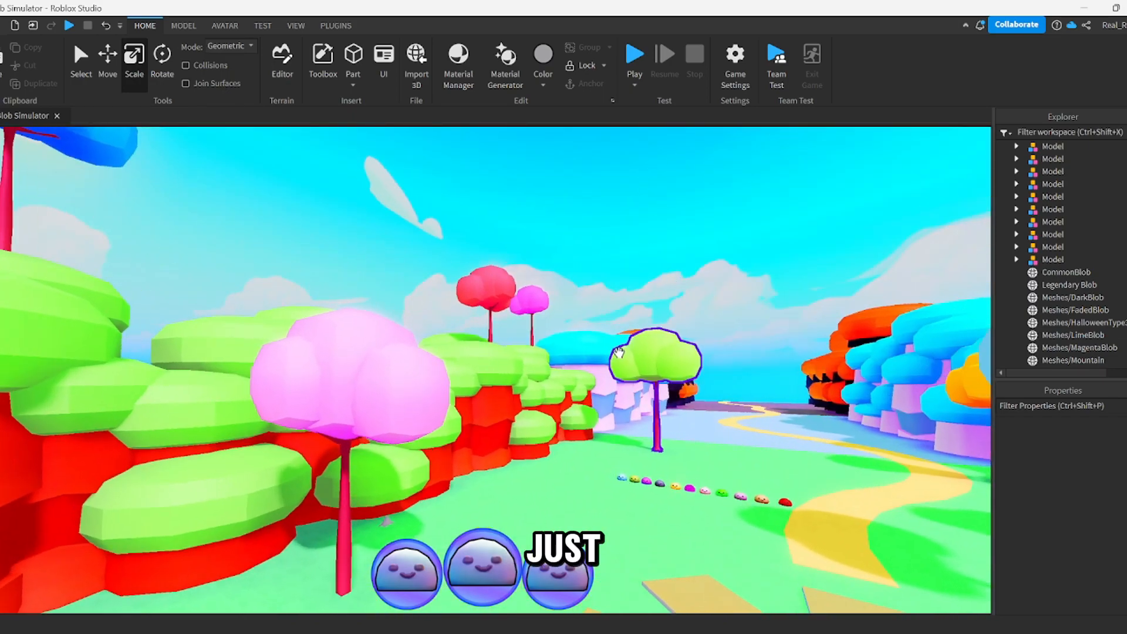
right_drag(689, 358, 689, 358)
scroll(689, 358, up, 3)
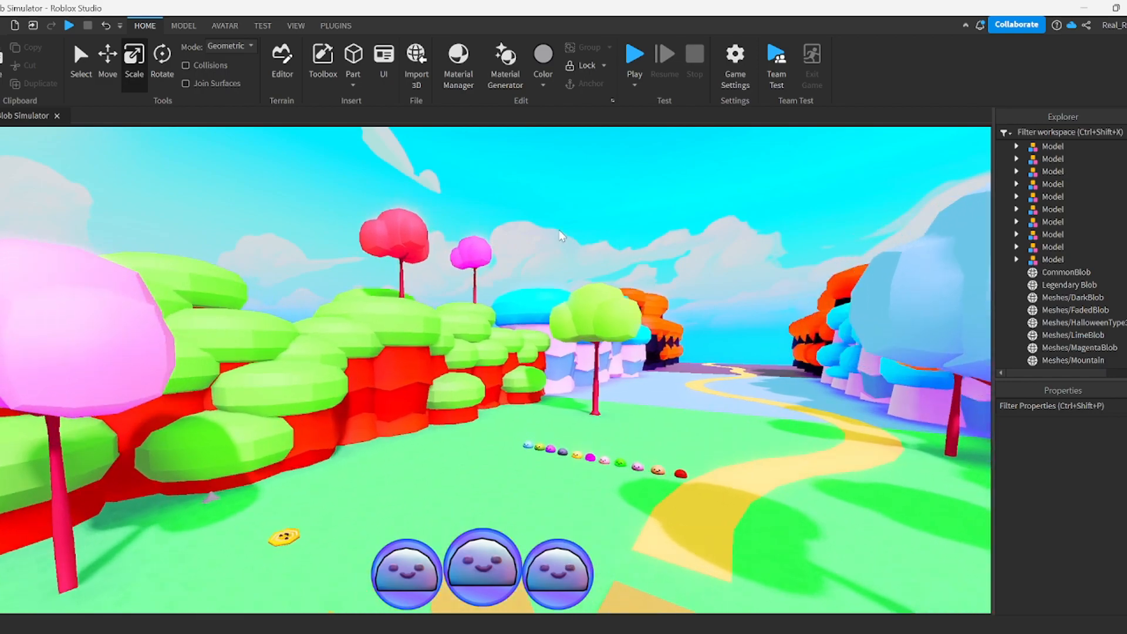
right_drag(558, 229, 558, 230)
scroll(559, 229, down, 2)
right_drag(535, 350, 519, 362)
scroll(519, 362, down, 3)
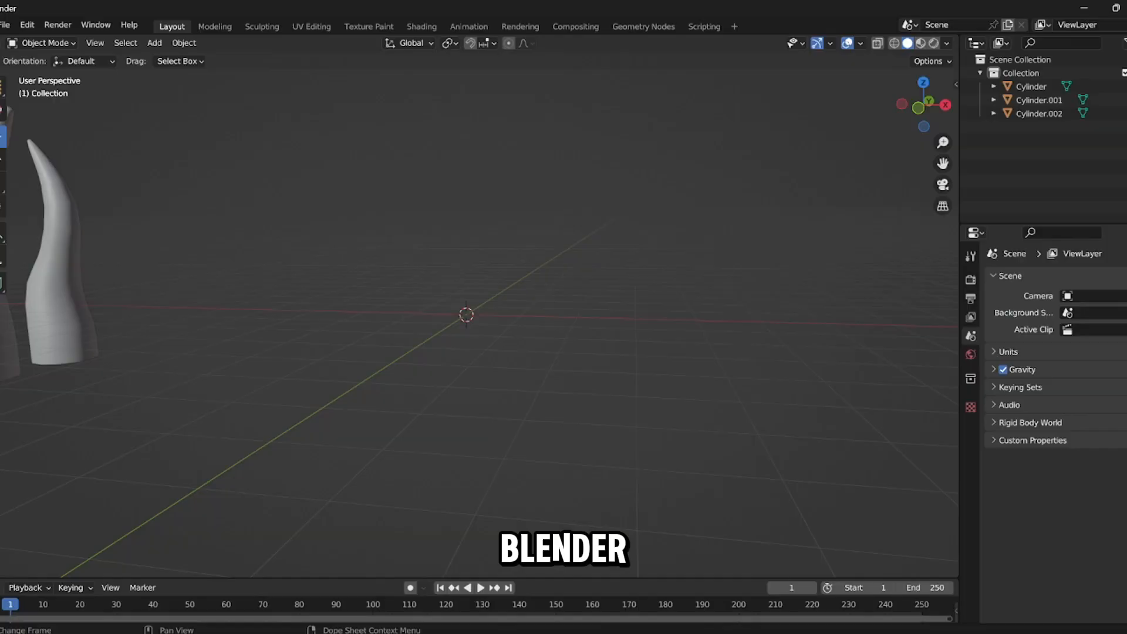
Step: Add a 12-vertex cylinder at the world origin and open its mesh for editing
right_click(537, 316)
middle_drag(537, 315, 572, 311)
key(shift+a)
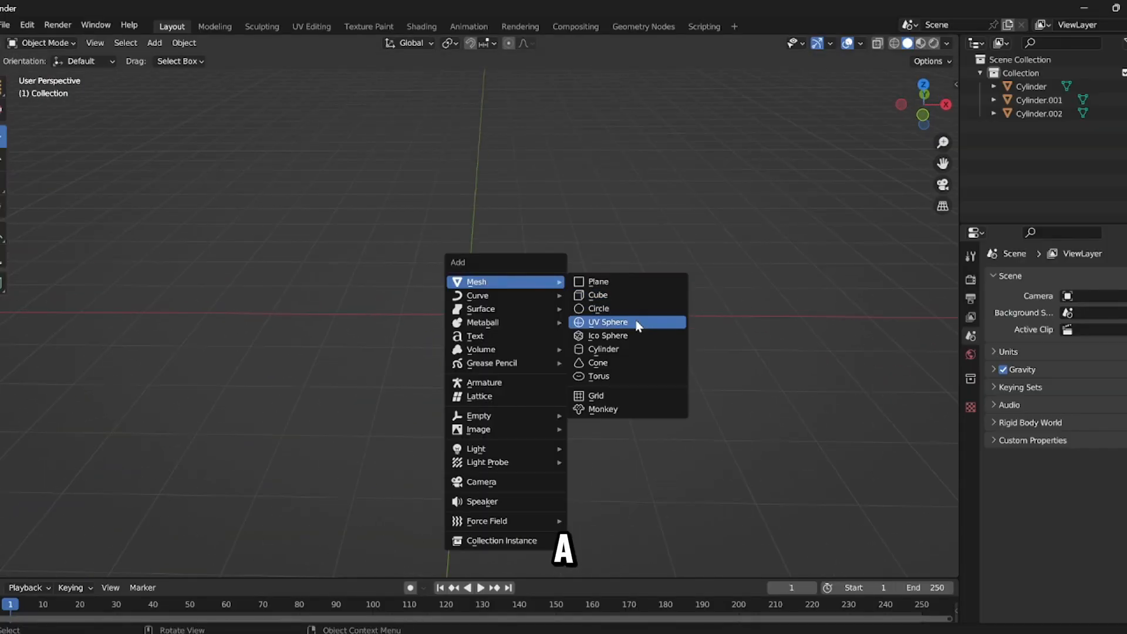
click(610, 350)
middle_drag(664, 332, 638, 133)
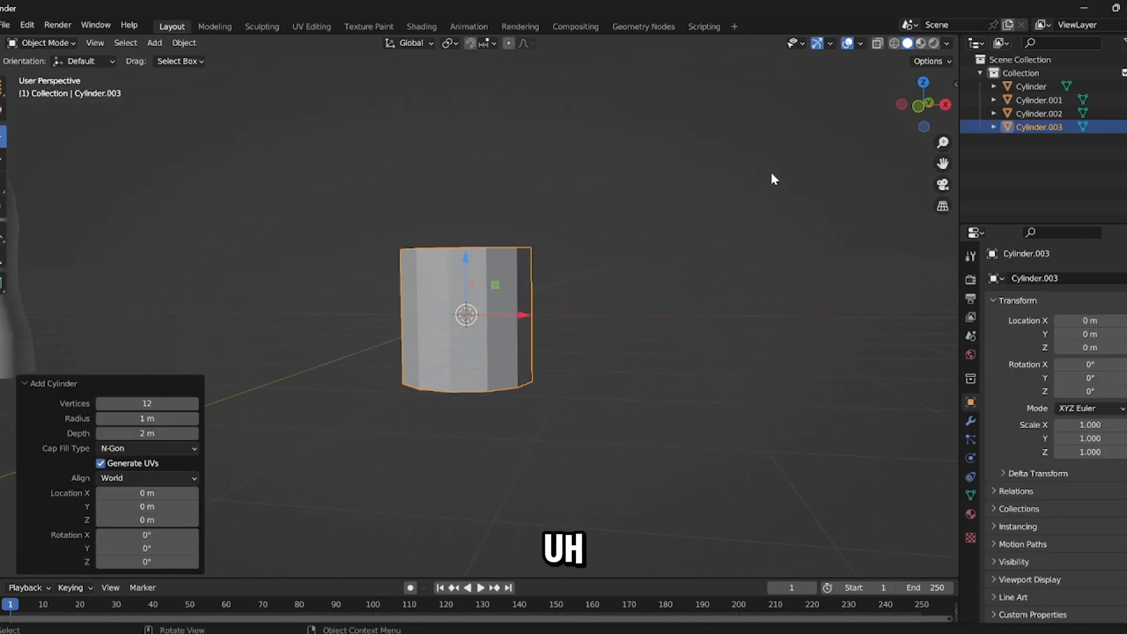
key(Tab)
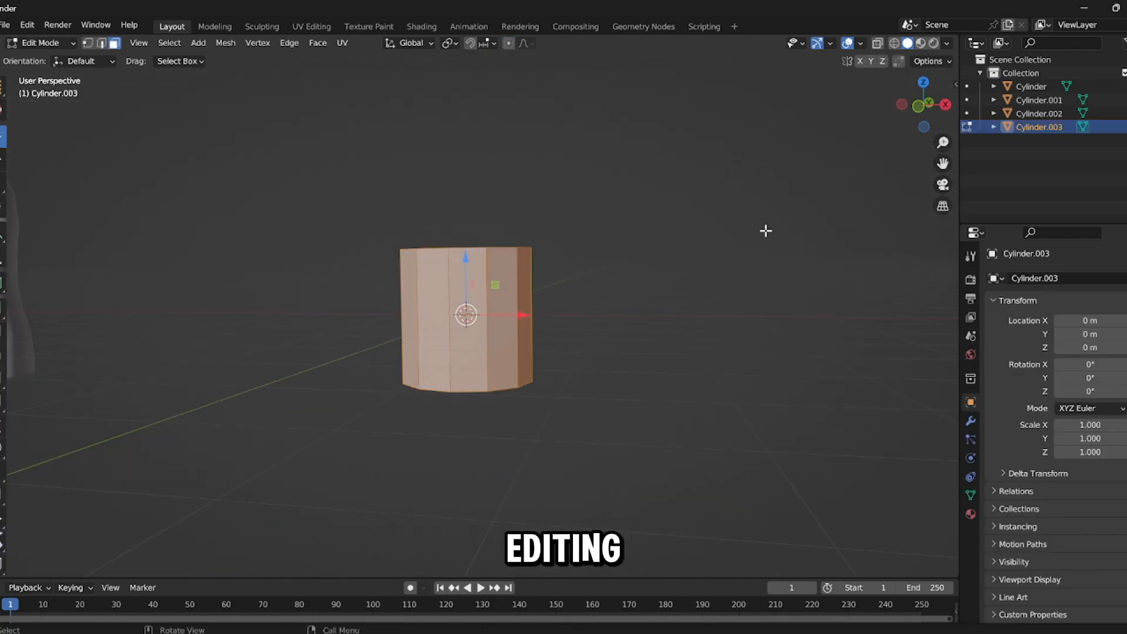
Step: Flatten the cylinder into a low disc by scaling it twice along Z, the second time by 0.521
key(s)
key(z)
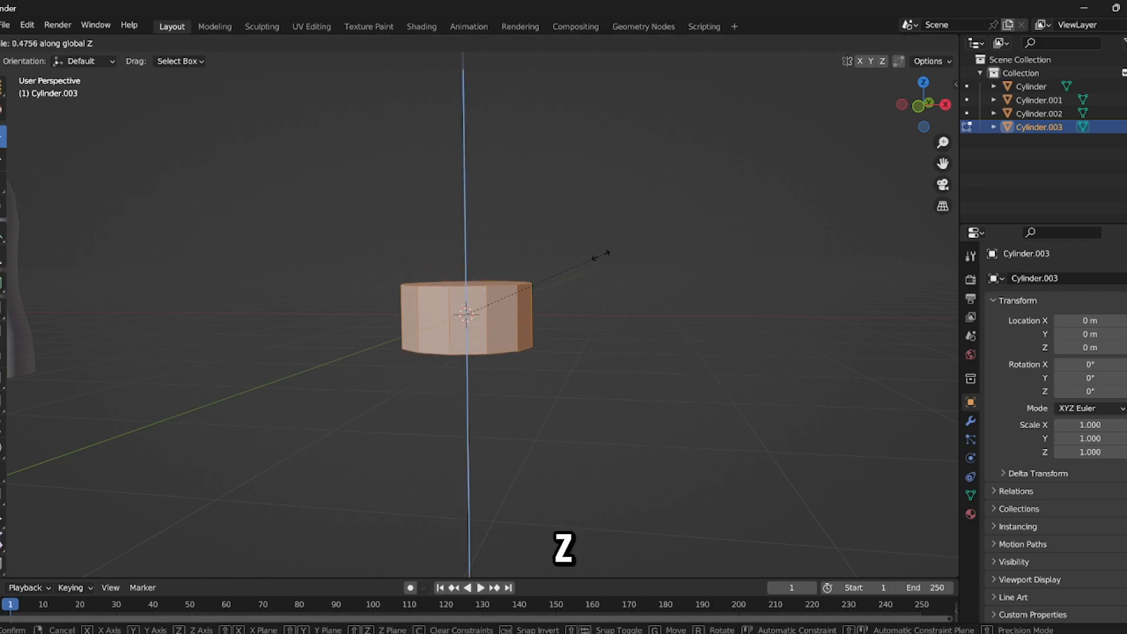
click(587, 257)
key(s)
key(z)
click(539, 292)
middle_drag(539, 293, 551, 342)
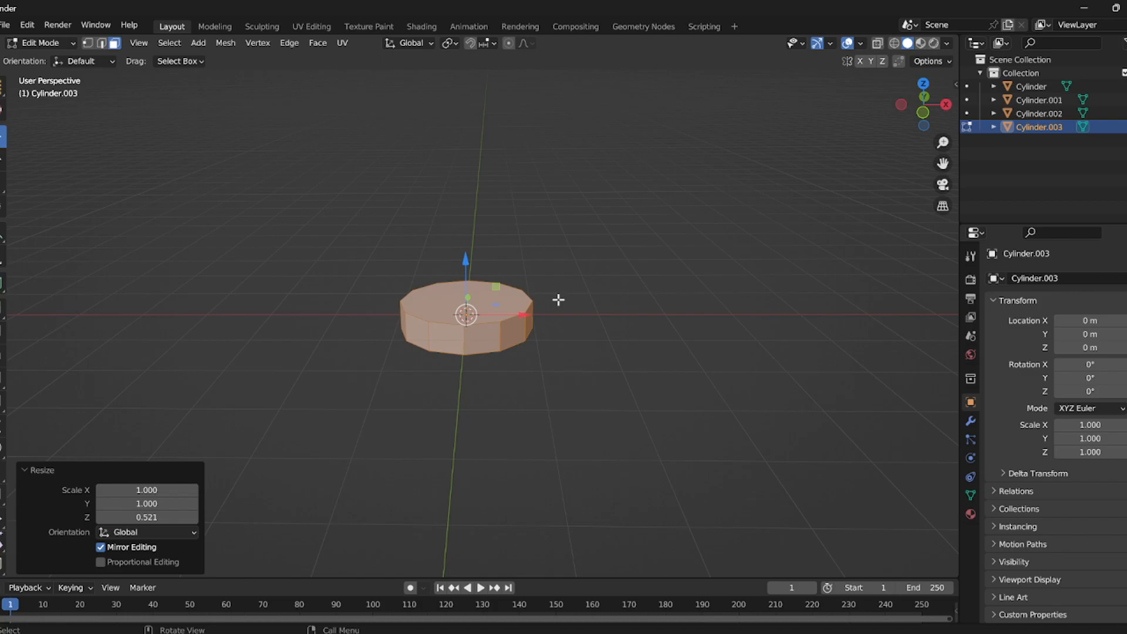
Step: Extrude the disc's bottom face downward and scale it outward to form a flared base
middle_drag(530, 346, 500, 299)
scroll(500, 300, up, 3)
click(490, 365)
click(490, 340)
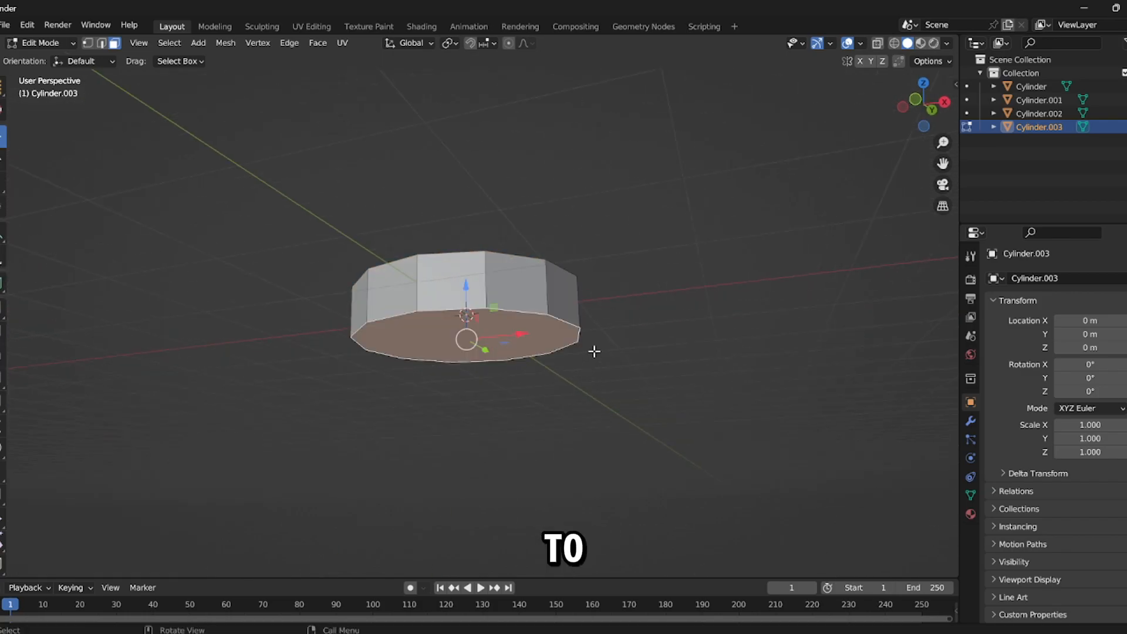
middle_drag(591, 357, 602, 325)
key(e)
click(601, 361)
key(s)
click(650, 373)
middle_drag(649, 374, 567, 430)
Step: Narrow the disc's top face, extrude it about 0.226 m upward and scale the new face inward
click(510, 299)
key(s)
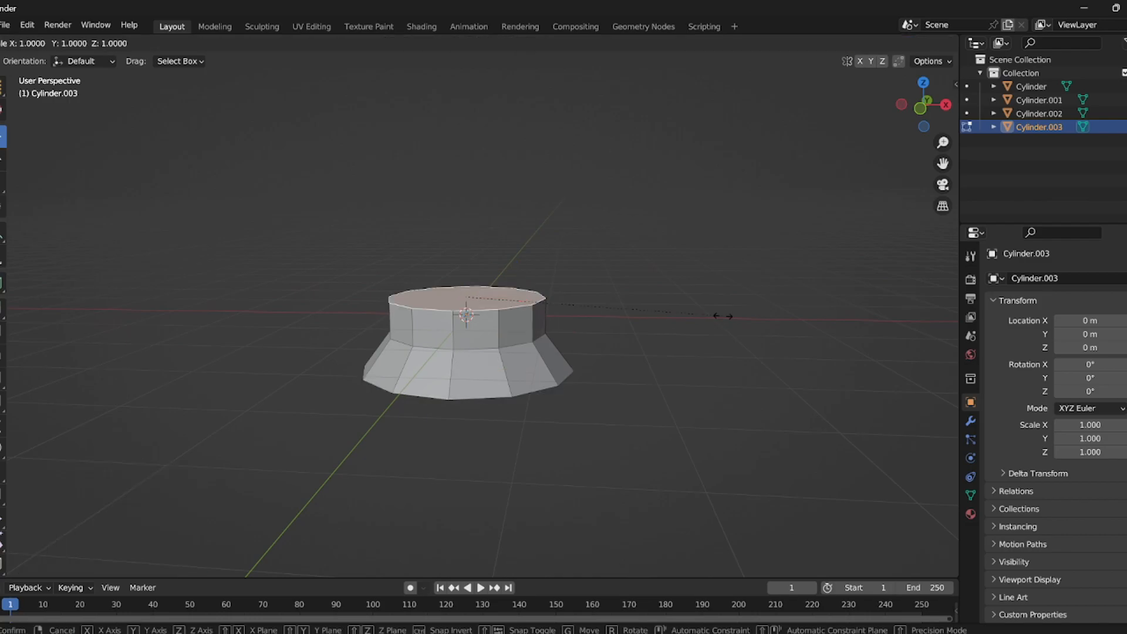
click(685, 306)
key(e)
click(680, 292)
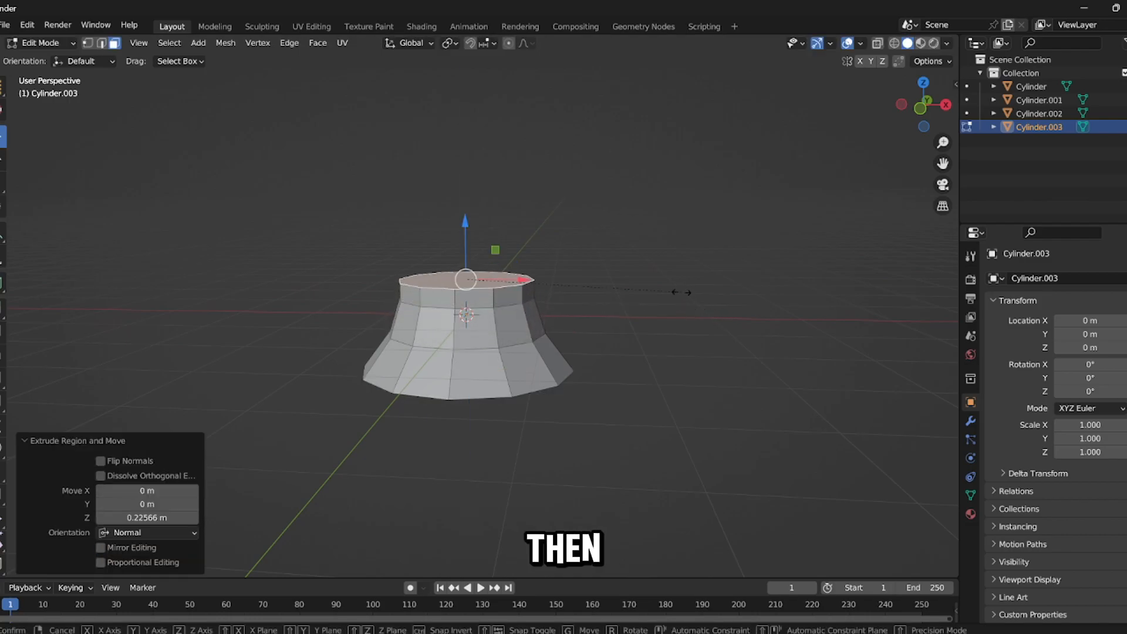
key(s)
click(634, 286)
Step: Extrude the top face slightly upward and scale it by 1.35 to form a flared lip
key(e)
click(631, 270)
key(s)
click(686, 263)
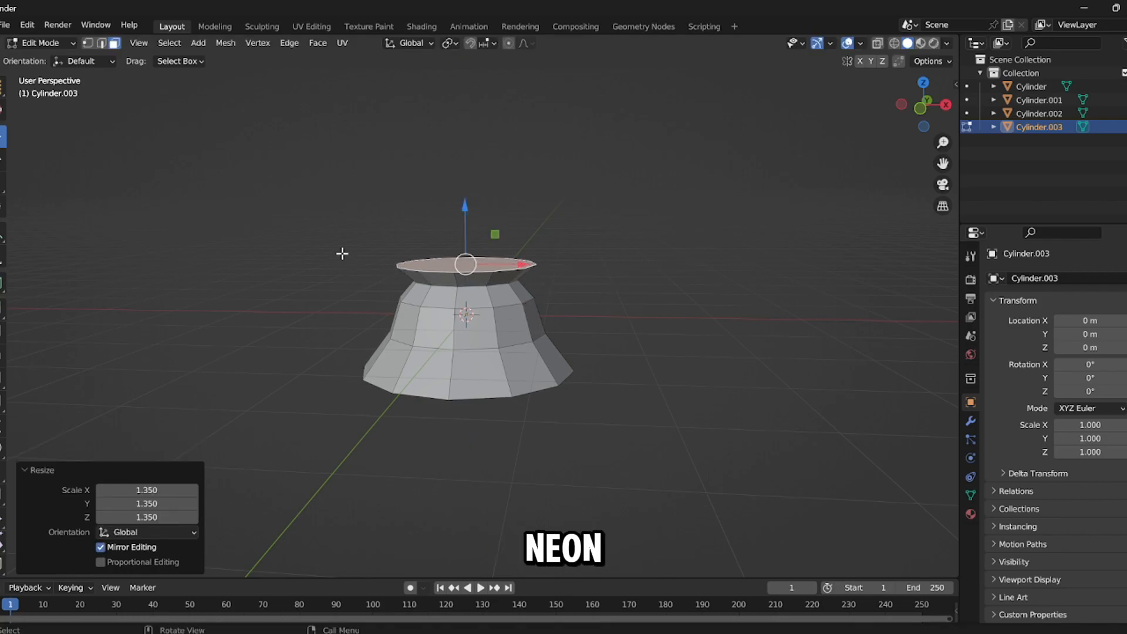
Step: Extrude the lip's top face about 0.776 m upward and taper it by a scale of 0.724
key(e)
click(590, 208)
key(s)
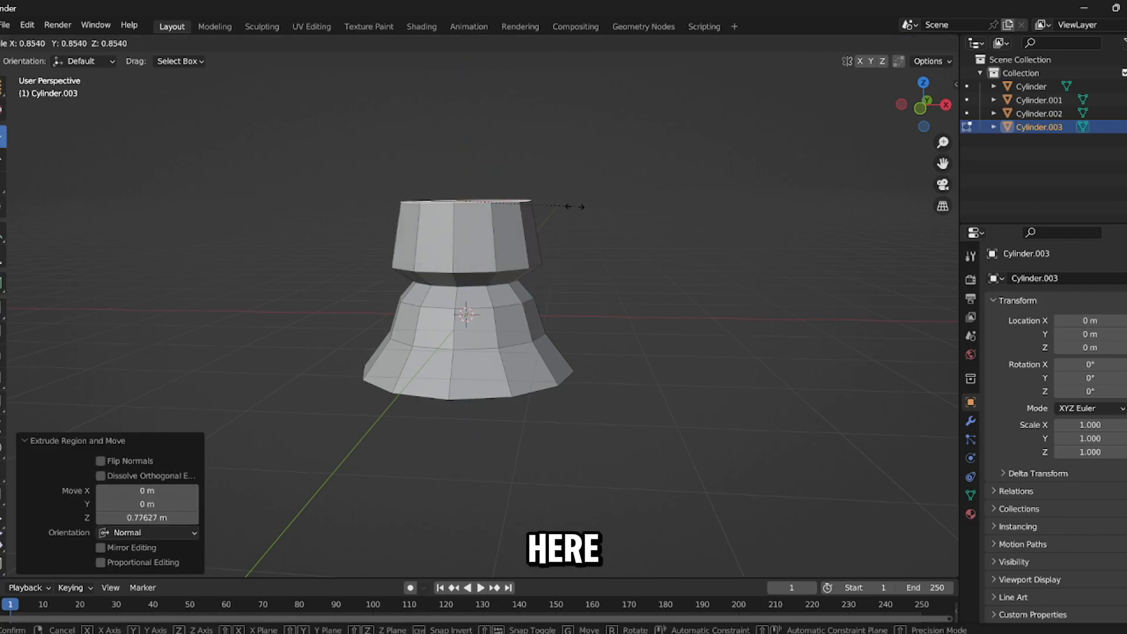
click(559, 210)
Step: Extrude the top face about 5.866 m upward as the column shaft and scale its end by 0.66
scroll(561, 232, down, 5)
key(e)
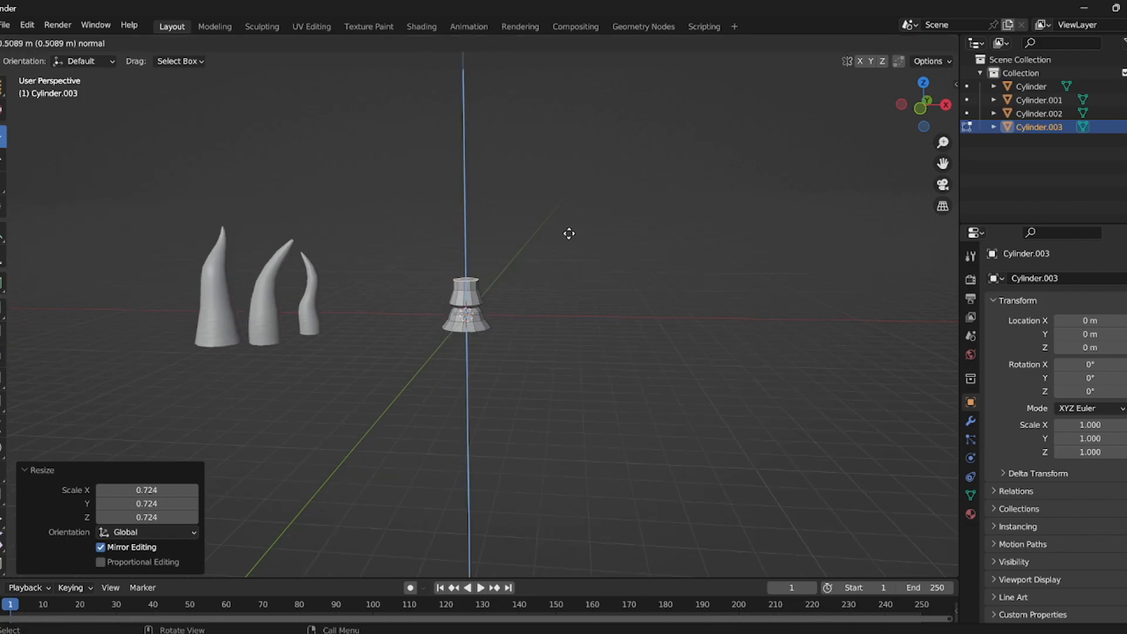
click(567, 139)
key(s)
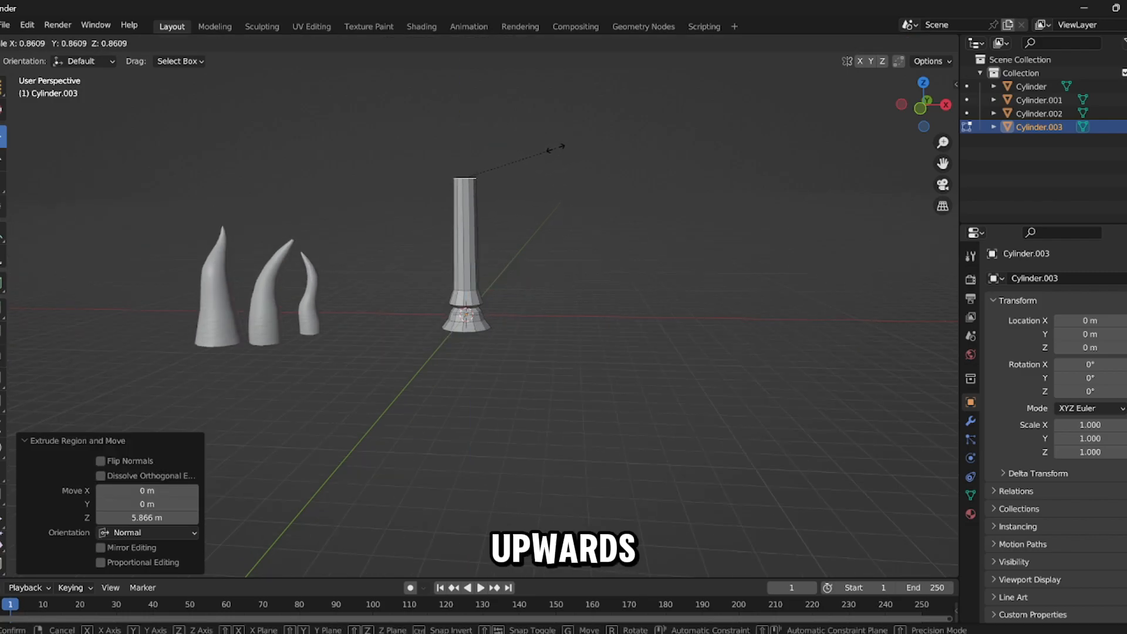
click(534, 160)
Step: Add a centred horizontal loop cut around the column shaft and scale it slightly outward
scroll(509, 228, up, 3)
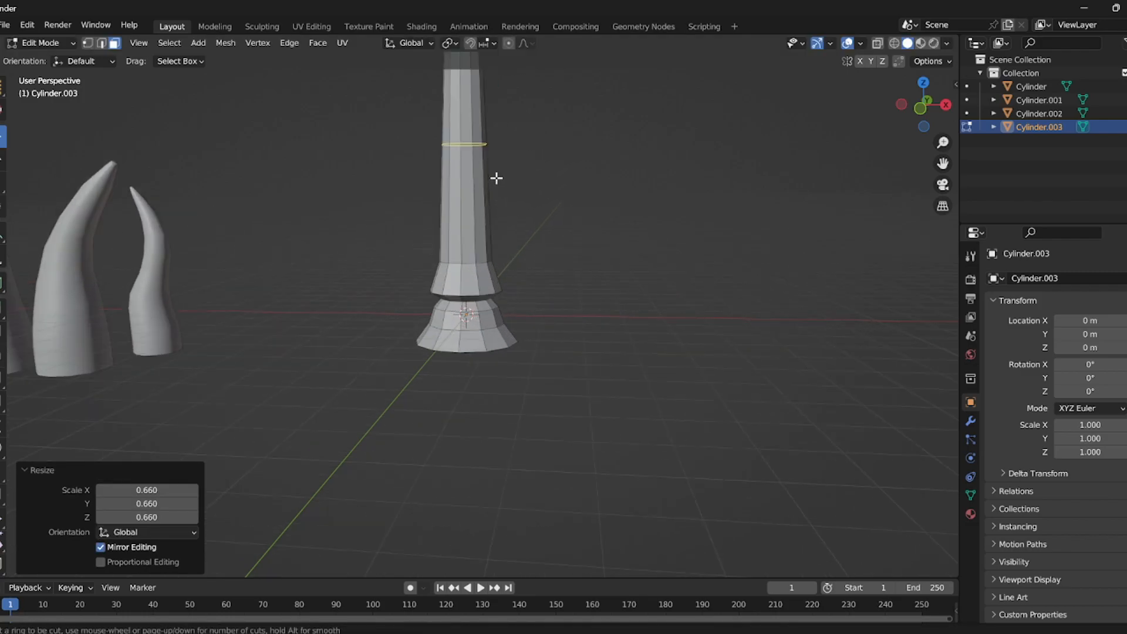
click(496, 177)
right_click(556, 169)
key(s)
click(574, 168)
Step: Scale the shaft's top face by 0.948 and extrude it slightly upward
middle_drag(574, 168, 490, 189)
key(3)
click(472, 162)
middle_drag(675, 228, 614, 173)
key(s)
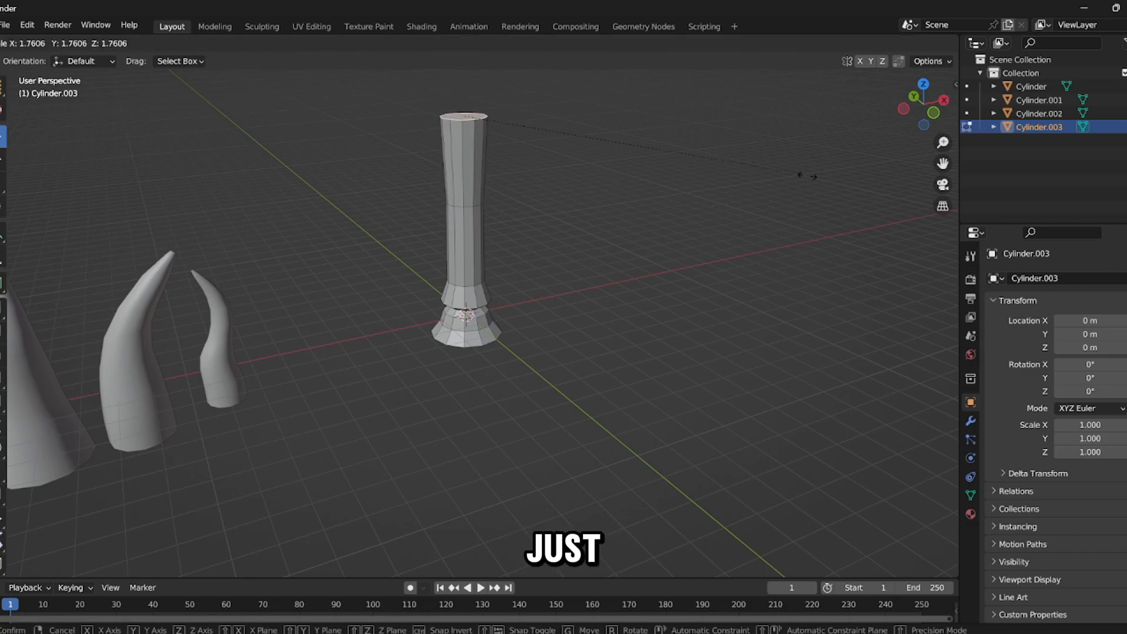
click(638, 167)
key(e)
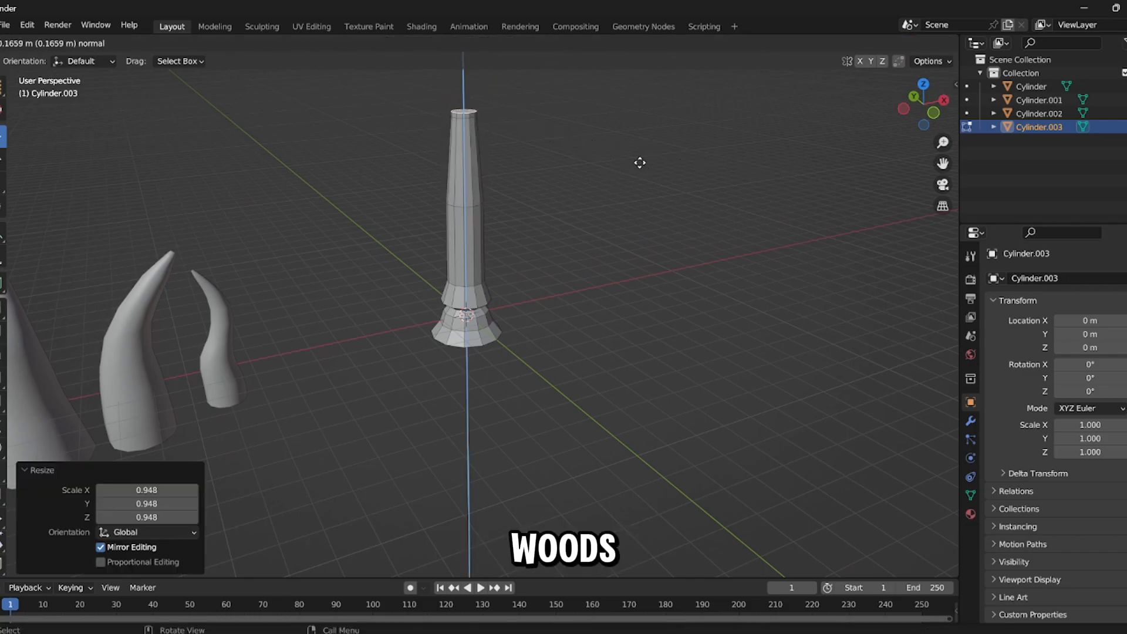
click(640, 160)
Step: Widen the shaft's top face by 1.805, extrude it about 0.3 m and scale the new face by 0.906
key(s)
click(775, 169)
key(e)
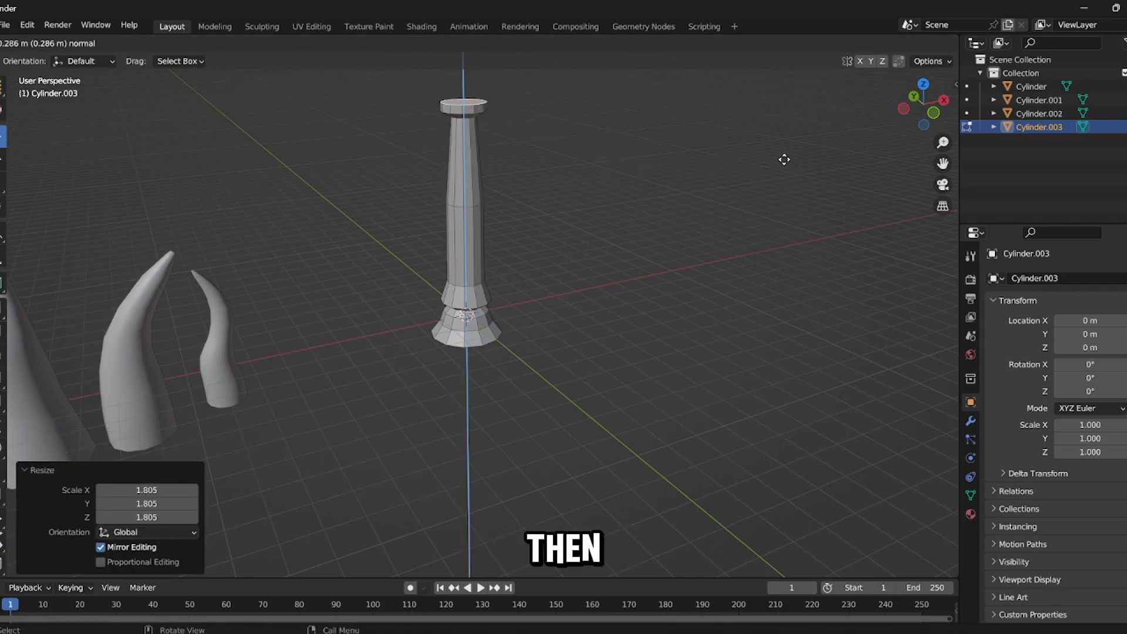
click(782, 159)
key(s)
click(756, 154)
Step: Extrude the collar's top face slightly upward and scale it inward to form a narrow neck
key(e)
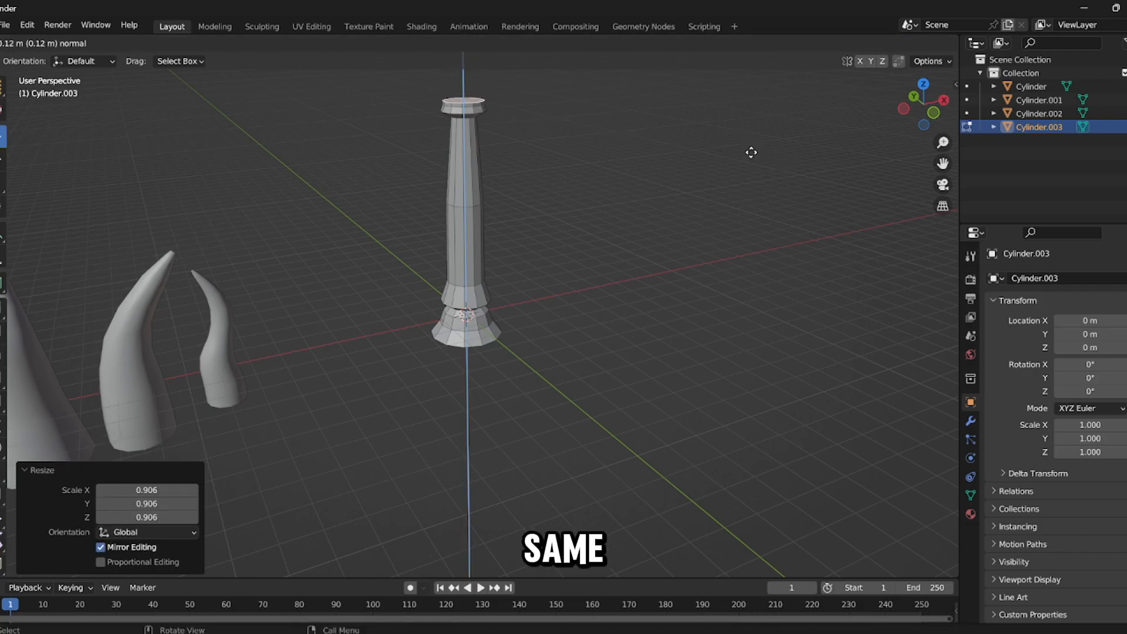
click(745, 149)
key(s)
click(681, 159)
drag(463, 68, 466, 70)
Step: Form the column's cap by extruding 0.221 m, widening about 1.5 times, extruding 0.264 m and beveling the top face's edges
key(e)
click(548, 95)
key(s)
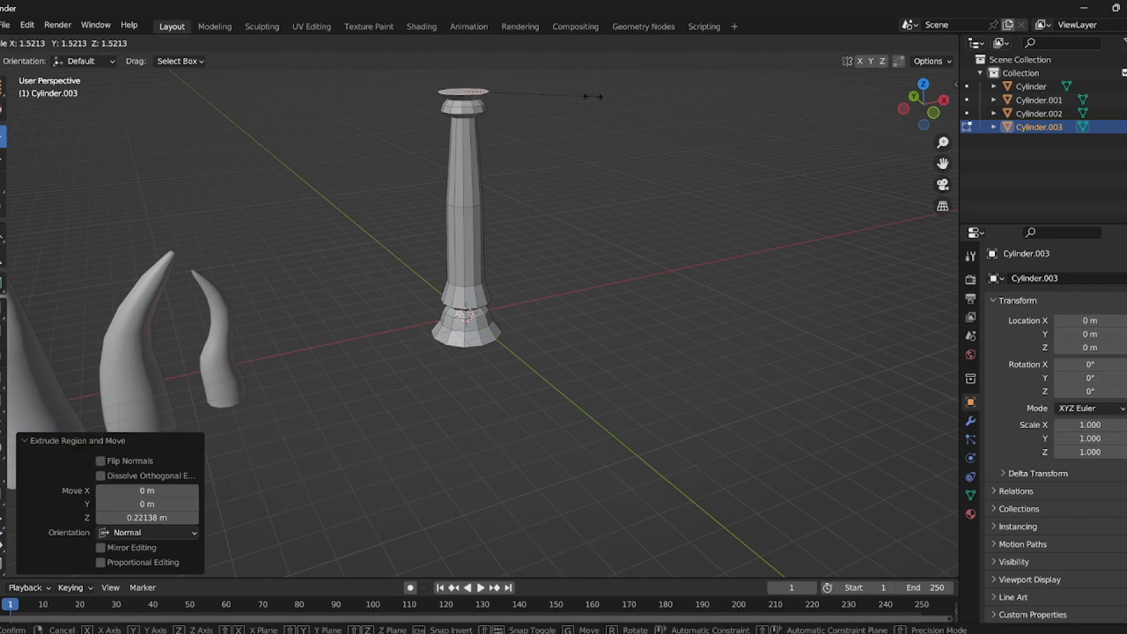
click(598, 98)
key(e)
click(597, 88)
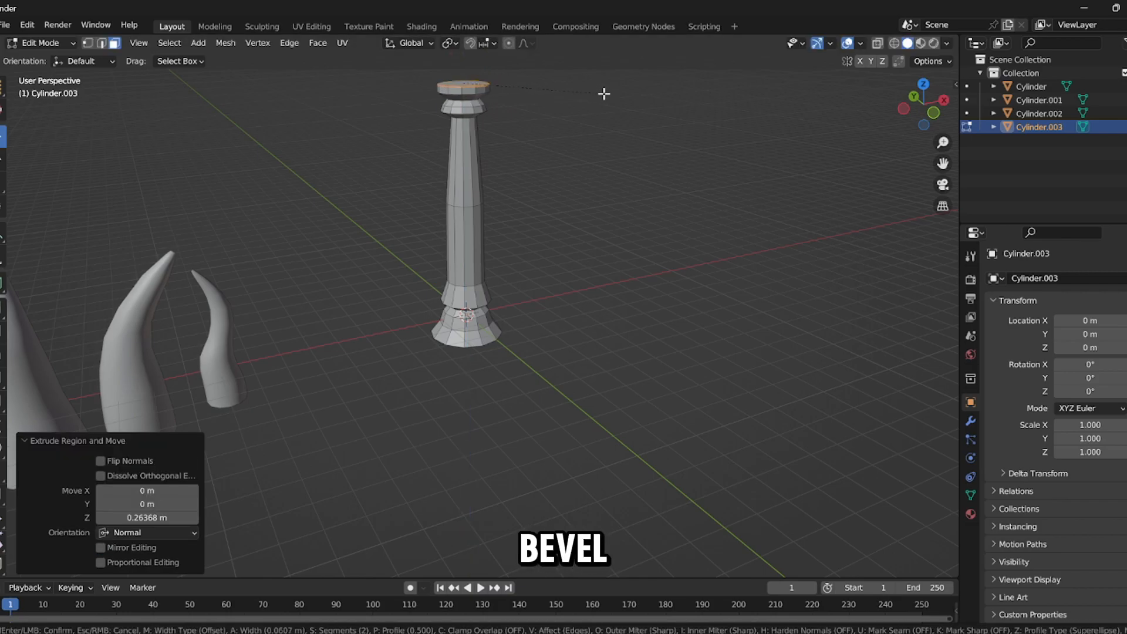
key(Tab)
Step: Shade the column smooth with auto smooth at 39.5°
middle_drag(581, 219, 541, 176)
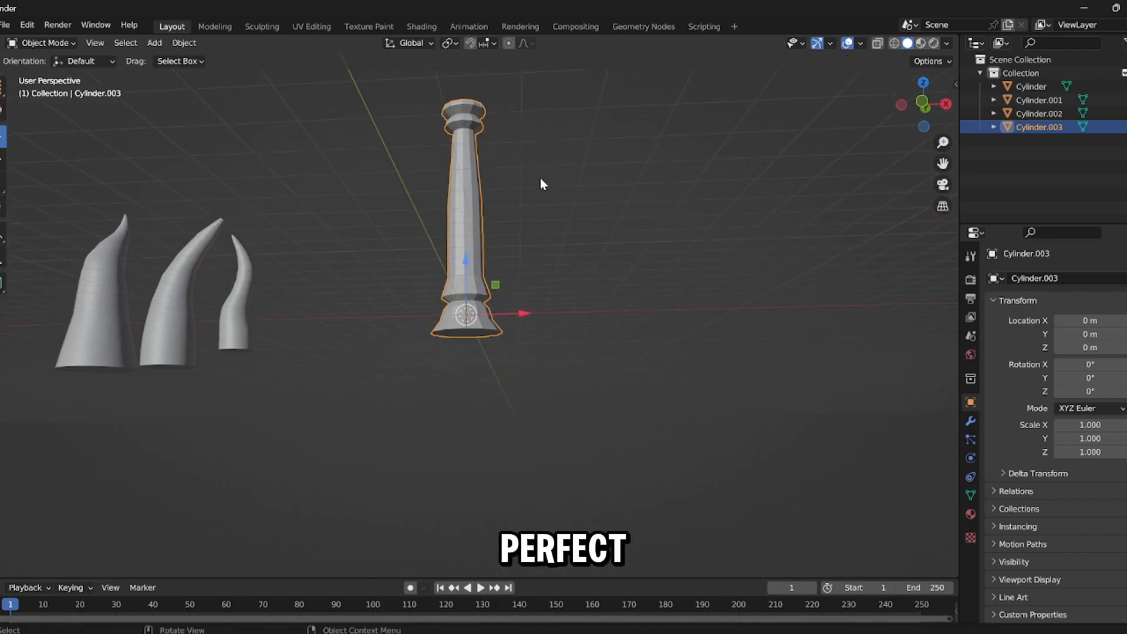
scroll(519, 223, up, 2)
right_click(447, 251)
click(456, 255)
scroll(547, 354, down, 3)
middle_drag(547, 353, 516, 326)
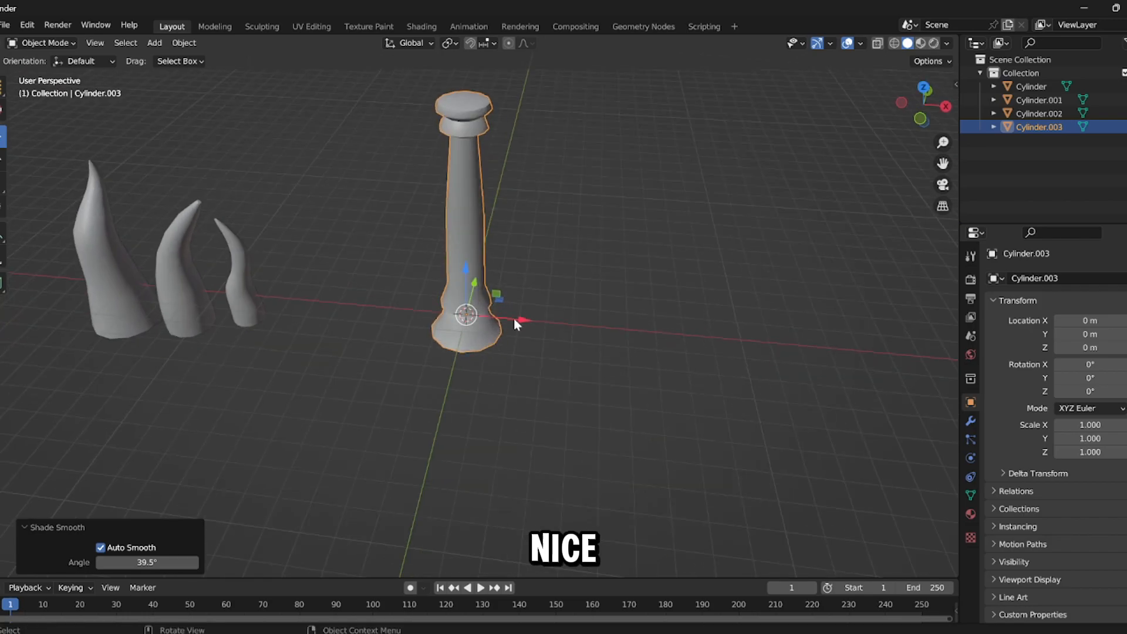
Step: Move the column along X to about -5.507 m, beside the spikes
key(g)
key(x)
middle_drag(348, 177, 348, 173)
scroll(327, 253, down, 1)
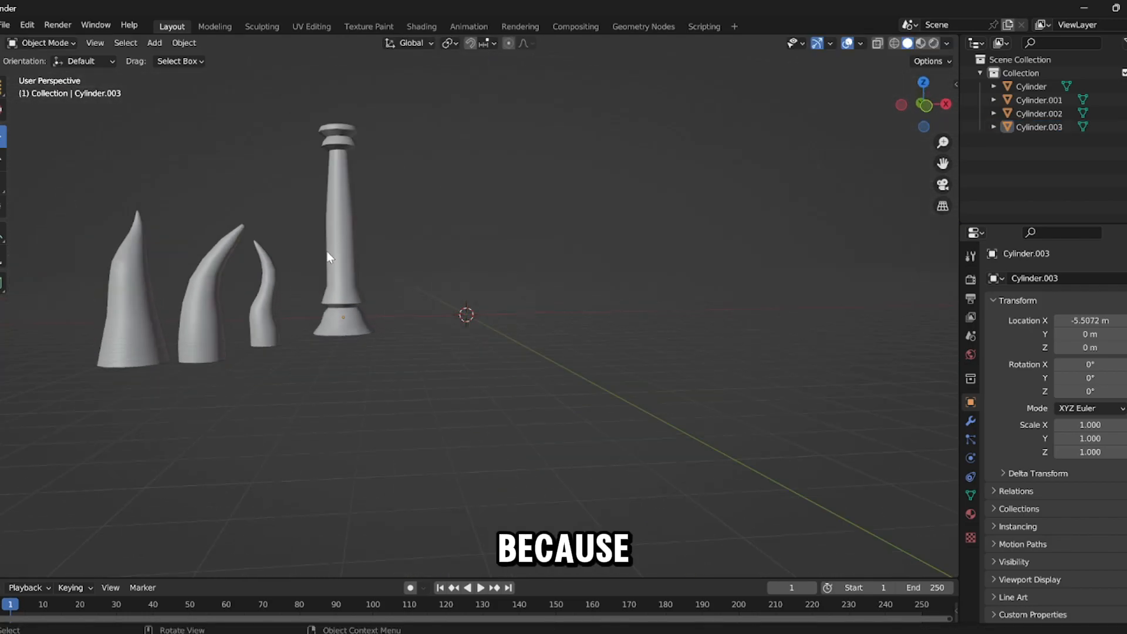
drag(98, 234, 242, 300)
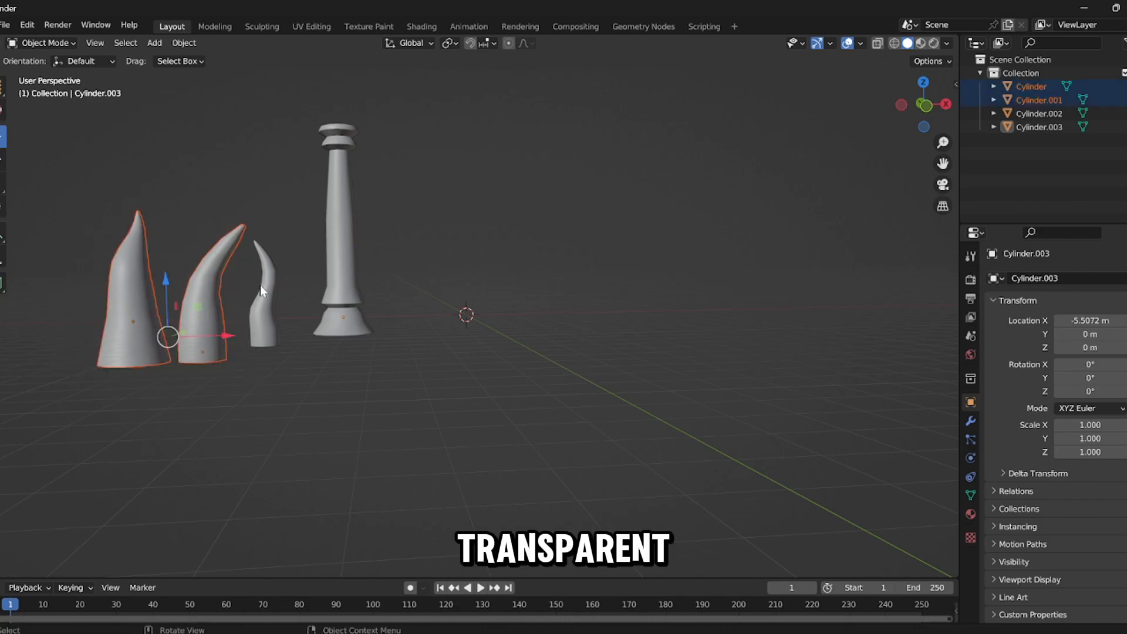
click(262, 284)
click(343, 258)
click(446, 244)
scroll(352, 329, up, 5)
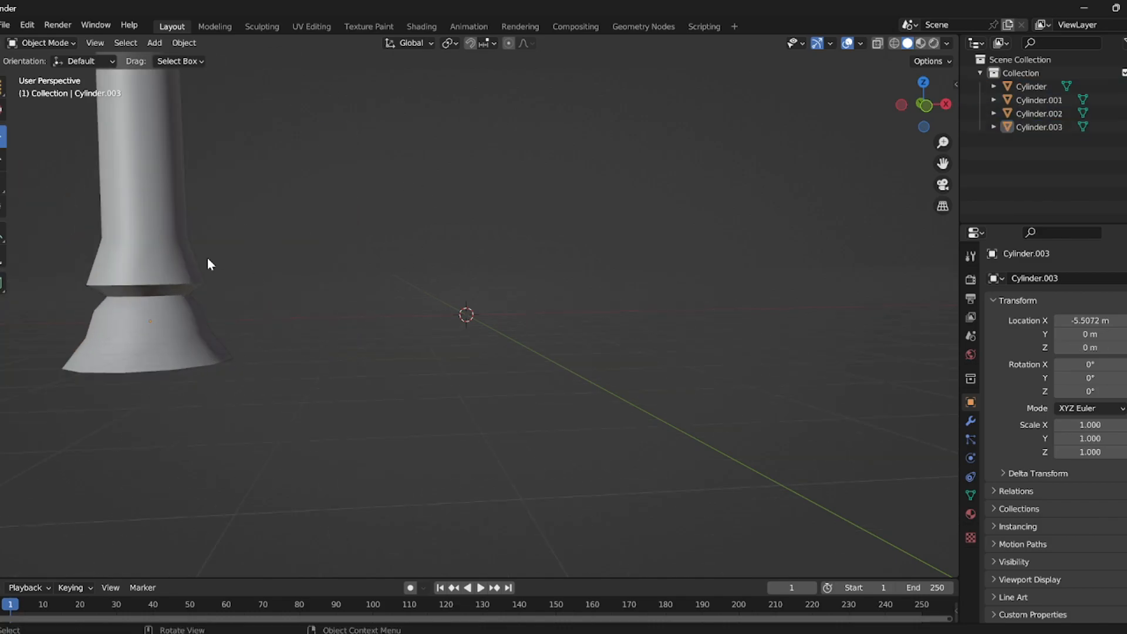
middle_drag(225, 263, 505, 417)
scroll(478, 382, down, 5)
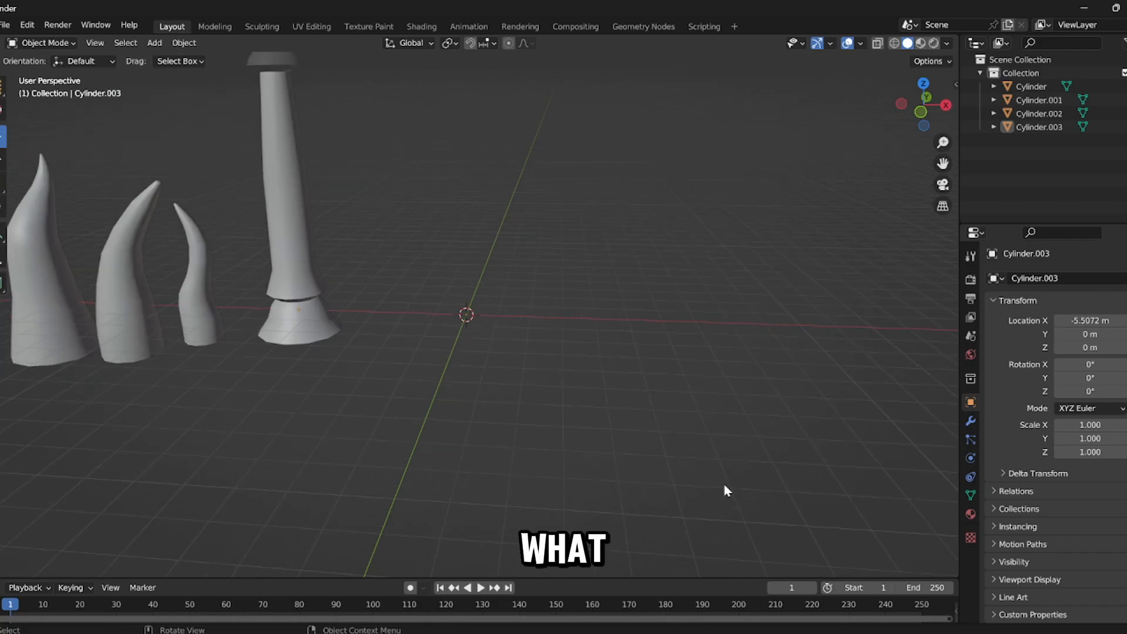
Step: Add a cube at the world origin and open its mesh for editing
scroll(307, 284, up, 3)
key(shift+a)
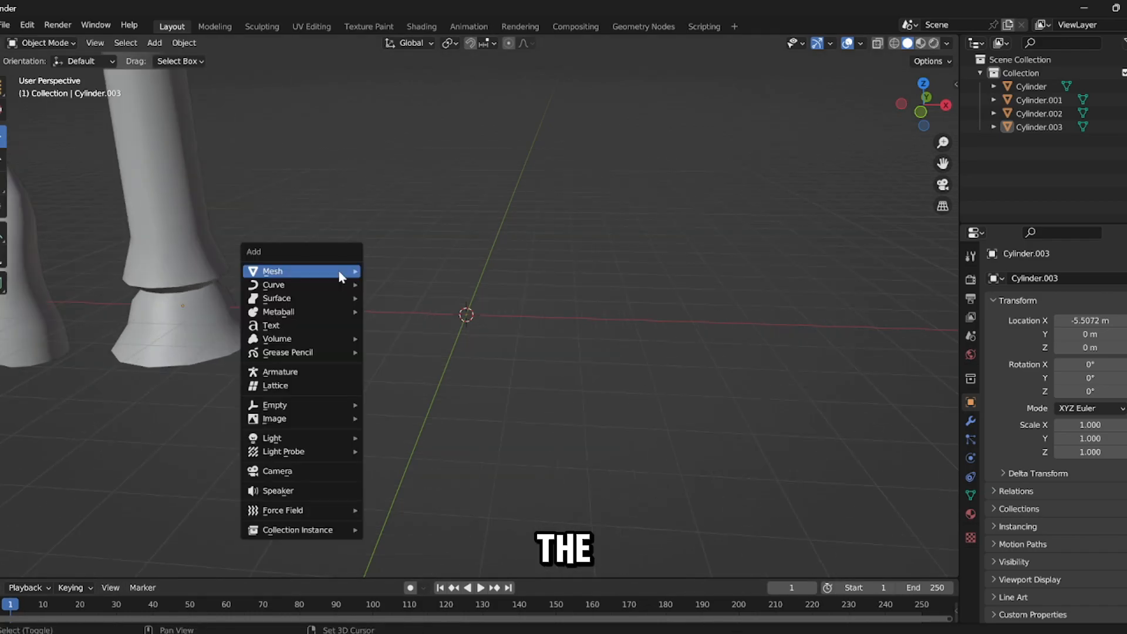
mouse_move(347, 272)
click(455, 285)
middle_drag(457, 287, 734, 346)
key(Tab)
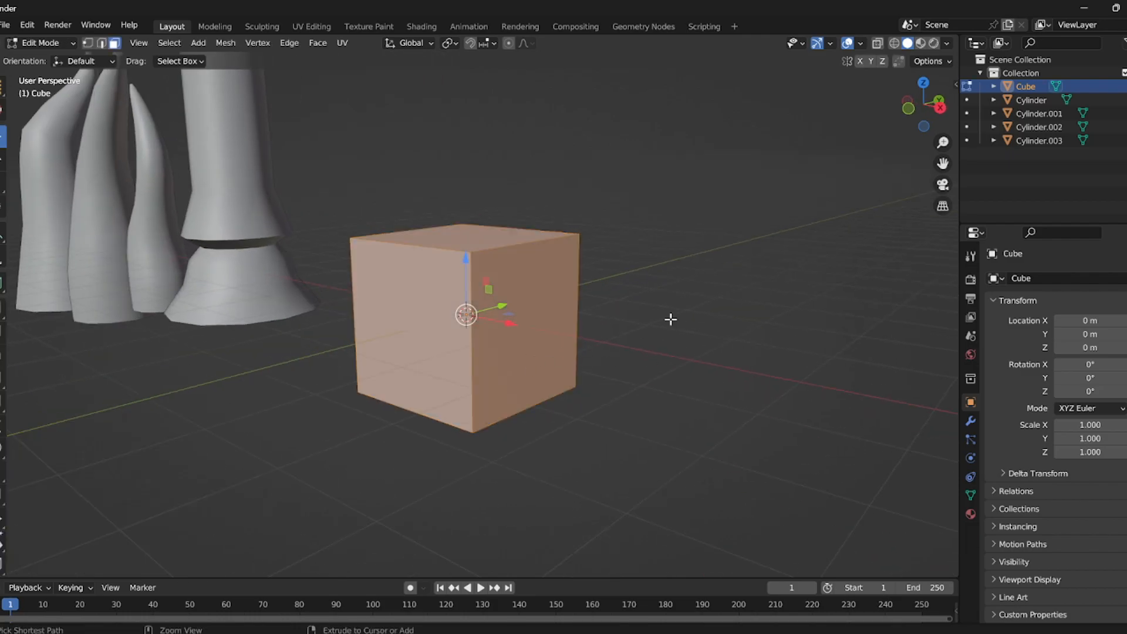
key(ctrl+b)
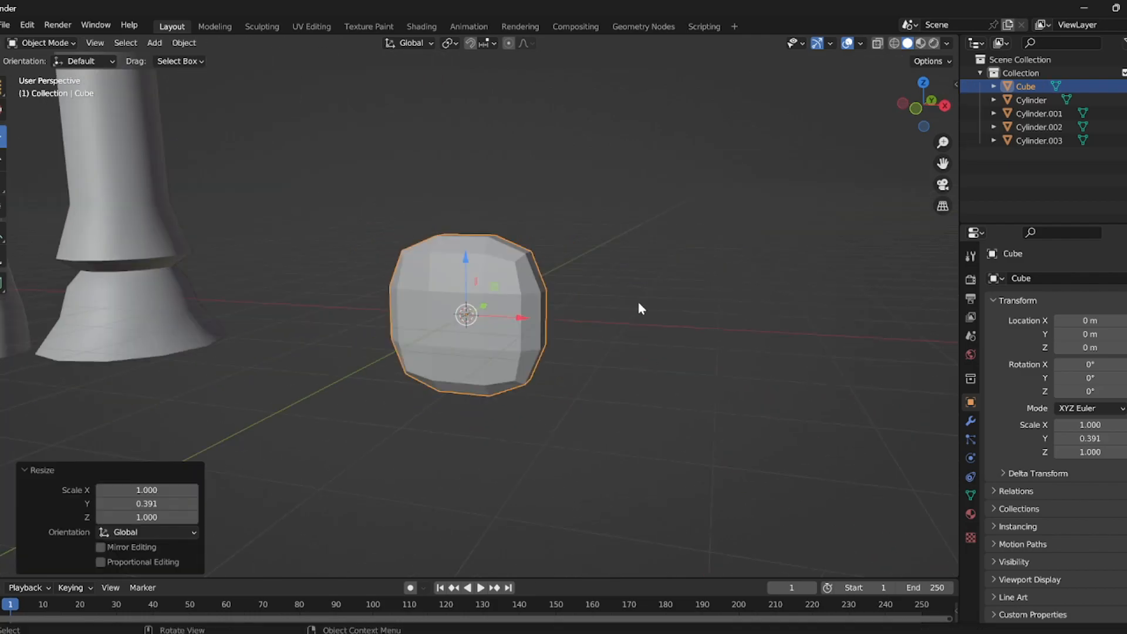
scroll(638, 302, down, 2)
key(s)
key(x)
click(831, 328)
key(ctrl+z)
key(ctrl+z)
key(ctrl+z)
key(ctrl+z)
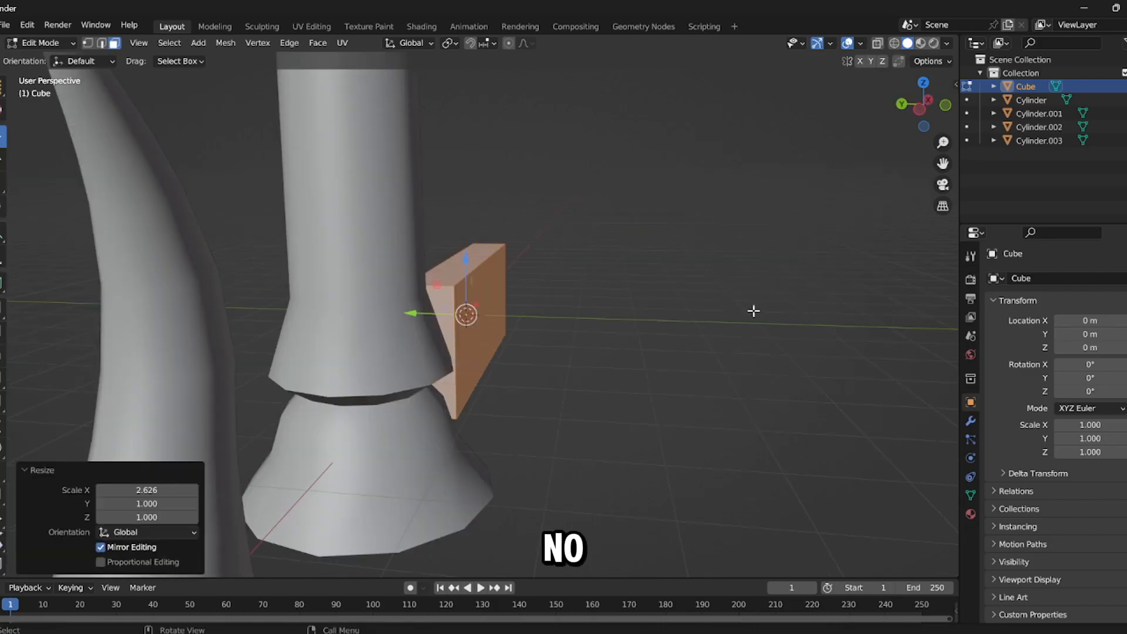
Step: Thin the cube mesh along Y by a scale of 0.528 into an upright slab
key(s)
key(y)
click(617, 297)
middle_drag(502, 294, 461, 286)
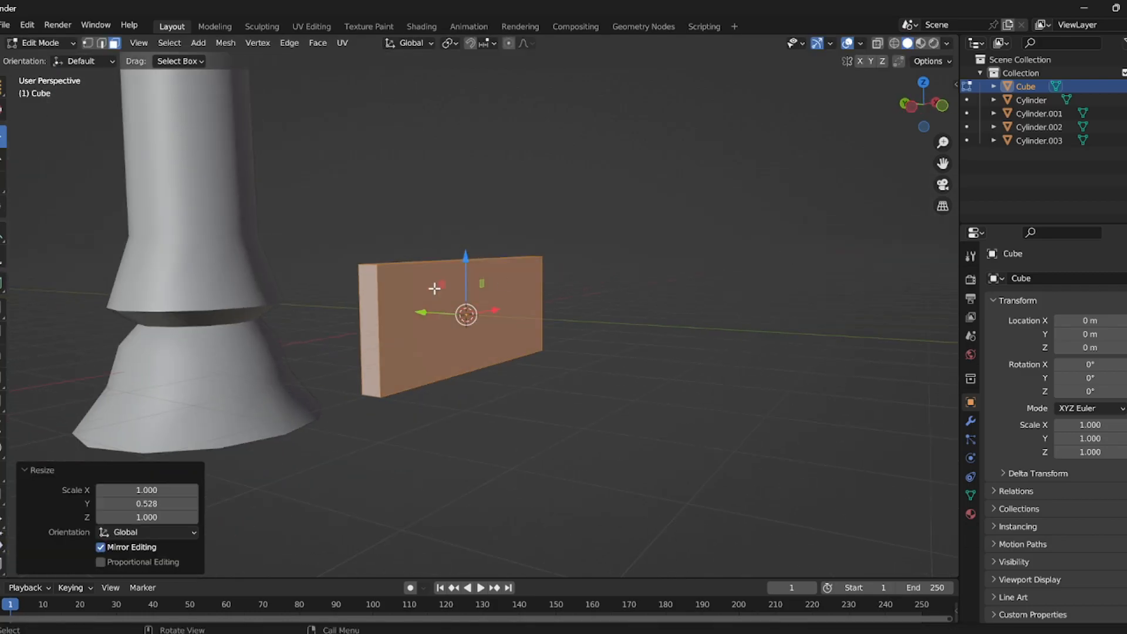
middle_drag(362, 316, 358, 305)
shift+click(529, 304)
key(ctrl+b)
click(697, 306)
middle_drag(697, 306, 432, 339)
key(ctrl+z)
Step: Bevel the edges of the slab's top and bottom faces with two segments at about 0.065 m
click(422, 253)
middle_drag(465, 254, 437, 168)
shift+click(433, 381)
key(ctrl+b)
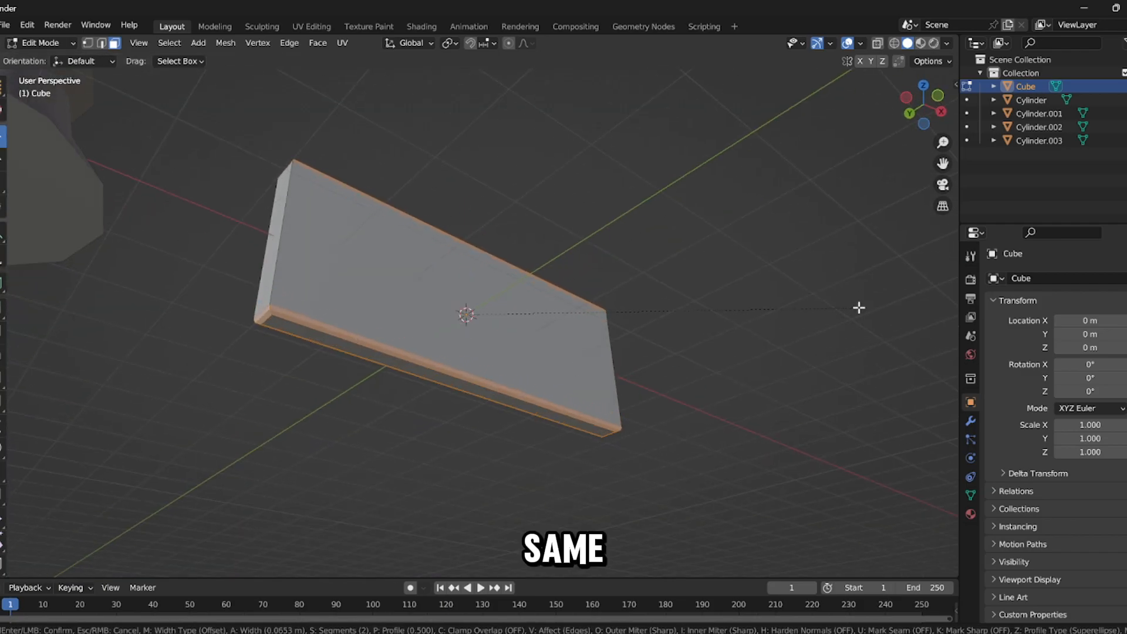
click(862, 307)
Step: Widen the narrow strips along the slab's top and bottom by a scale of 15.592 along Y
middle_drag(863, 307, 444, 329)
scroll(443, 332, up, 2)
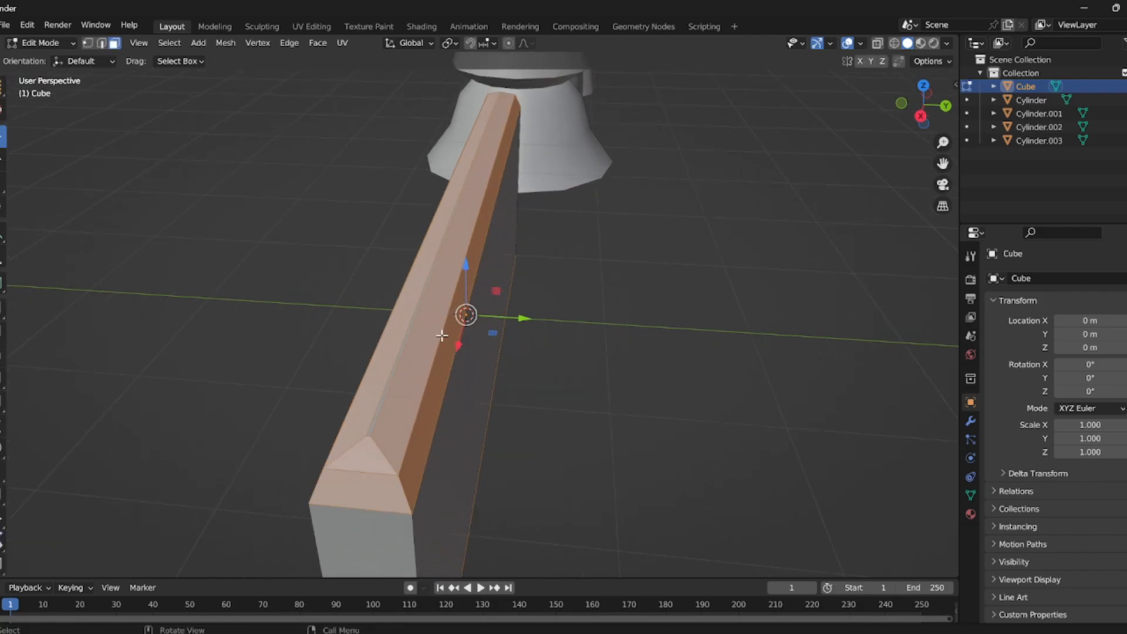
middle_drag(516, 360, 567, 342)
key(s)
key(y)
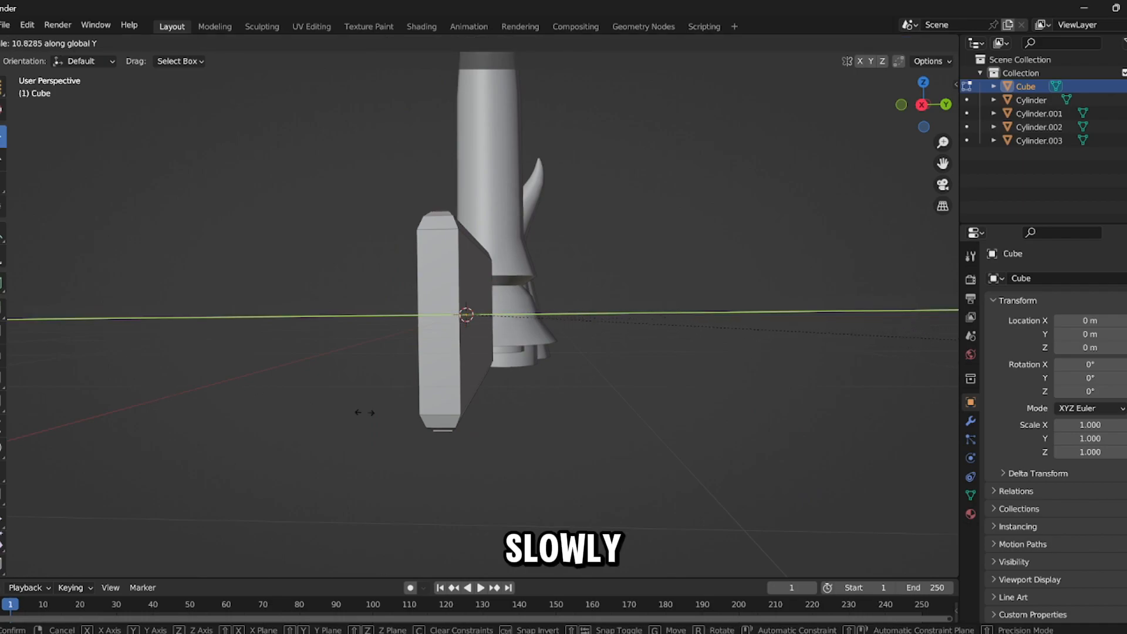
click(822, 455)
Step: Fine-tune the width of the slab's top and bottom strips with a Y scale of 0.969
middle_drag(821, 455, 480, 392)
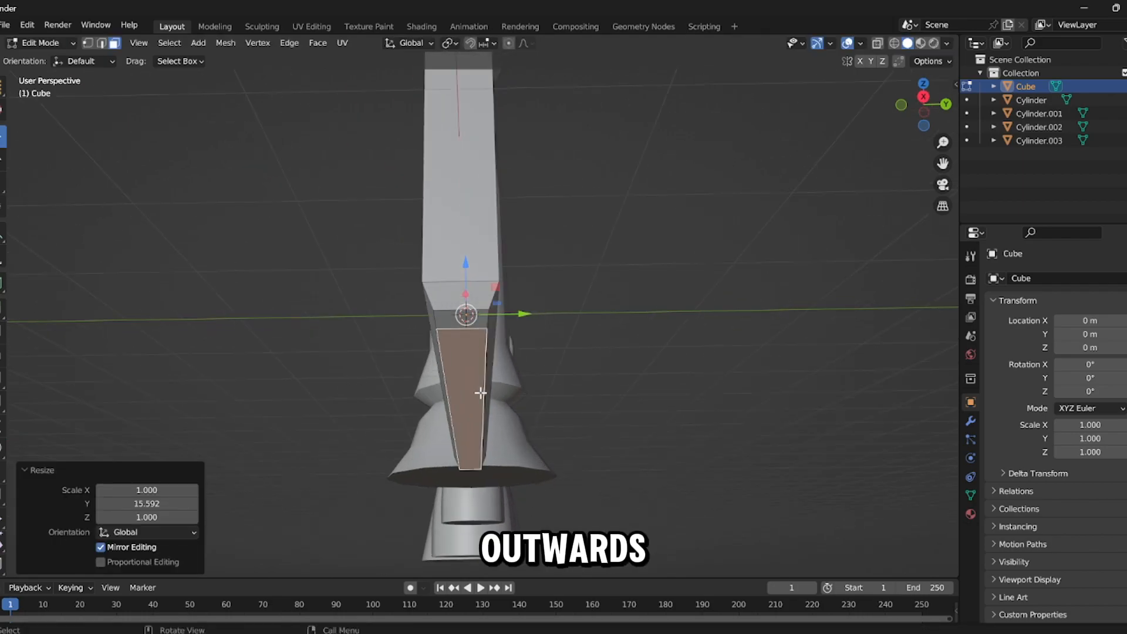
key(s)
key(y)
click(671, 354)
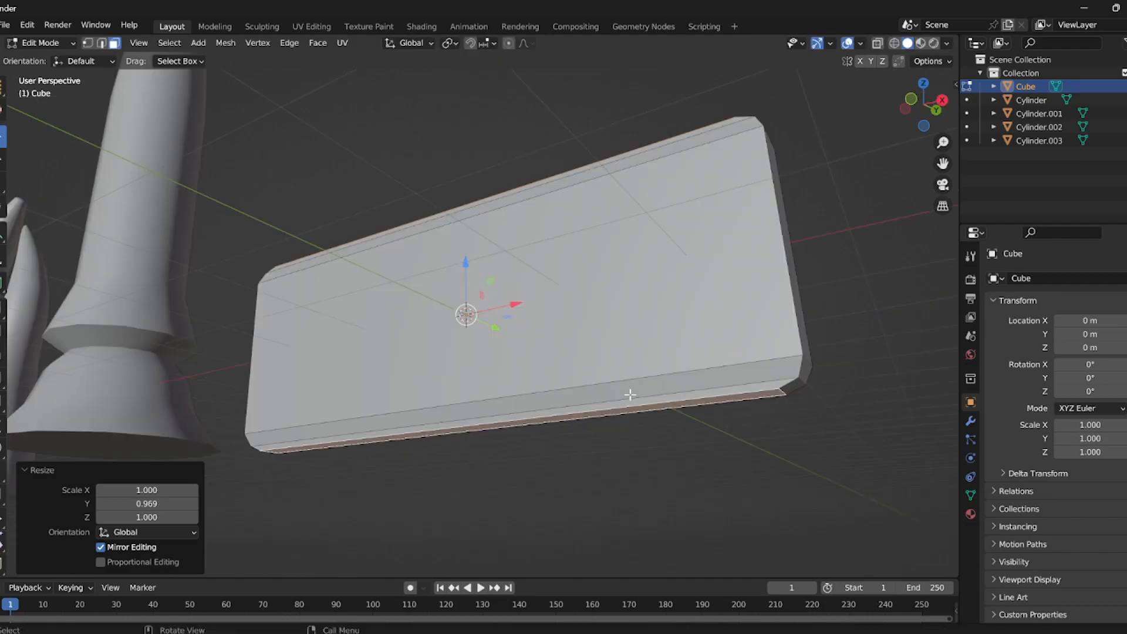
Step: Return the slab to object mode and shade it smooth
key(Tab)
middle_drag(629, 395, 599, 478)
right_click(476, 348)
click(476, 348)
middle_drag(477, 348, 608, 403)
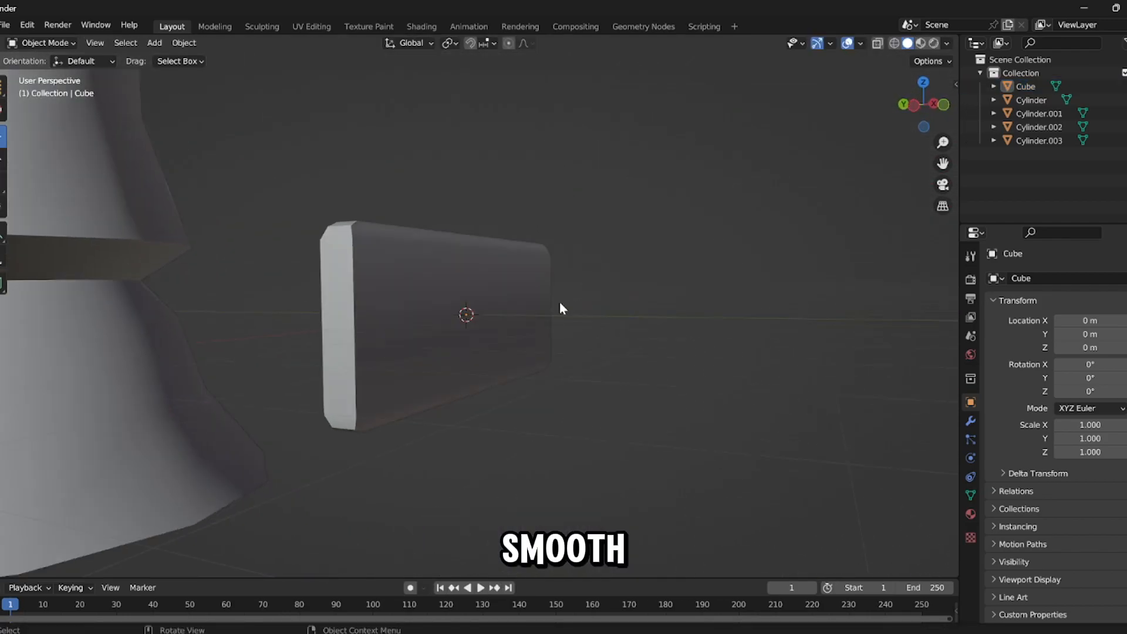
click(546, 308)
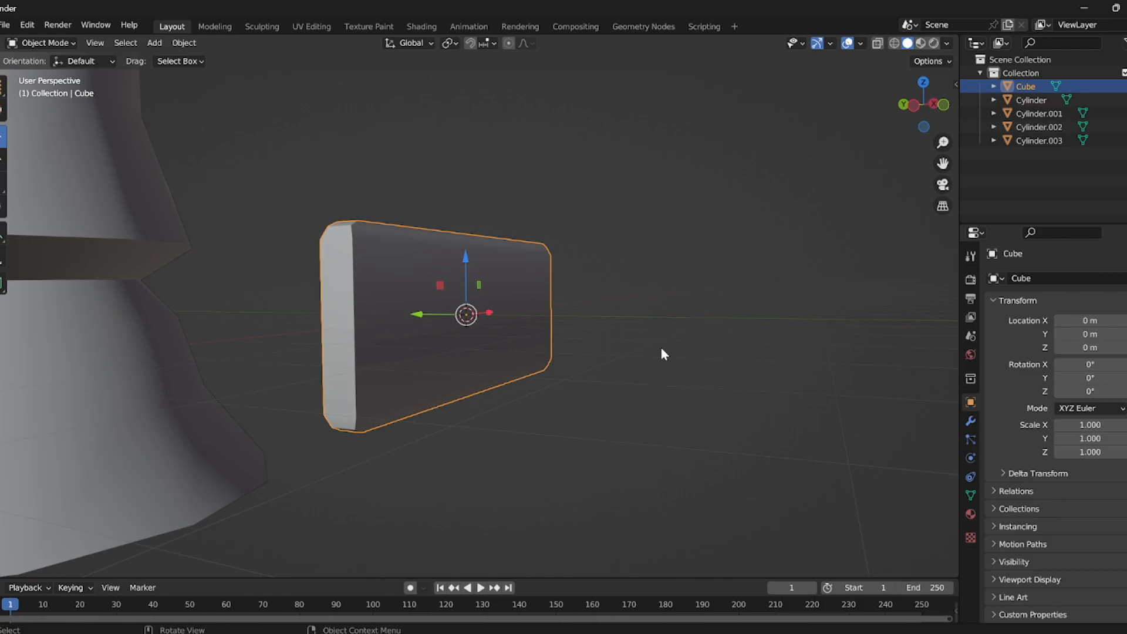
key(s)
key(Escape)
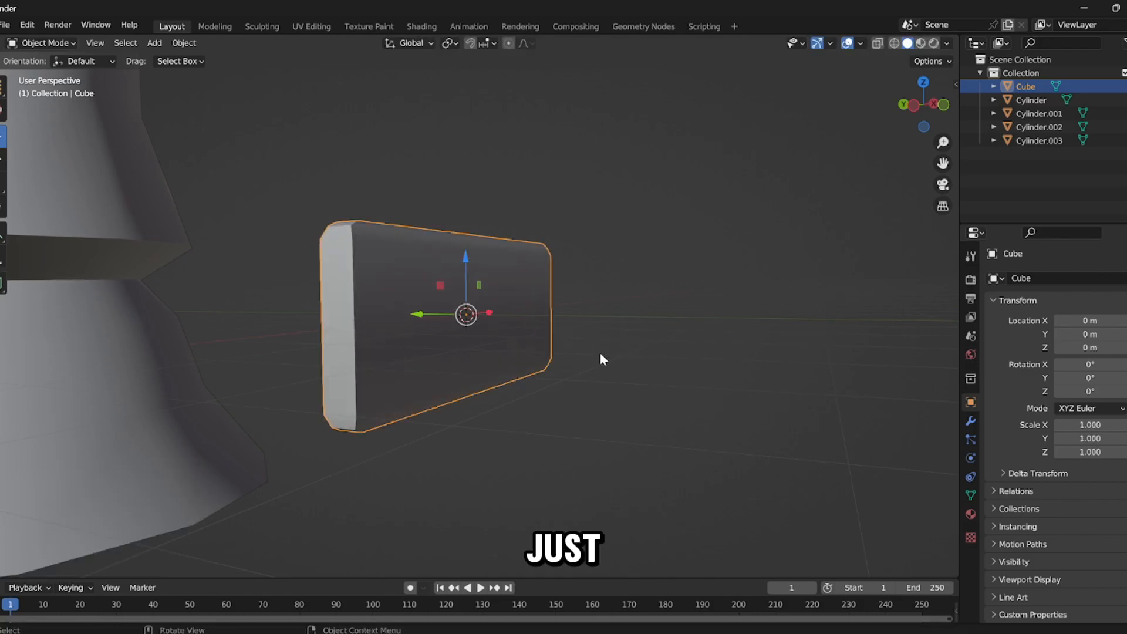
key(s)
key(z)
right_click(574, 354)
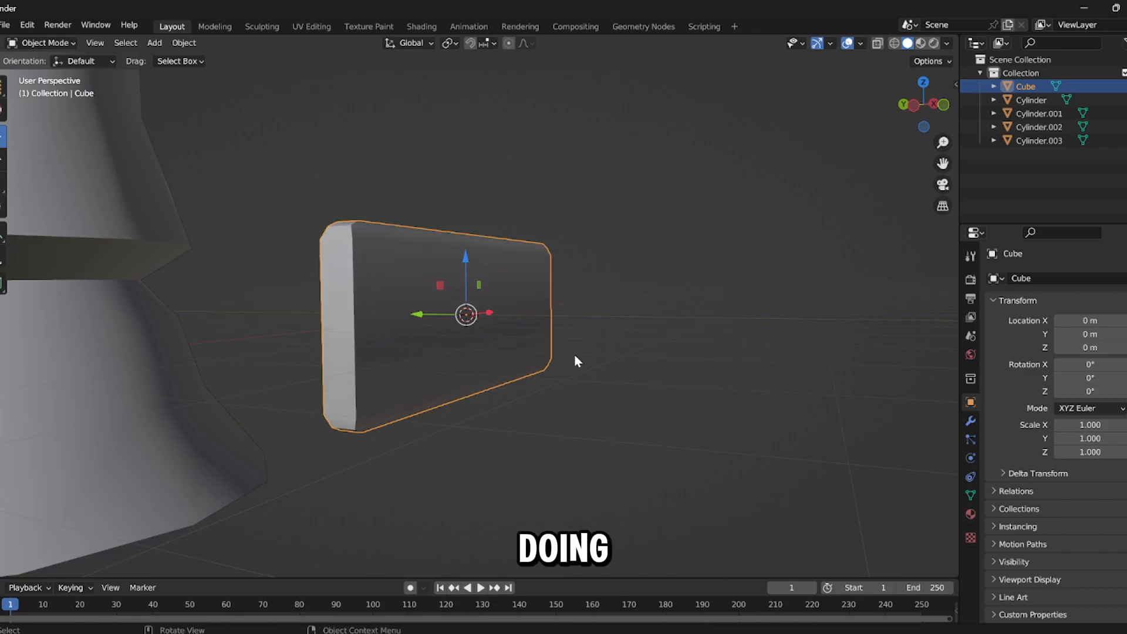
Step: Thin the slab along Y by a scale of 0.518
key(s)
key(y)
click(526, 335)
Step: Raise the slab along Z to 0.28747 m beside the column and spikes
middle_drag(526, 335, 553, 362)
drag(465, 256, 465, 144)
click(434, 284)
middle_drag(434, 284, 475, 292)
scroll(474, 276, down, 4)
click(474, 268)
drag(465, 228, 466, 288)
click(367, 226)
click(463, 194)
scroll(629, 315, up, 2)
click(629, 315)
middle_drag(628, 310, 590, 369)
scroll(450, 286, up, 3)
scroll(463, 350, down, 7)
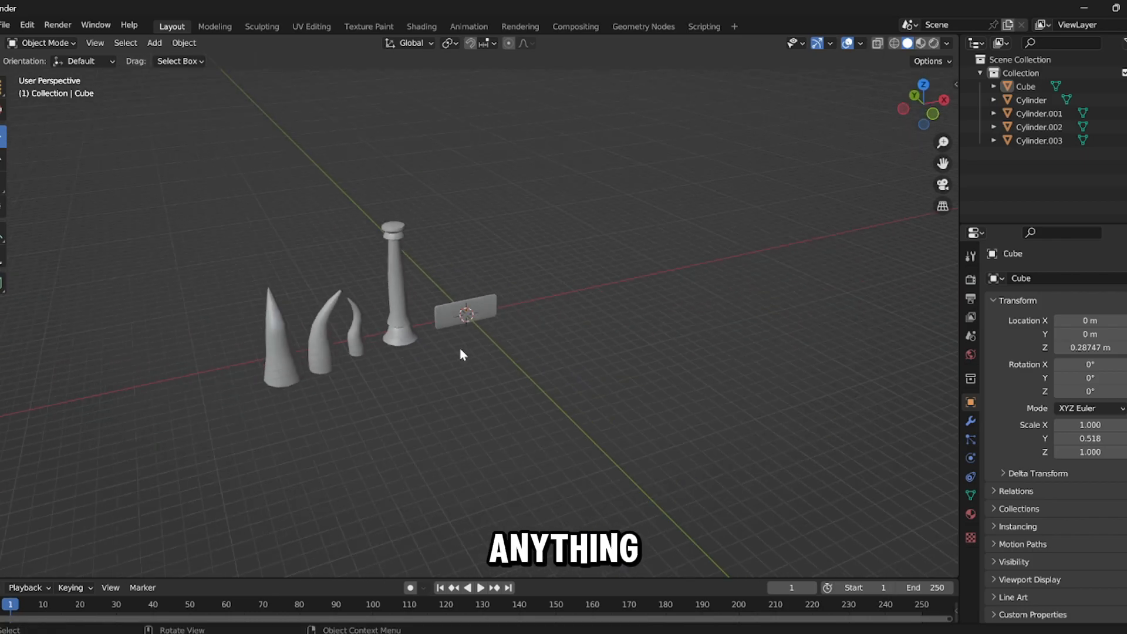
Step: Select all five props and move them together along the X axis by about 8.3 m
middle_drag(467, 356, 253, 399)
key(a)
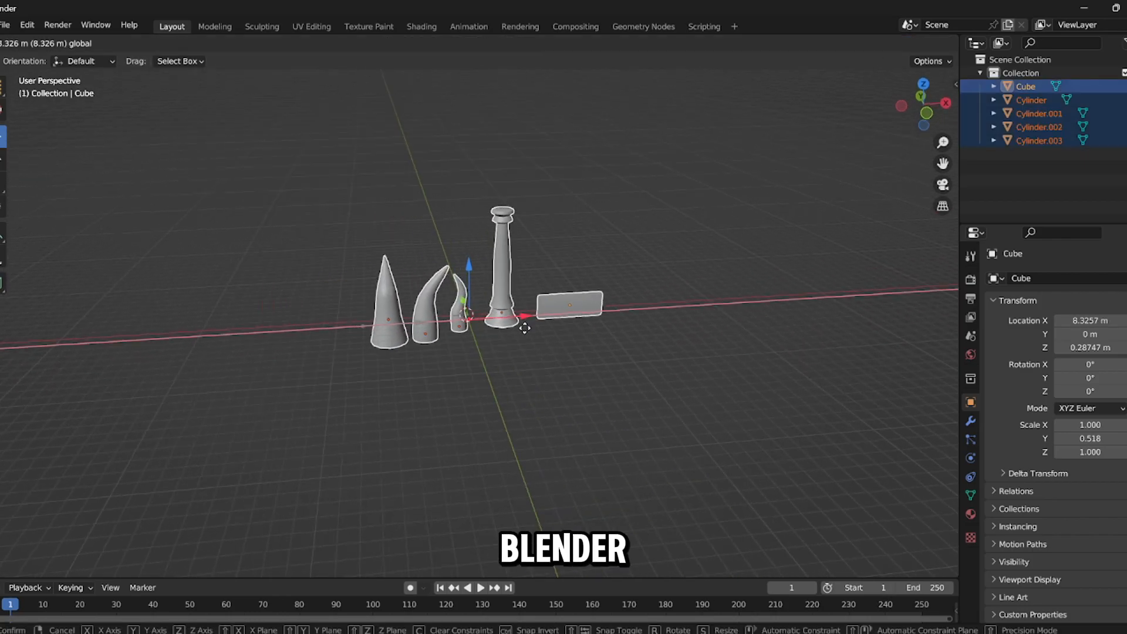
click(540, 370)
scroll(263, 301, up, 3)
click(314, 285)
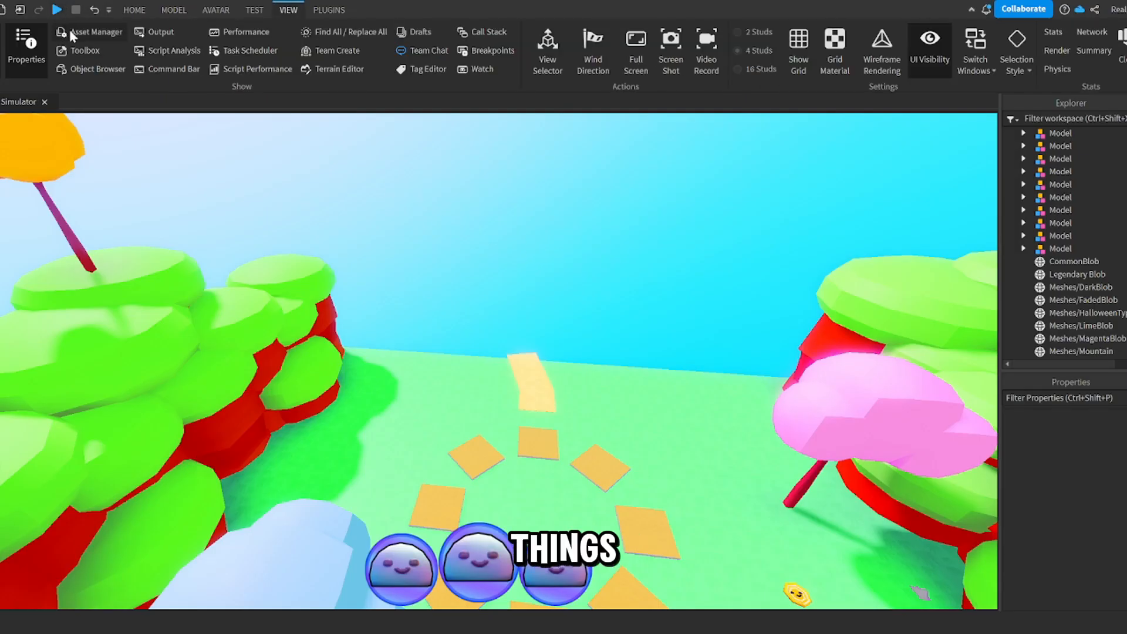
Step: Switch to Roblox Studio, insert the block, pillar and ice meshes from the game's assets, and place them on the green area's floor
click(71, 32)
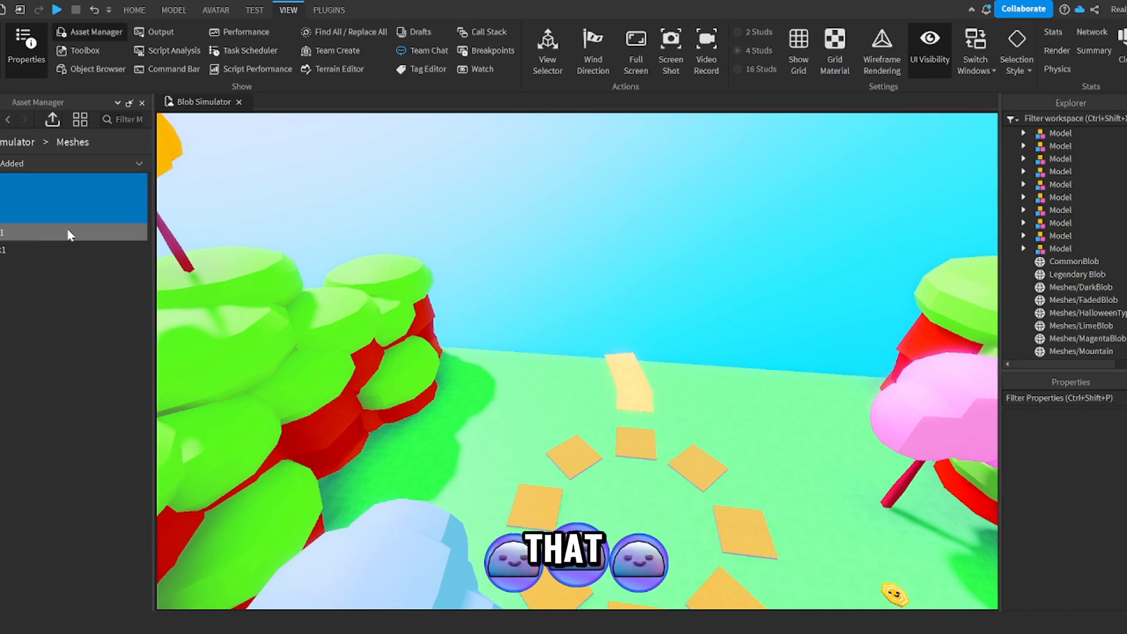
click(139, 104)
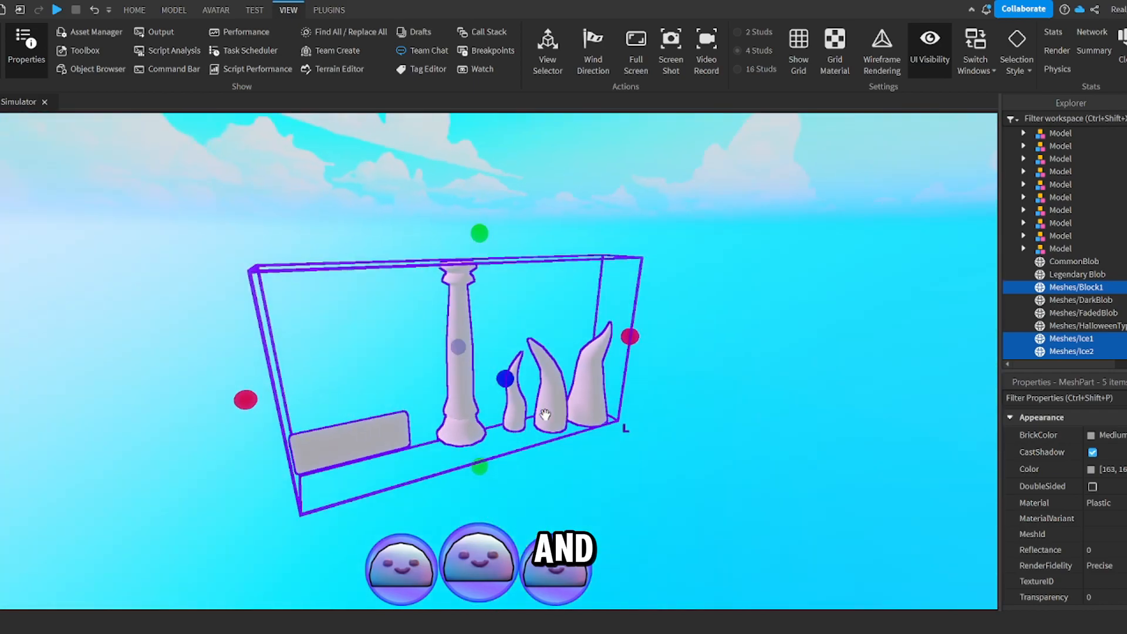
mouse_move(545, 414)
right_down()
mouse_move(532, 408)
mouse_move(534, 428)
right_up()
drag(570, 449, 451, 441)
scroll(583, 448, down, 10)
scroll(453, 424, up, 8)
right_drag(452, 424, 490, 406)
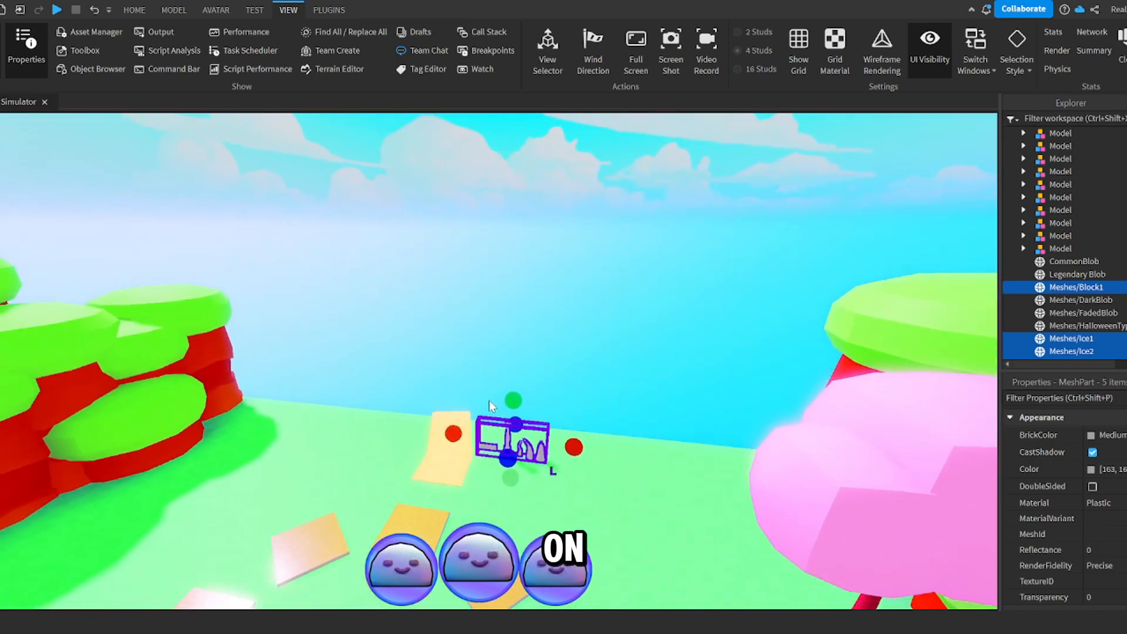
scroll(523, 269, up, 6)
click(563, 282)
scroll(558, 290, up, 3)
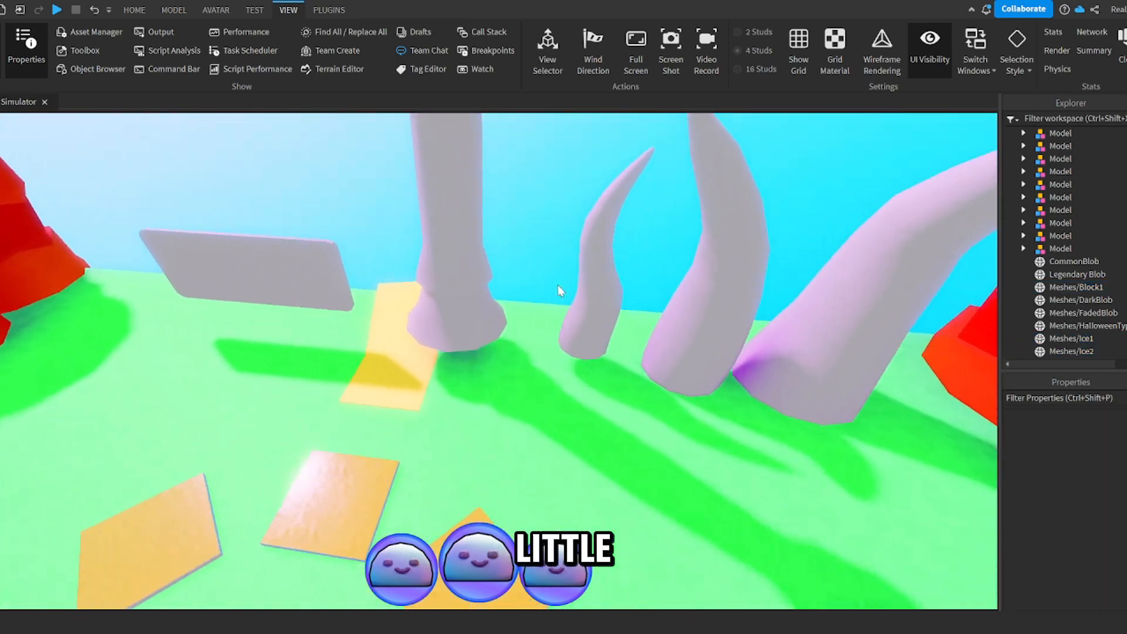
Step: Select the three ice spike meshes together and move them from the green area onto the ice area's floor
right_drag(559, 290, 573, 325)
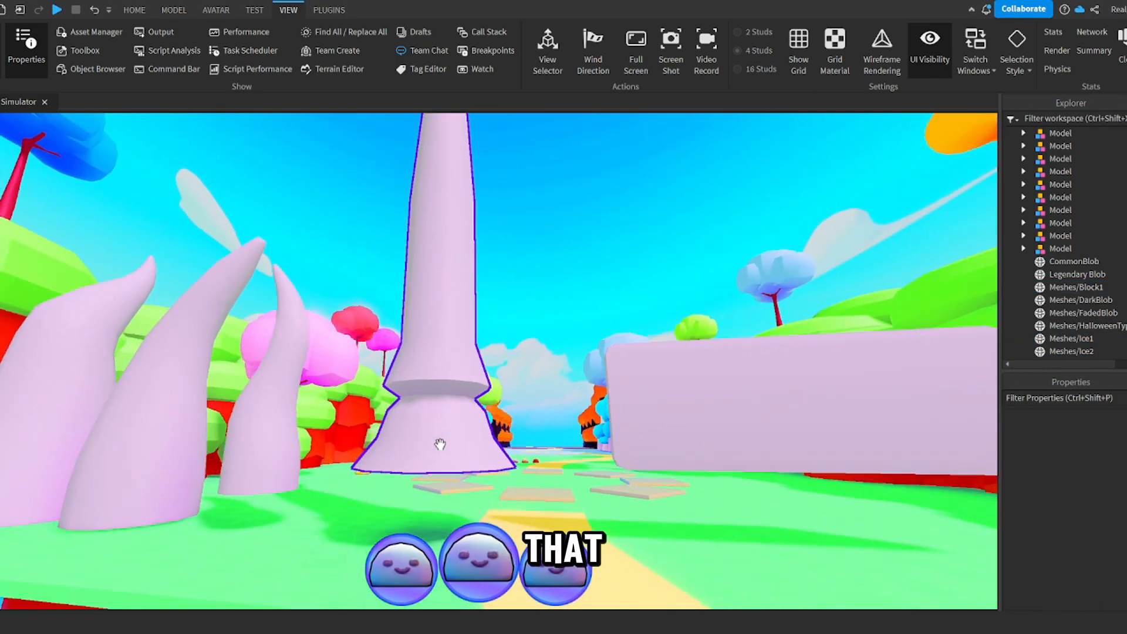
key(w)
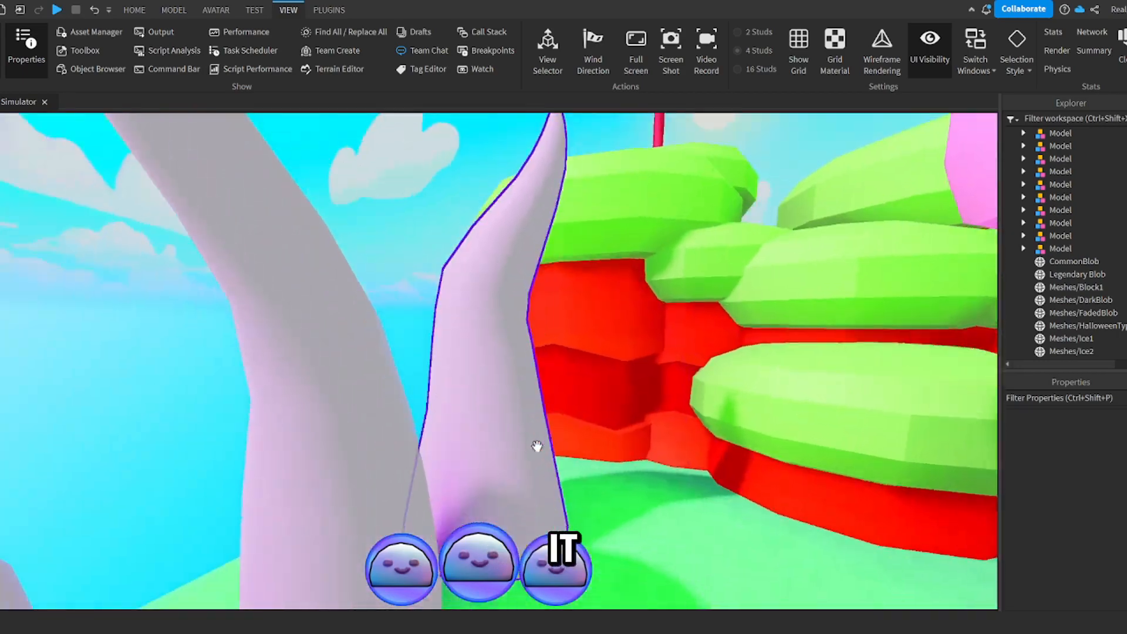
key(w)
right_drag(537, 446, 537, 446)
key(w)
key(s)
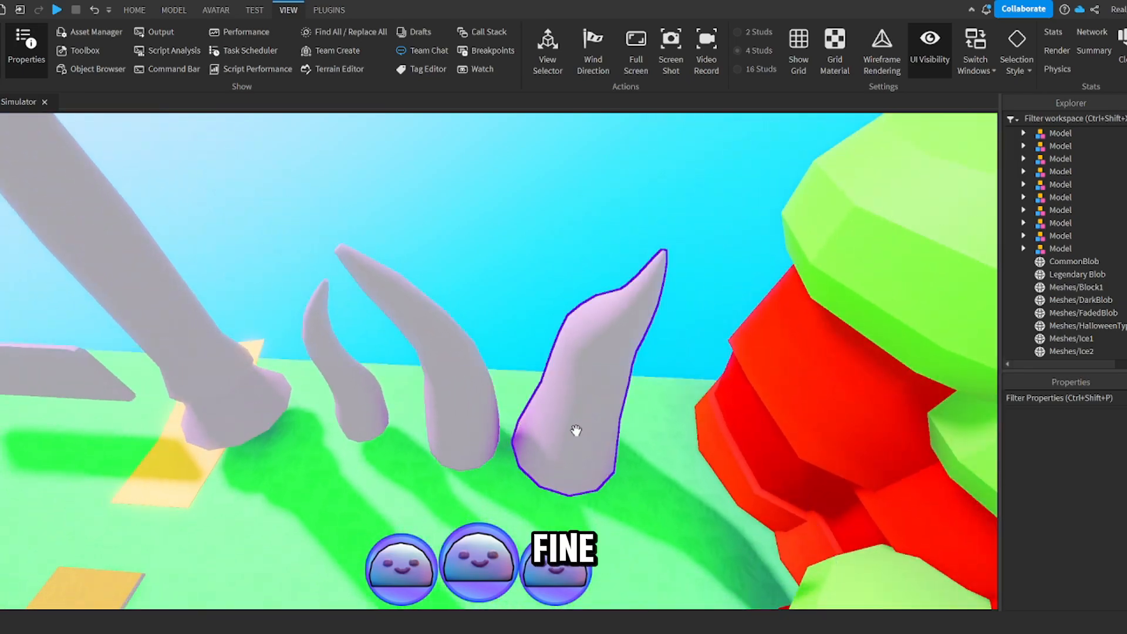
shift+click(468, 398)
shift+click(359, 406)
drag(359, 407, 303, 446)
right_drag(304, 446, 303, 446)
drag(303, 446, 303, 442)
key(w)
right_drag(303, 443, 303, 443)
drag(304, 443, 410, 448)
right_drag(410, 448, 410, 447)
key(w)
Step: Move the Ice3 spike to the opposite side of the path from the other spikes and enlarge it proportionally
drag(382, 352, 736, 399)
shift+drag(794, 270, 860, 165)
drag(717, 405, 616, 437)
Step: Set the Ice3 spike's transparency to 0.4 and its colour to Pastel Blue
click(1123, 601)
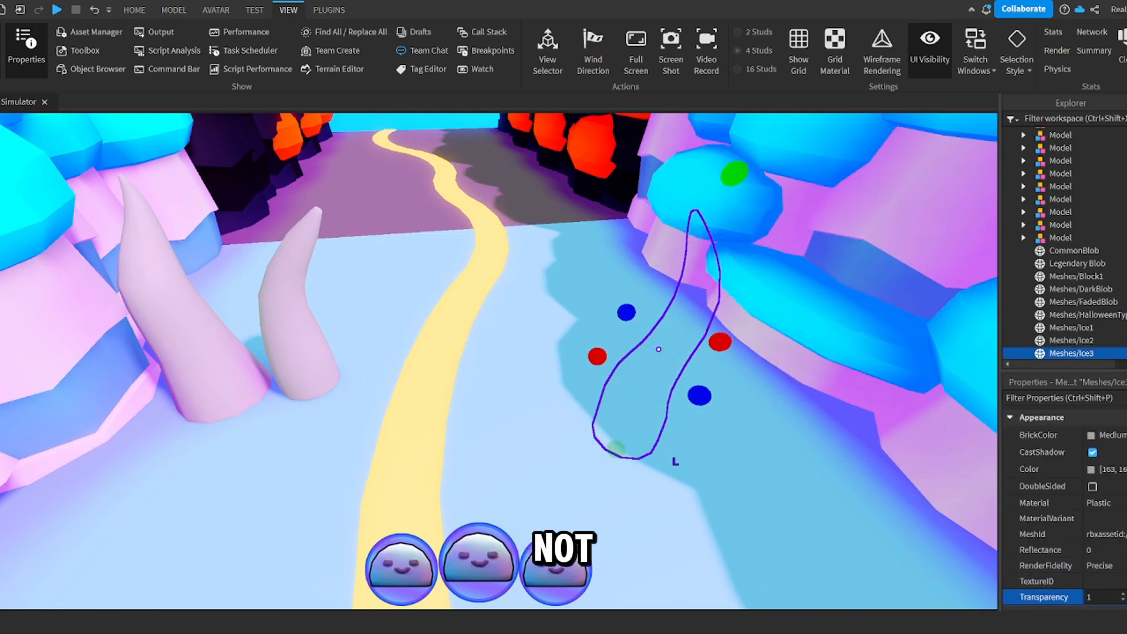
text(0.4)
key(Return)
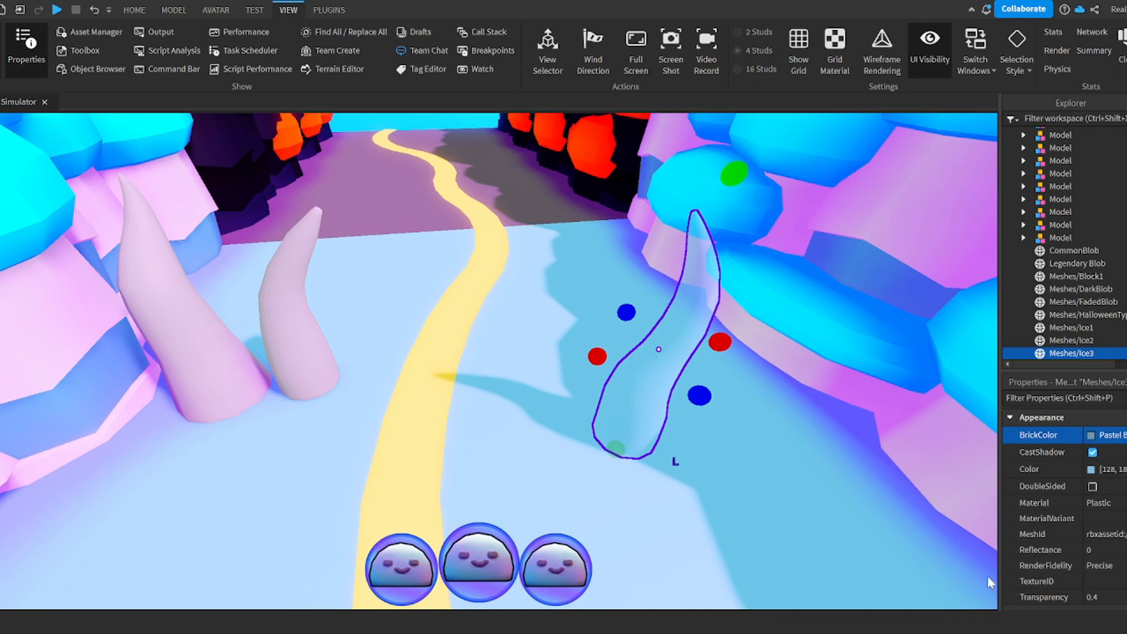
Step: Give the Ice1 and Ice2 spikes the same translucent blue look and spread the spikes along both sides of the path
key(w)
key(s)
right_drag(620, 446, 620, 446)
key(w)
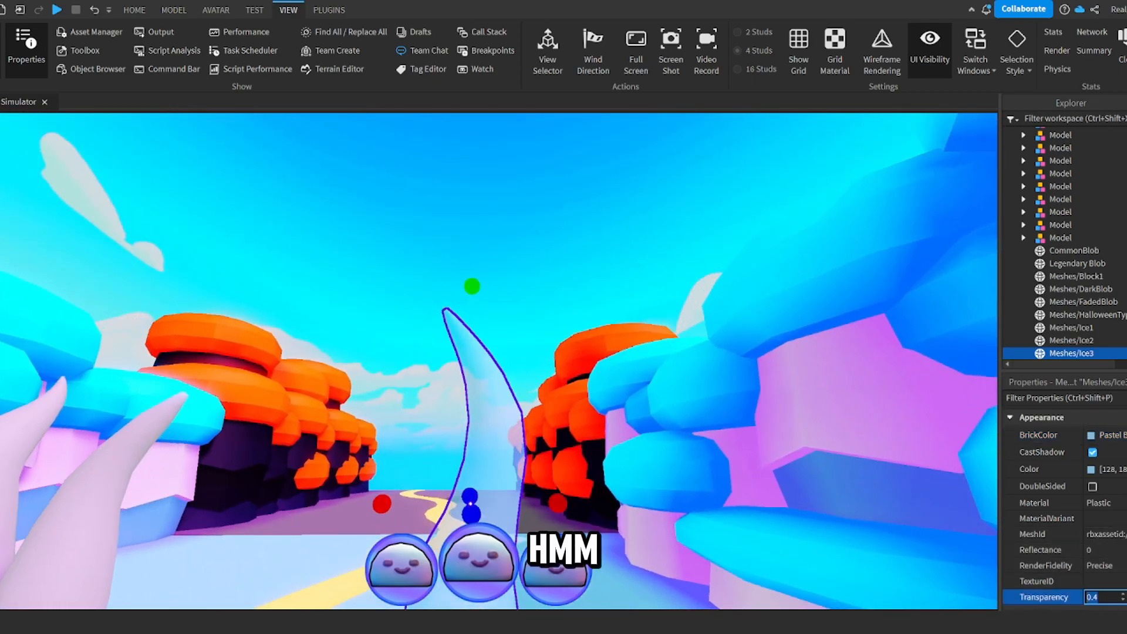
right_drag(440, 305, 352, 284)
key(s)
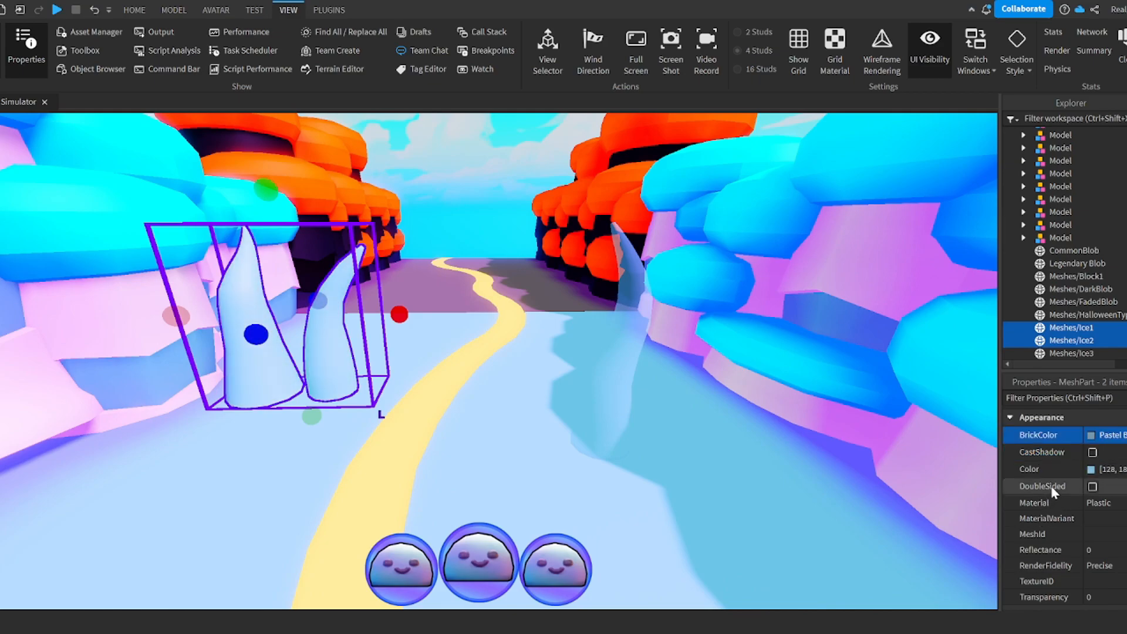
drag(333, 374, 645, 438)
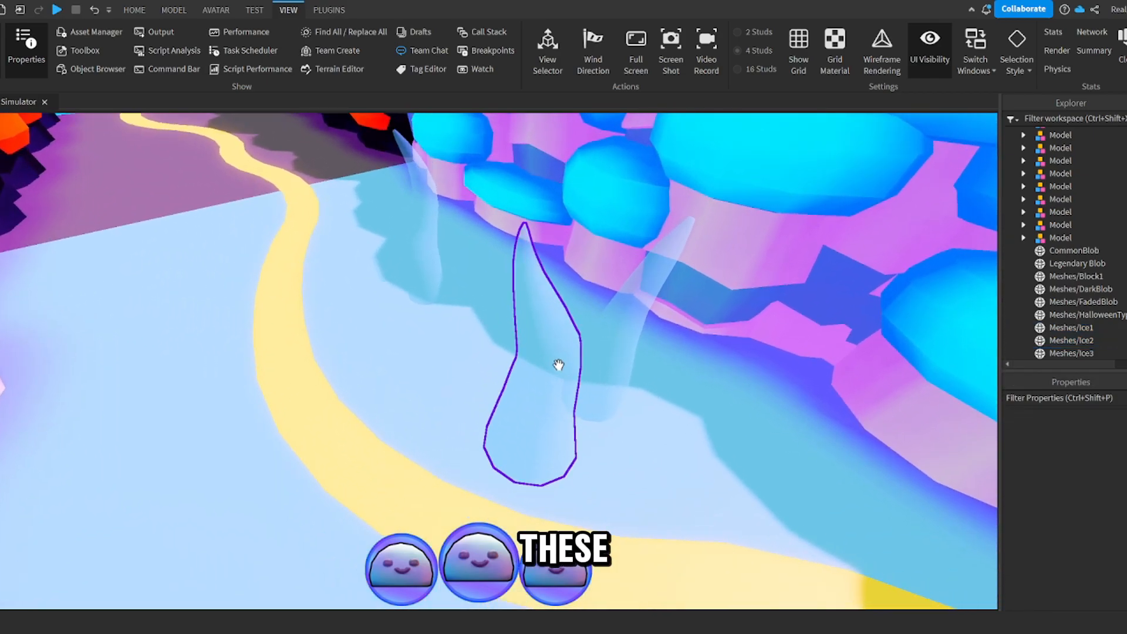
drag(558, 365, 399, 243)
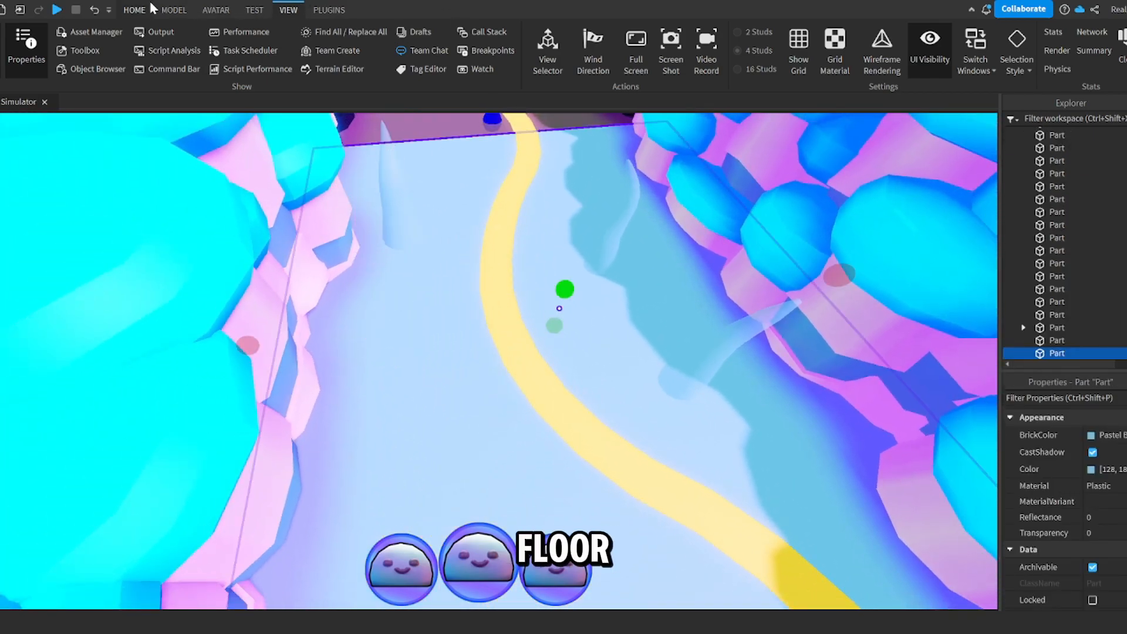
Step: Recolour the ice area's floor to Light blue
click(146, 9)
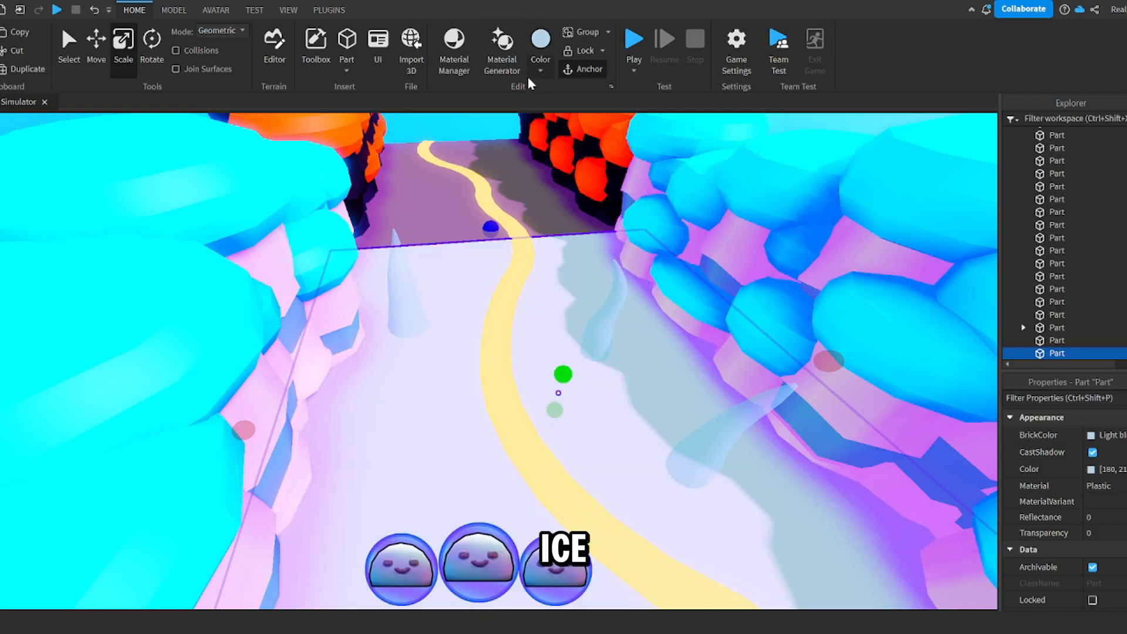
right_drag(646, 311, 655, 333)
click(654, 329)
right_drag(623, 447, 624, 450)
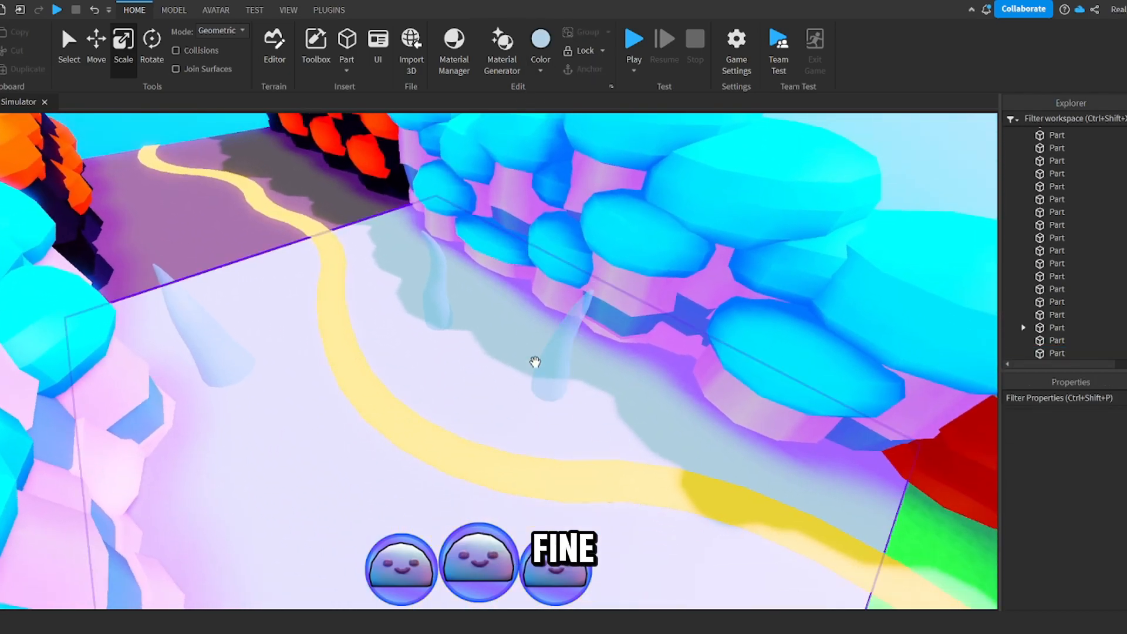
Step: Place a copy of the Ice3 spike on top of the cyan wall and lower it into the surface
drag(556, 371, 581, 411)
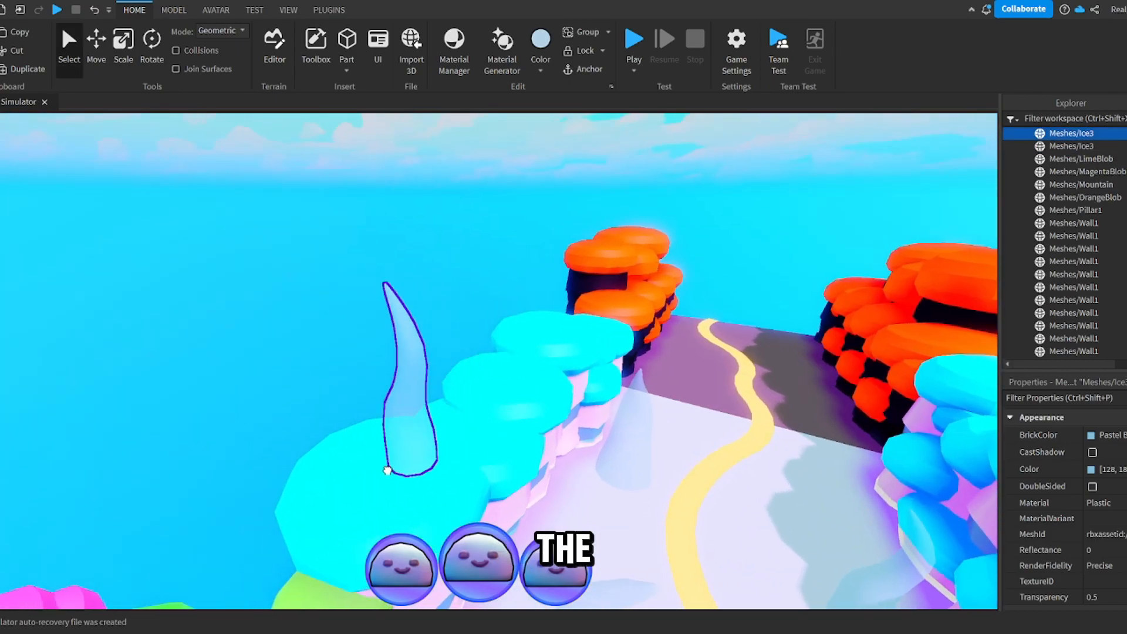
drag(383, 465, 364, 470)
key(ctrl+2)
drag(360, 298, 363, 321)
key(ctrl+4)
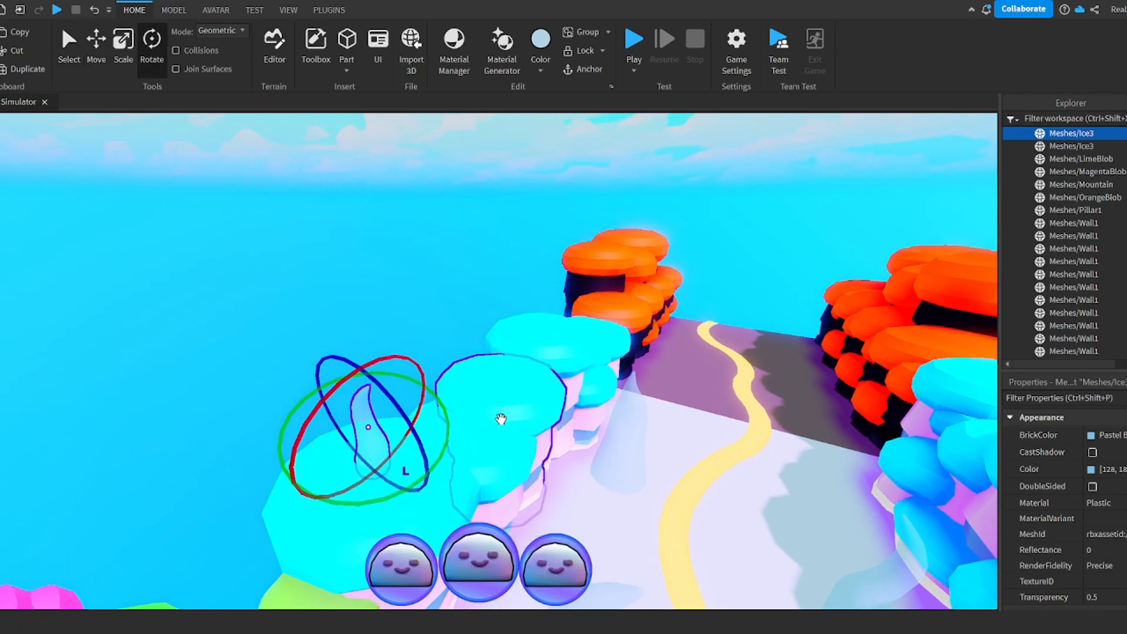
right_drag(501, 420, 537, 409)
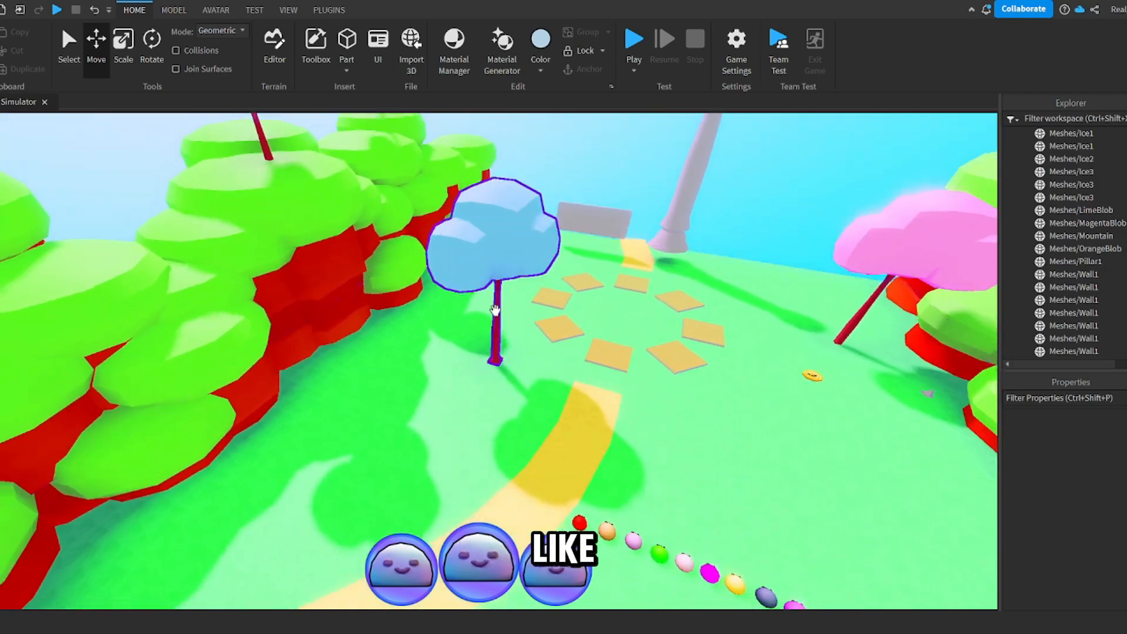
Step: Try a copy of the blue tree in the ice area with its foliage recoloured Shamrock green
click(466, 275)
drag(468, 327, 467, 409)
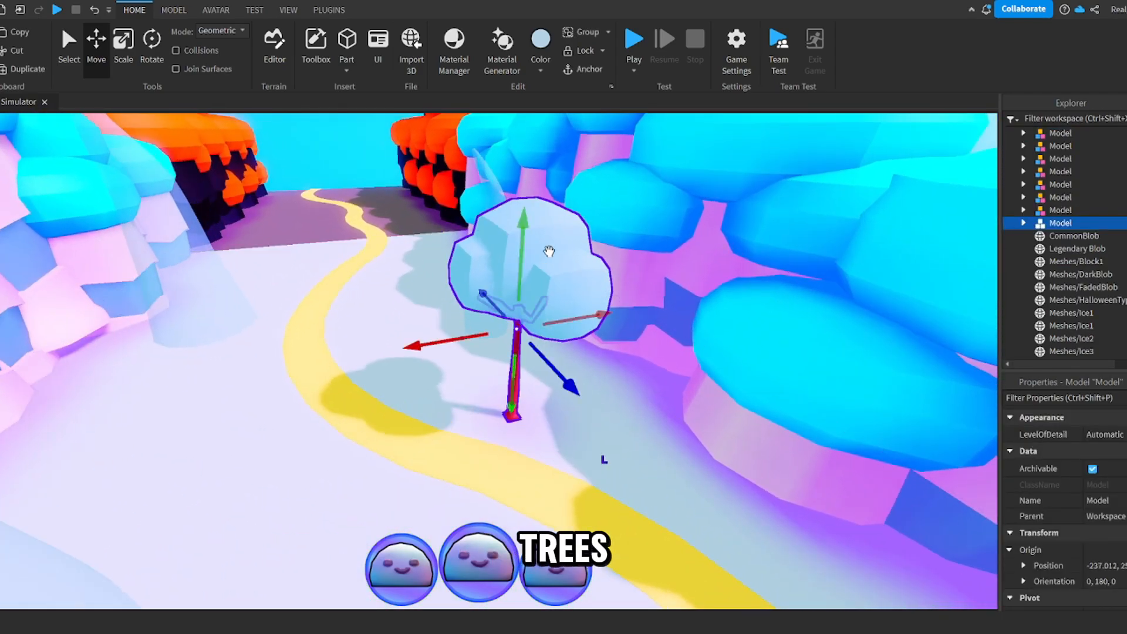
click(549, 251)
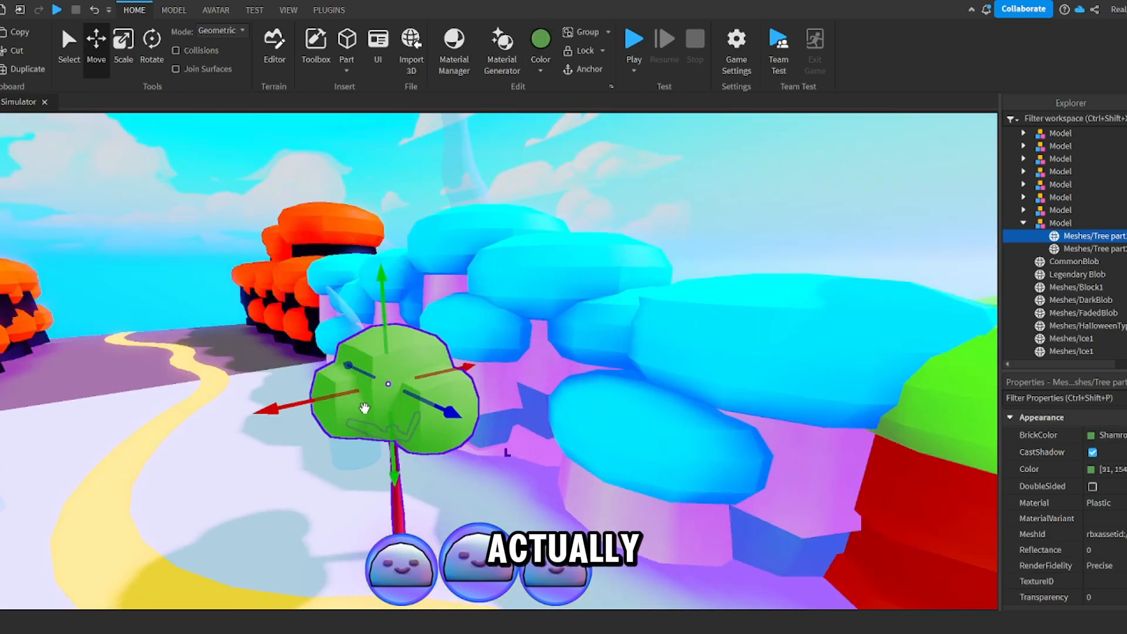
click(364, 408)
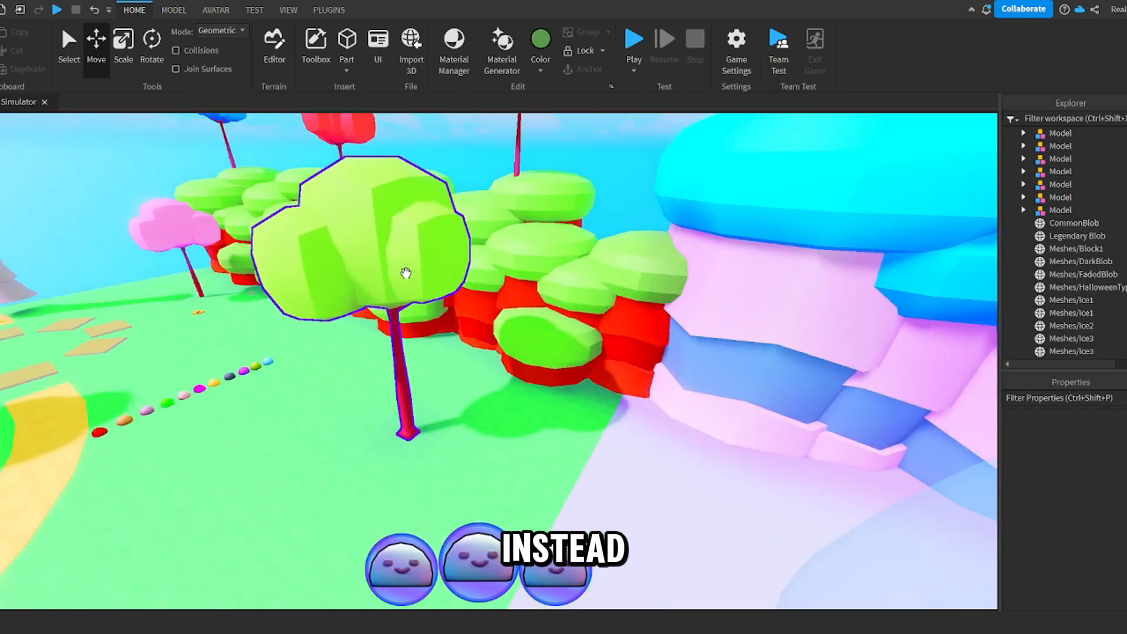
Step: Copy the lime green tree from the grass area and place it on the ice floor beside the path
click(405, 272)
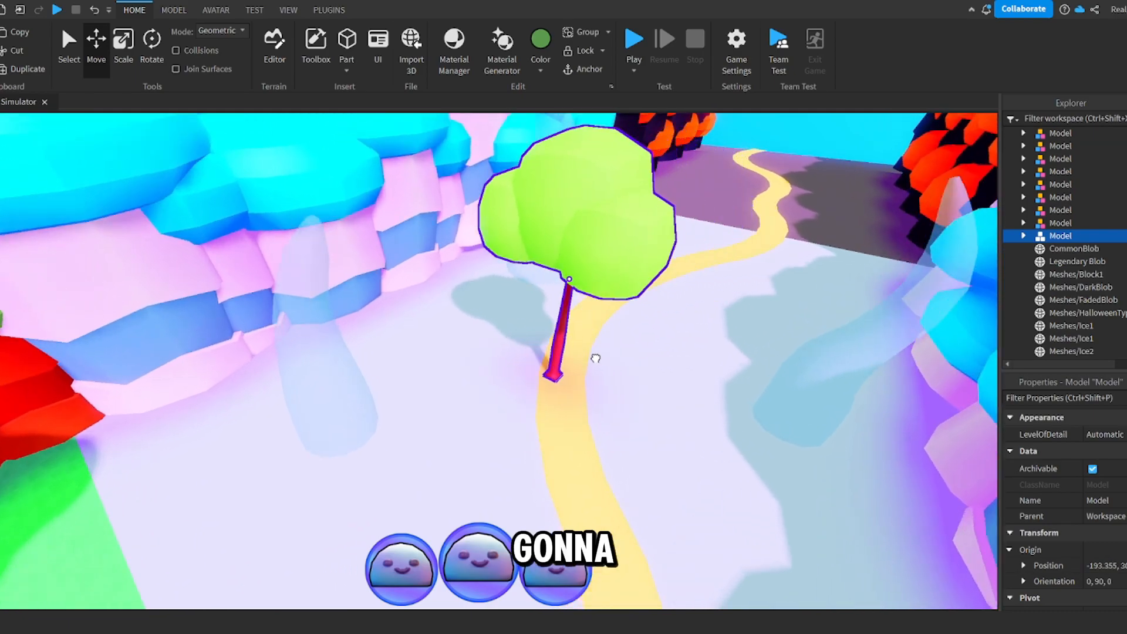
drag(595, 358, 510, 364)
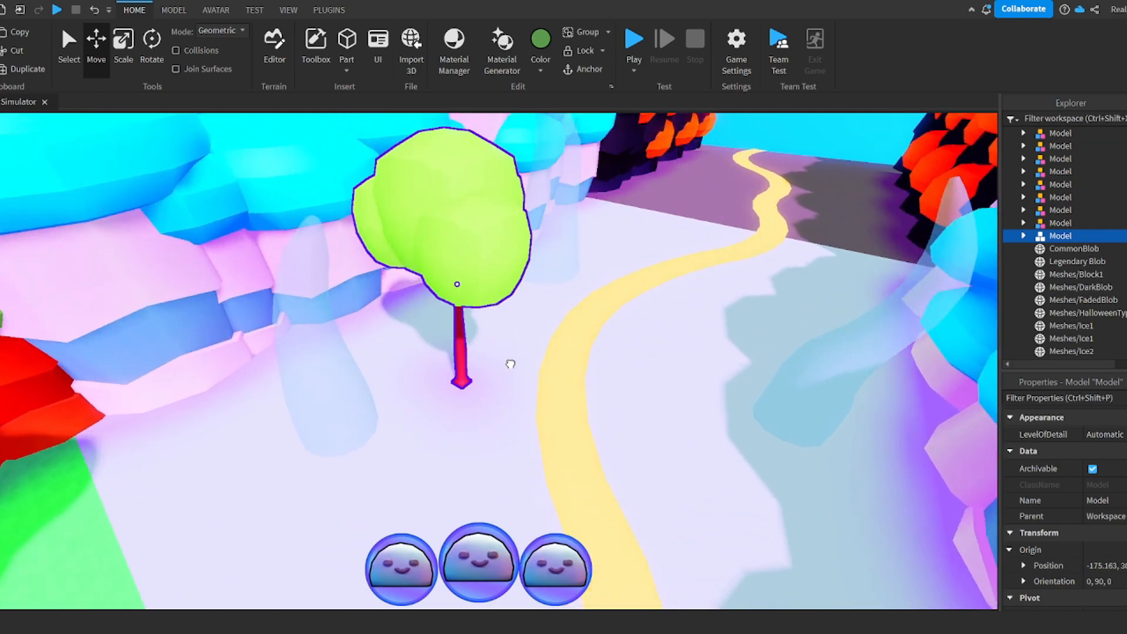
Step: Duplicate the tree's foliage, colour the copy white and resize it into a snow cap over the upper half
click(495, 189)
click(467, 301)
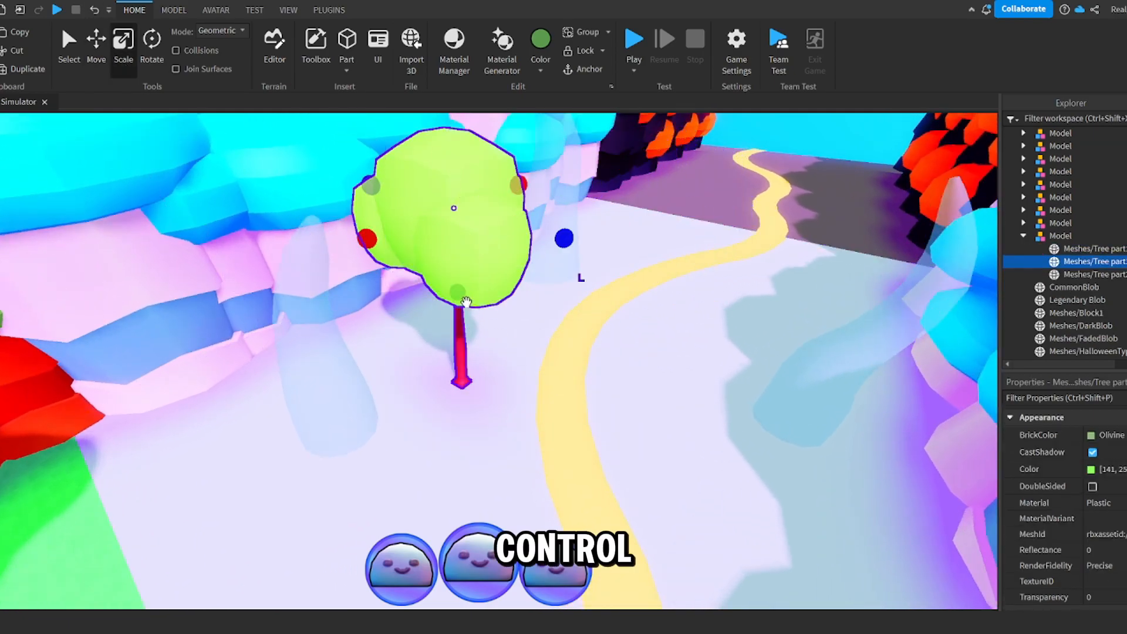
drag(458, 292, 460, 262)
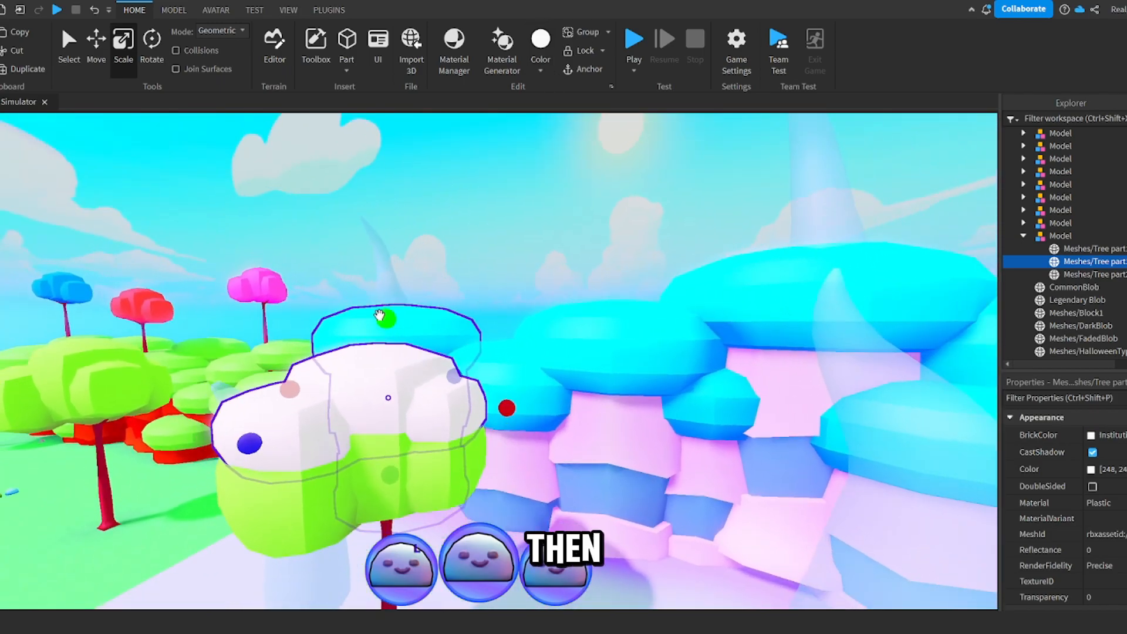
mouse_move(381, 317)
shift+mouse_down()
mouse_move(381, 305)
mouse_move(383, 318)
shift+mouse_up()
drag(388, 470, 388, 474)
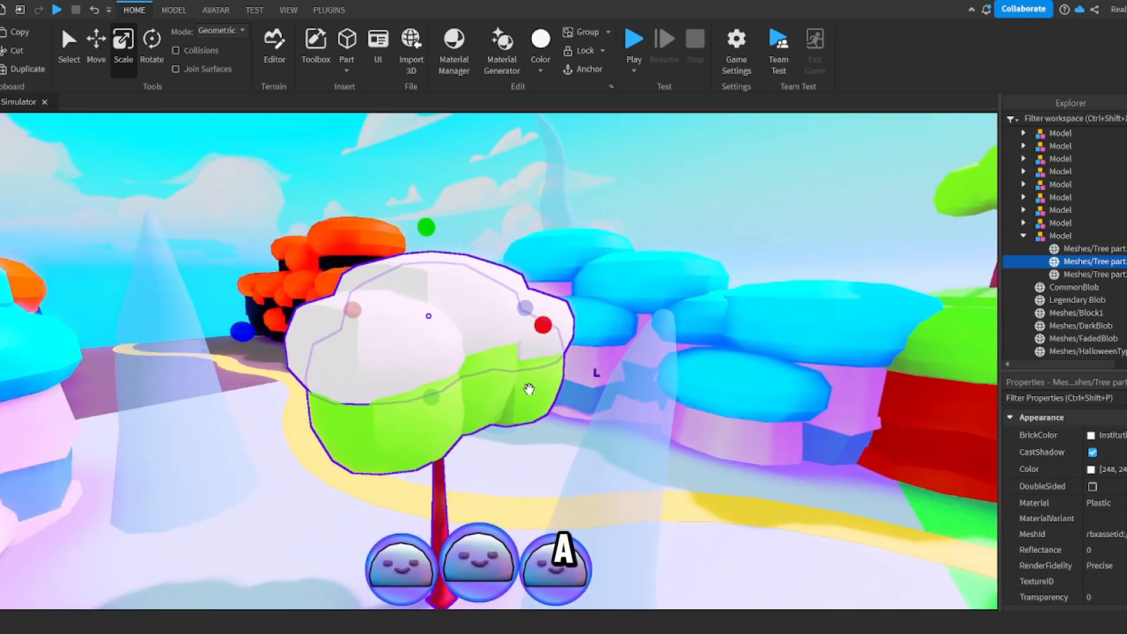
Step: Duplicate the whole snow-capped tree and place the copy on the other side of the path
click(514, 380)
drag(514, 380, 515, 381)
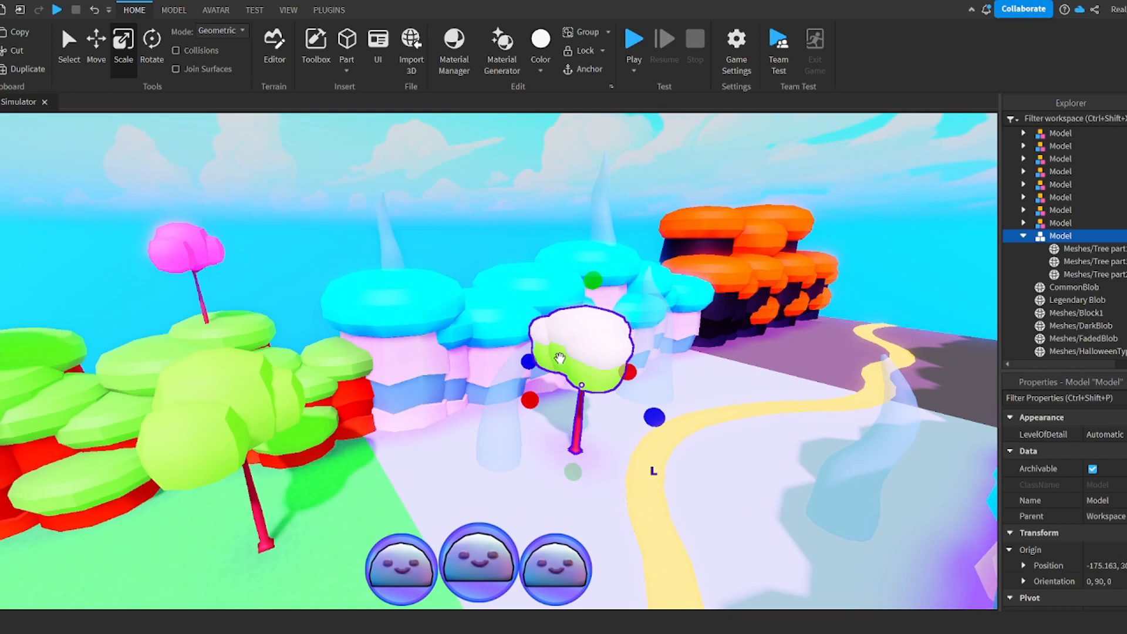
key(ctrl+d)
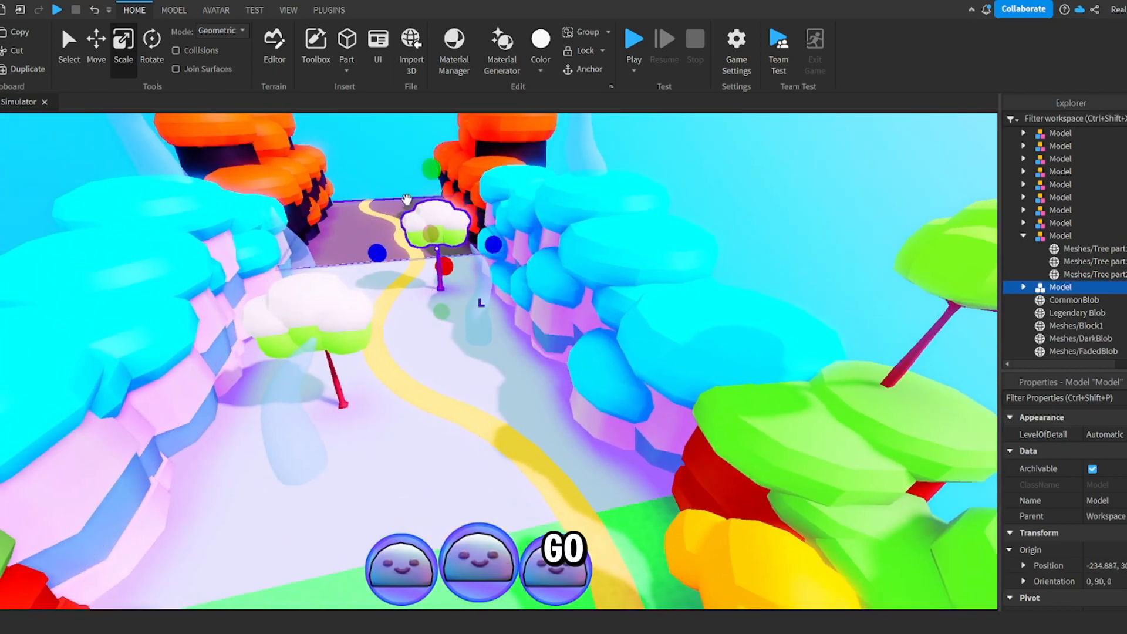
Step: Place another snow-capped tree beside the path near the grass area, turned to 110 degrees about Y, and resize it
click(156, 65)
click(88, 51)
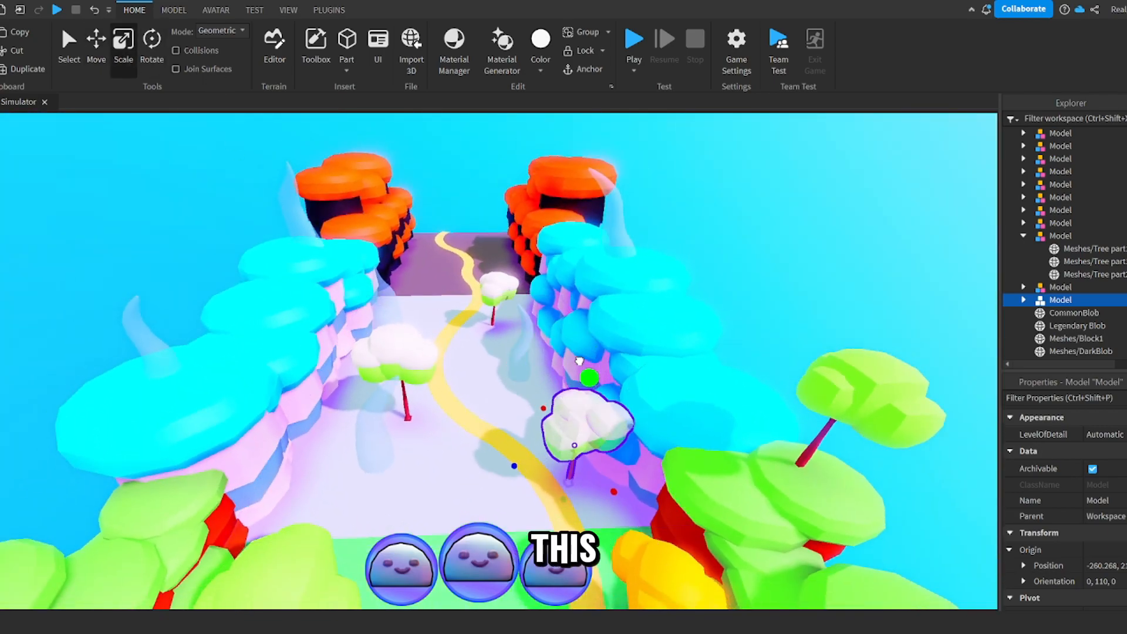
drag(585, 297, 591, 276)
click(750, 282)
Step: Look over the trees placed across the grass and ice areas
right_drag(750, 282, 644, 323)
scroll(684, 396, down, 5)
right_drag(685, 395, 699, 364)
scroll(649, 358, up, 5)
scroll(688, 369, down, 5)
scroll(689, 369, up, 6)
scroll(692, 365, down, 7)
scroll(770, 359, up, 3)
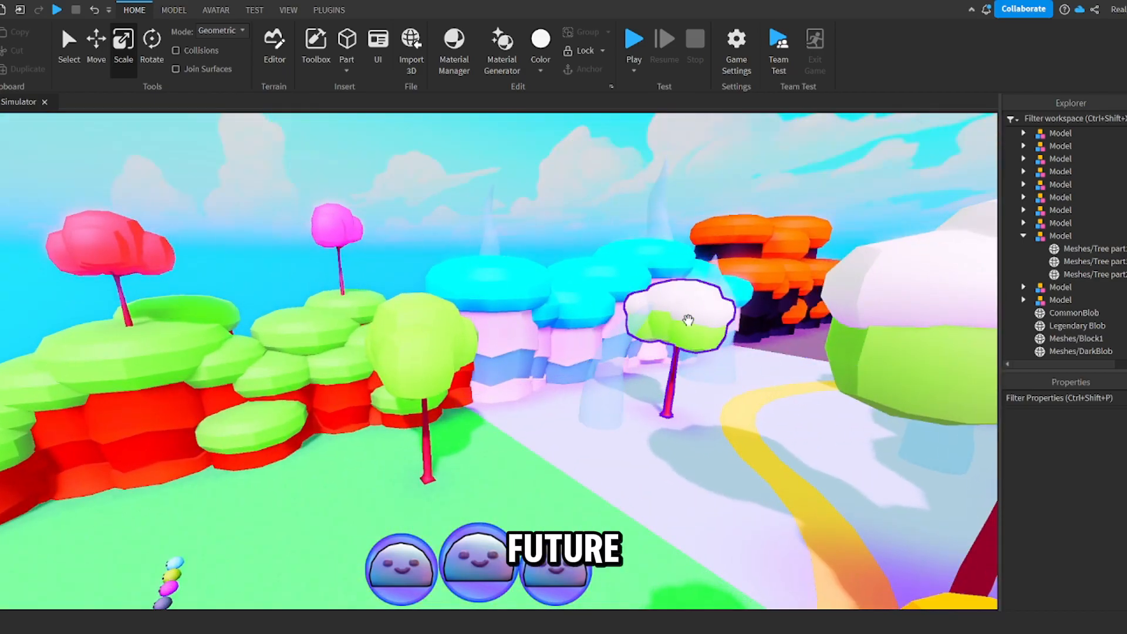
scroll(688, 319, up, 10)
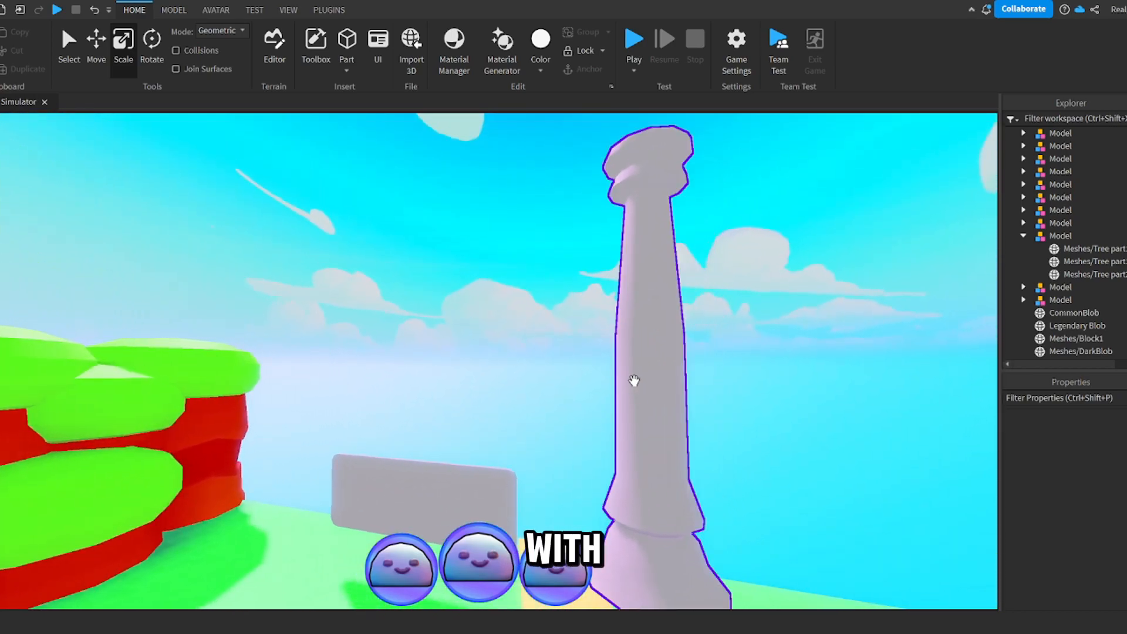
Step: Resize the pillar mesh at the far end of the grass area and colour it Smoky grey
drag(634, 380, 503, 334)
right_drag(523, 340, 503, 334)
drag(503, 334, 500, 352)
right_drag(503, 334, 501, 352)
drag(500, 353, 501, 363)
scroll(527, 299, down, 8)
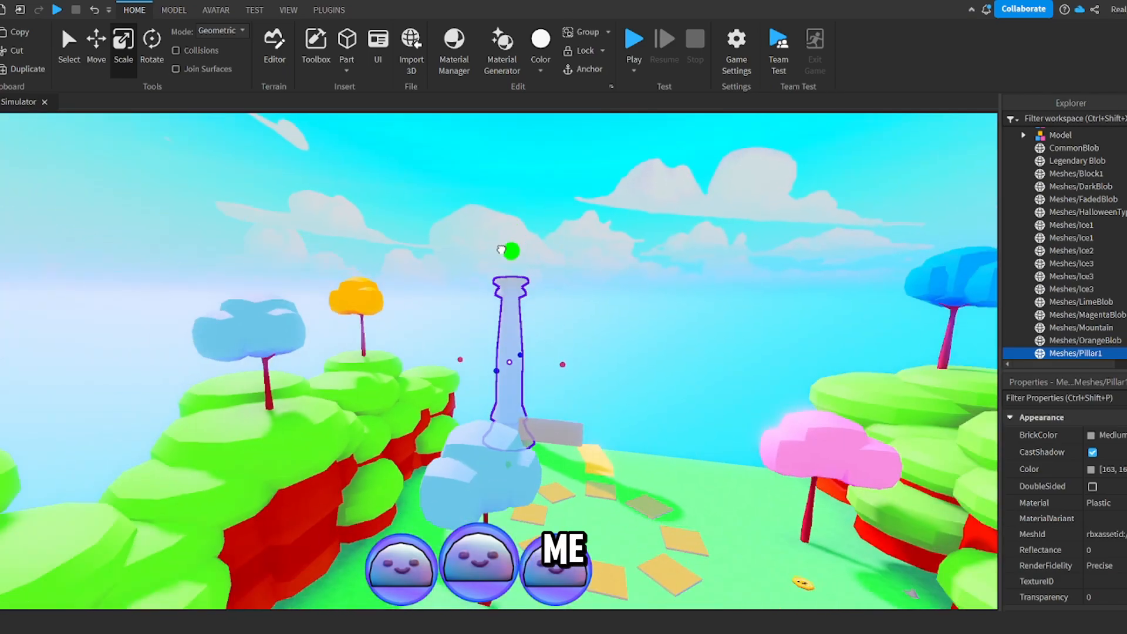
scroll(500, 248, up, 5)
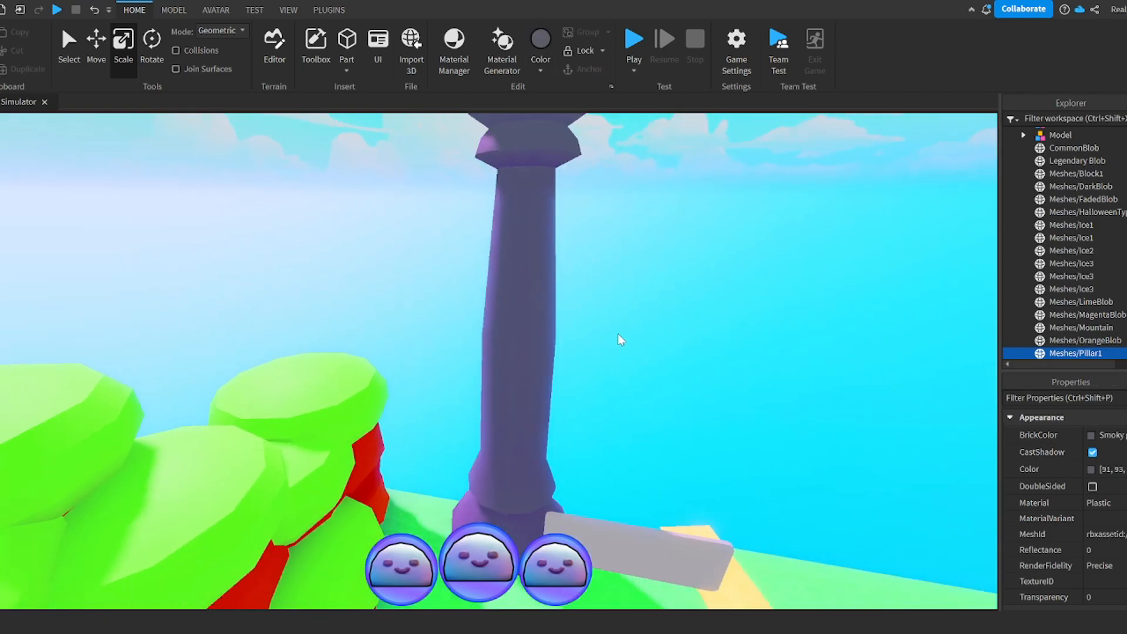
Step: Make a raised sign from the block mesh with a white face and a larger black copy as its border, and group both blocks
click(604, 317)
click(594, 295)
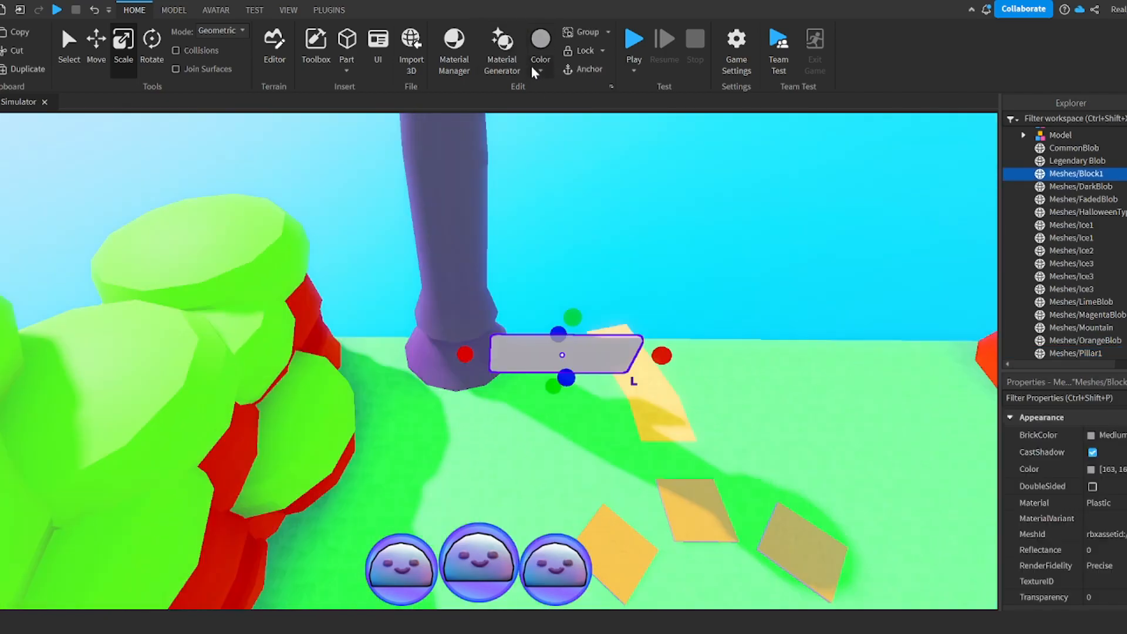
right_drag(587, 332, 577, 345)
scroll(577, 344, down, 3)
right_drag(473, 409, 540, 410)
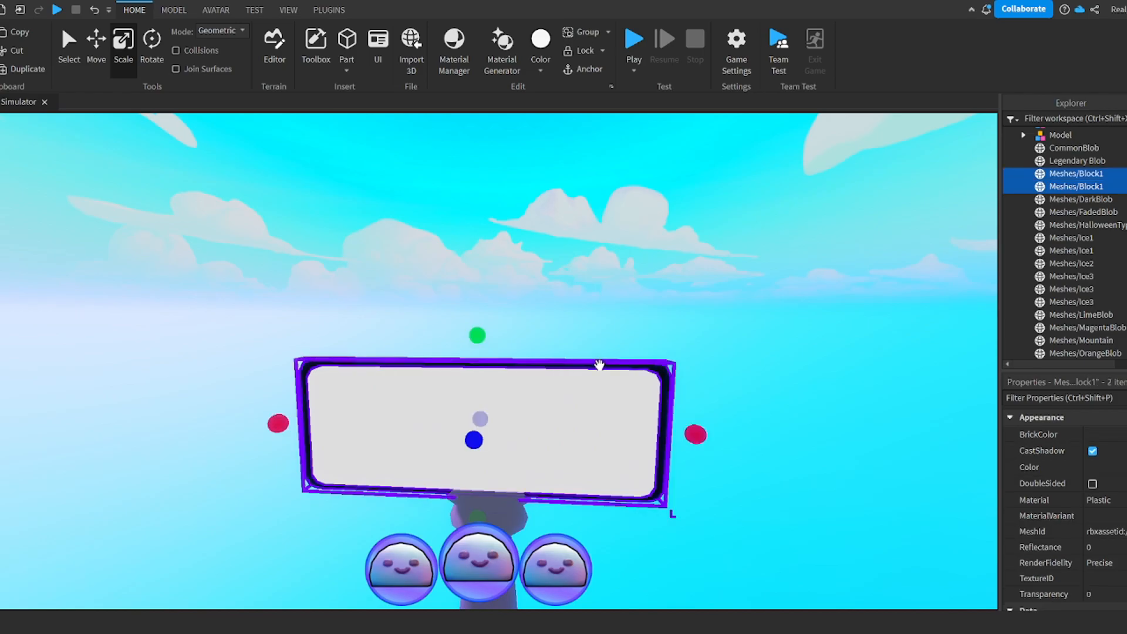
key(ctrl+g)
key(ctrl+2)
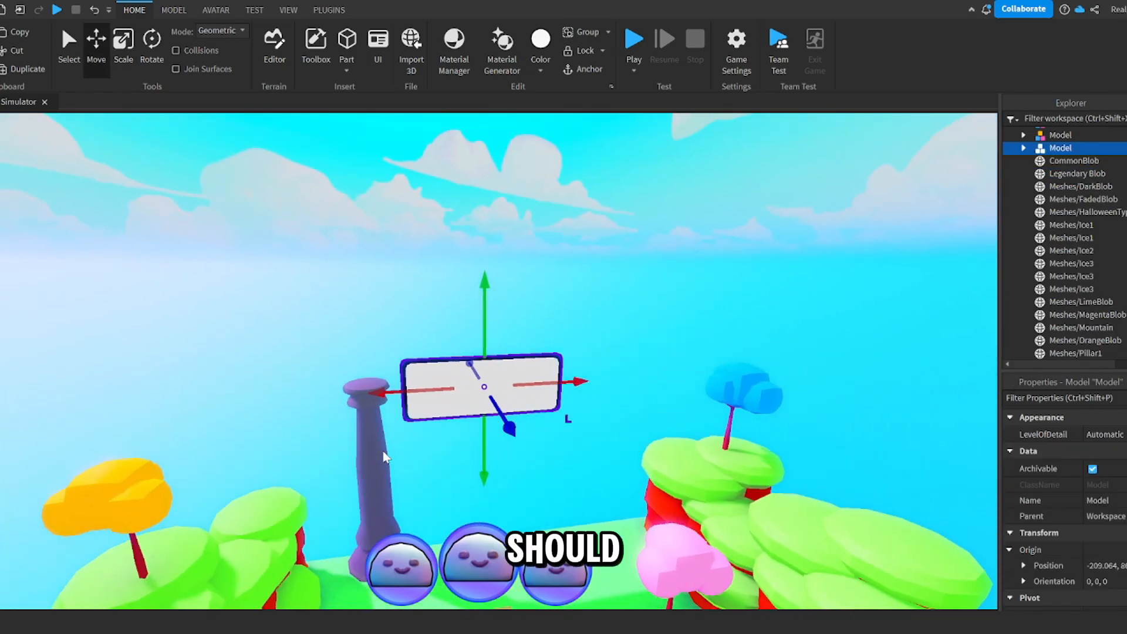
Step: Move the pillar away from the sign into the middle of the ring of orange tiles
click(375, 482)
drag(452, 469, 407, 470)
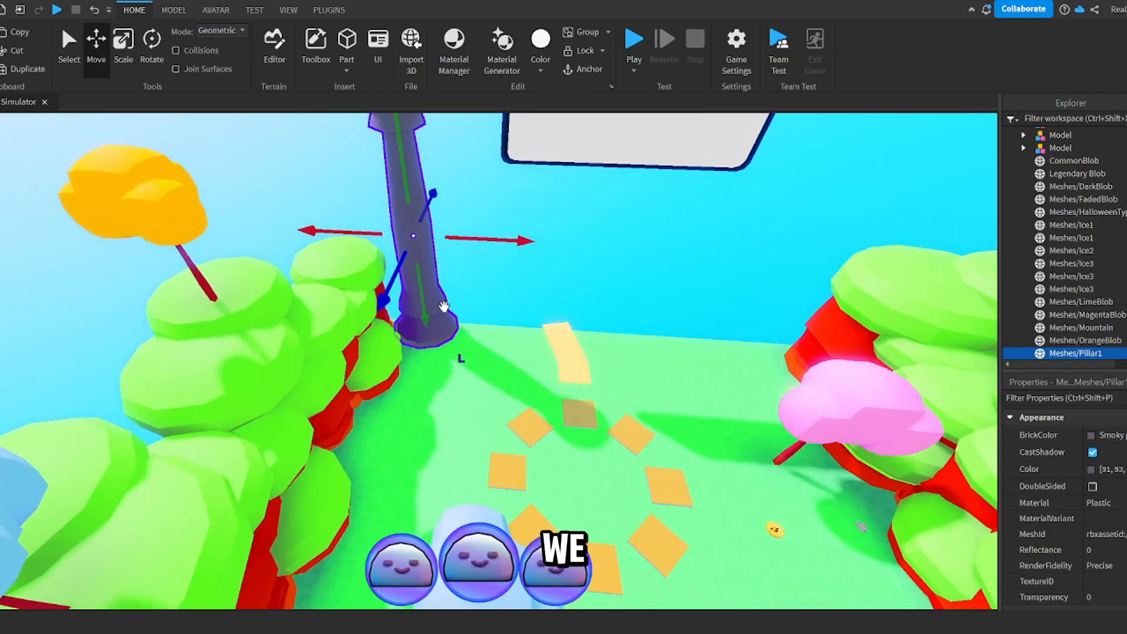
drag(487, 329, 618, 478)
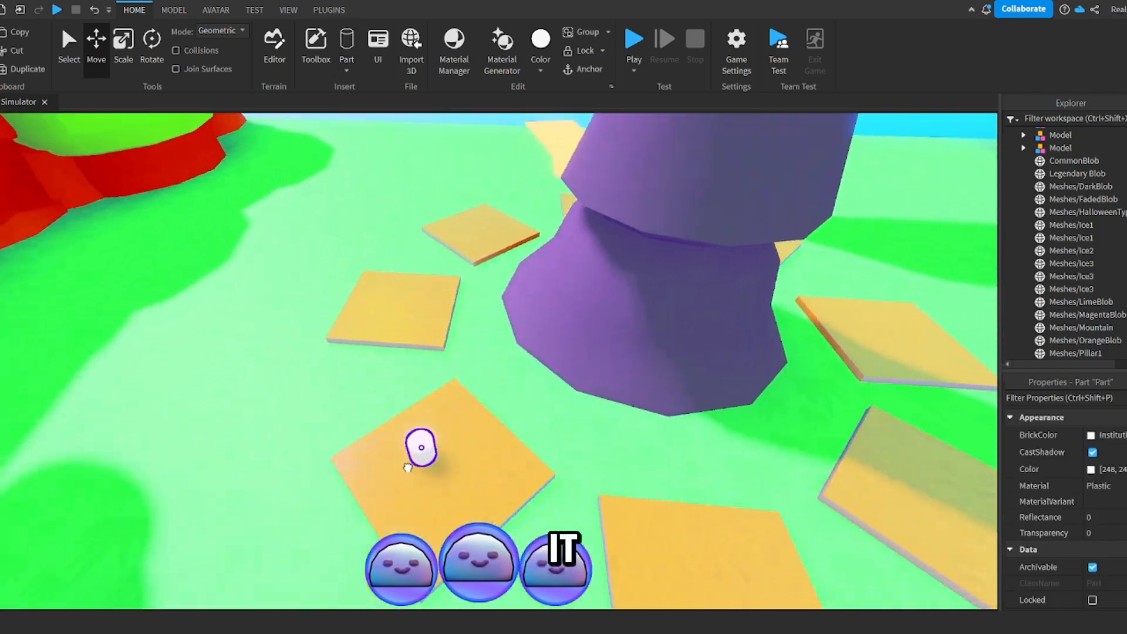
Step: Centre a new cylinder part on the pillar by copying the pillar's position value to it
click(504, 426)
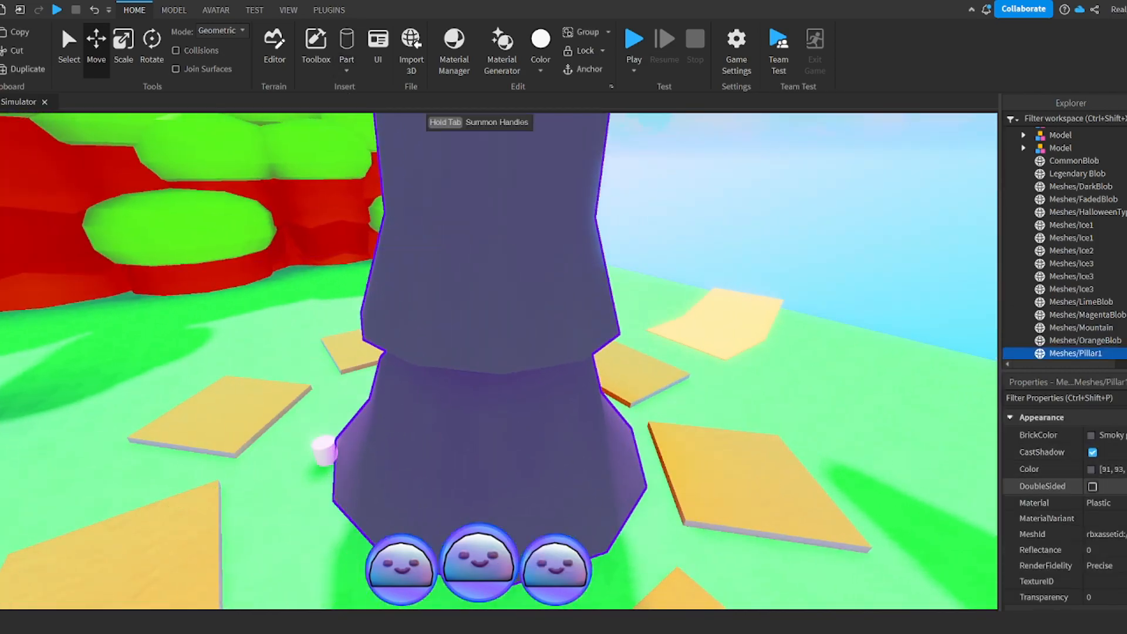
scroll(1063, 499, down, 4)
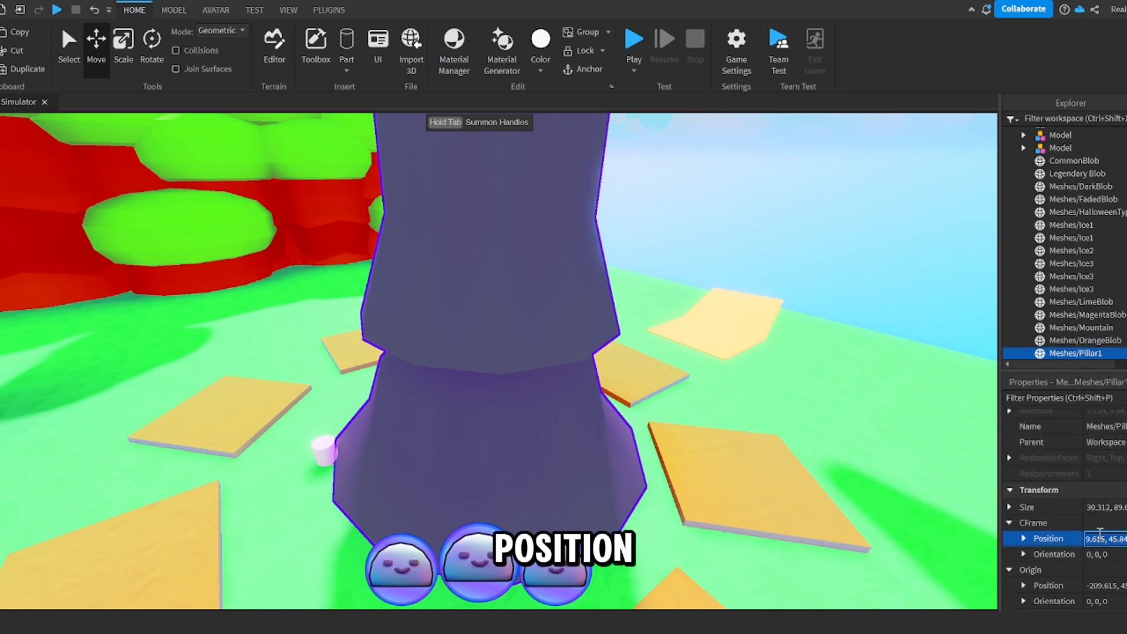
click(329, 461)
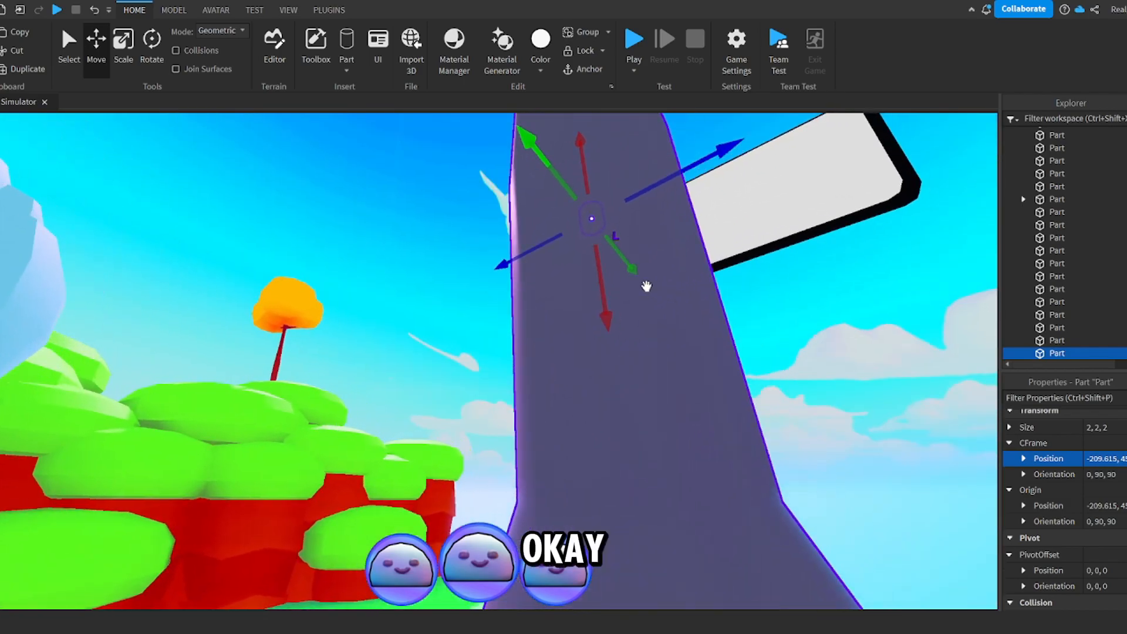
Step: Scale the cylinder into a band filling the pillar's lower groove, coloured Daisy orange with Neon material
key(ctrl+3)
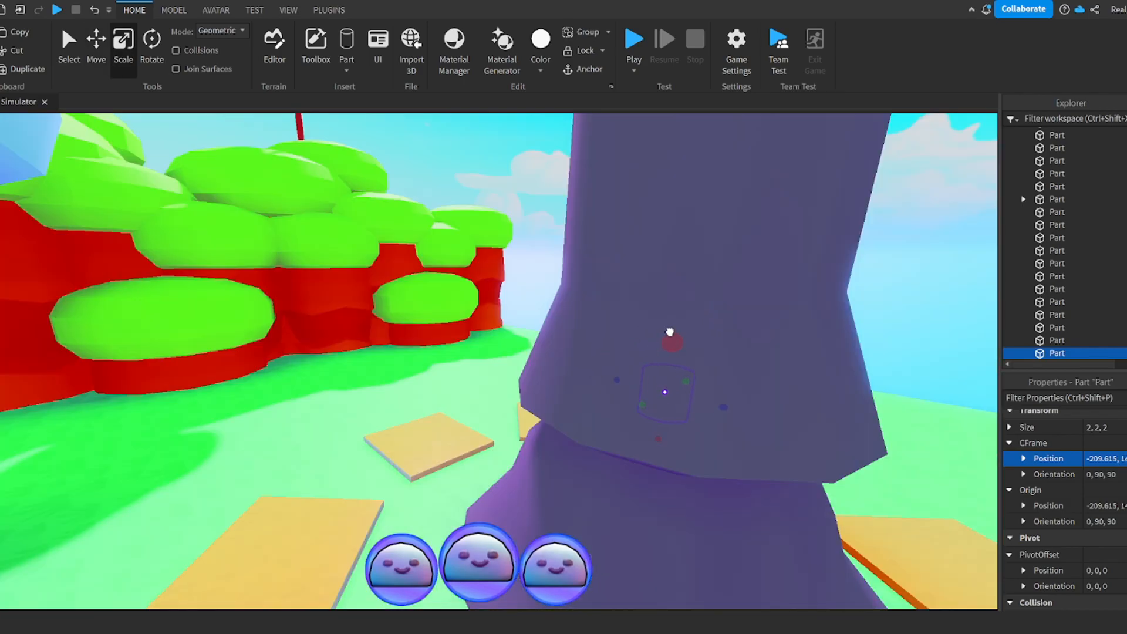
drag(657, 437, 679, 306)
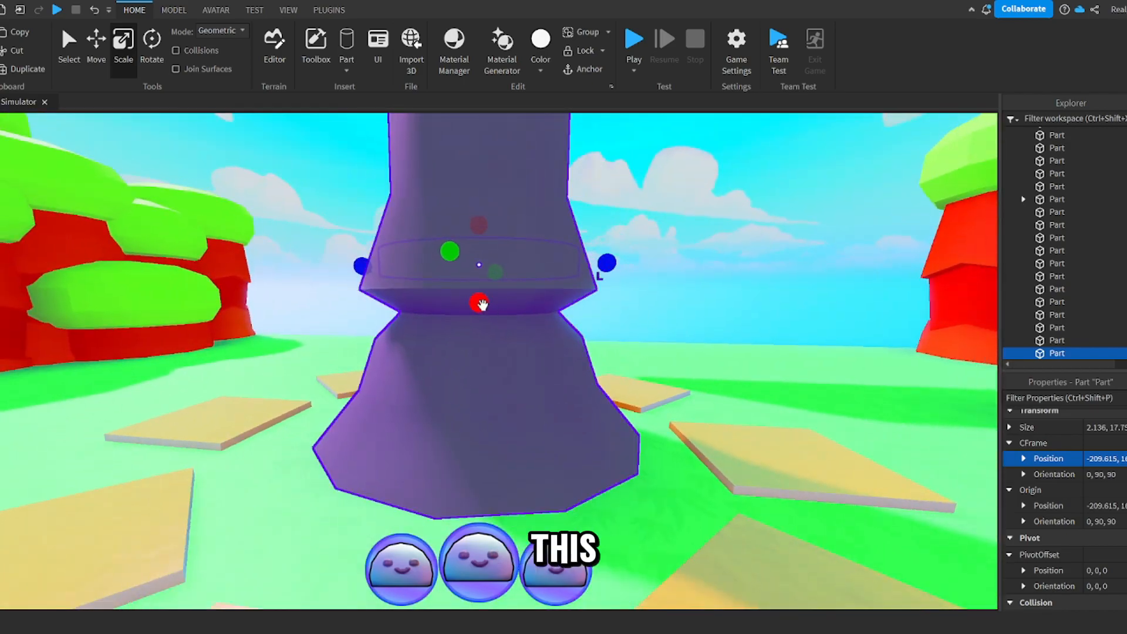
drag(480, 304, 470, 236)
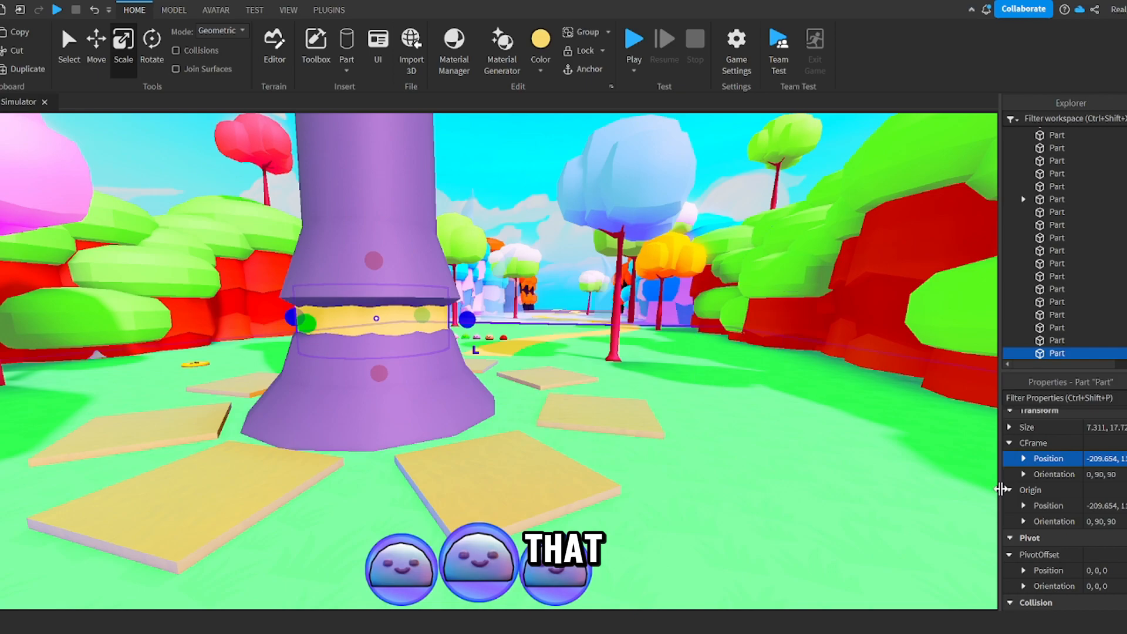
scroll(1115, 496, up, 5)
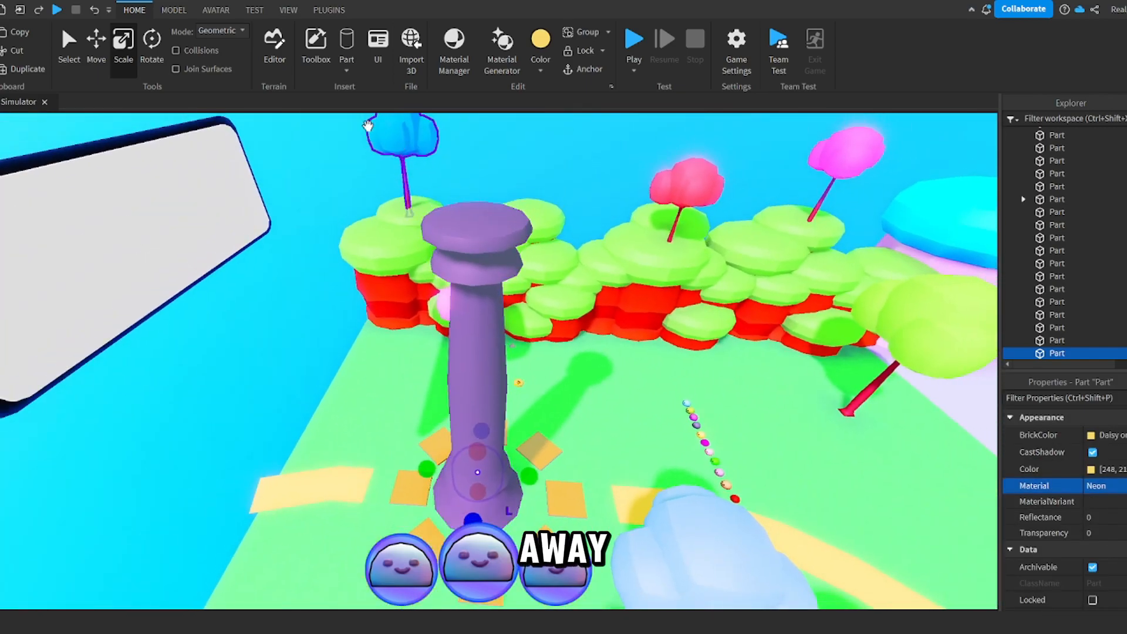
Step: Duplicate the glowing band, raise the copy to the groove under the pillar's cap and scale it to fit
key(w)
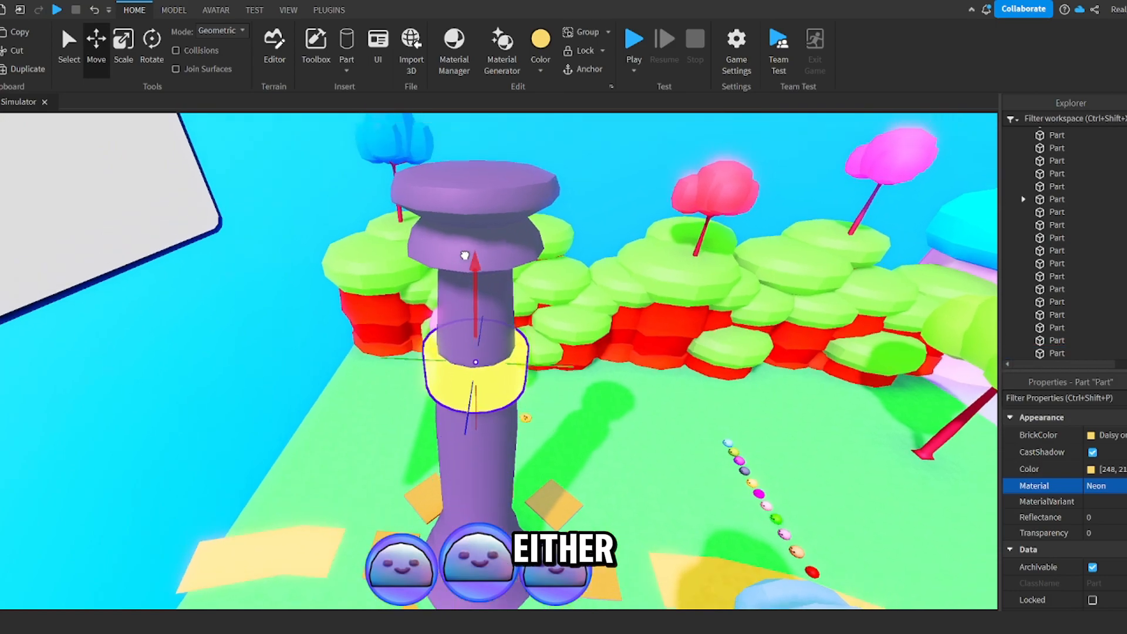
drag(467, 258, 463, 137)
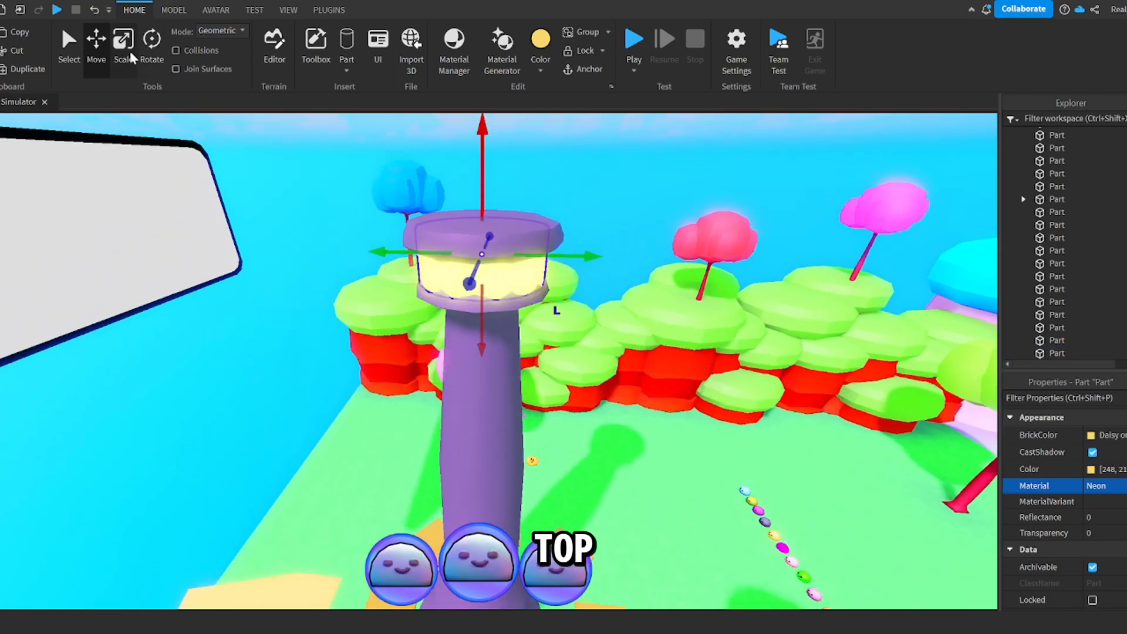
click(132, 57)
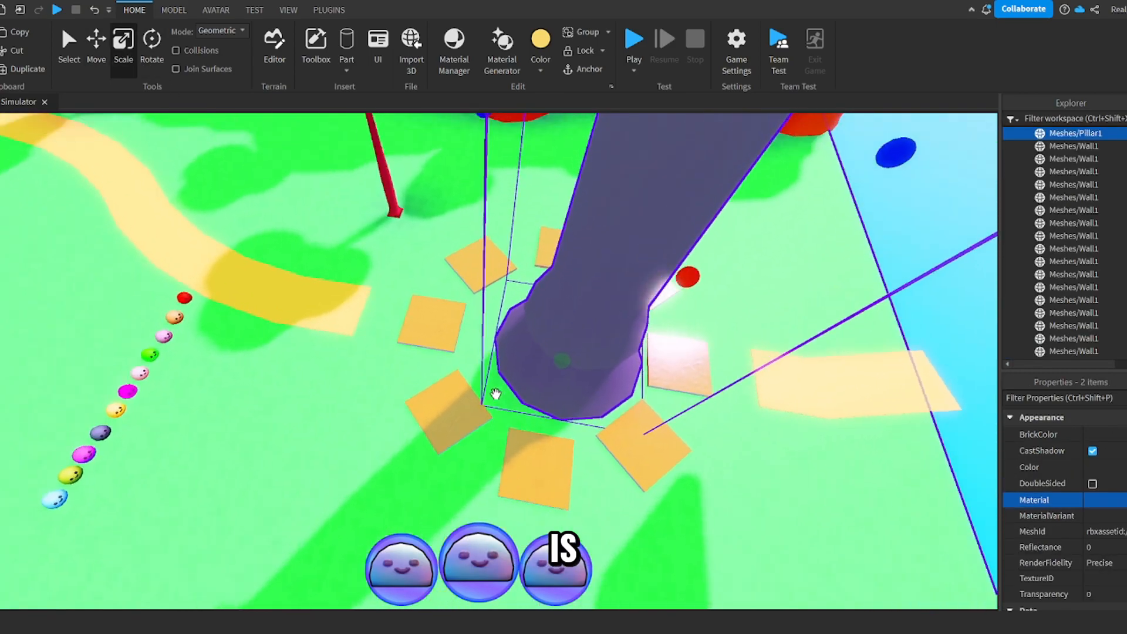
Step: Group the pillar and its two glowing bands into one model
scroll(495, 395, up, 5)
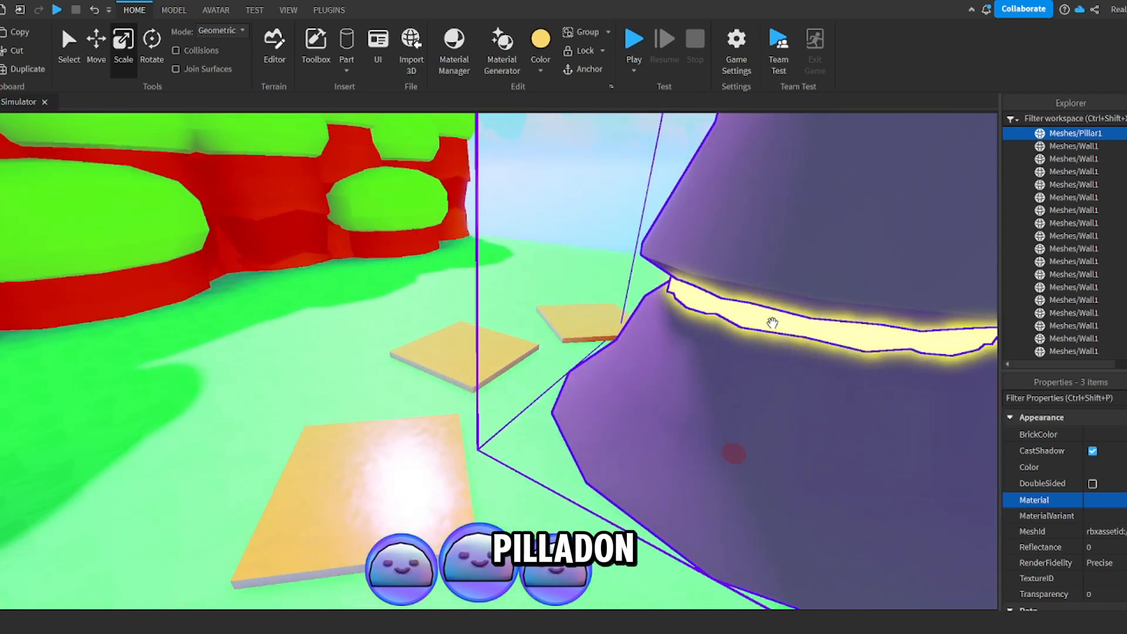
key(ctrl+g)
scroll(745, 352, down, 8)
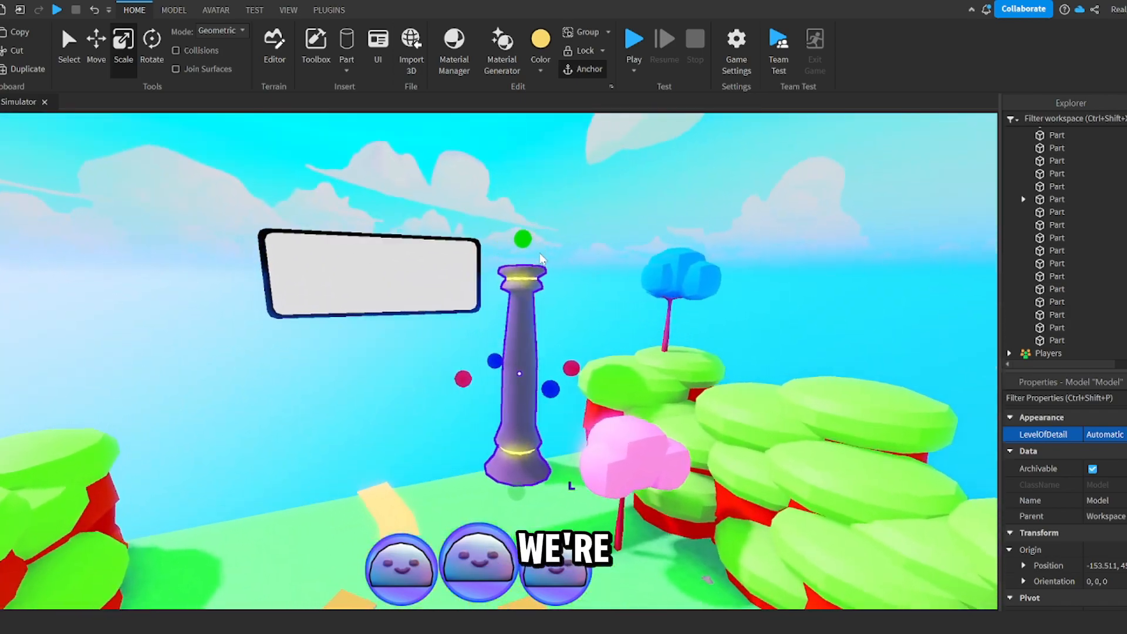
Step: Position the banded pillar at one end of the sign and place a duplicate at the other end
key(w)
drag(539, 233, 535, 275)
drag(542, 463, 556, 462)
key(ctrl+d)
drag(462, 392, 265, 431)
key(s)
key(a)
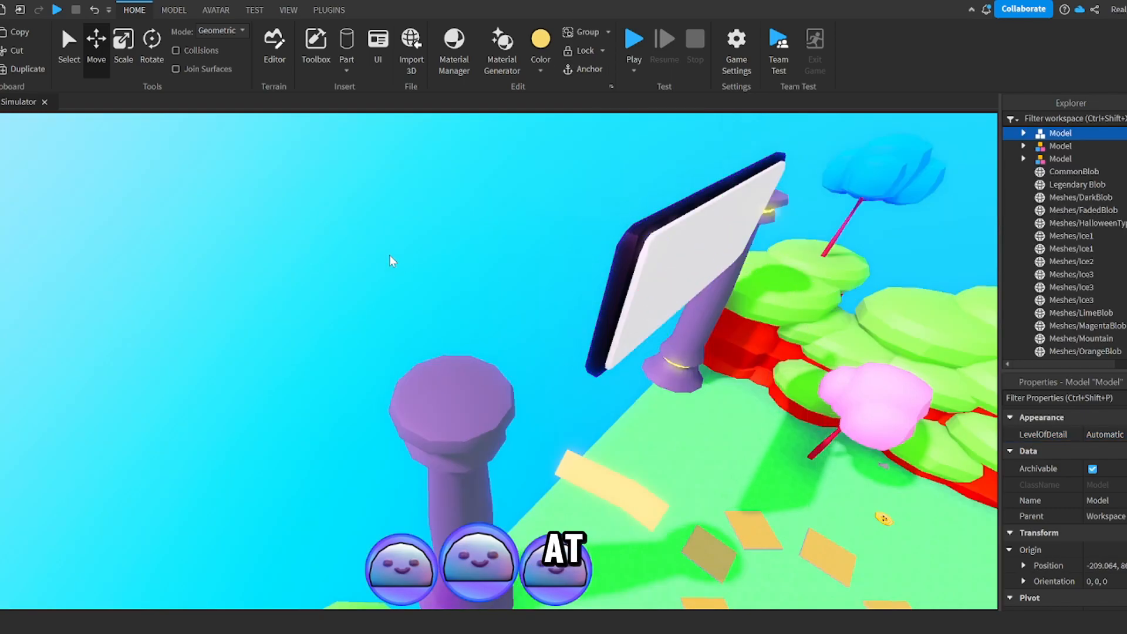
Step: Add a copy of the grass floor behind the pillars, resize it as a platform and colour it Smoky grey
right_drag(389, 255, 394, 269)
click(394, 269)
scroll(394, 268, down, 5)
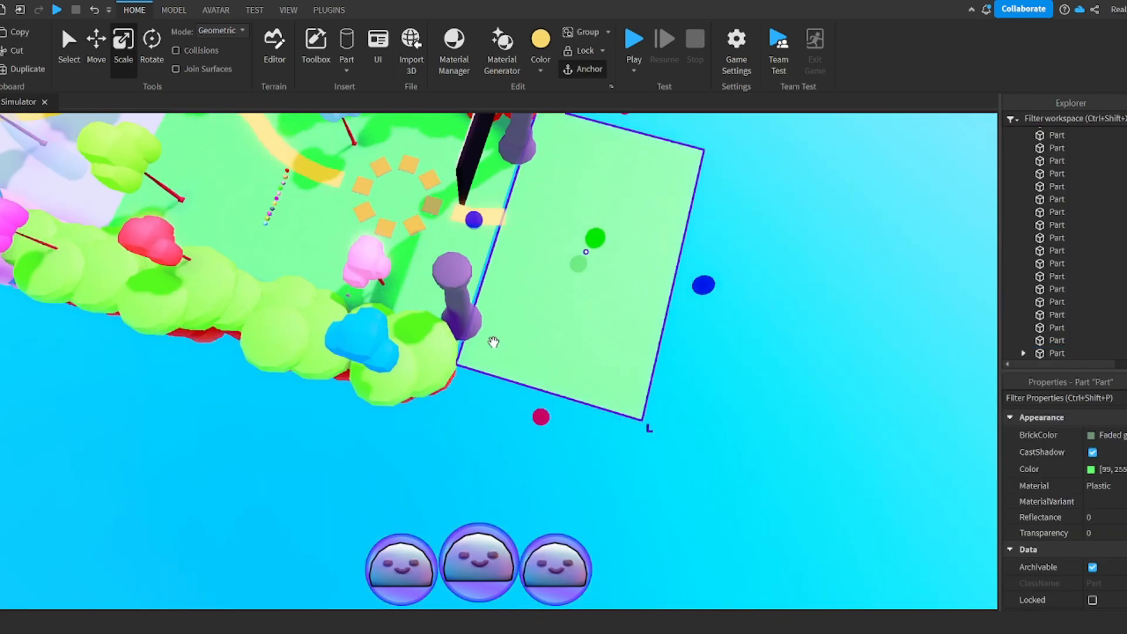
right_drag(494, 343, 493, 340)
scroll(493, 338, up, 8)
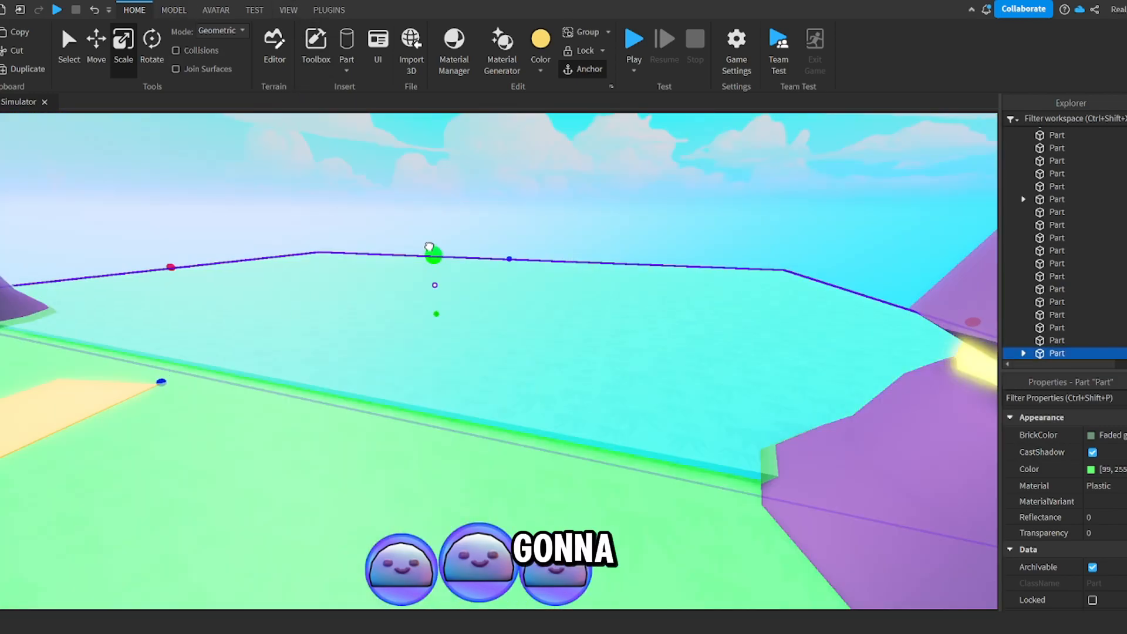
scroll(456, 277, up, 3)
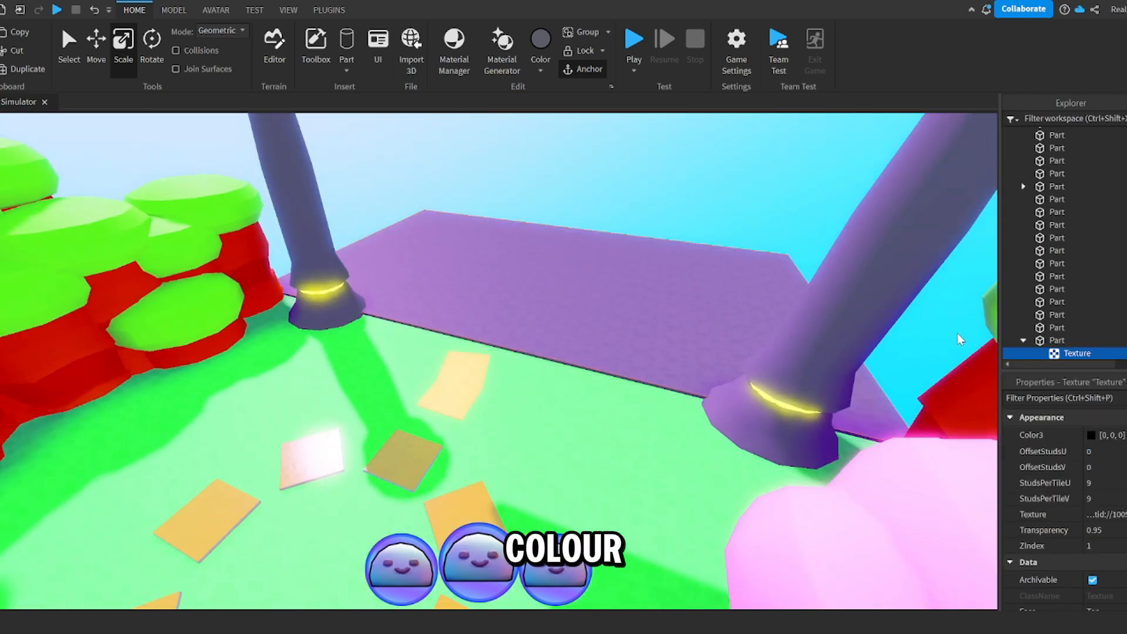
Step: Examine the floor parts of the gateway, ice and lava areas for comparison
scroll(787, 310, up, 6)
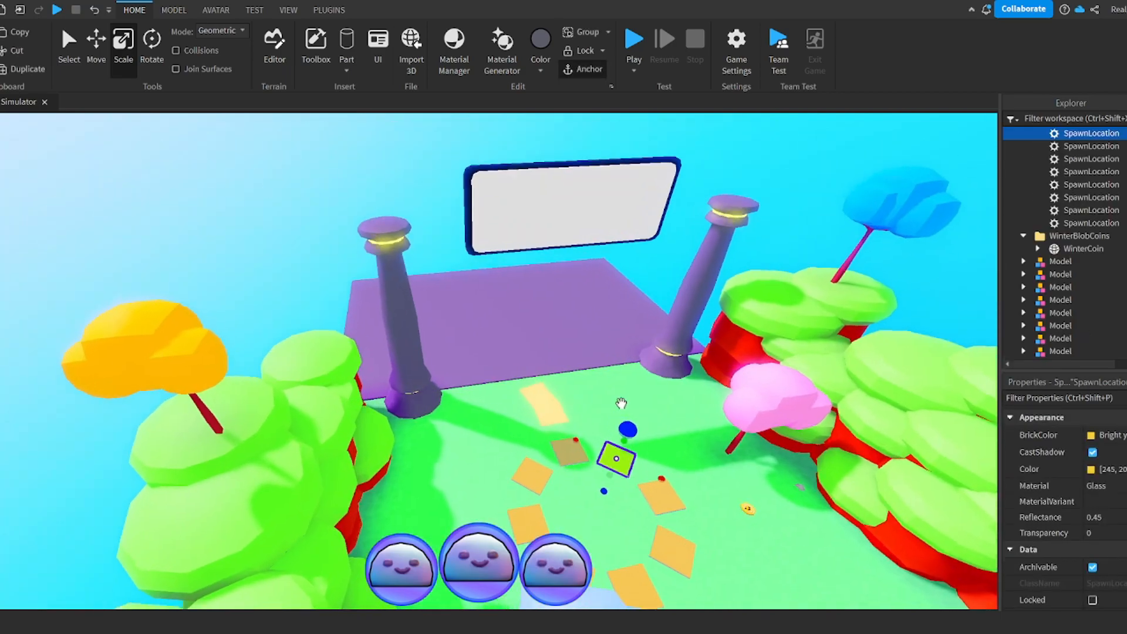
scroll(621, 403, up, 5)
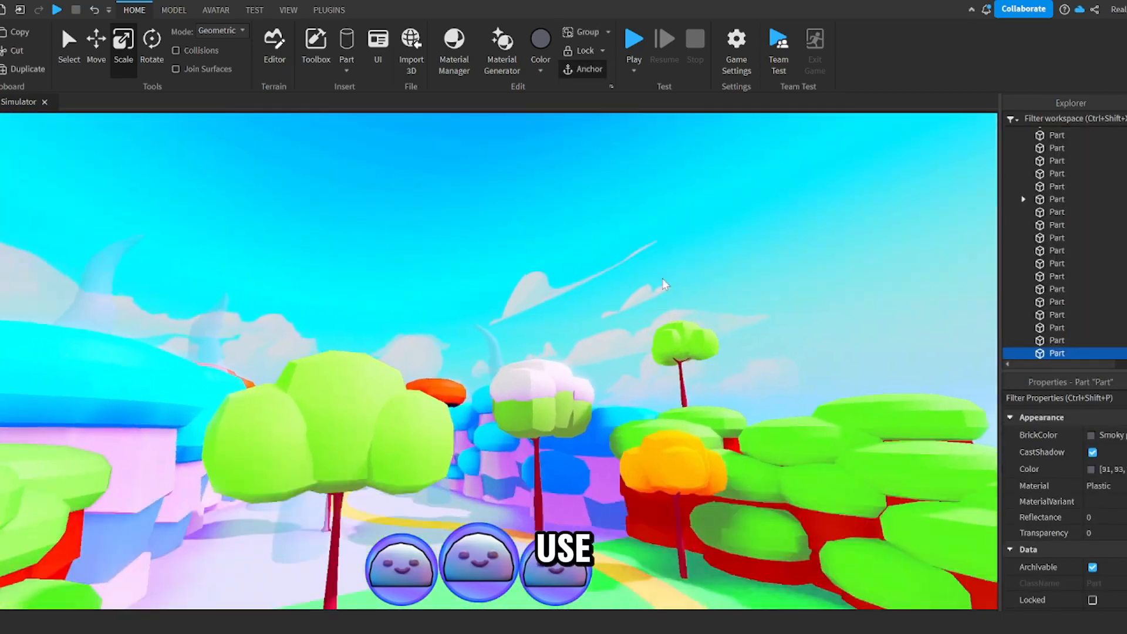
click(662, 278)
right_drag(663, 279, 643, 285)
scroll(662, 278, up, 5)
scroll(662, 278, up, 5)
click(642, 285)
scroll(643, 285, down, 8)
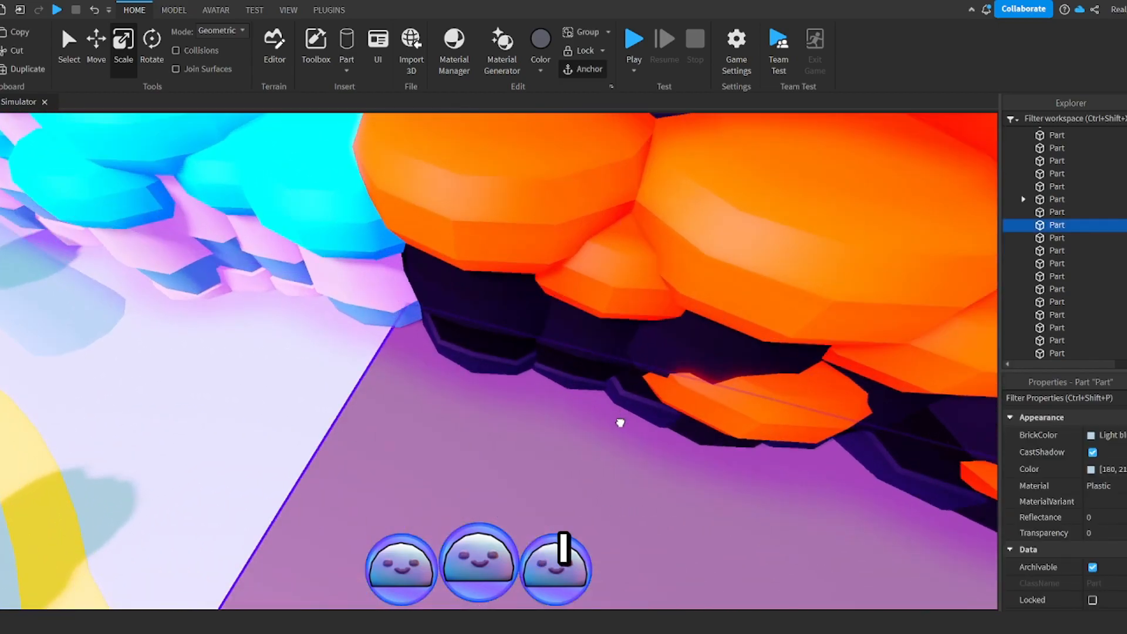
click(621, 423)
right_drag(621, 422, 592, 431)
click(592, 431)
click(592, 431)
scroll(592, 431, down, 4)
click(592, 251)
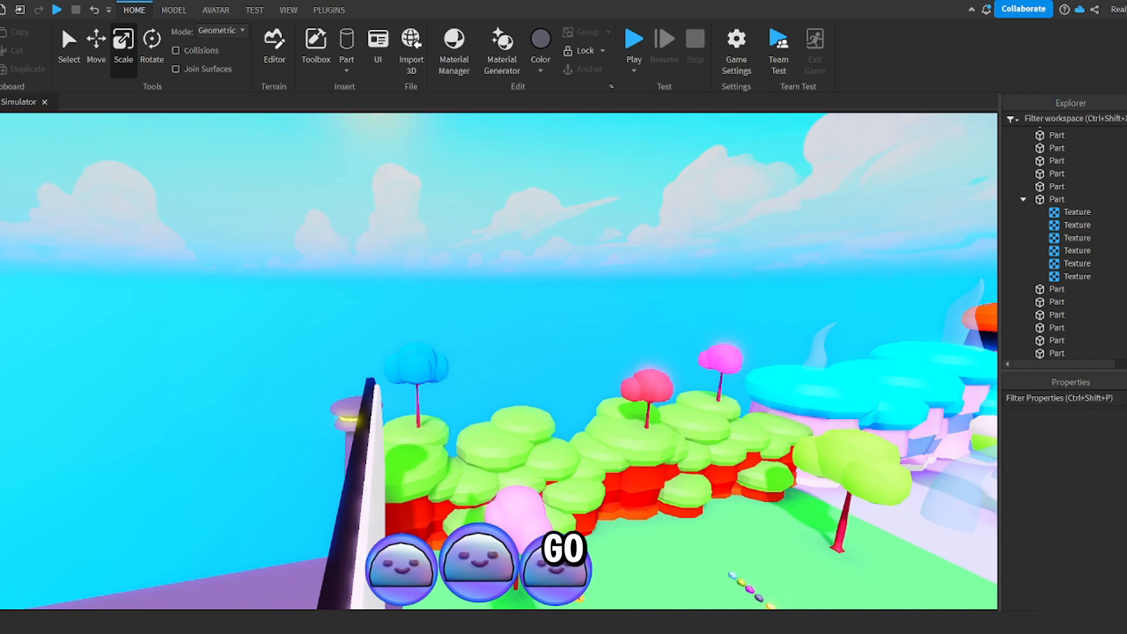
Step: Reposition the sign between the two pillars at the entrance to the purple platform
right_drag(648, 312, 649, 312)
scroll(648, 311, up, 4)
scroll(403, 310, up, 2)
click(403, 309)
scroll(497, 477, down, 3)
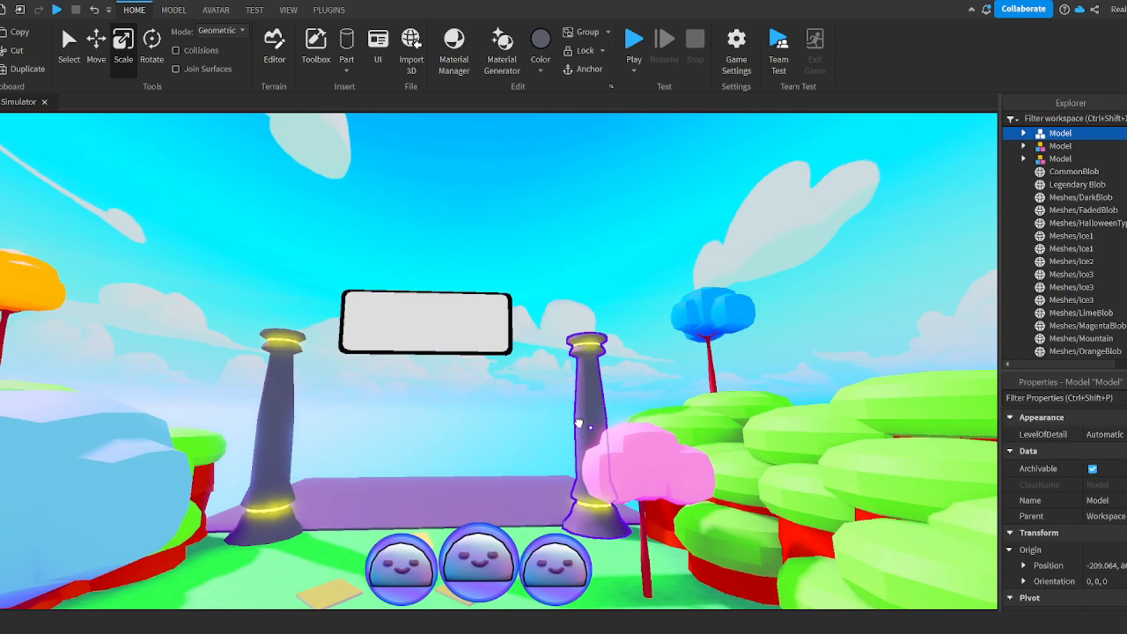
click(579, 422)
click(395, 288)
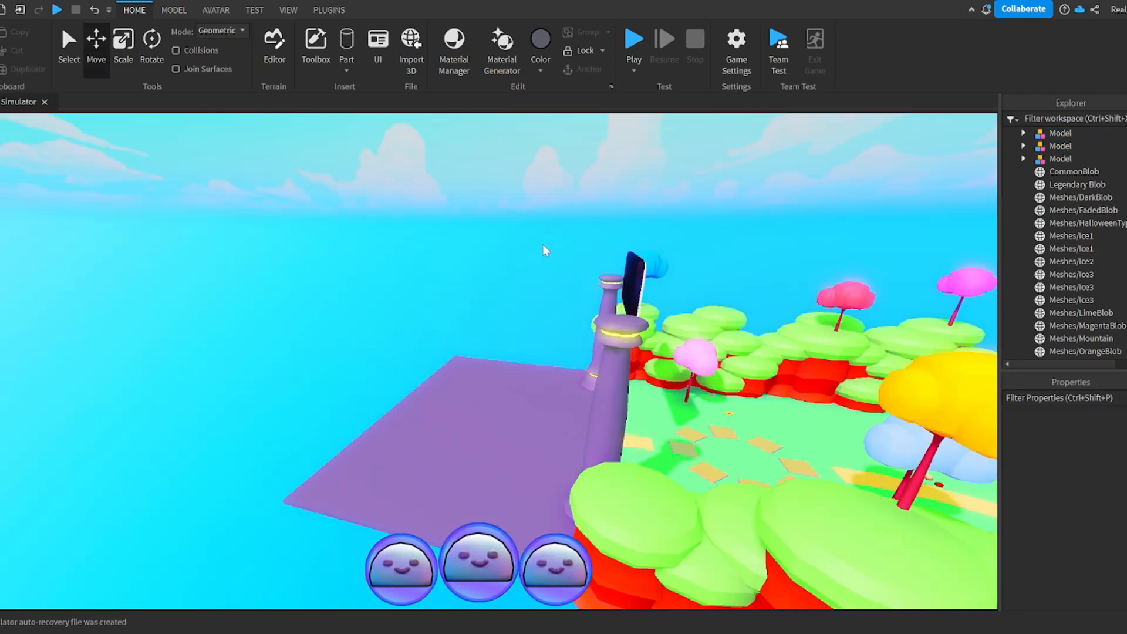
Step: Insert a new part and place it on the purple platform at the base of one pillar
right_drag(542, 244, 543, 244)
click(346, 47)
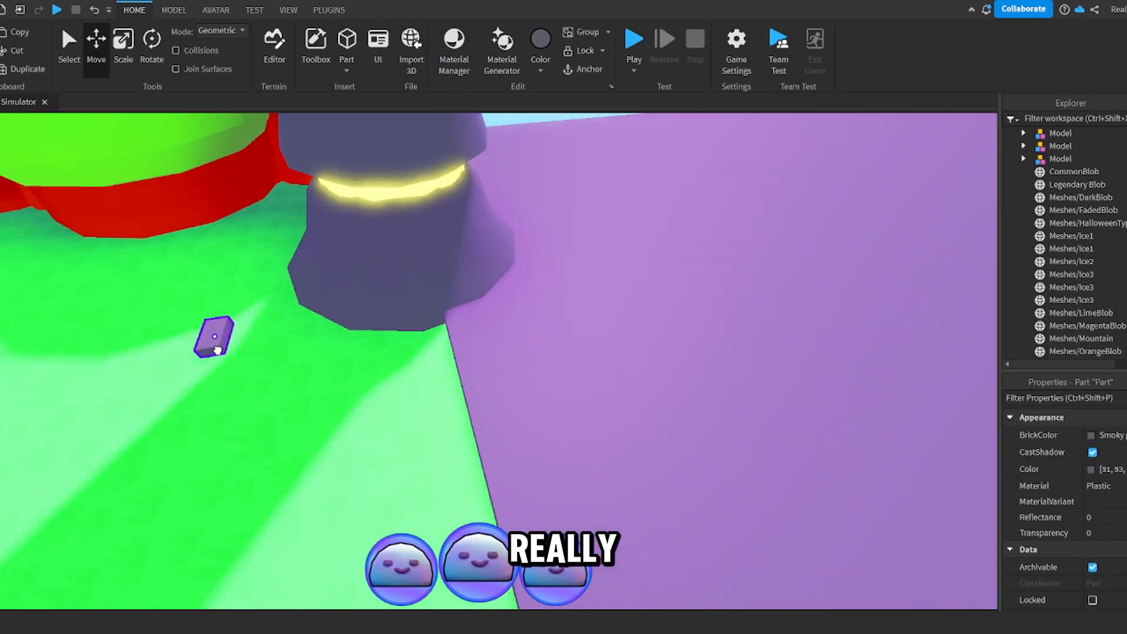
drag(217, 350, 423, 334)
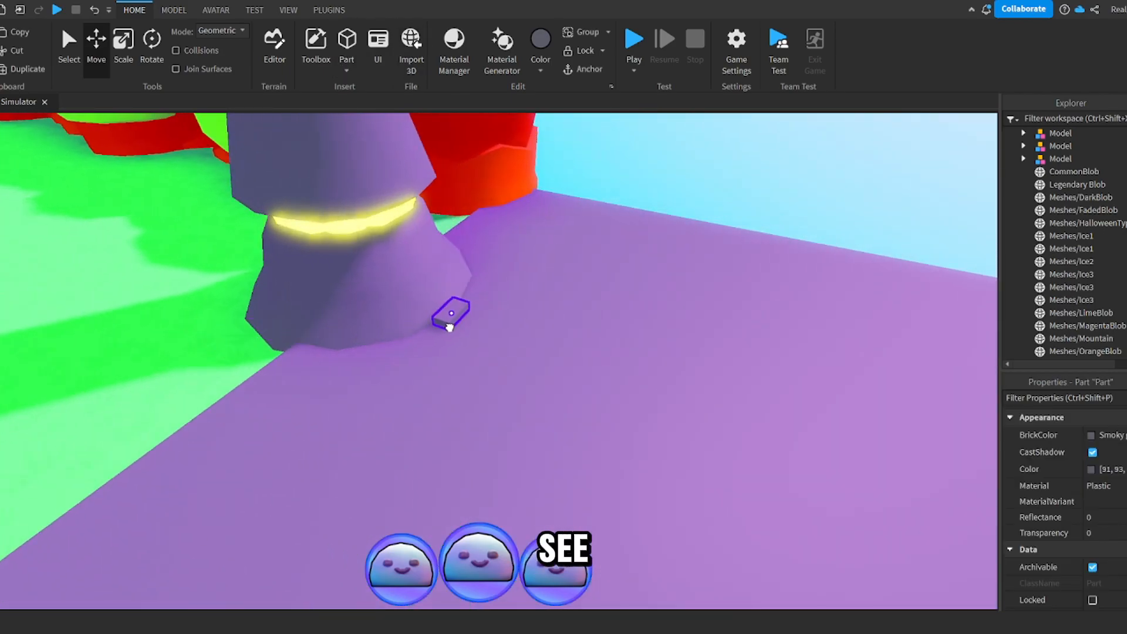
Step: Scale the part into a side wall as tall as the pillar, extending back along the purple platform
key(ctrl+3)
drag(397, 257, 400, 243)
right_drag(400, 243, 422, 184)
drag(435, 300, 556, 308)
key(s)
key(ctrl+z)
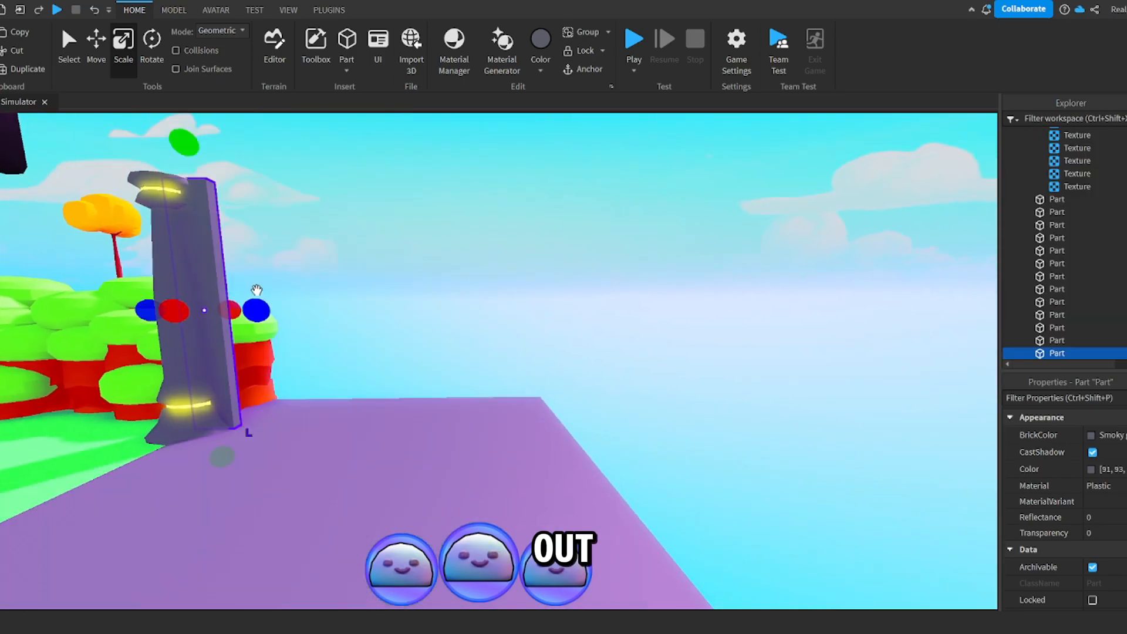
key(ctrl+y)
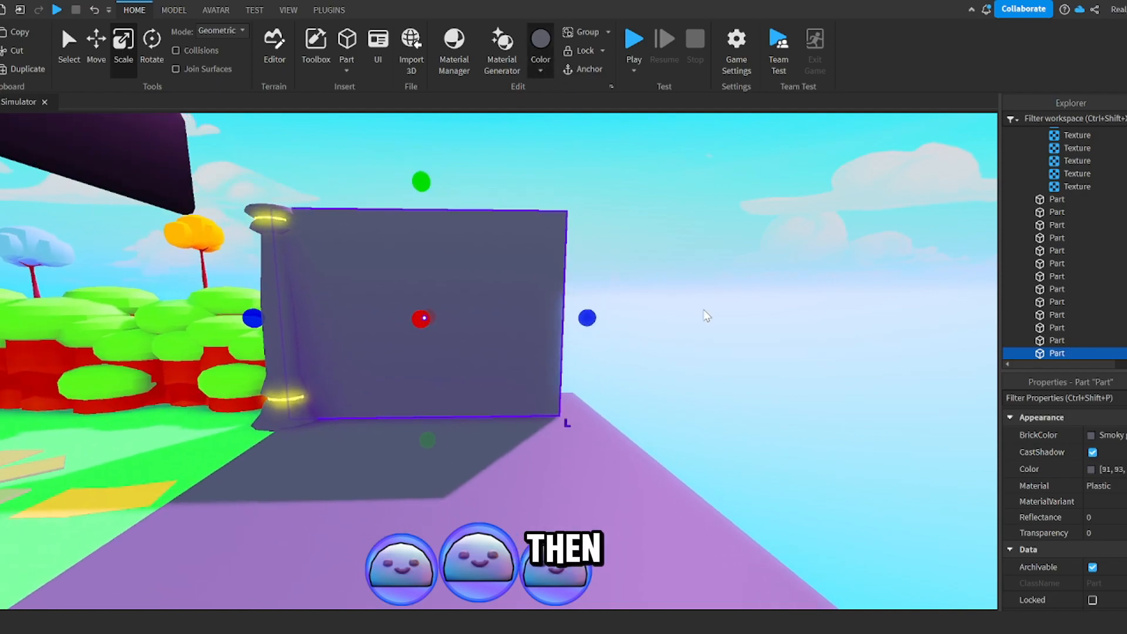
Step: Colour the side wall Dark stone grey and place a duplicate behind the opposite pillar
click(464, 195)
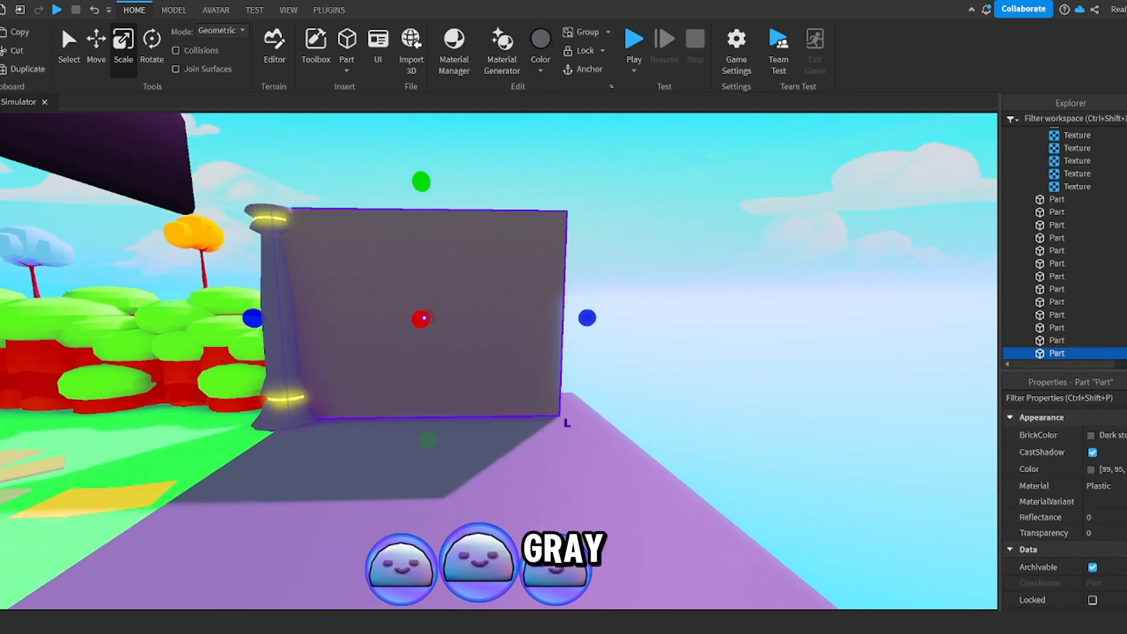
click(100, 68)
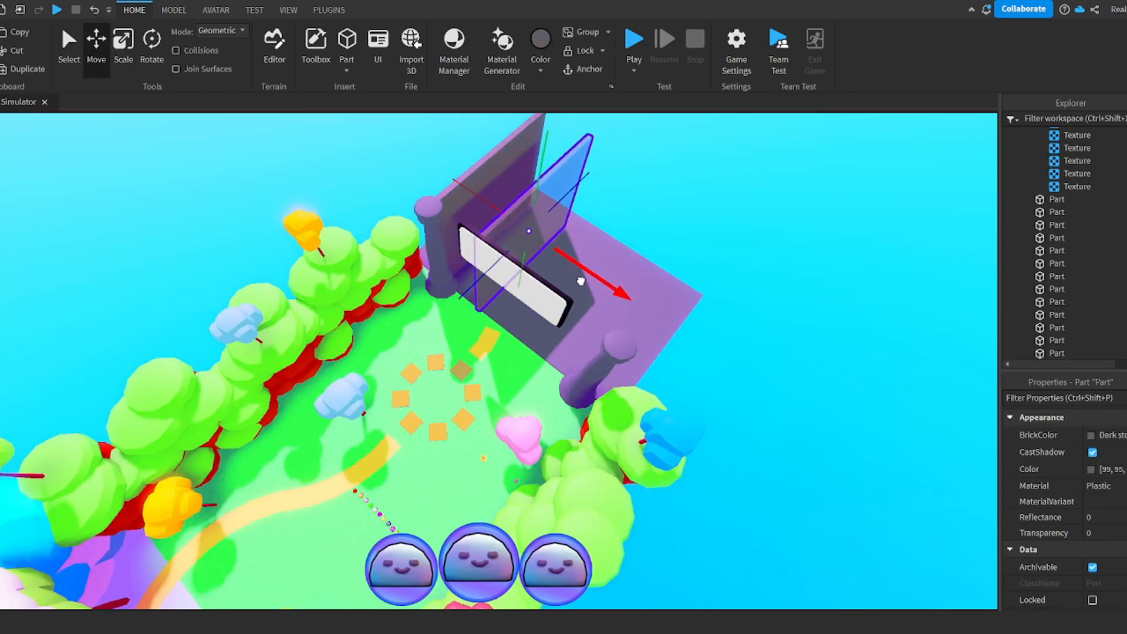
drag(587, 329, 701, 356)
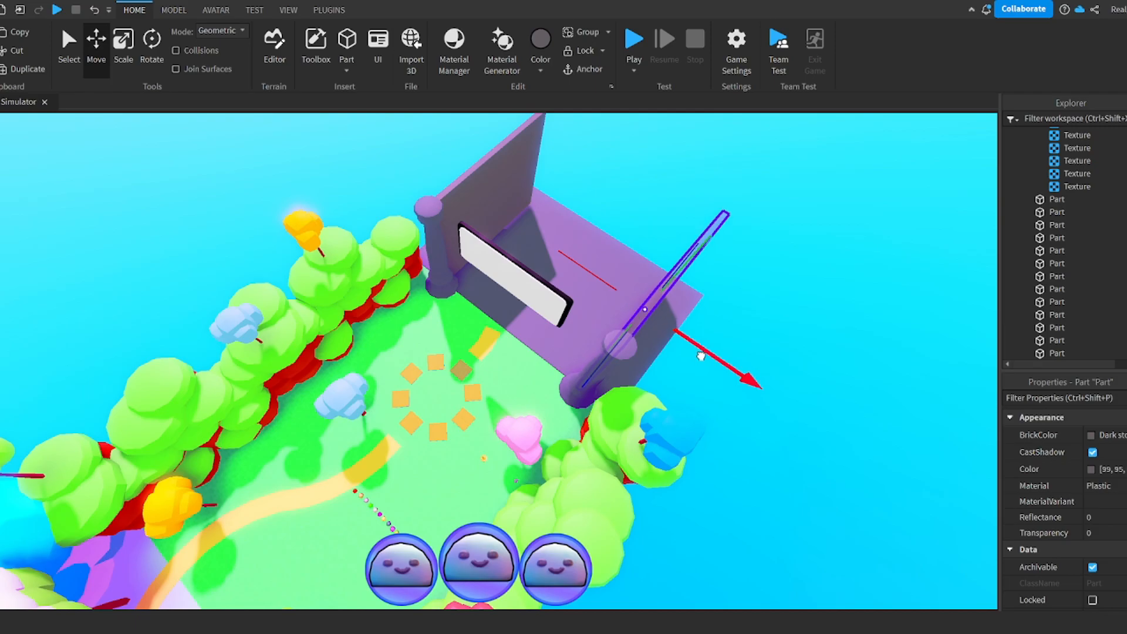
Step: Add a rotated wall copy as the gateway's roof and scale it to span both side walls
key(w)
right_drag(697, 338, 695, 332)
key(ctrl+r)
key(ctrl+r)
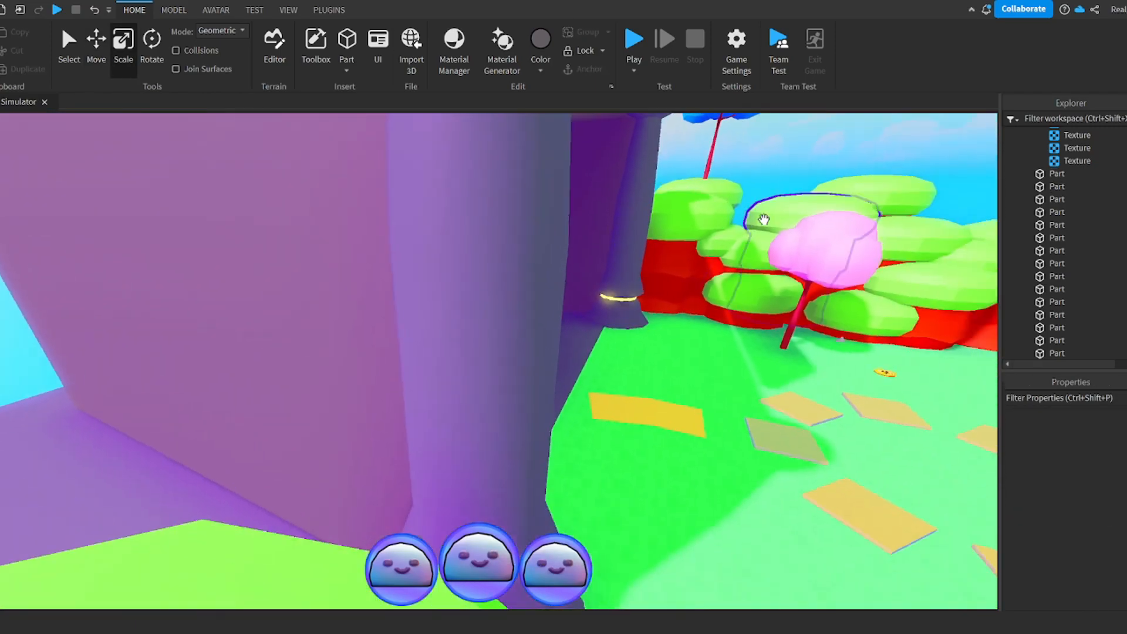
right_drag(766, 226, 766, 226)
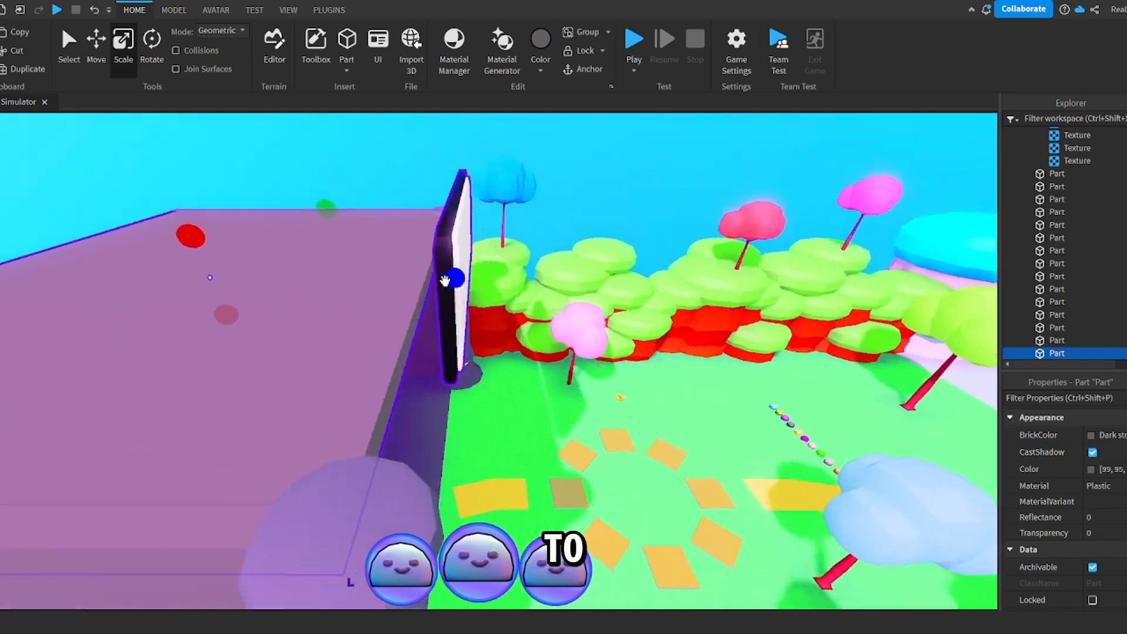
right_drag(541, 226, 542, 225)
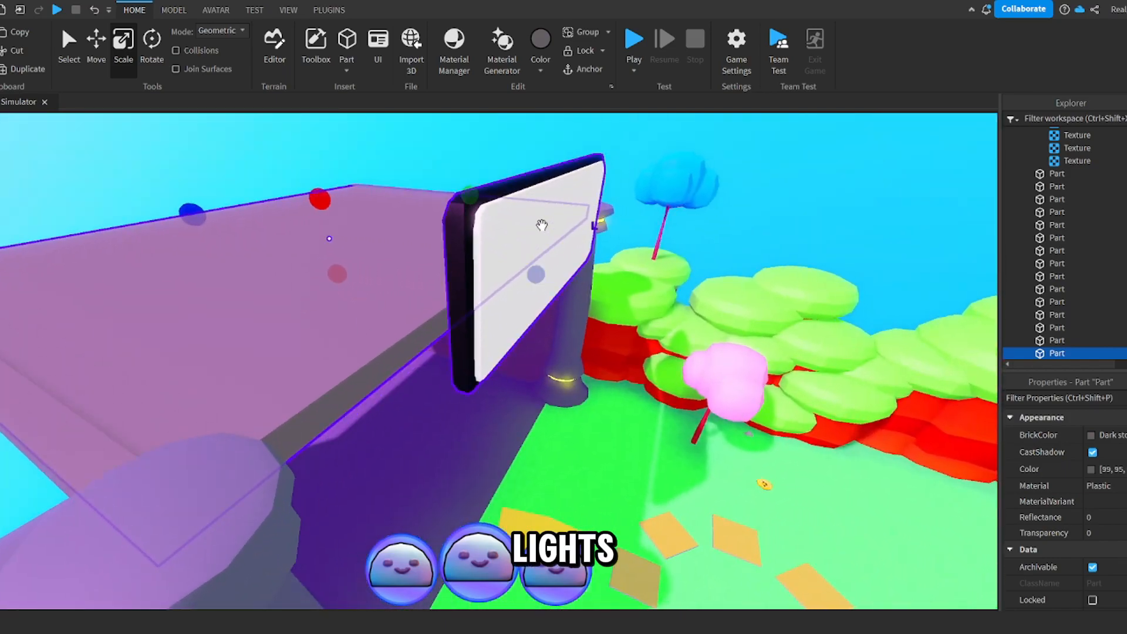
Step: Shift the sign sideways and lower it so it sits centred at the front of the roof
click(541, 226)
click(97, 49)
drag(599, 251, 591, 249)
drag(521, 169, 520, 193)
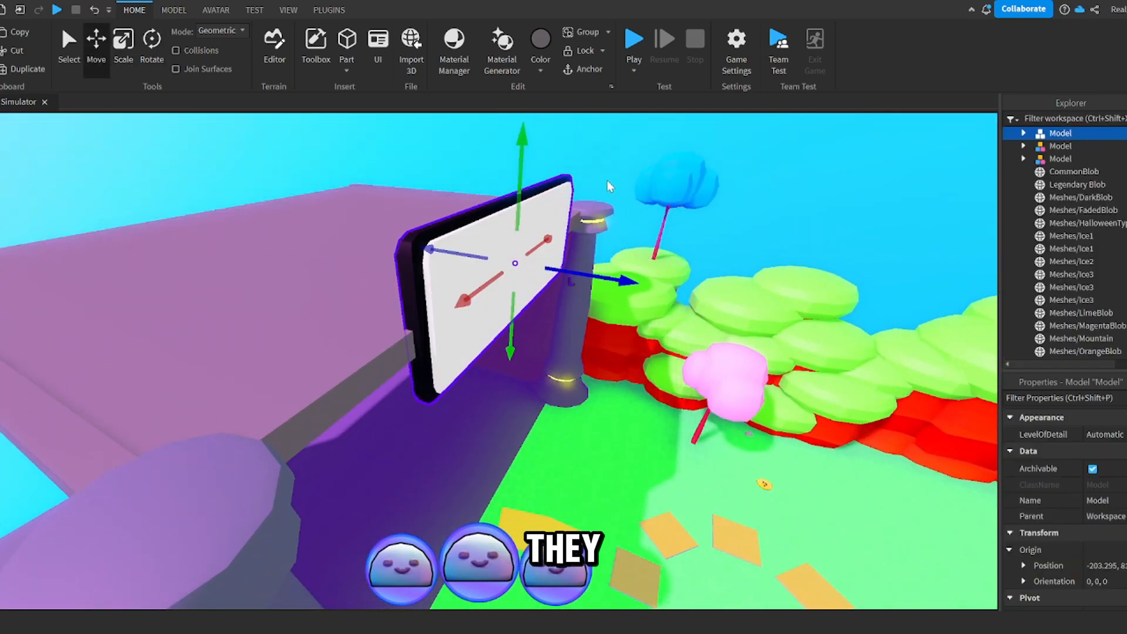
click(605, 188)
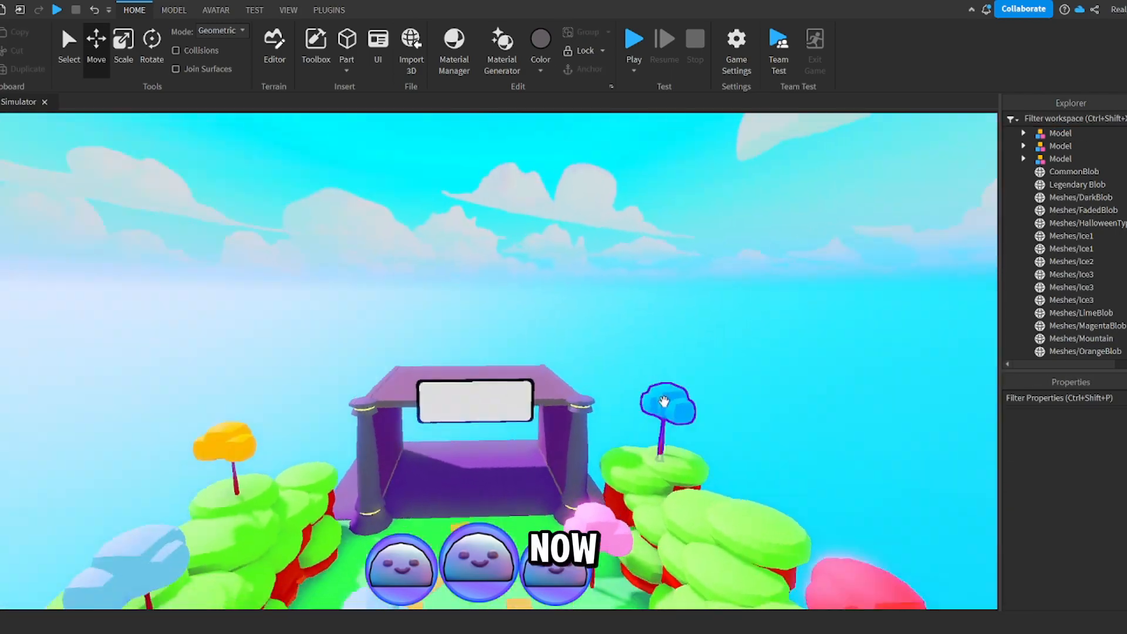
Step: Copy the orange blob from the row of blobs and bring the copy to the gateway sign
scroll(585, 454, up, 3)
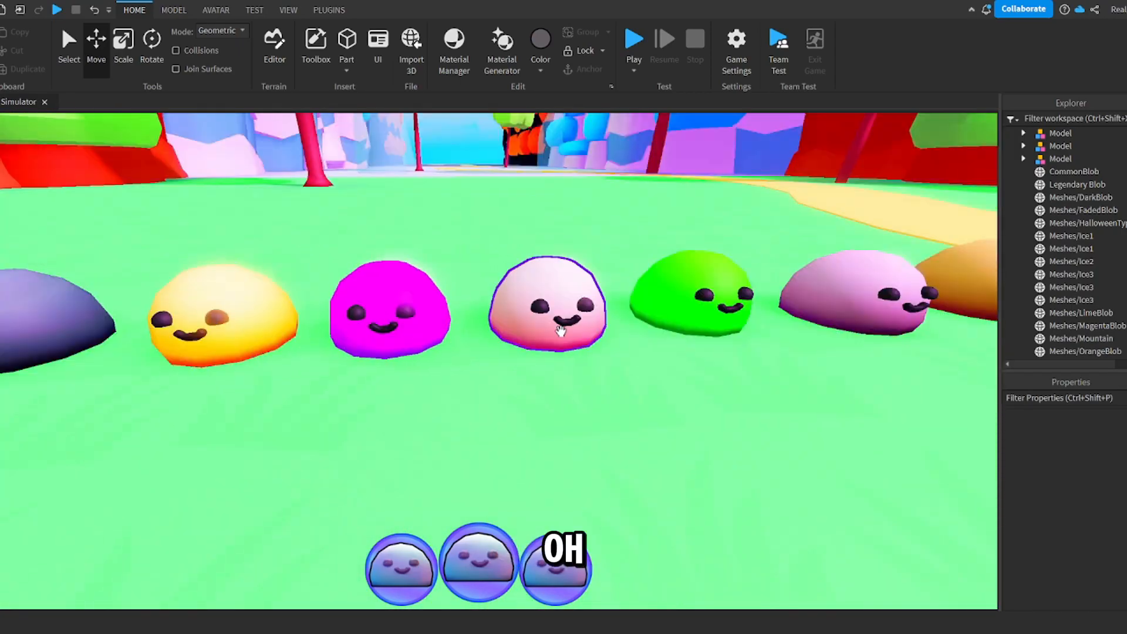
click(558, 322)
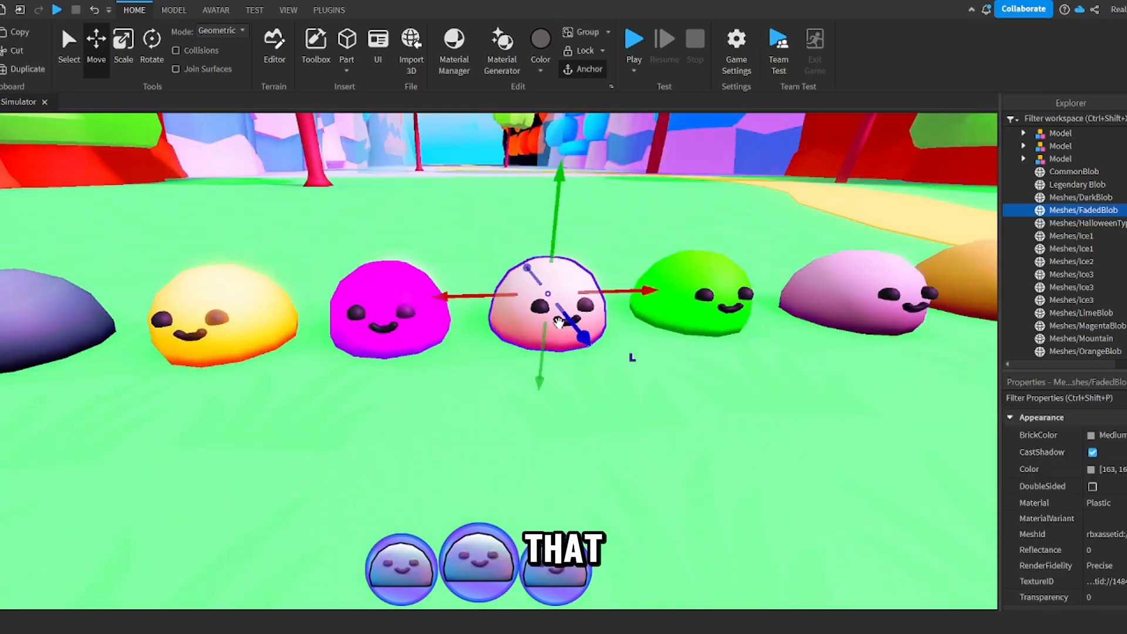
click(226, 320)
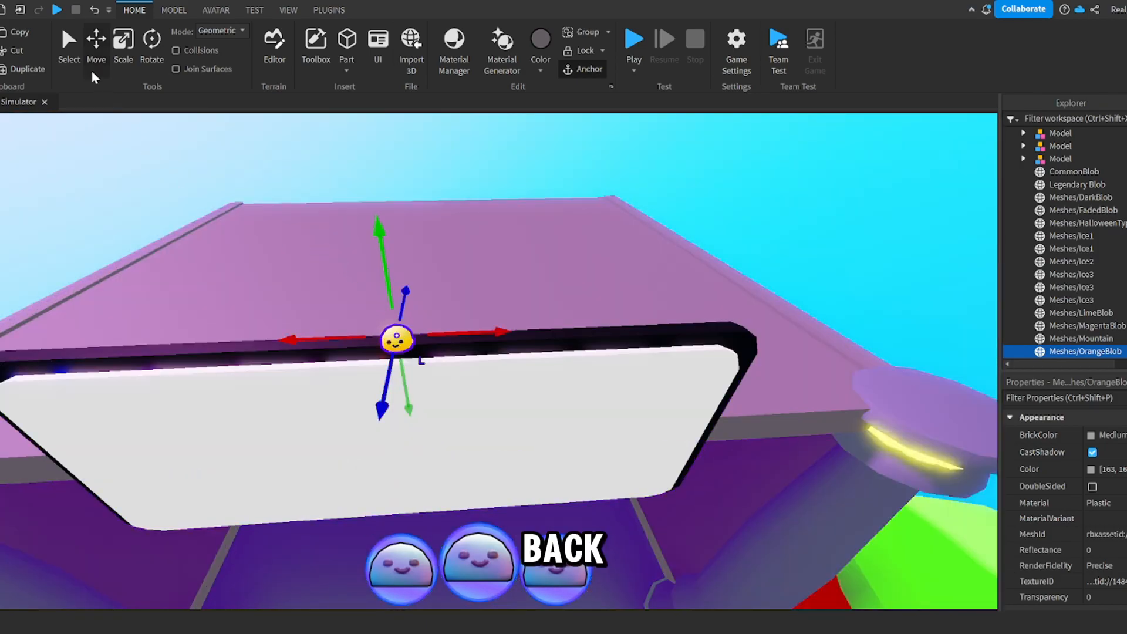
Step: Enlarge the orange blob and position it tilted between the sign and the nearby pillar
click(124, 46)
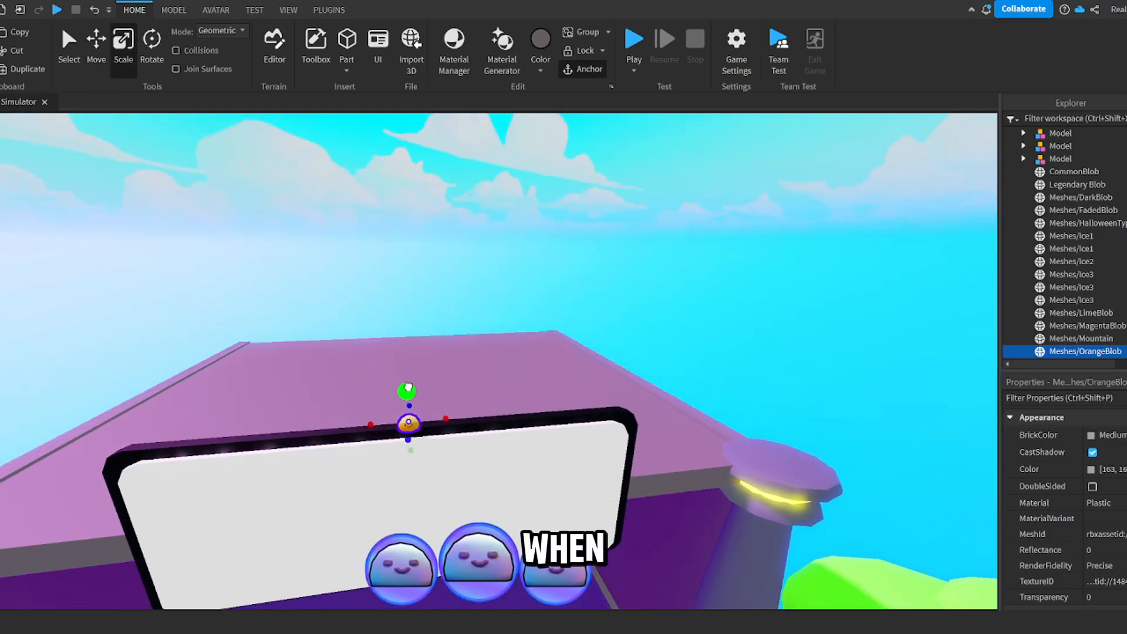
drag(380, 367, 431, 376)
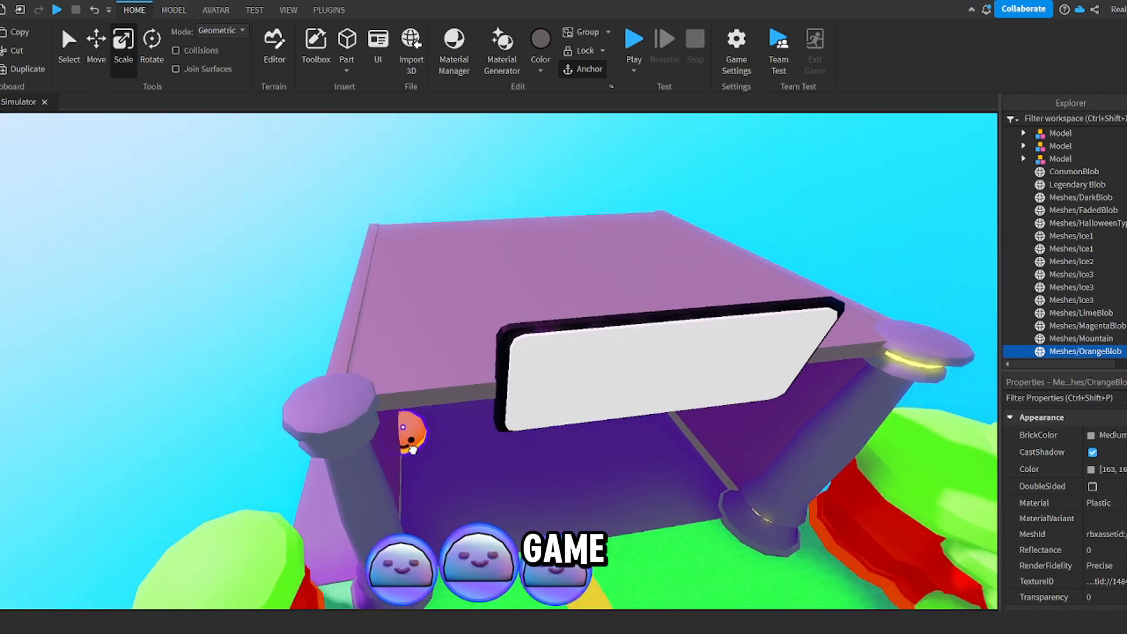
key(ctrl+2)
drag(510, 468, 456, 452)
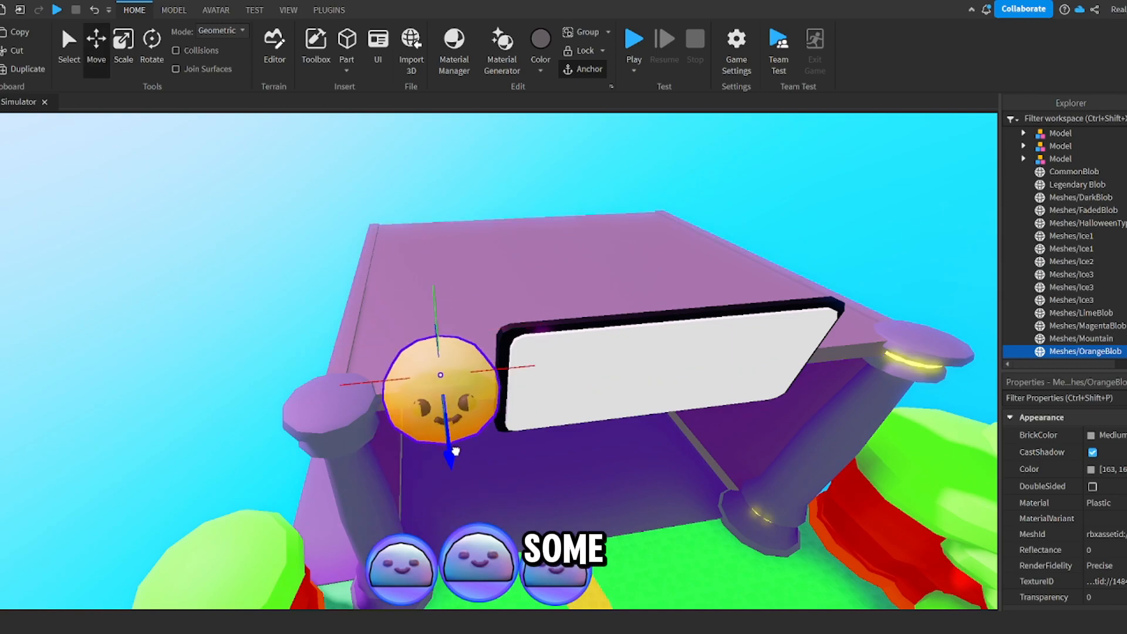
key(ctrl+4)
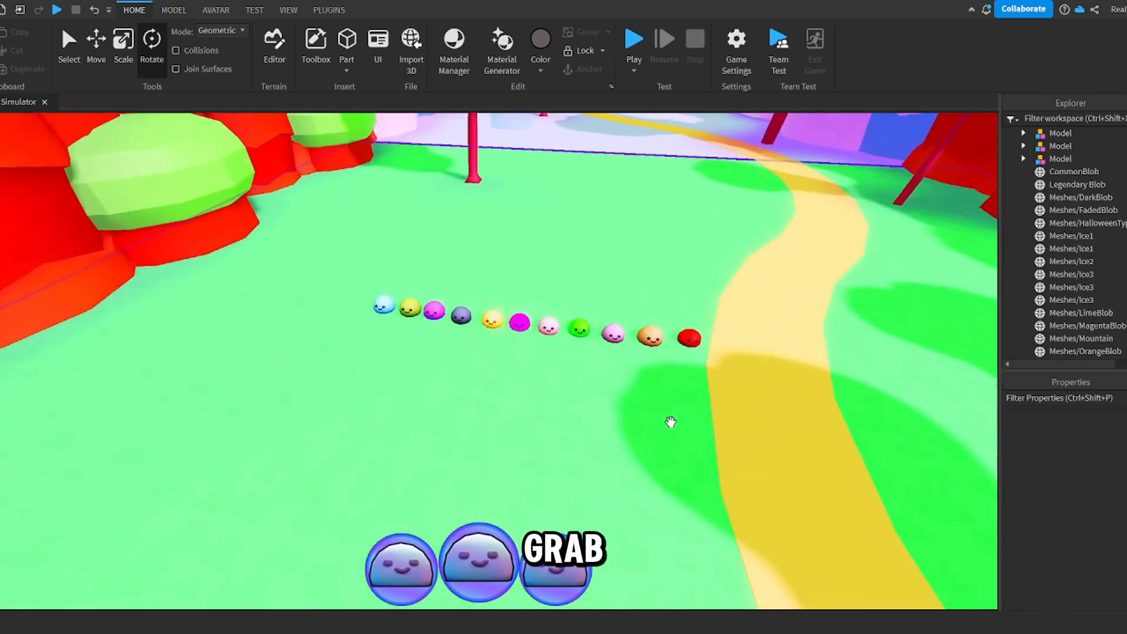
Step: Duplicate the light blue blob and place an enlarged copy at the opposite end of the sign
scroll(670, 422, up, 4)
scroll(486, 313, up, 3)
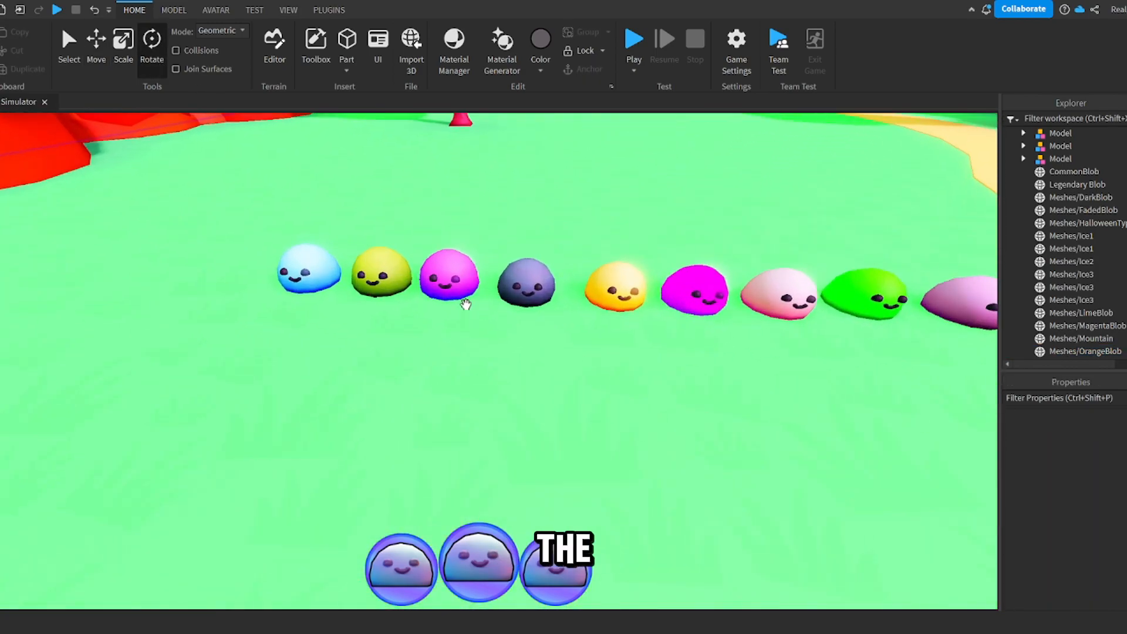
click(333, 271)
key(ctrl+d)
drag(309, 264, 288, 392)
right_drag(286, 388, 289, 394)
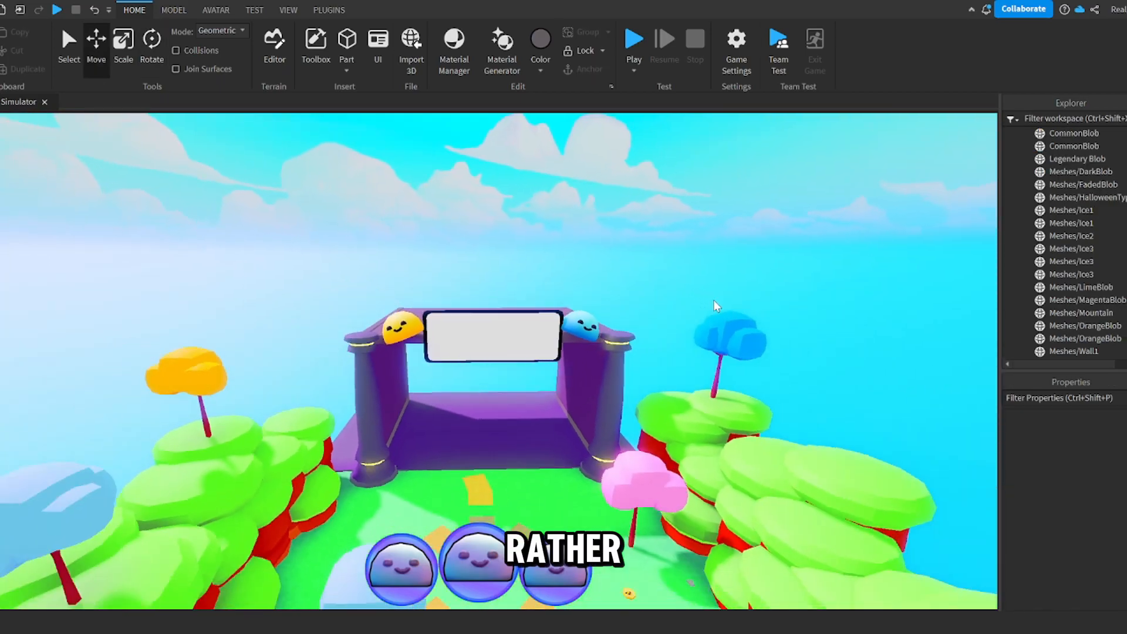
Step: Open the ThreeDText plugin for adding 3D lettering to the gateway sign
scroll(713, 301, up, 4)
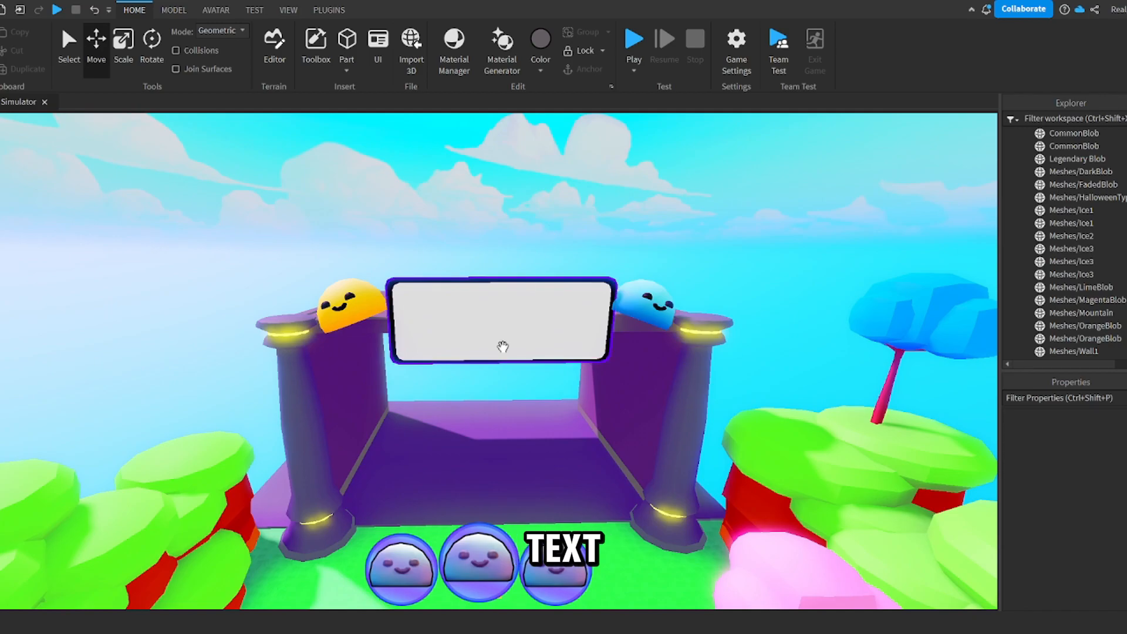
click(327, 10)
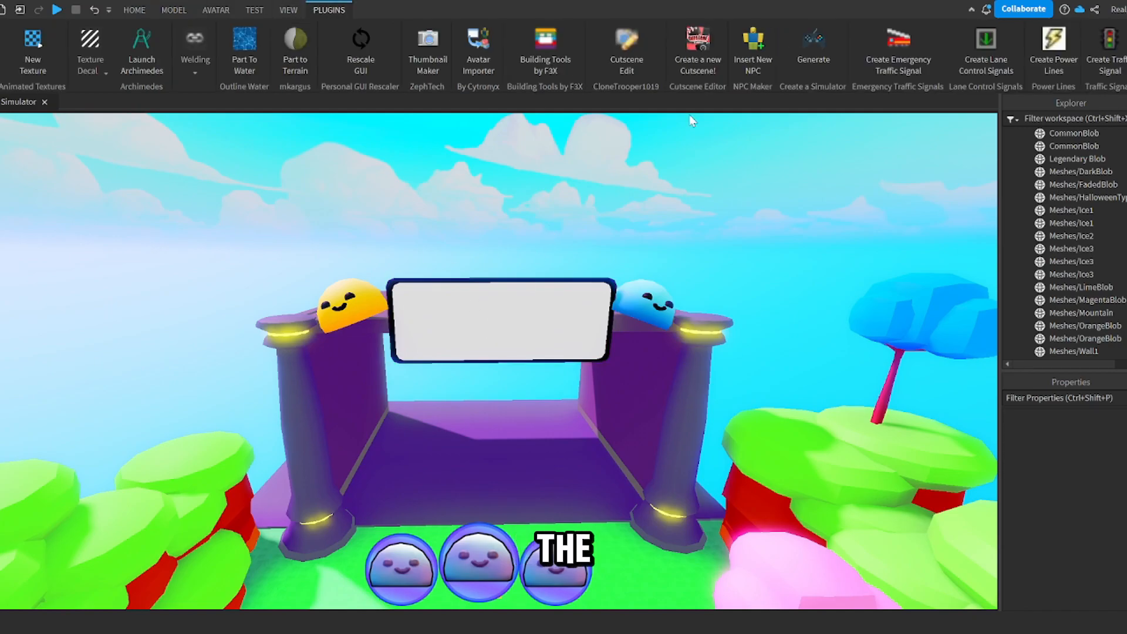
scroll(564, 59, down, 8)
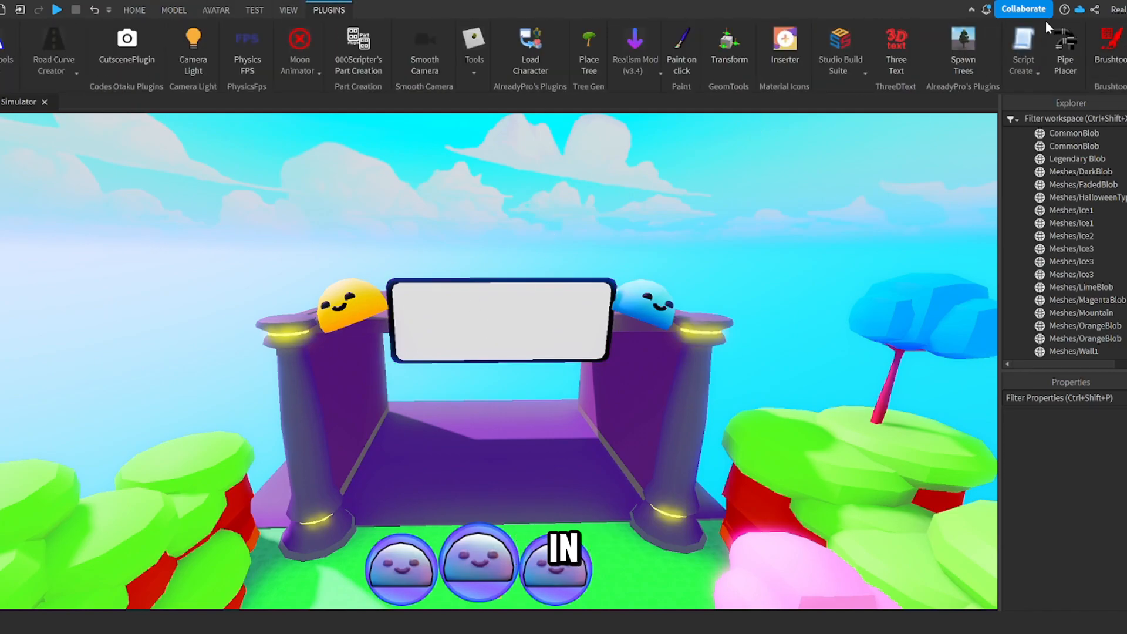
click(888, 63)
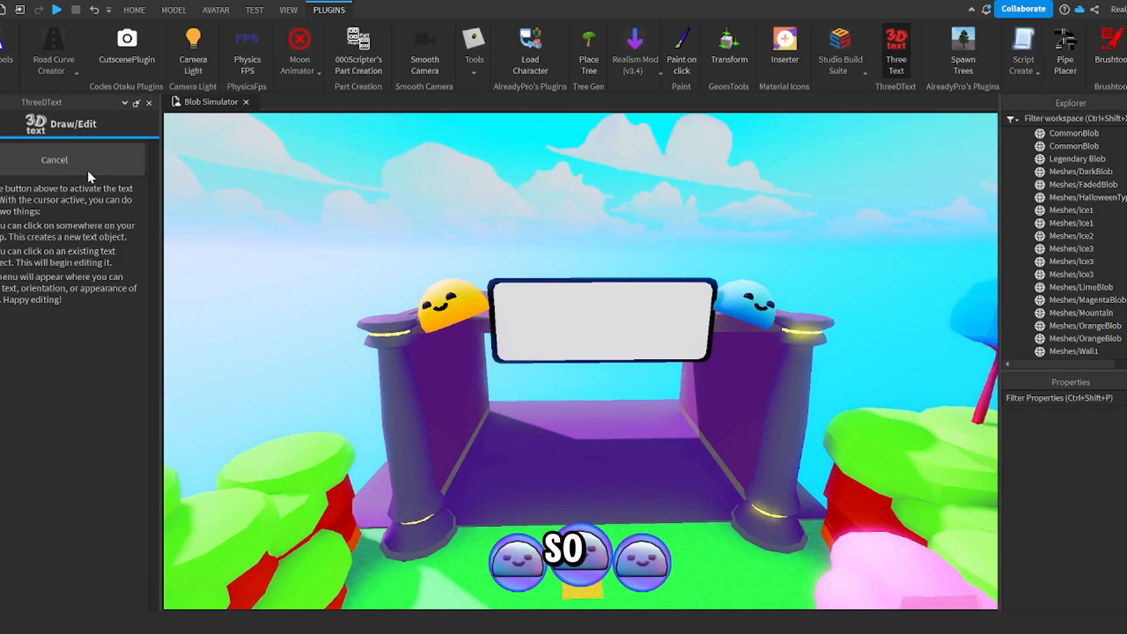
click(608, 329)
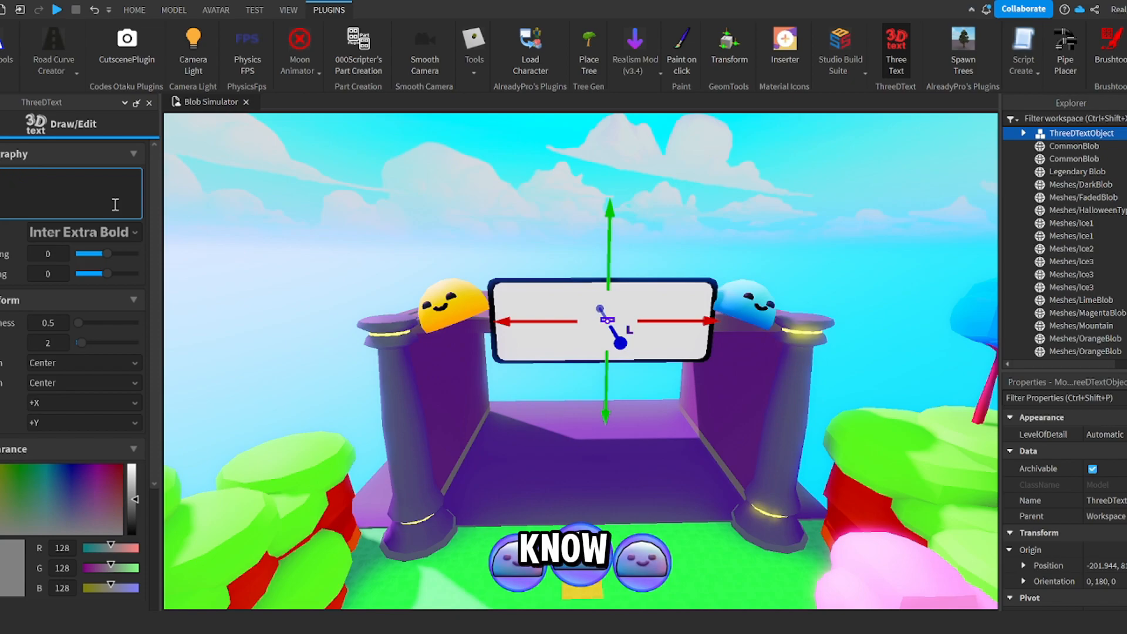
scroll(125, 366, down, 3)
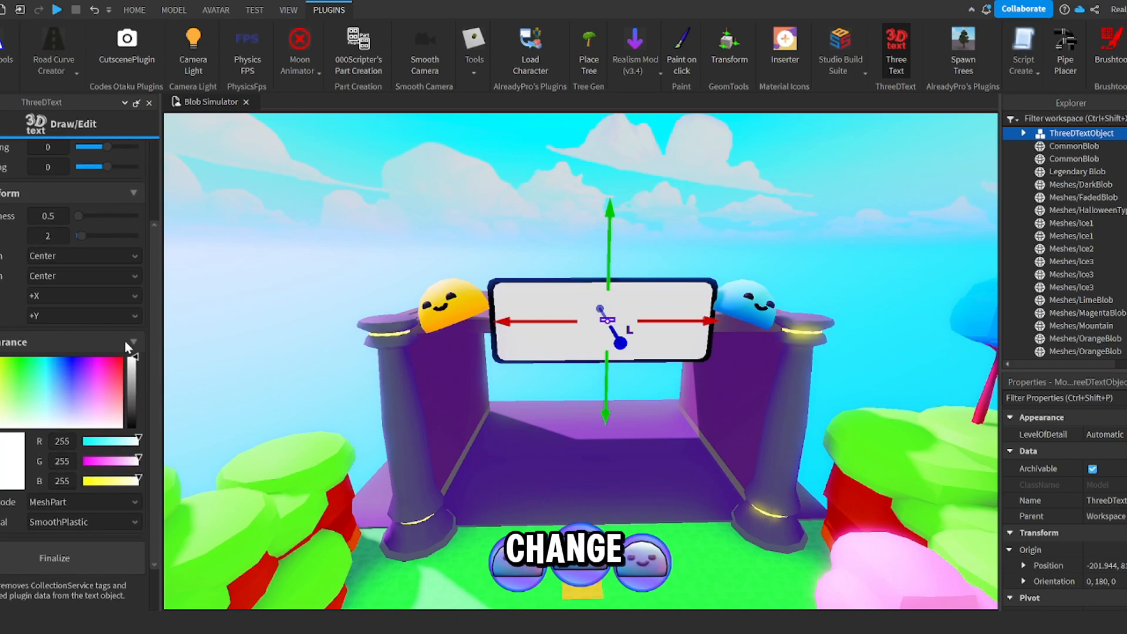
scroll(120, 355, up, 3)
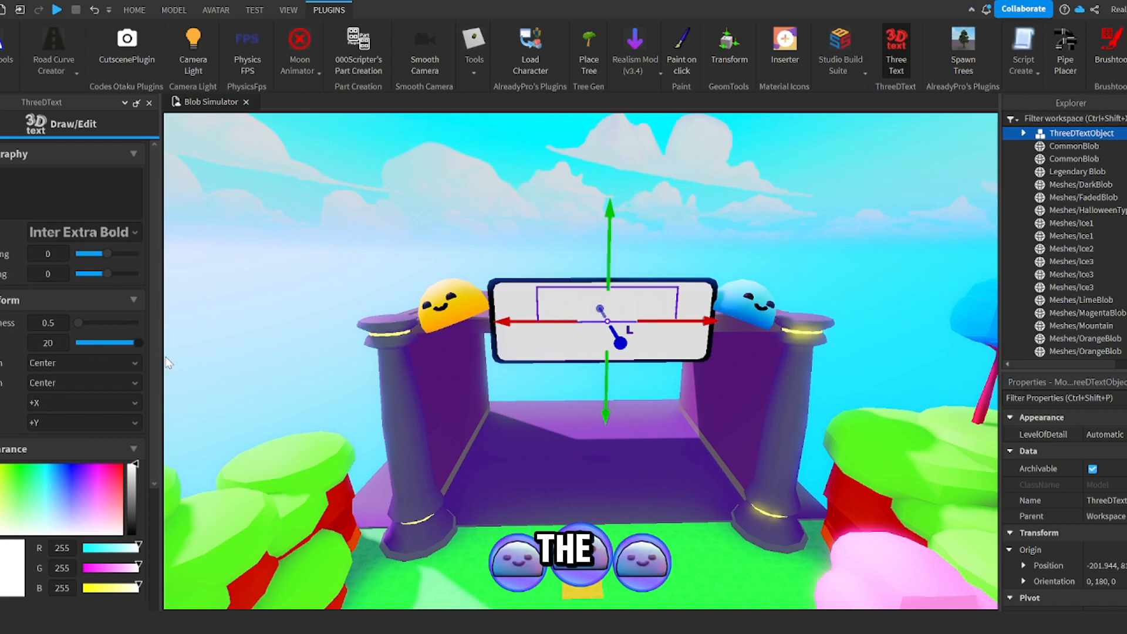
click(79, 322)
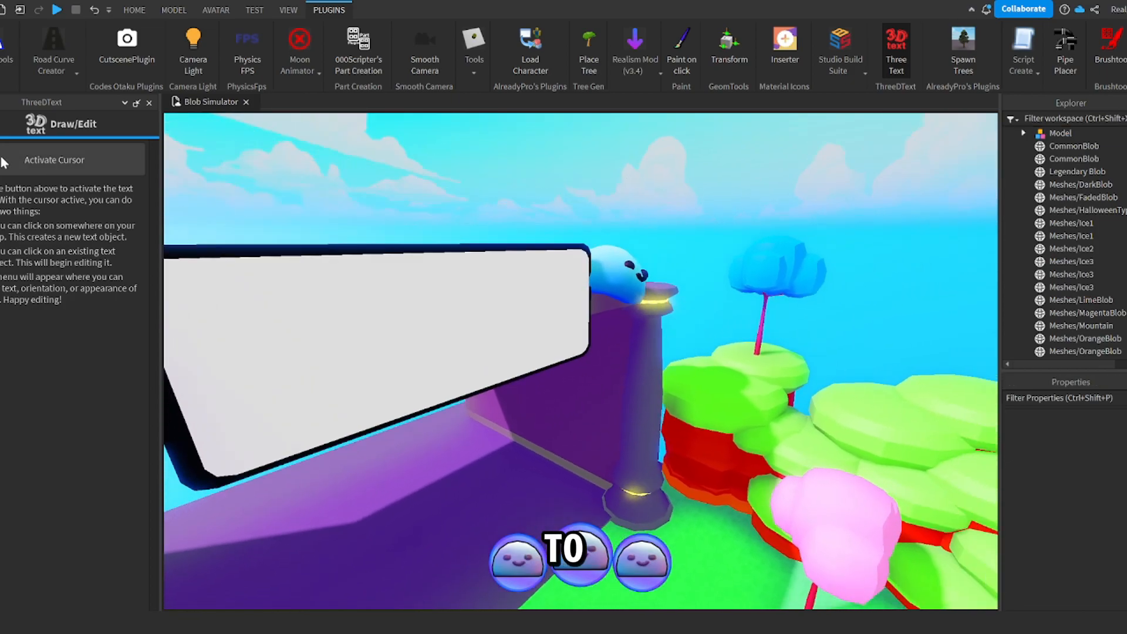
Step: Place the 3D text "Blobs!" on the sign in the Baloo font with a size of 20
click(439, 327)
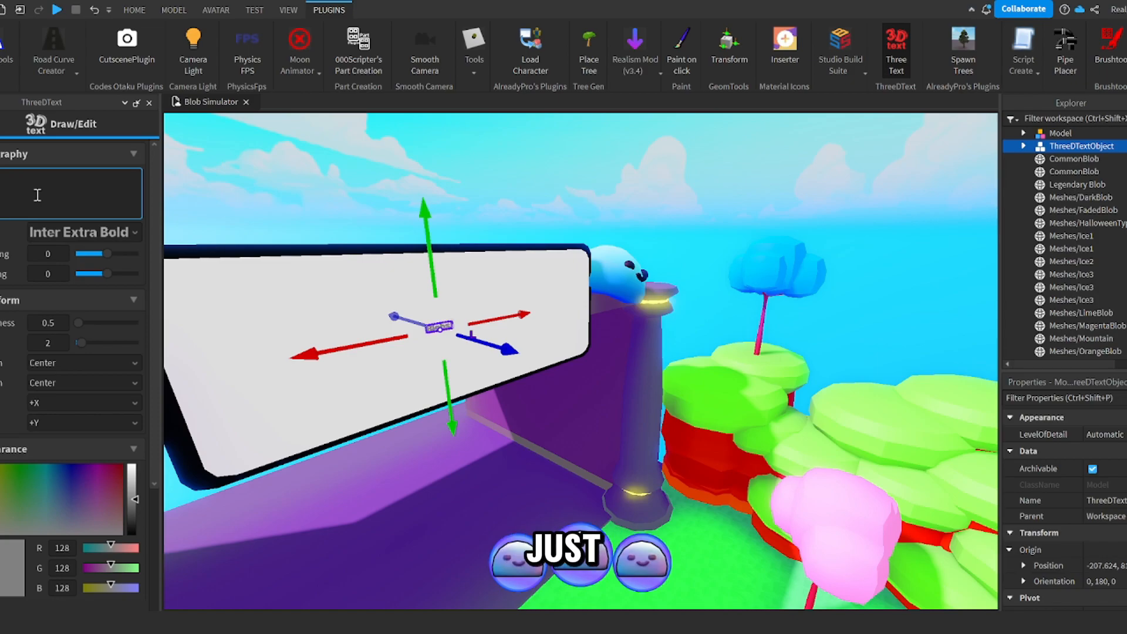
click(65, 235)
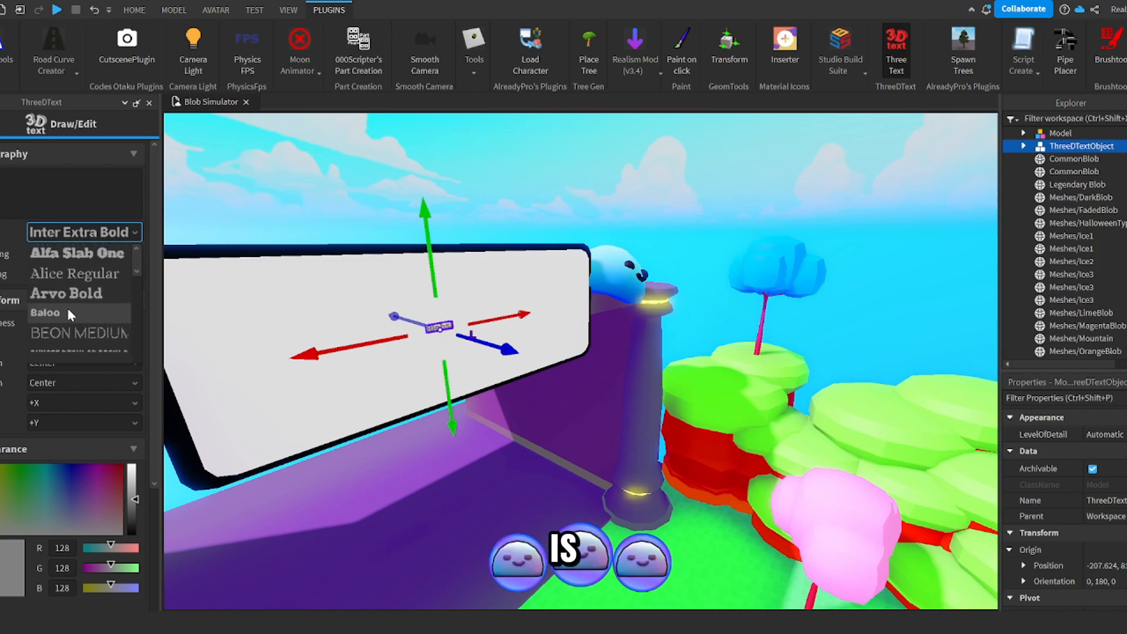
click(66, 310)
scroll(67, 313, down, 3)
drag(83, 233, 151, 237)
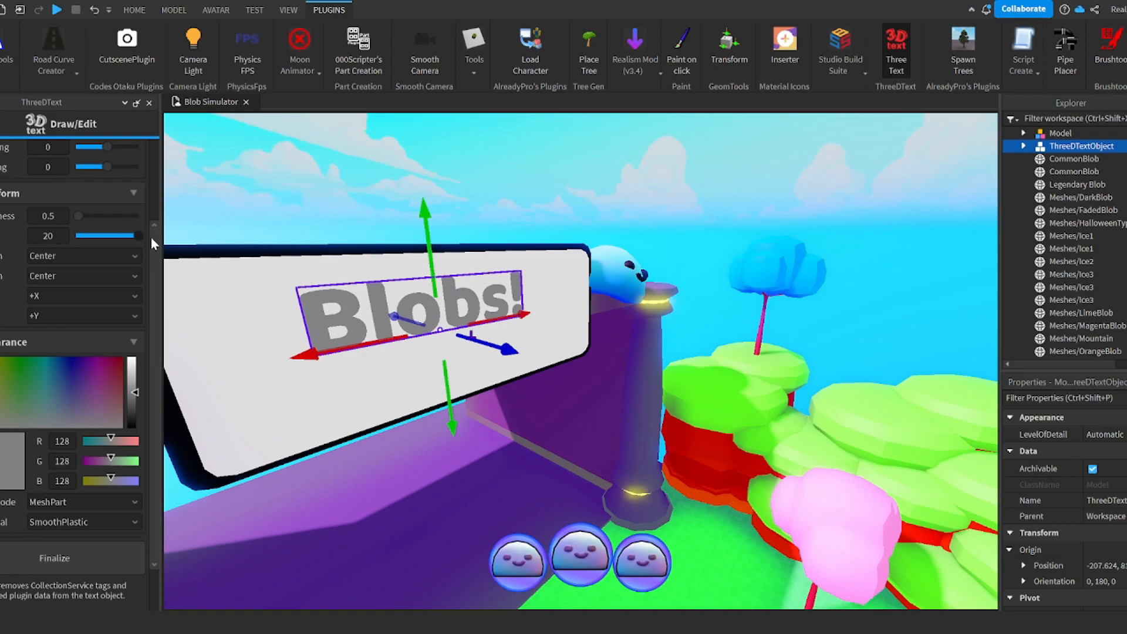
Step: Set the sign text's thickness to 3 and its colour to white (255, 255, 255), and finalize it
drag(74, 222, 93, 218)
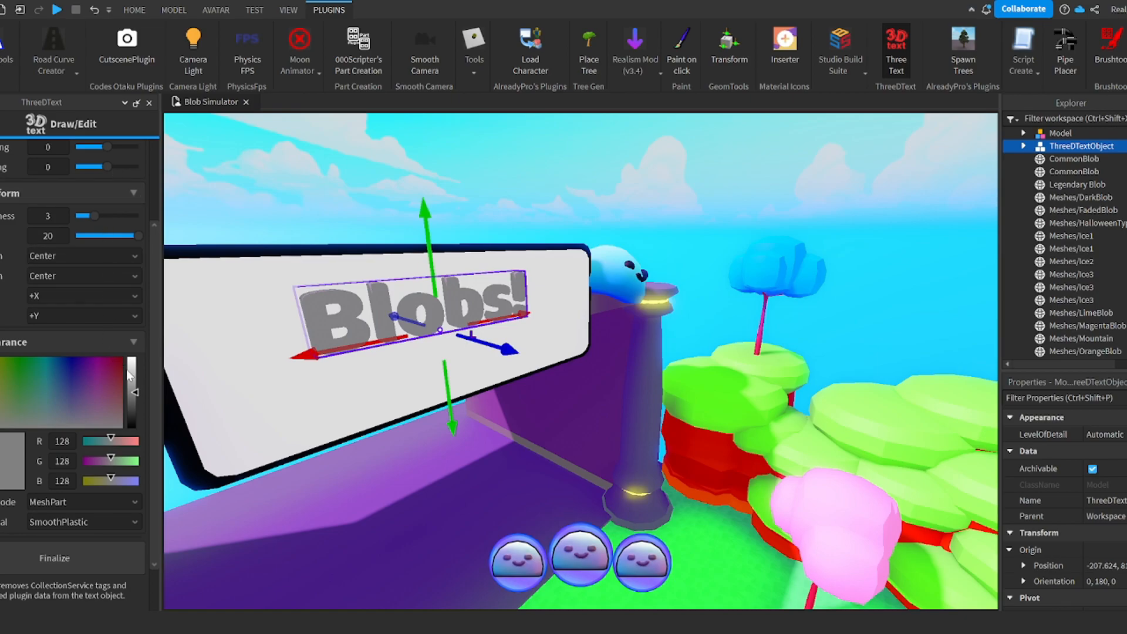
drag(128, 373, 130, 336)
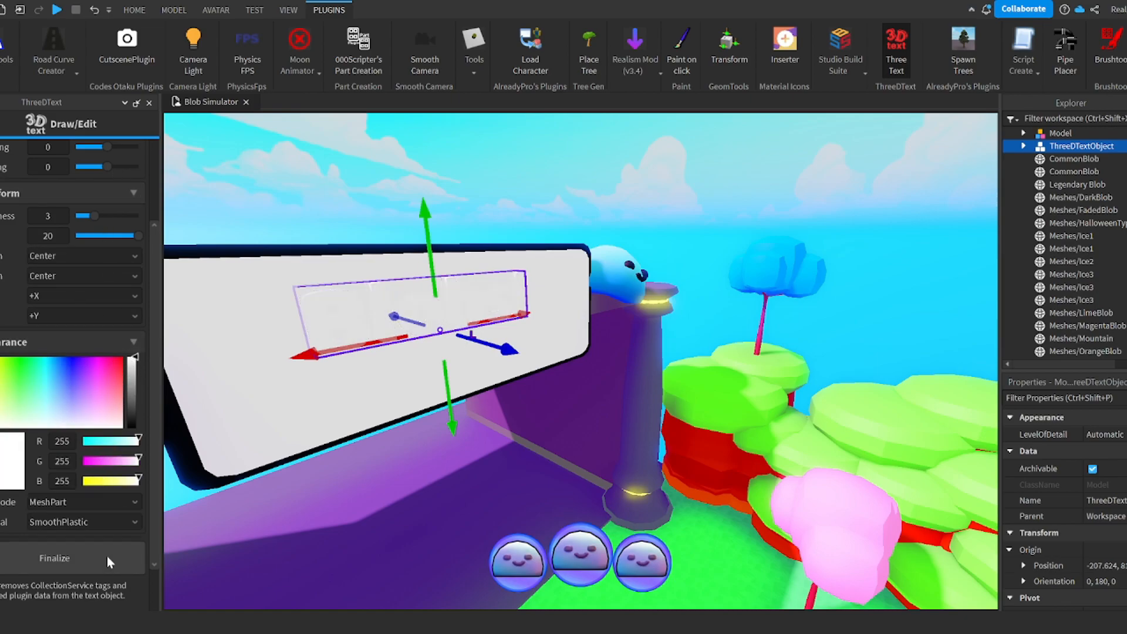
click(106, 554)
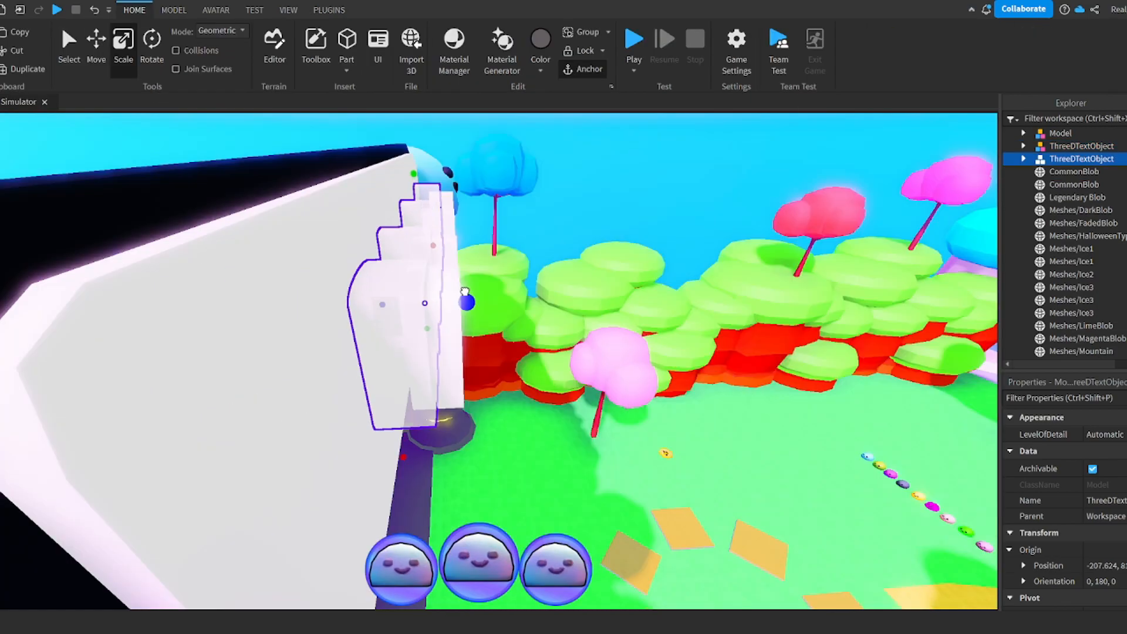
Step: Try to shift the individual dark backing letters so each one lines up behind its white "Blobs!" letter on the sign
right_drag(464, 292, 615, 205)
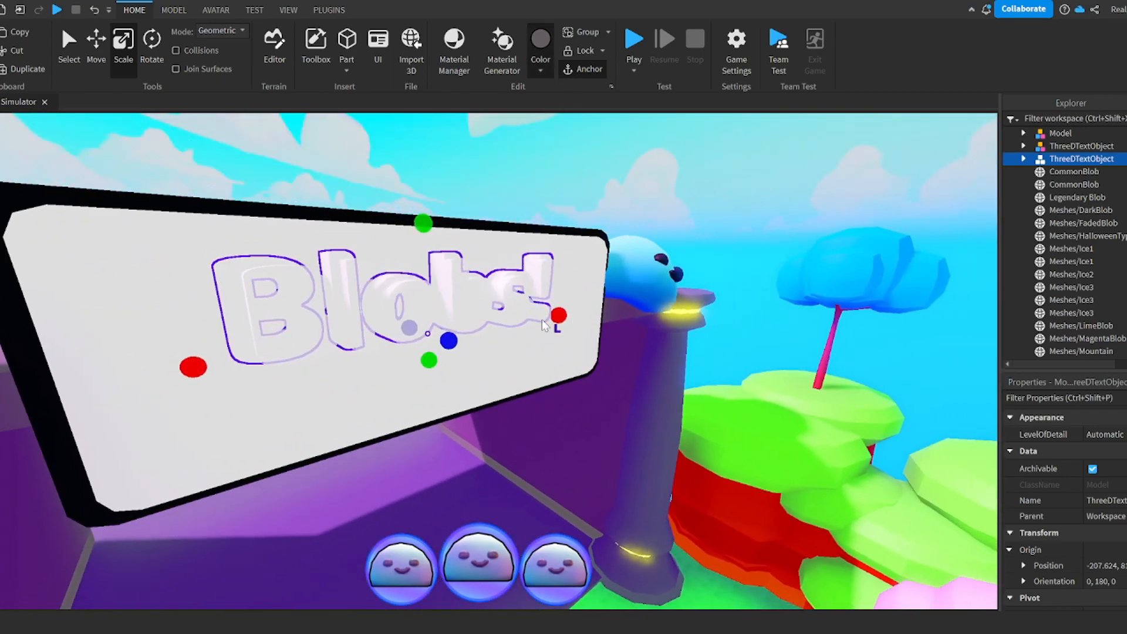
right_drag(578, 334, 575, 342)
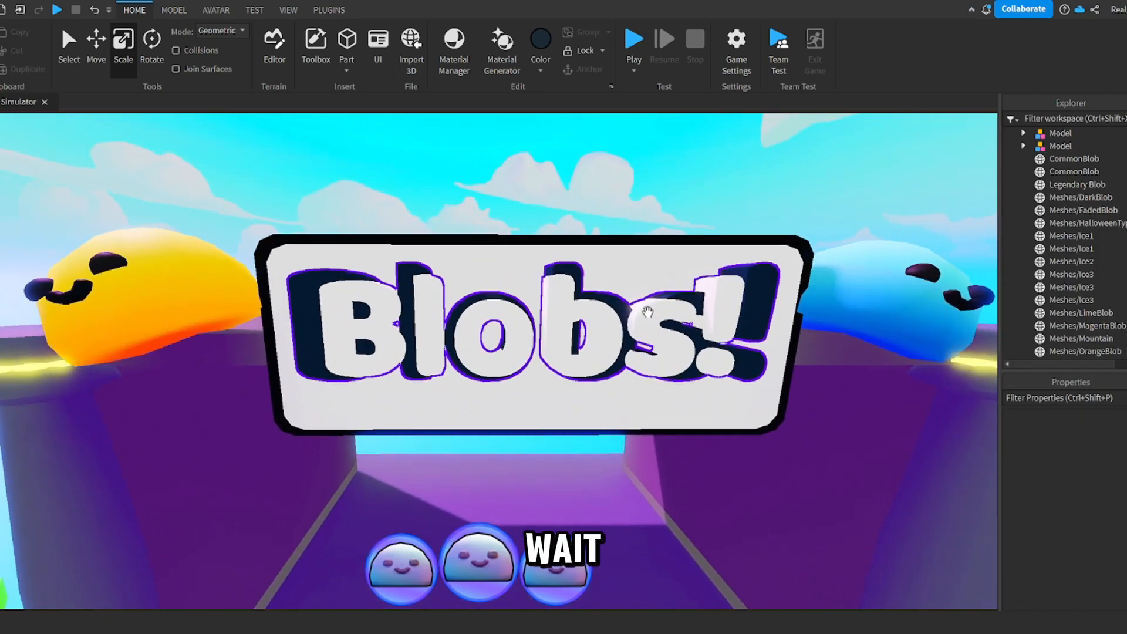
right_drag(647, 313, 423, 218)
alt+click(470, 254)
right_drag(470, 254, 420, 249)
alt+click(463, 252)
key(s)
click(98, 49)
right_drag(604, 296, 502, 332)
drag(550, 308, 588, 309)
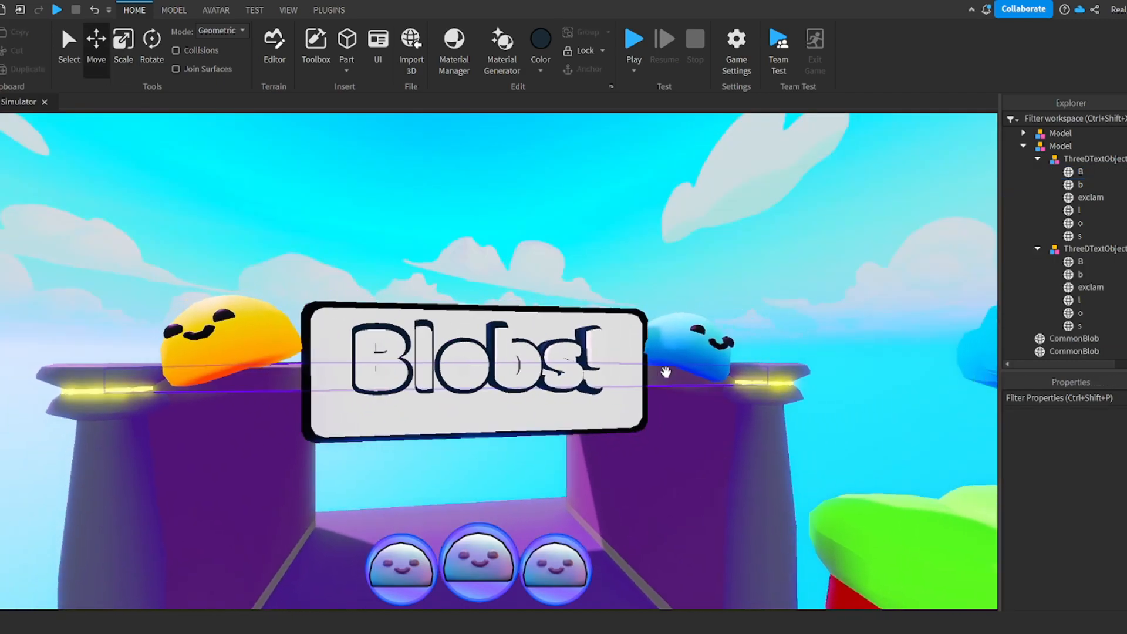
key(s)
key(w)
right_drag(605, 408, 607, 438)
Step: Undo the separate moves of the dark backing letters on the sign
key(ctrl+z)
key(ctrl+z)
key(ctrl+z)
key(ctrl+z)
key(ctrl+z)
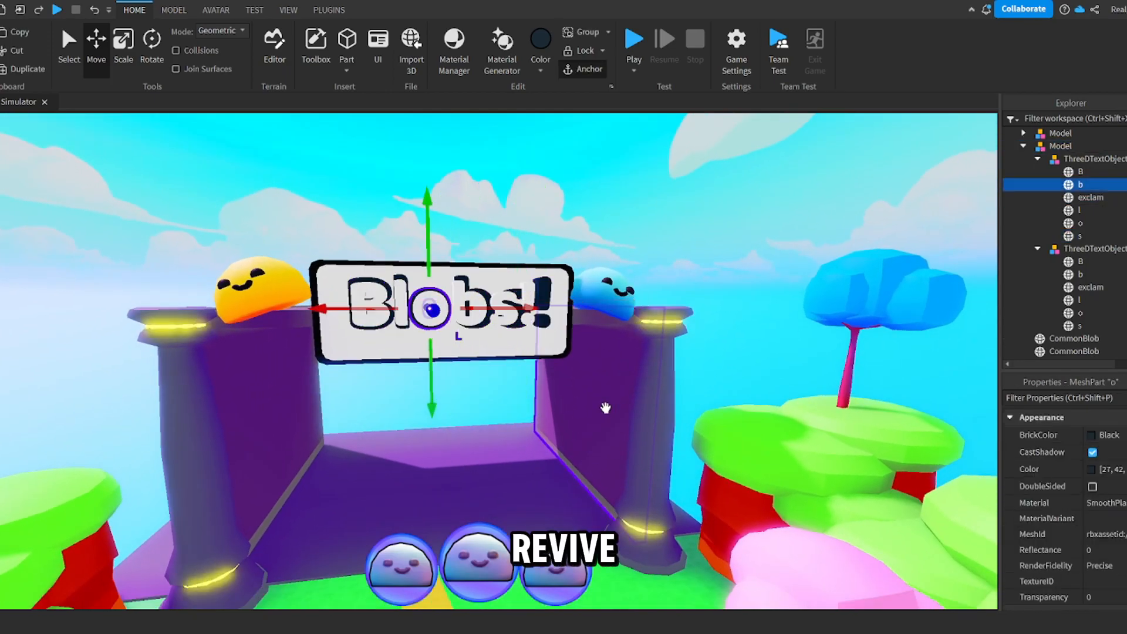
key(ctrl+z)
key(ctrl+z)
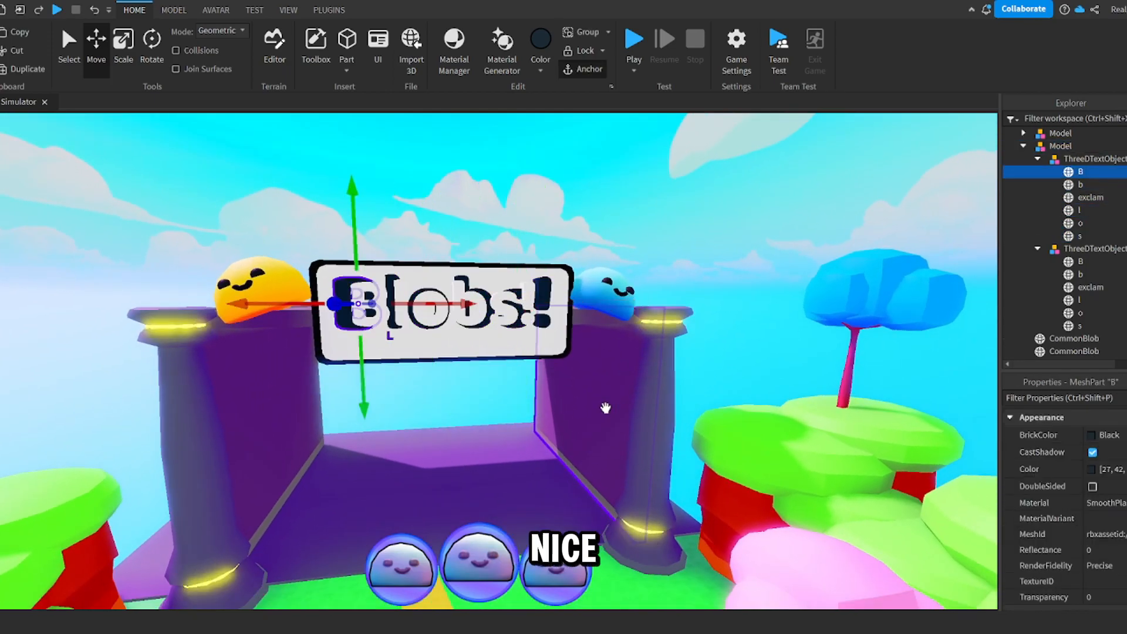
Step: Bring the white "Blobs!" text object forward of its dark backing and recolour it light blue
click(408, 338)
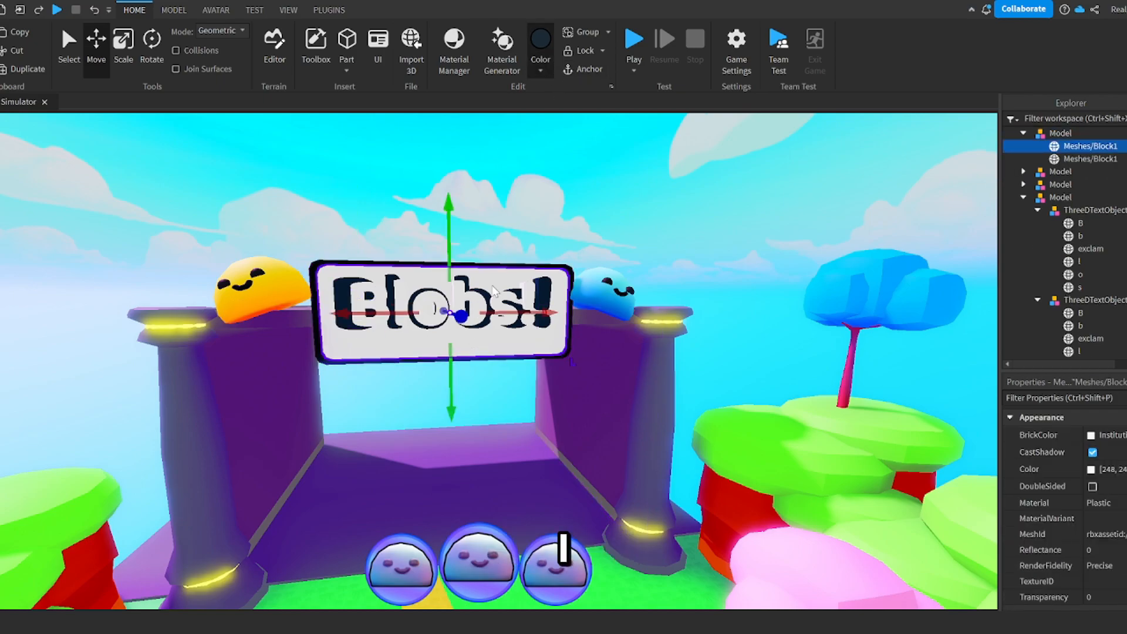
click(428, 300)
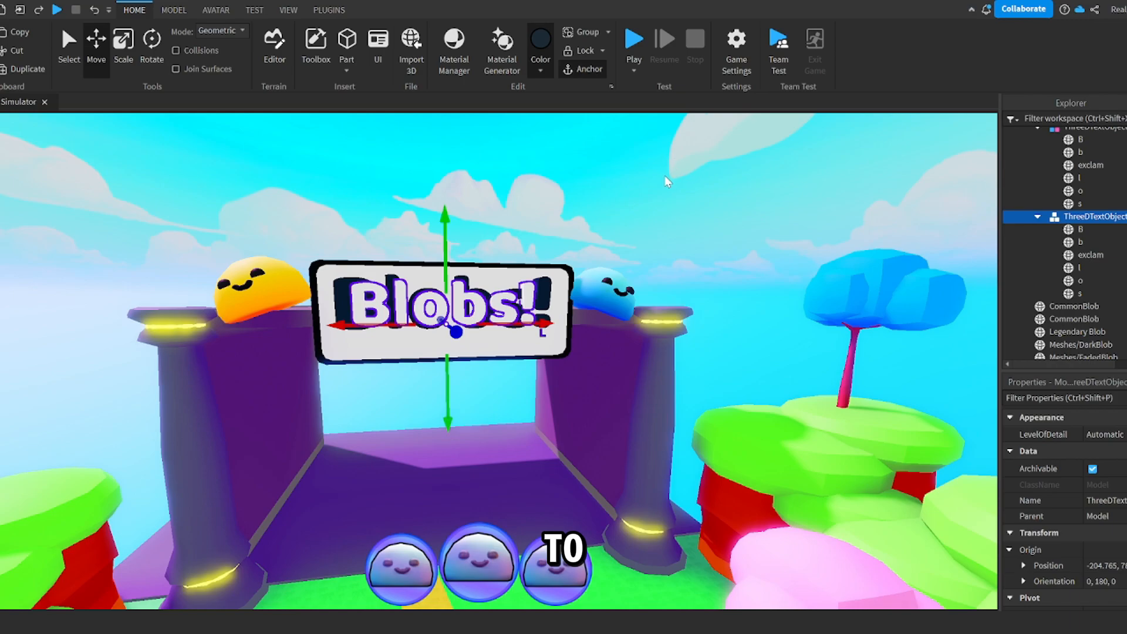
click(625, 242)
scroll(540, 306, up, 4)
right_drag(540, 306, 555, 315)
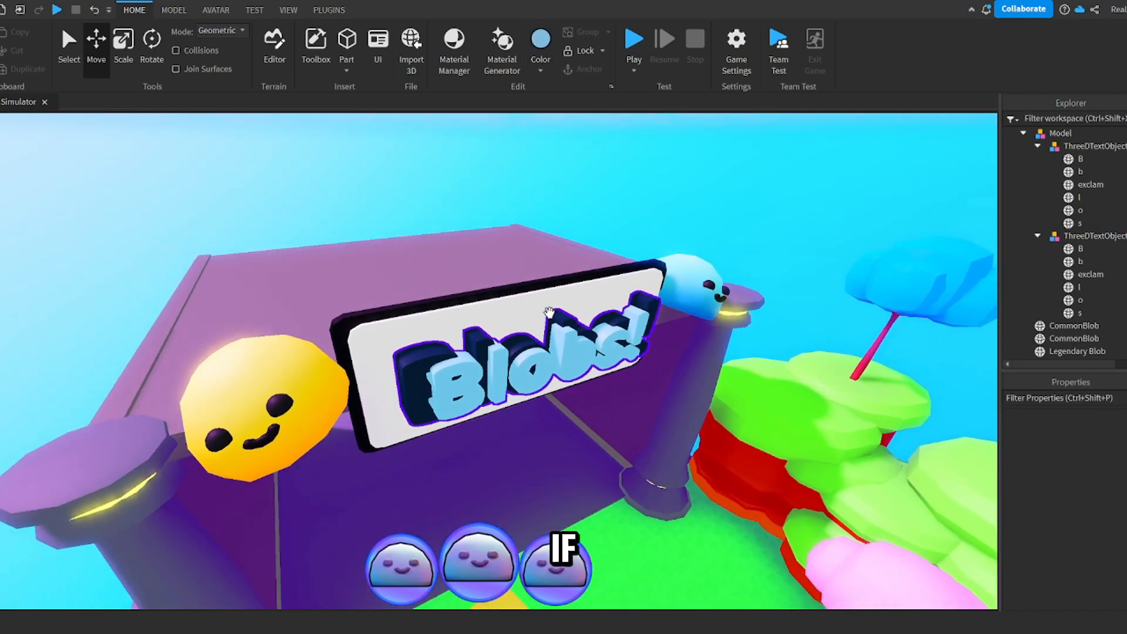
Step: Select the sign board, its Blobs lettering and the blobs beside it together
click(675, 305)
drag(780, 308, 719, 288)
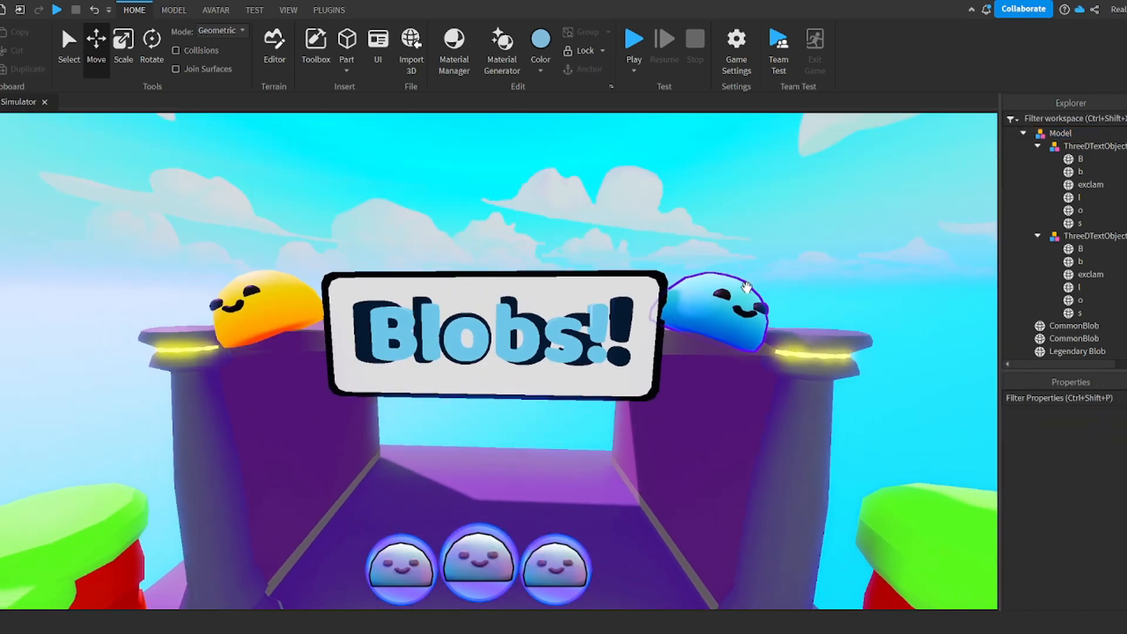
right_drag(747, 287, 757, 301)
scroll(757, 301, up, 1)
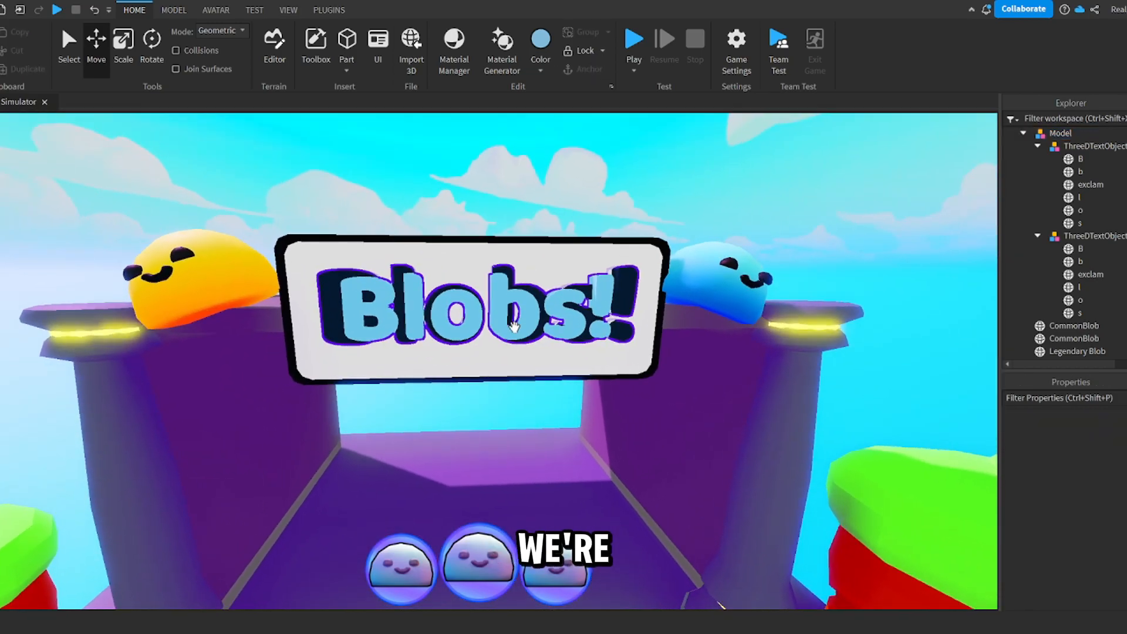
click(517, 322)
scroll(528, 308, down, 5)
ctrl+click(558, 338)
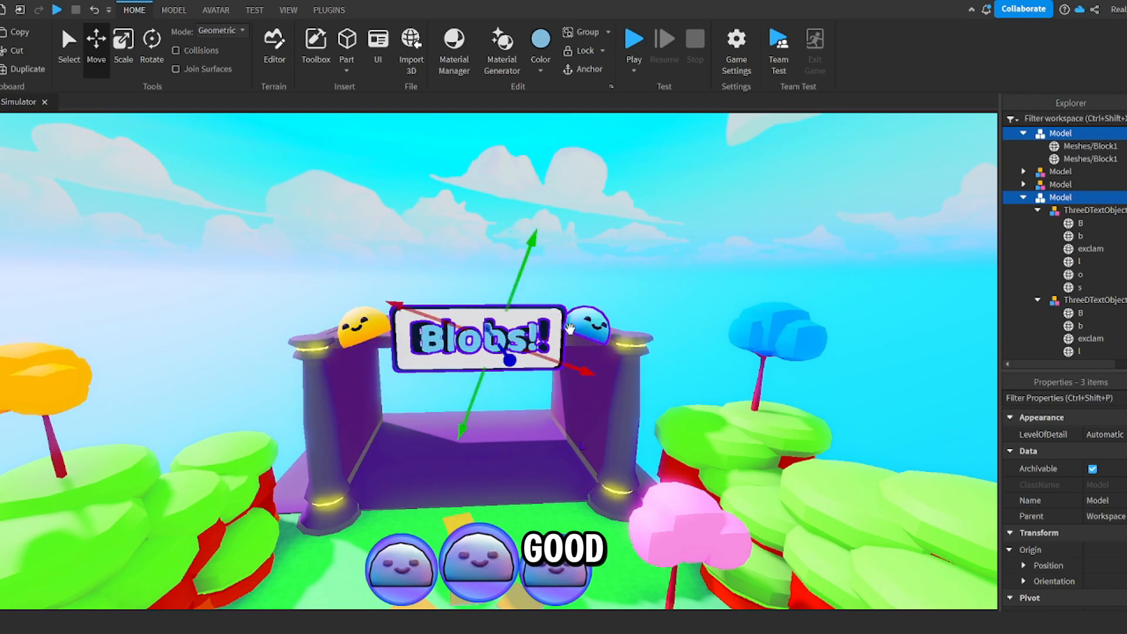
ctrl+click(593, 323)
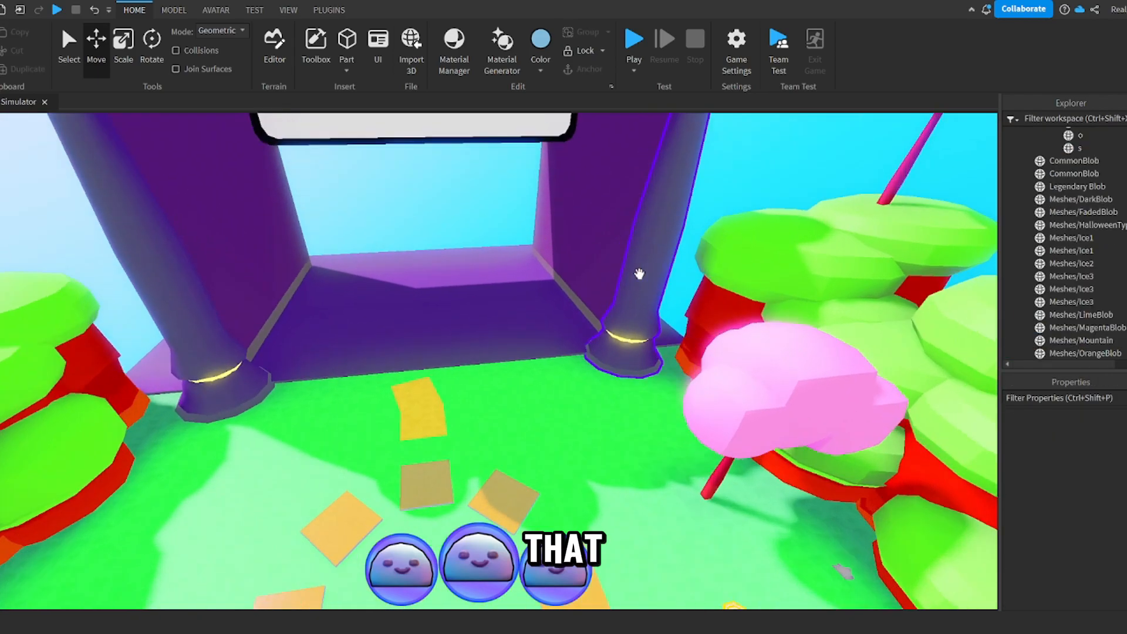
Step: Add a back wall part that closes off the rear of the purple booth
key(w)
right_drag(639, 274, 639, 274)
click(639, 274)
key(s)
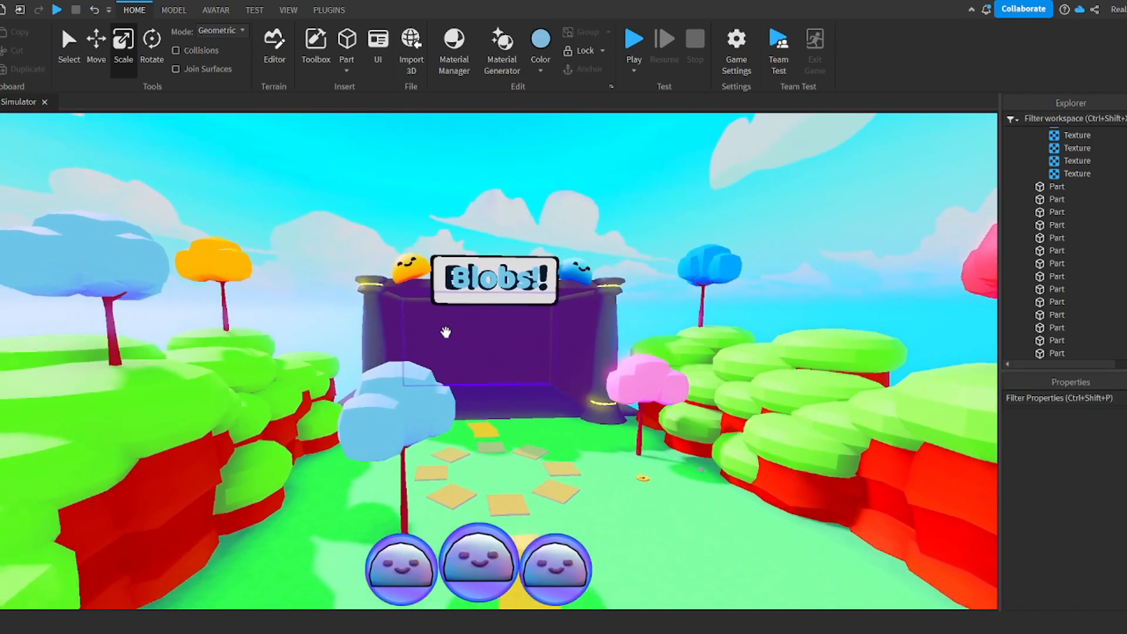
Step: Select the booth's roof part and examine how it fits over the walls and pillars
key(w)
mouse_move(446, 332)
right_down()
mouse_move(447, 358)
mouse_move(453, 317)
right_up()
key(s)
key(w)
key(s)
click(564, 305)
key(w)
drag(678, 174, 677, 191)
right_drag(678, 191, 677, 191)
key(s)
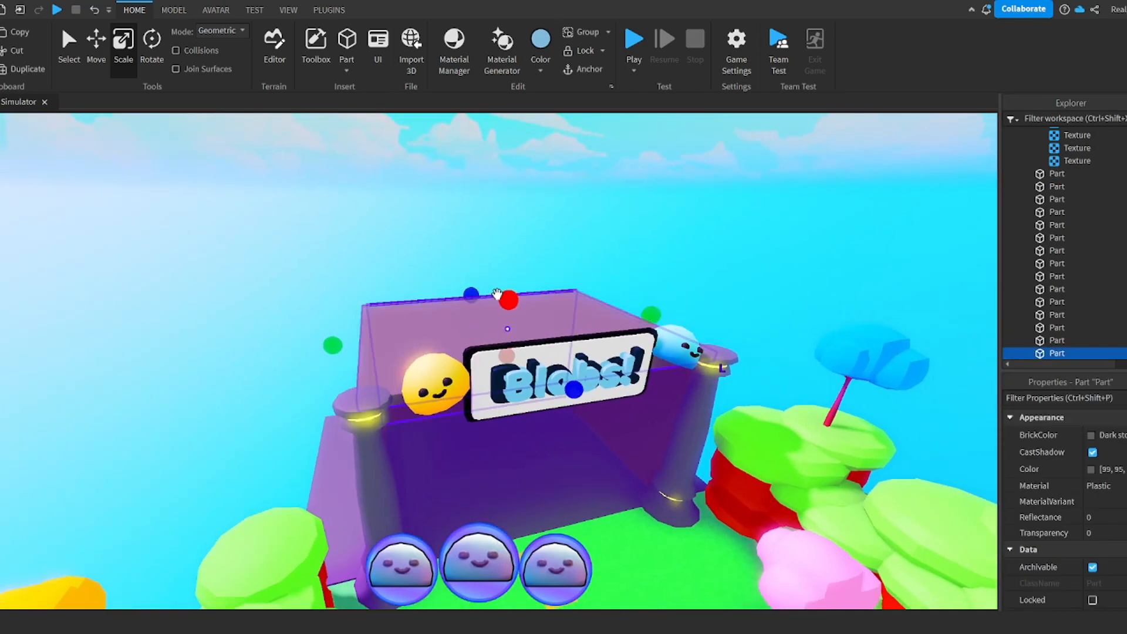
Step: Select the booth's pillars and examine from close up how they meet the walls and floor
click(360, 421)
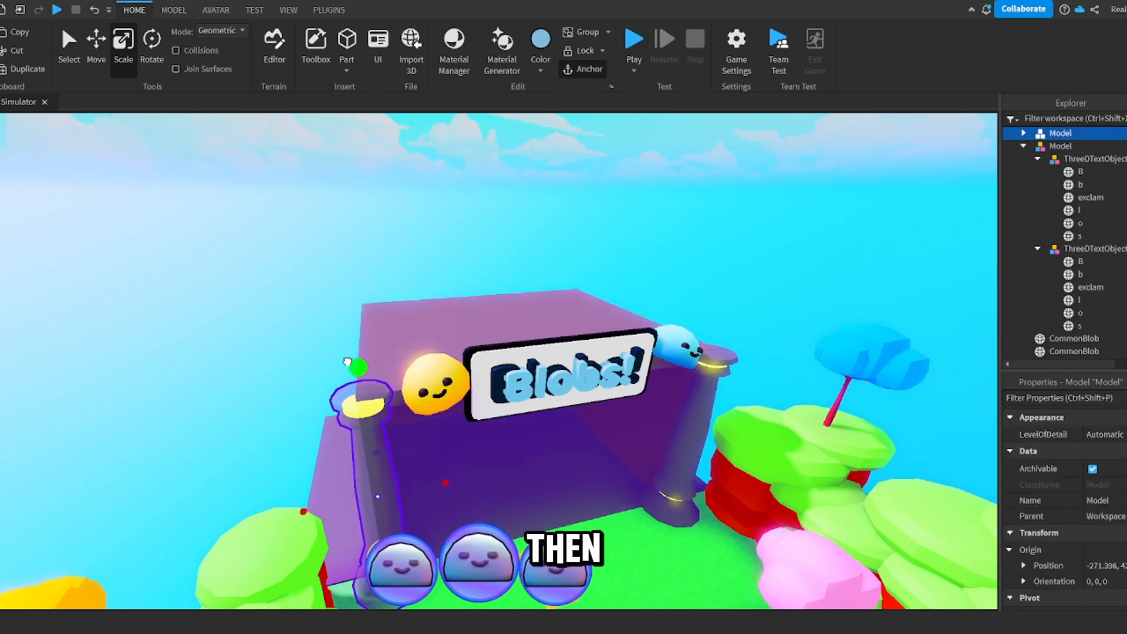
key(d)
click(673, 372)
click(706, 291)
right_drag(703, 332, 705, 333)
key(w)
key(s)
key(w)
key(w)
click(624, 284)
right_drag(573, 347, 573, 346)
right_drag(732, 216, 732, 217)
key(s)
key(w)
right_drag(580, 275, 580, 275)
key(s)
click(597, 232)
Step: Move the grass-topped rock wall pieces closer to the booth's pillars on both sides
key(w)
right_drag(424, 262, 424, 262)
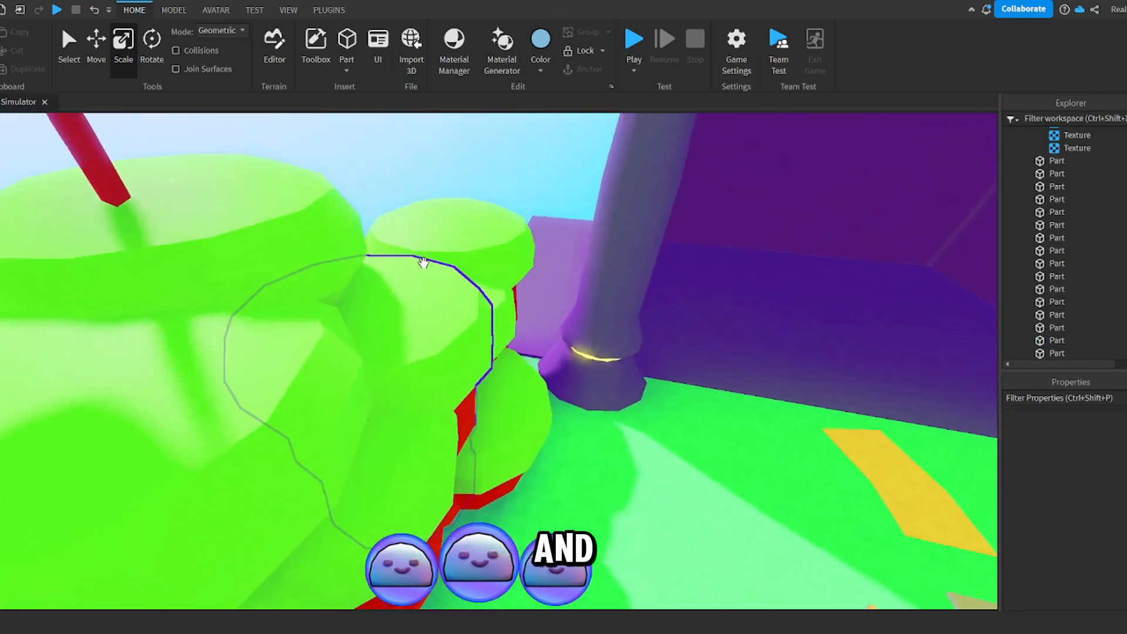
key(s)
click(374, 232)
drag(507, 299, 543, 345)
drag(452, 332, 474, 307)
drag(521, 190, 519, 209)
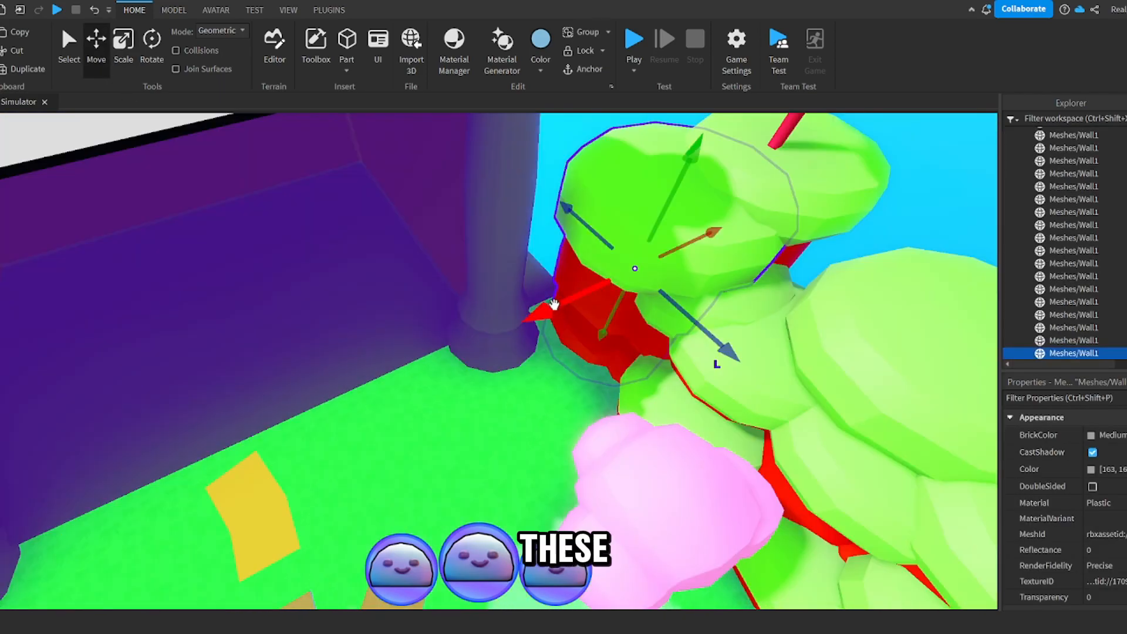
drag(716, 352, 606, 275)
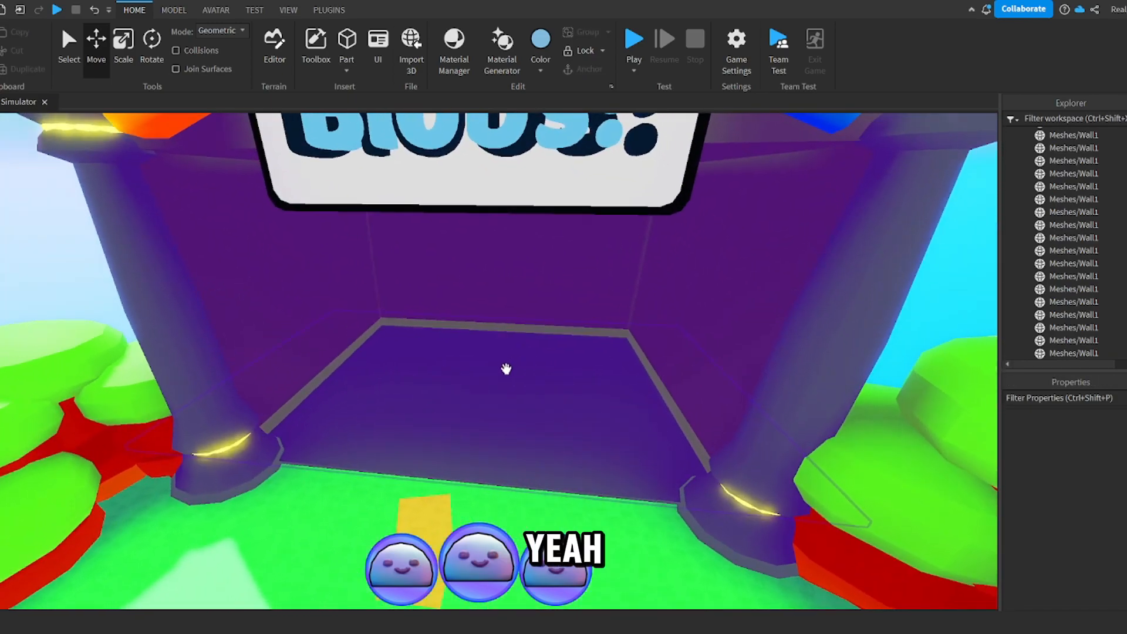
Step: Make a copy of the ceiling part, shrink it to a narrow strip near the side wall and colour it Institutional white
click(503, 370)
scroll(499, 329, up, 3)
scroll(493, 294, down, 5)
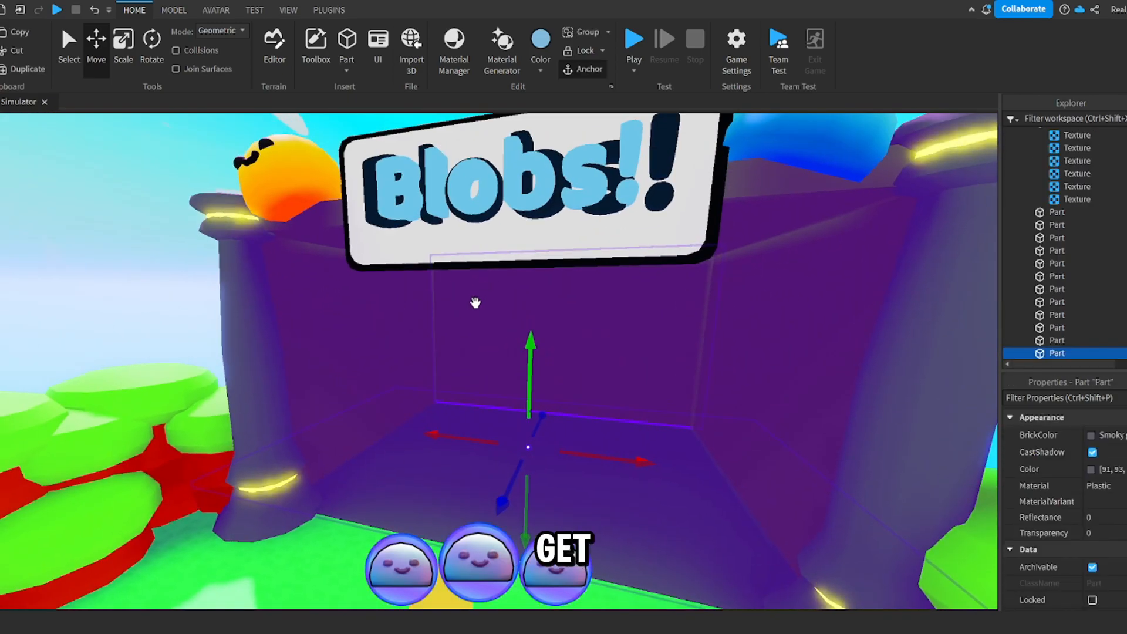
right_drag(475, 302, 610, 336)
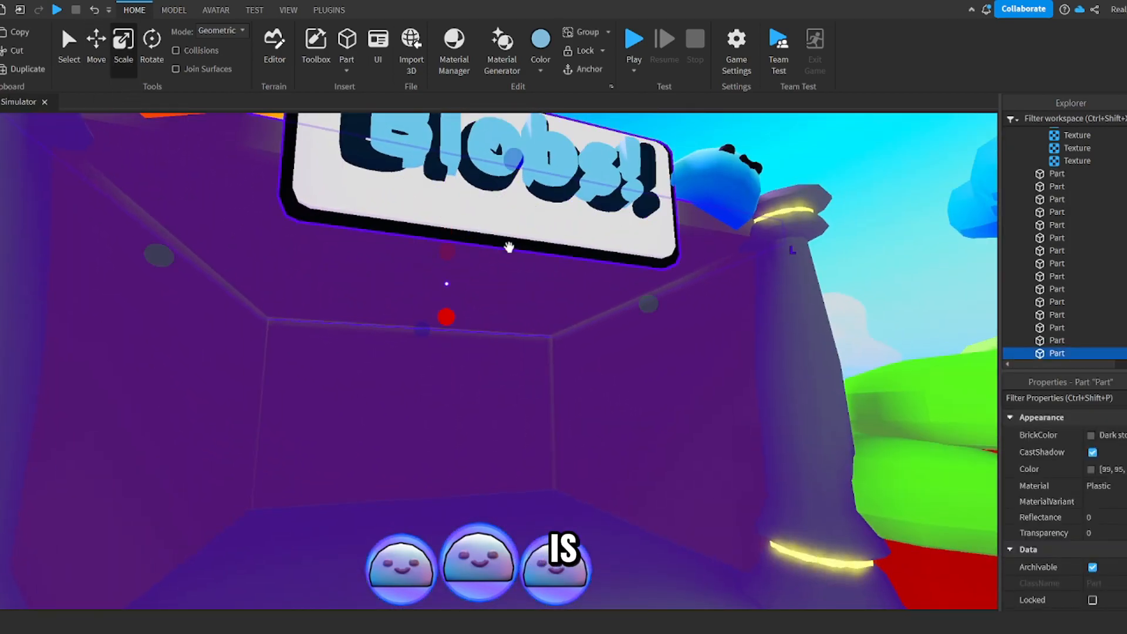
click(640, 302)
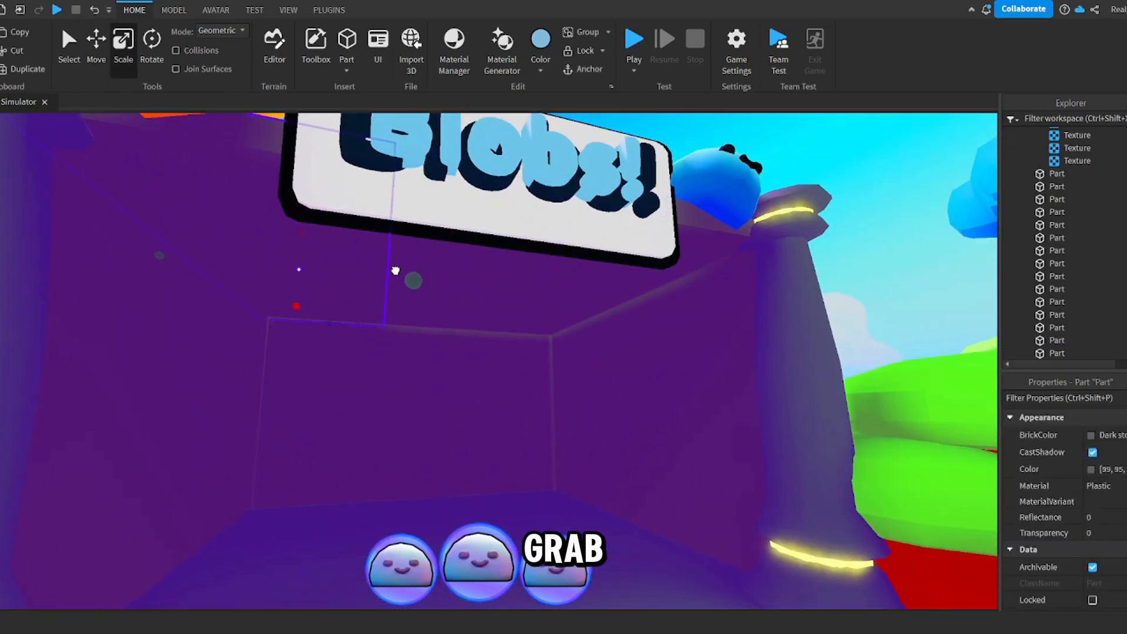
right_drag(197, 261, 333, 307)
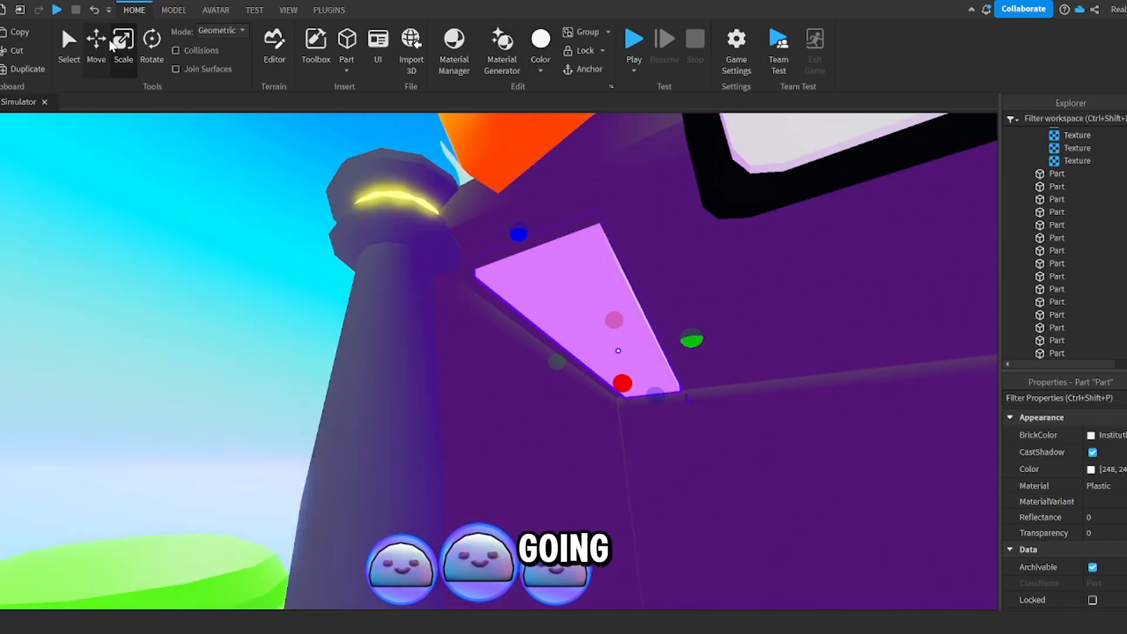
Step: Move the white ceiling strip a little away from the side wall
key(ctrl+2)
drag(724, 330, 775, 319)
right_drag(780, 329, 908, 438)
scroll(908, 438, up, 2)
Step: Set the ceiling strip's material to Neon and its transparency to 0.3
click(1121, 485)
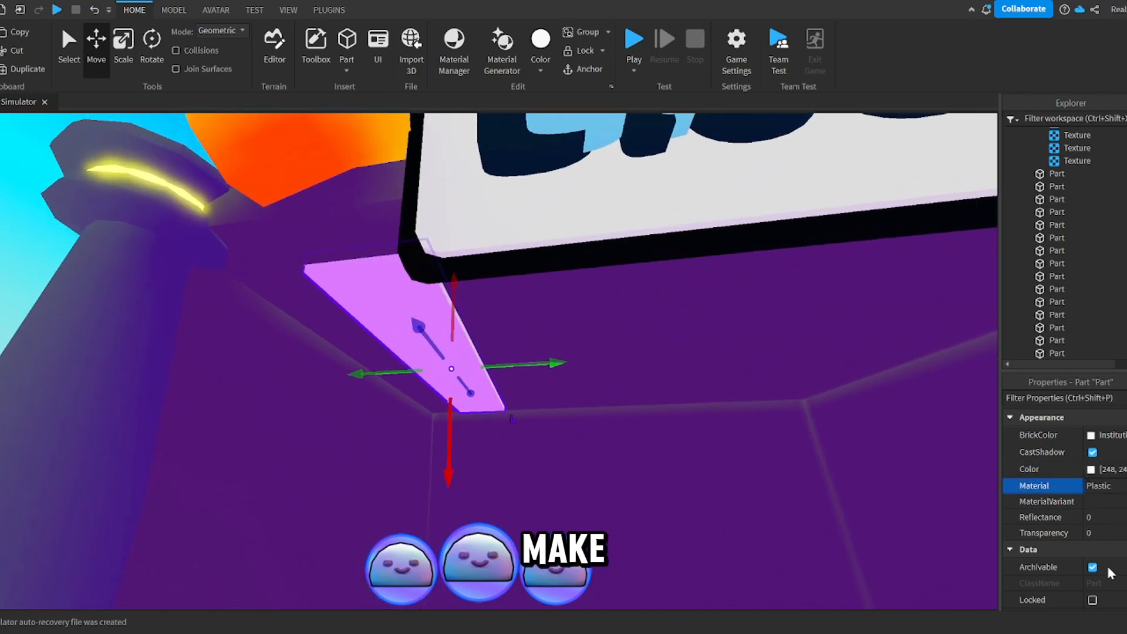
click(1108, 572)
click(1104, 533)
drag(1125, 532, 1125, 533)
click(726, 348)
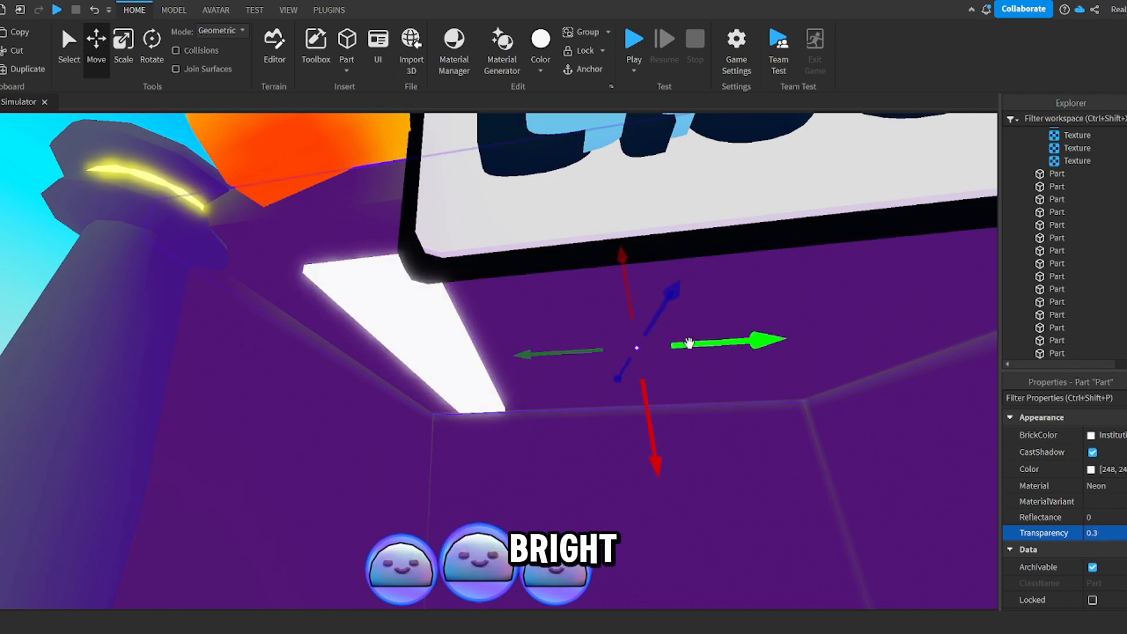
Step: Add a PointLight to the neon ceiling strip and select it
click(461, 324)
scroll(1070, 350, down, 1)
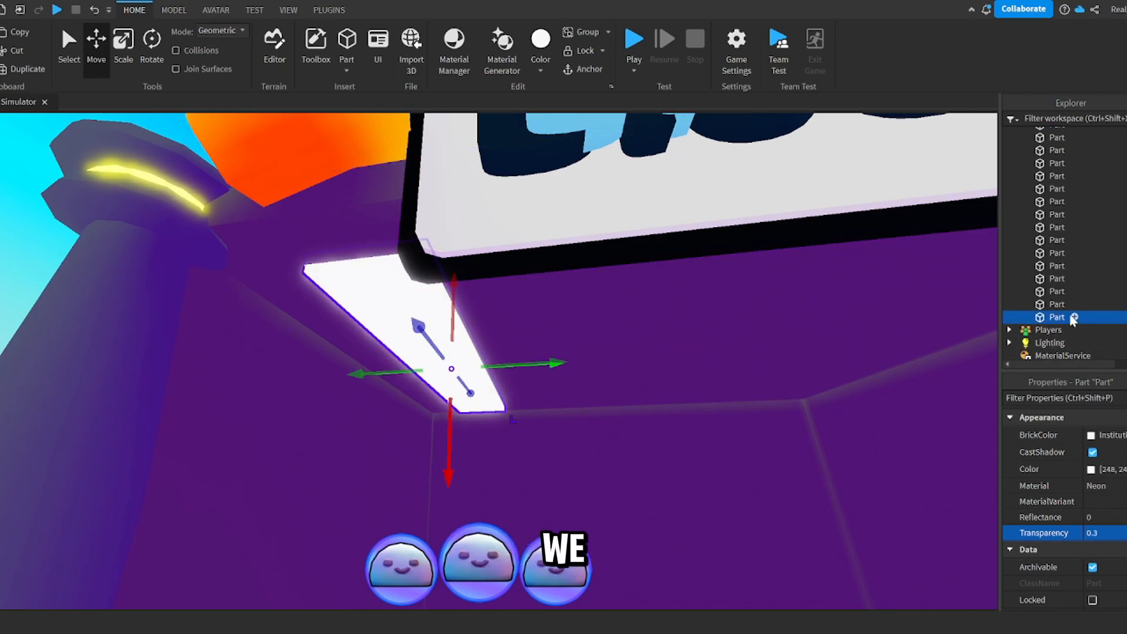
key(ctrl+shift+v)
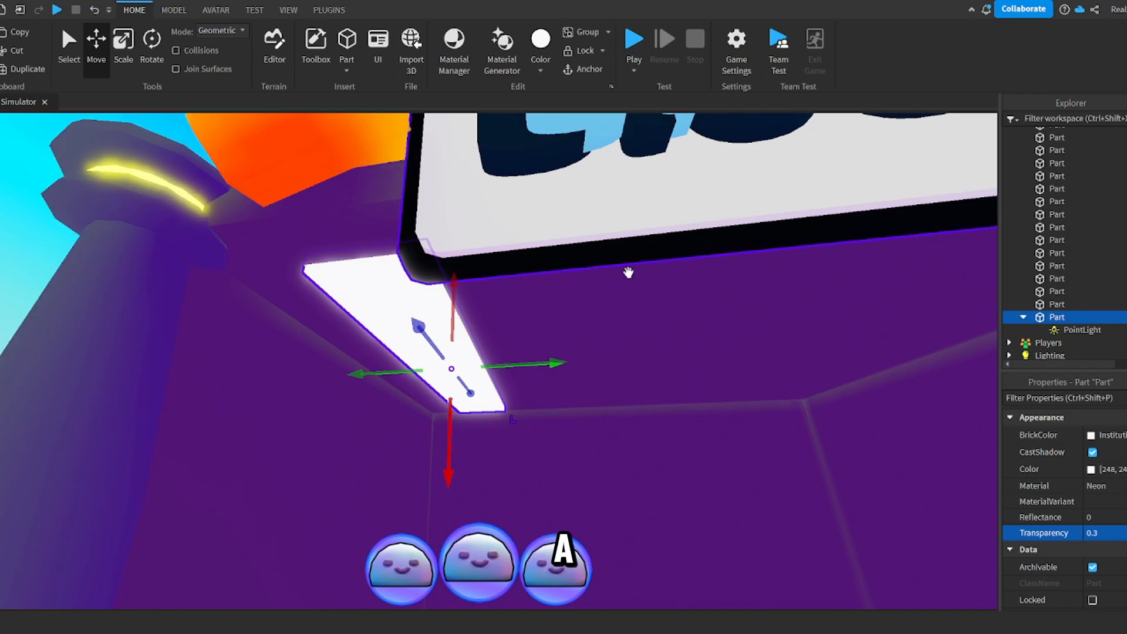
click(1083, 330)
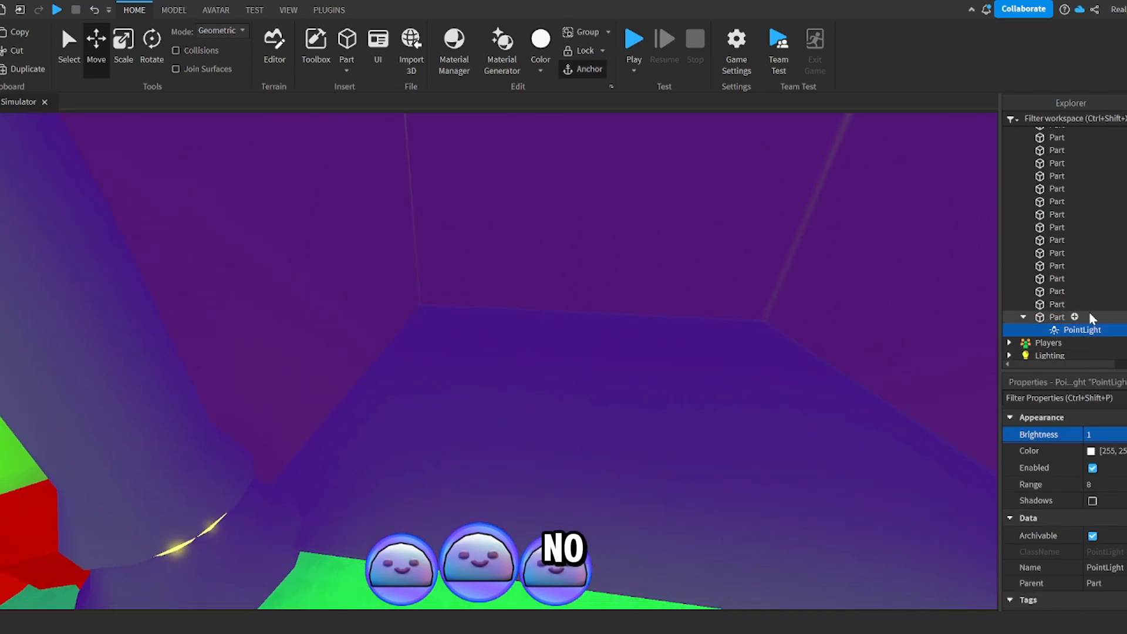
Step: Add an Attachment containing the PointLight to the strip and lower it below the ceiling
click(1090, 317)
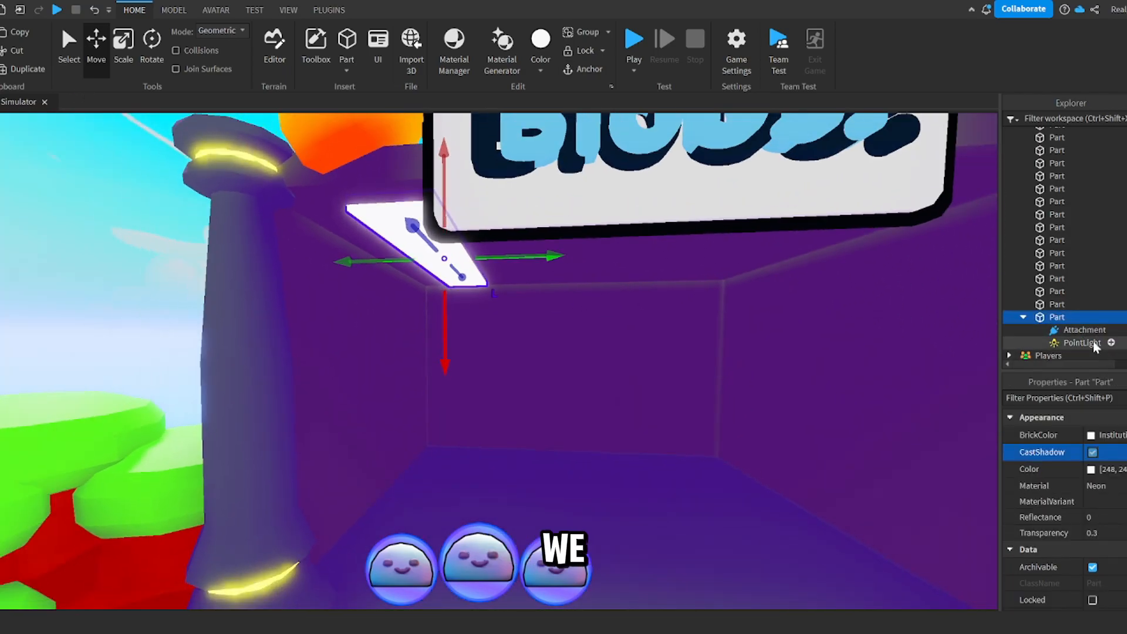
click(1083, 342)
click(1084, 329)
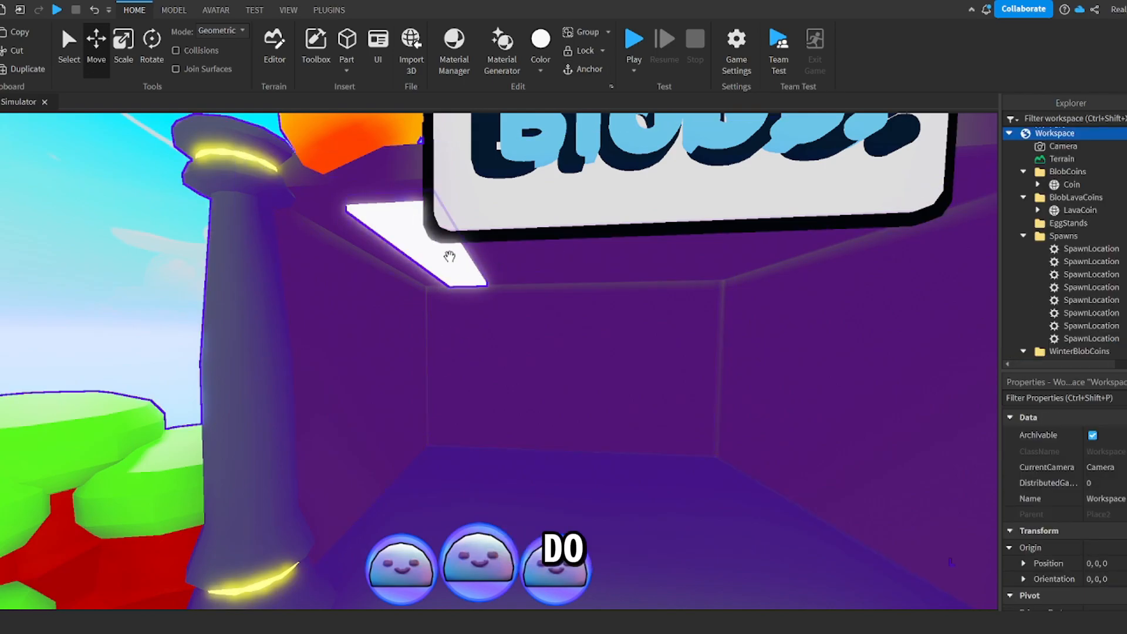
click(451, 257)
click(1084, 293)
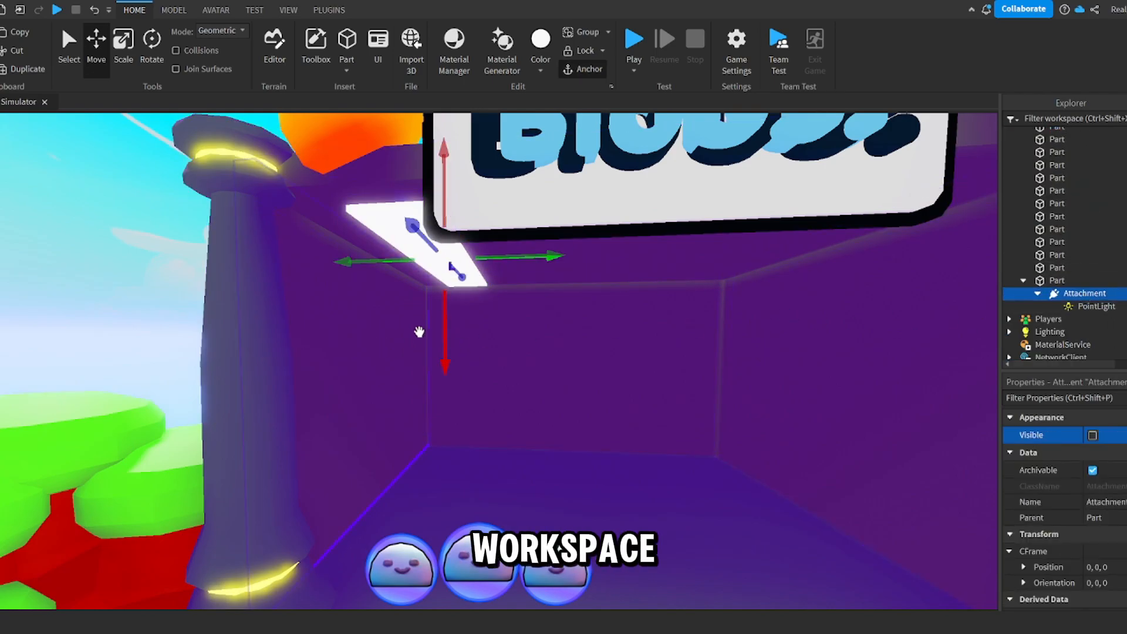
drag(437, 324, 427, 379)
Step: Set the PointLight's range to 60 and its brightness to 4.1
click(1038, 319)
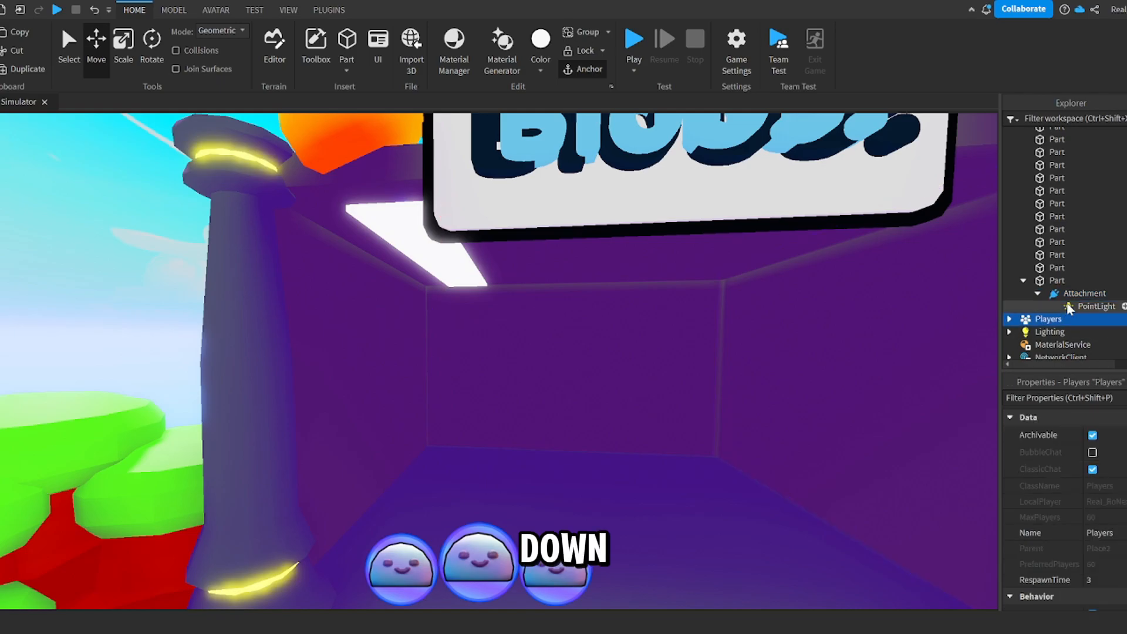
click(1068, 306)
click(1102, 487)
drag(1125, 485, 1126, 485)
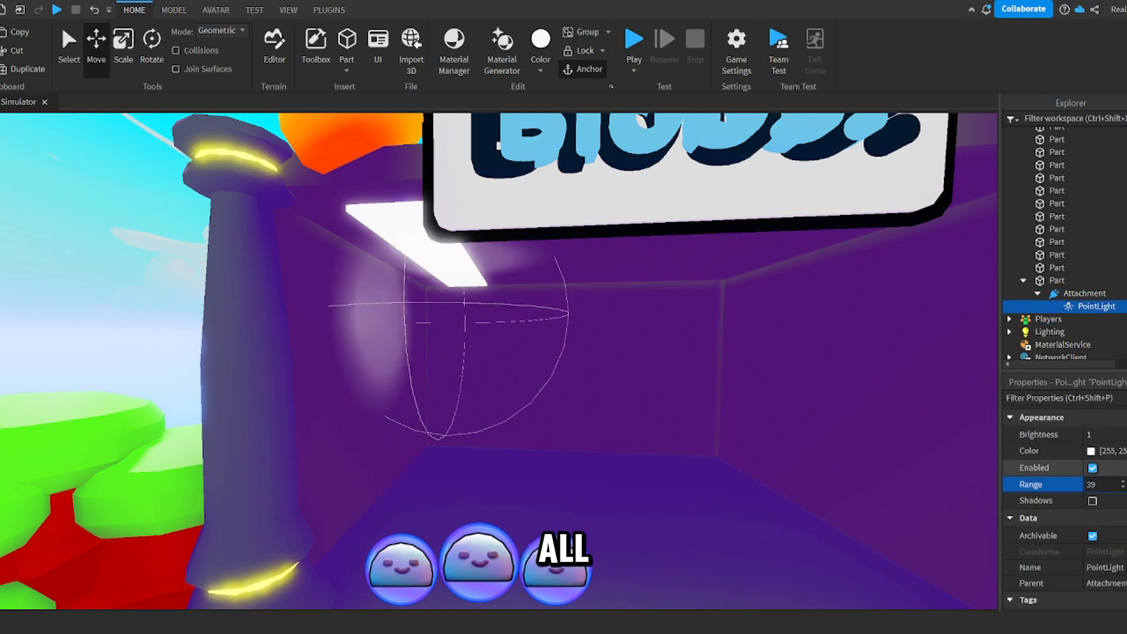
click(1104, 434)
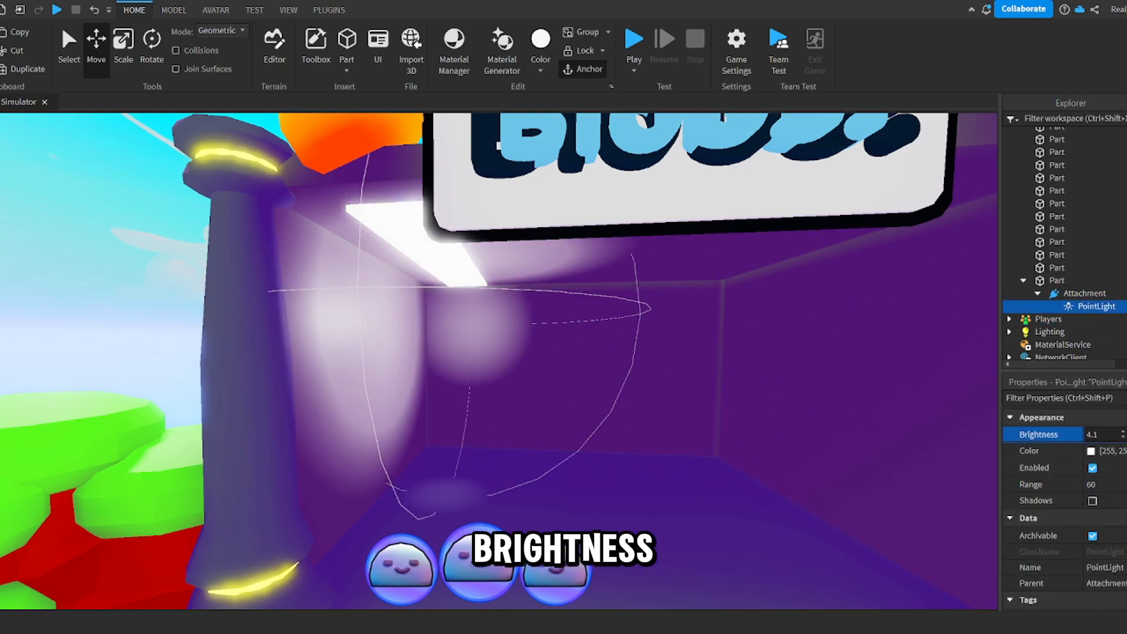
Step: Duplicate the lit strip twice so three lights are spread evenly across the booth's ceiling
click(446, 259)
drag(517, 254, 698, 259)
right_drag(645, 282, 589, 276)
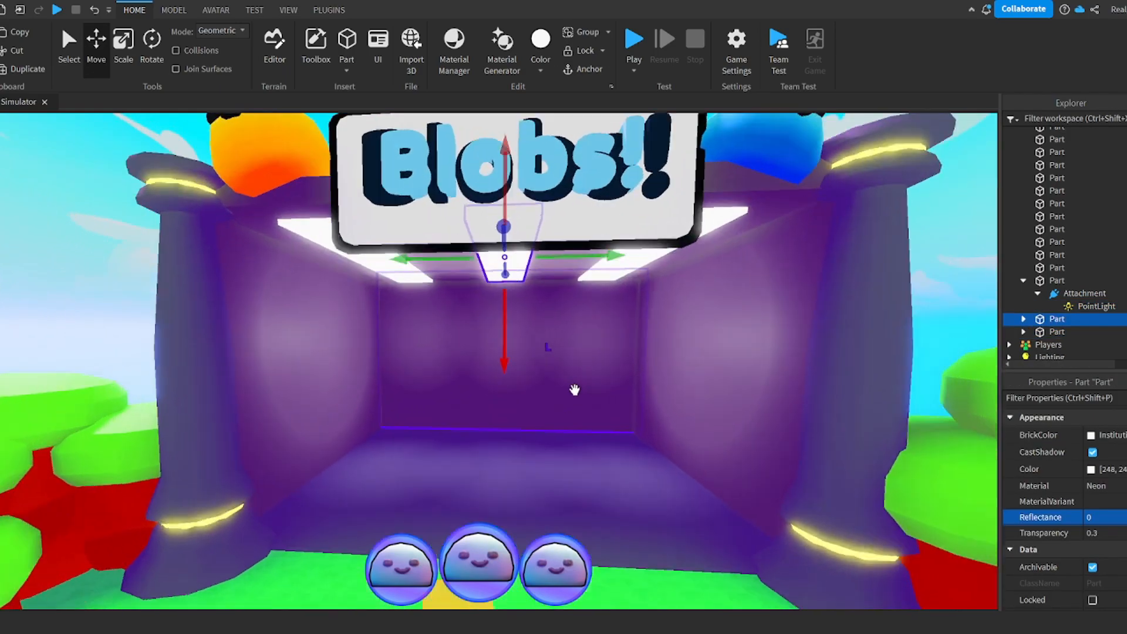
Step: Select the Attachments of all three ceiling lights and lower them together into the booth
key(w)
mouse_move(574, 389)
right_down()
mouse_move(579, 367)
mouse_move(571, 387)
mouse_move(582, 384)
right_up()
key(s)
click(1023, 320)
click(1023, 345)
click(1050, 333)
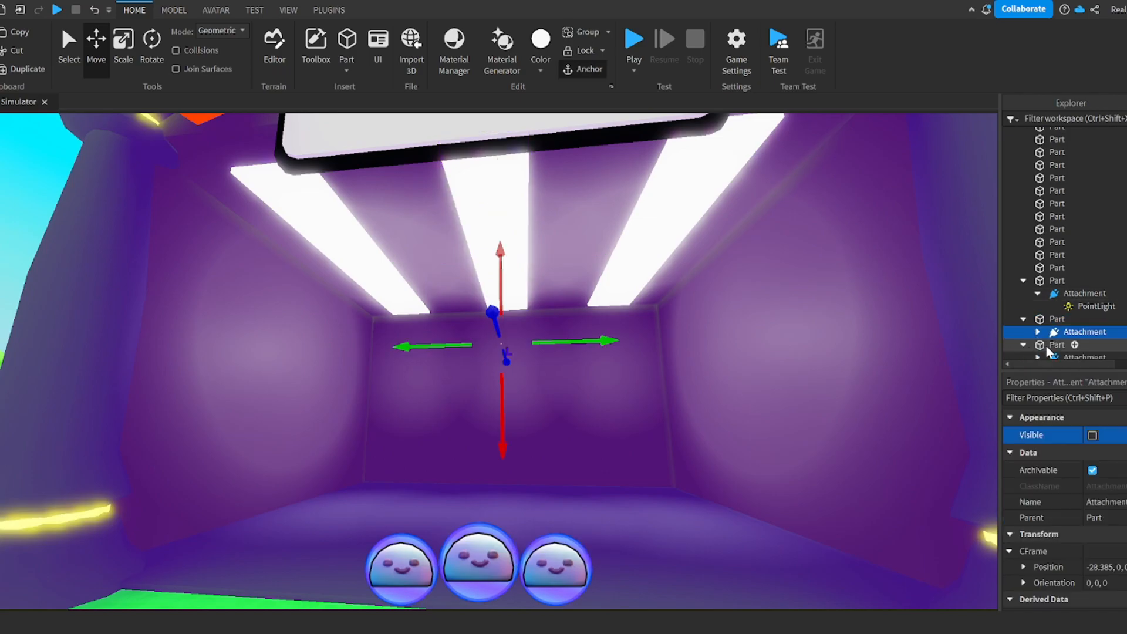
click(1063, 296)
scroll(1064, 293, down, 2)
ctrl+click(1069, 262)
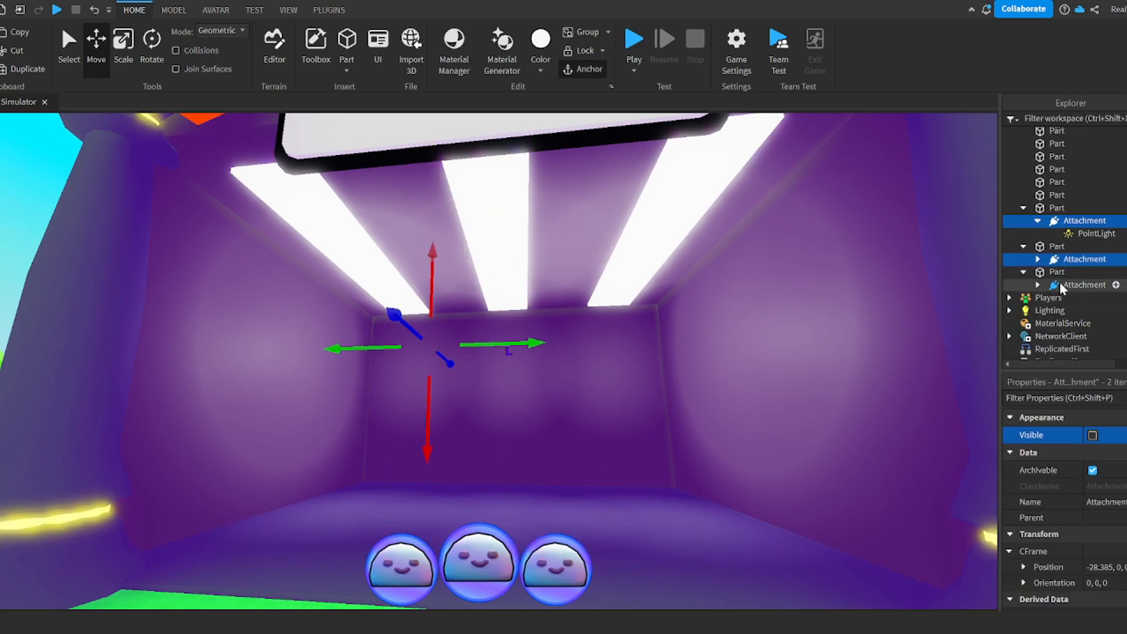
ctrl+click(1064, 285)
drag(491, 399, 489, 435)
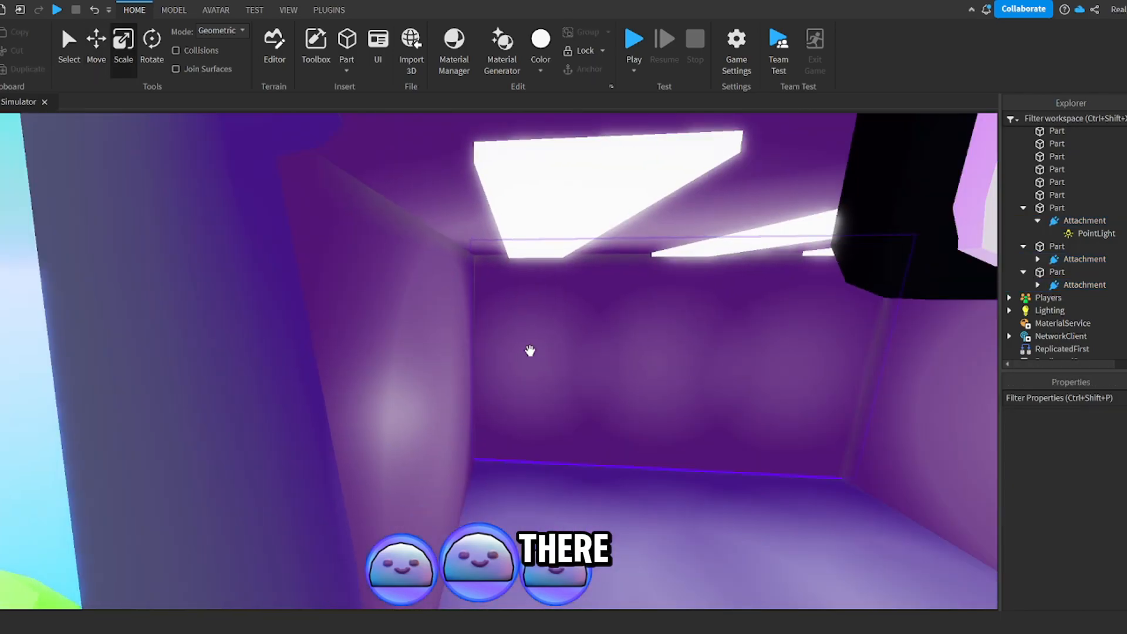
Step: Duplicate the booth's floor part and scale the copies into a three-tier raised platform on the floor
right_drag(530, 352, 272, 402)
scroll(490, 361, down, 8)
scroll(484, 375, up, 6)
scroll(483, 384, up, 4)
click(481, 385)
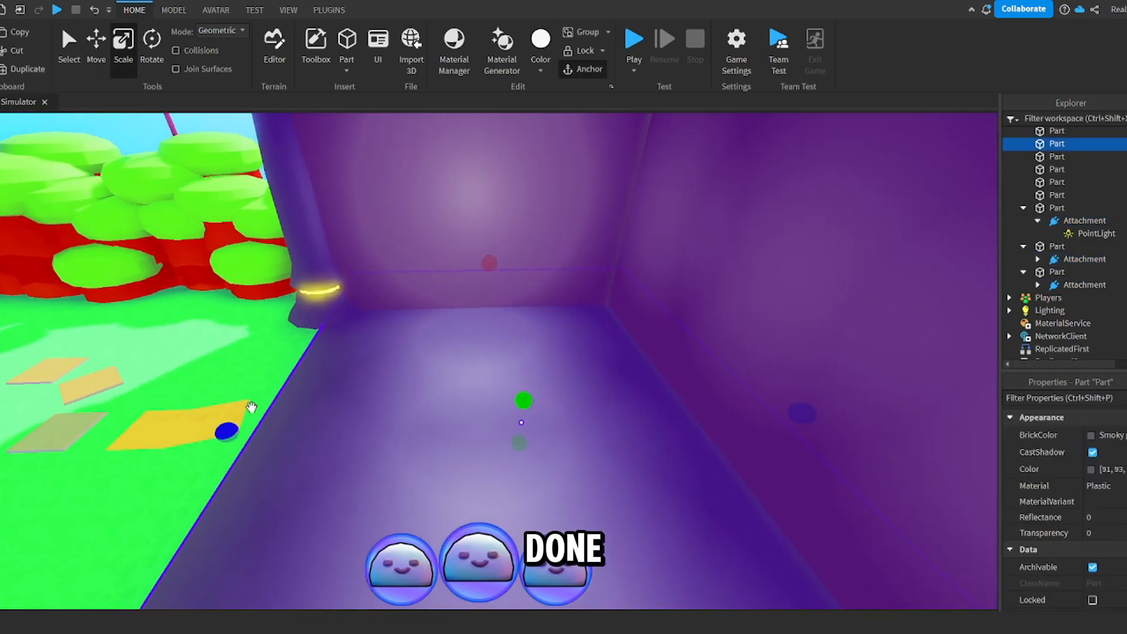
key(ctrl+d)
right_drag(668, 402, 423, 344)
ctrl+drag(867, 462, 501, 399)
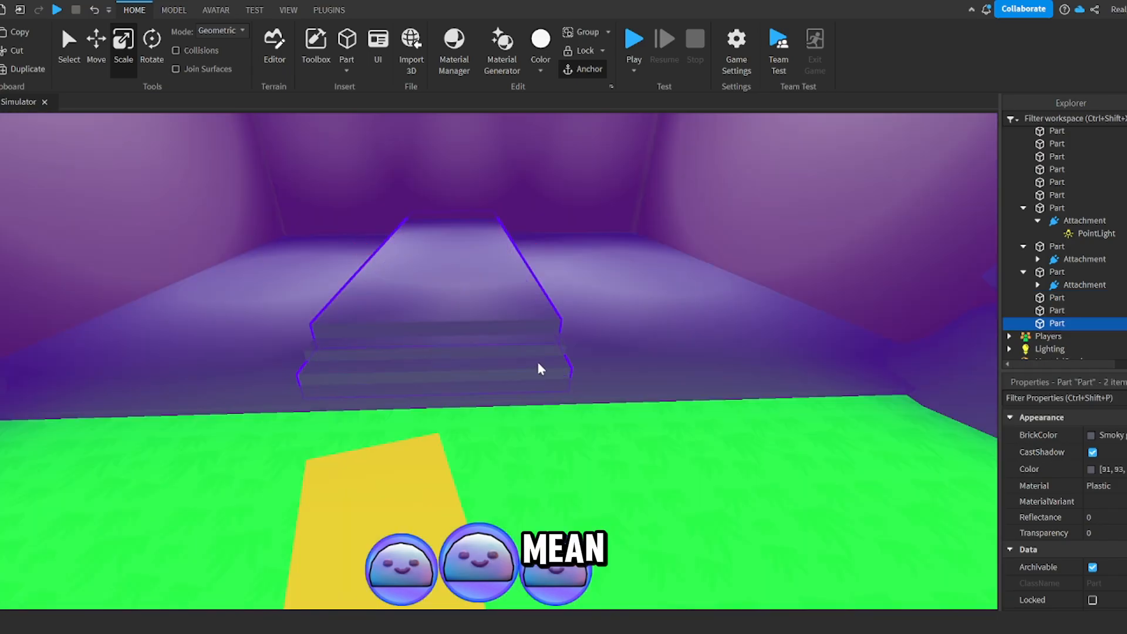
Step: Select all three platform tiers and move them together against the side wall nearest the yellow-banded pillar
ctrl+click(499, 343)
ctrl+click(457, 277)
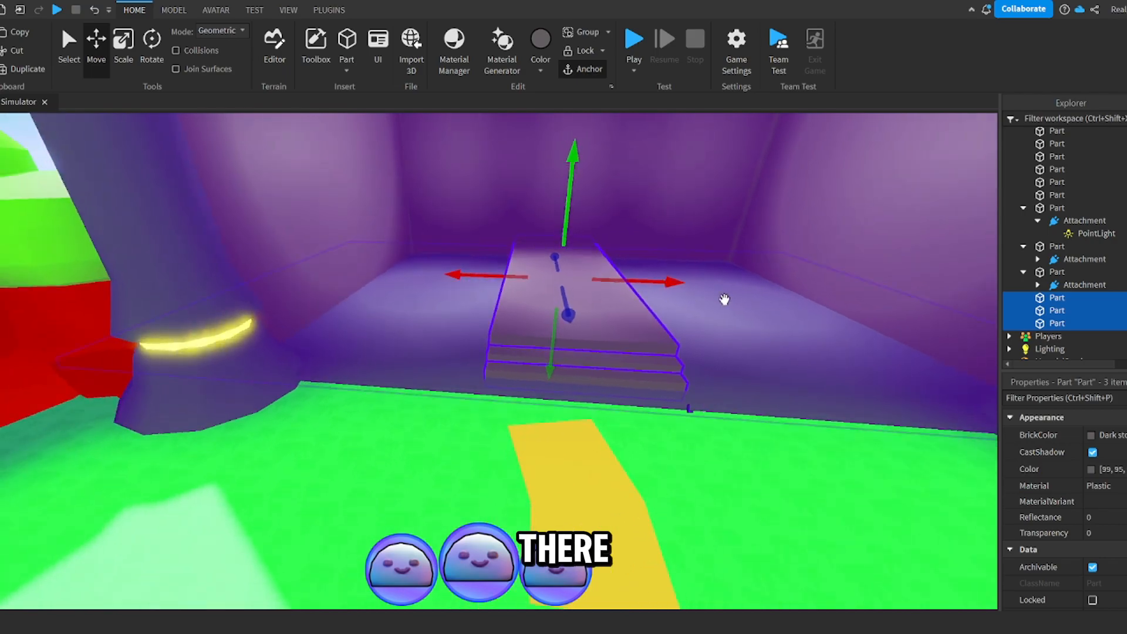
drag(560, 272, 481, 277)
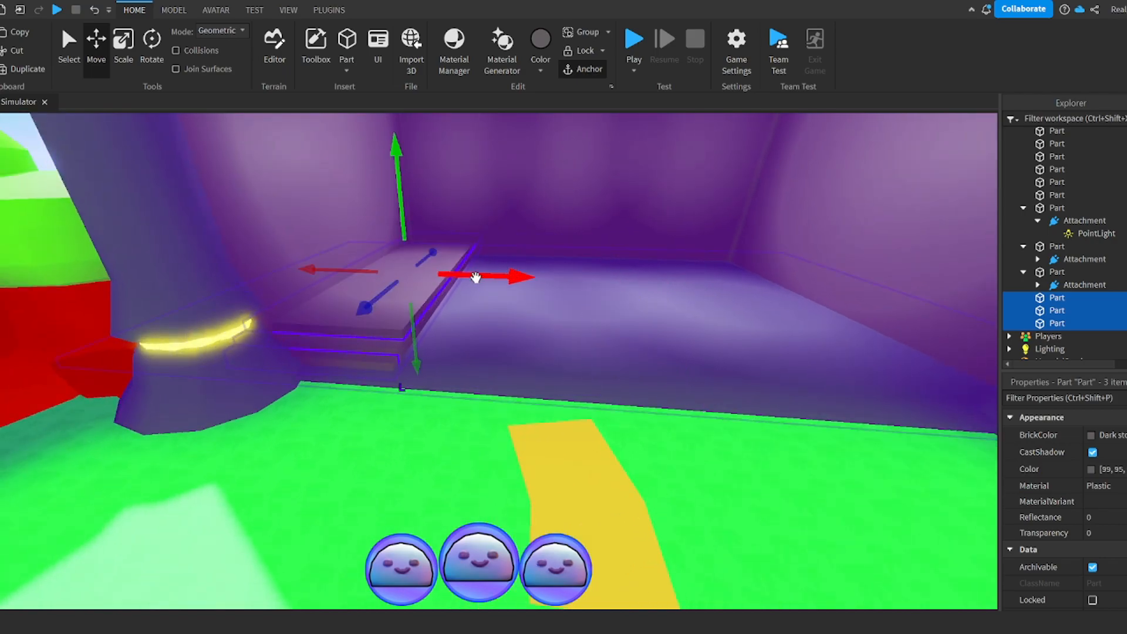
key(ctrl+r)
key(ctrl+z)
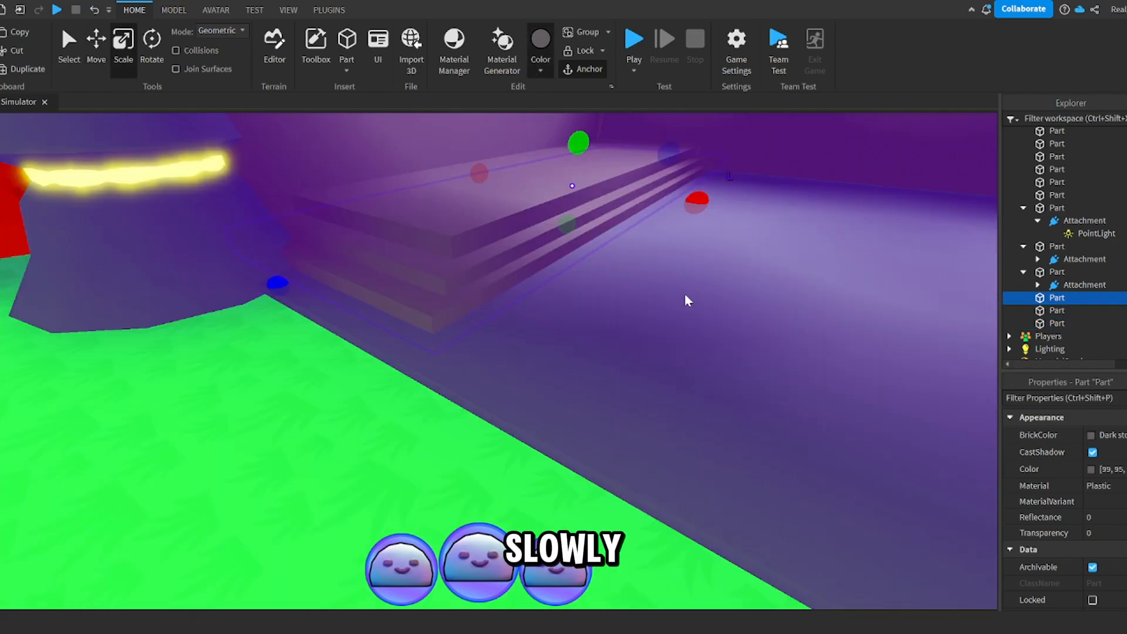
Step: Colour the platform's bottom tier Medium stone grey
click(516, 247)
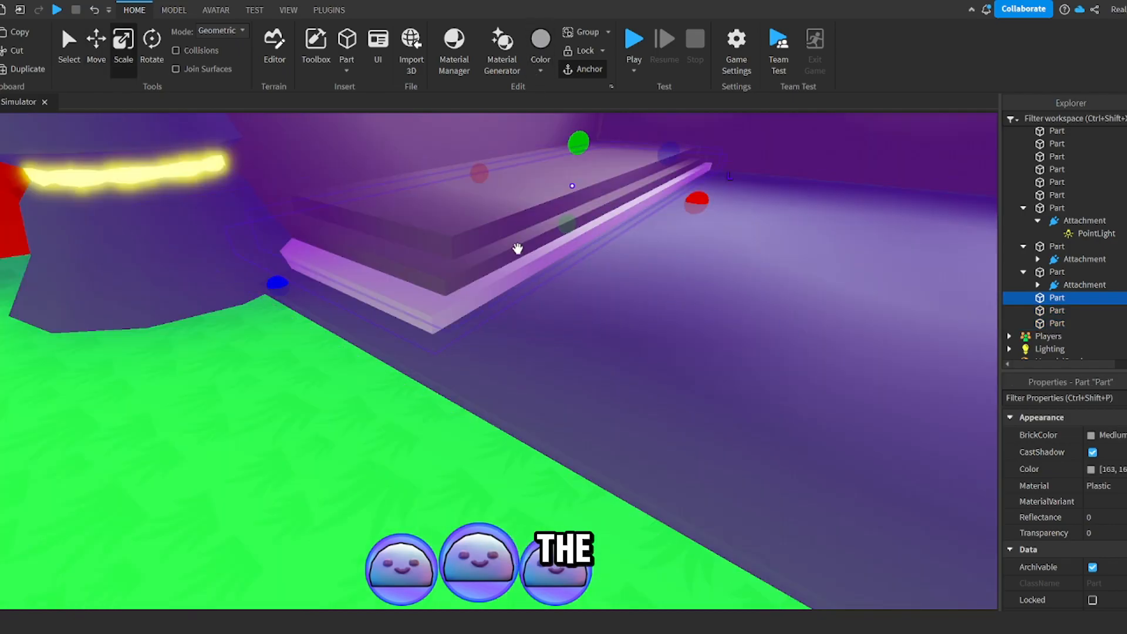
Step: Recolour the platform's three tiers in slightly different grey shades so they blend from bottom to top
click(540, 66)
click(612, 320)
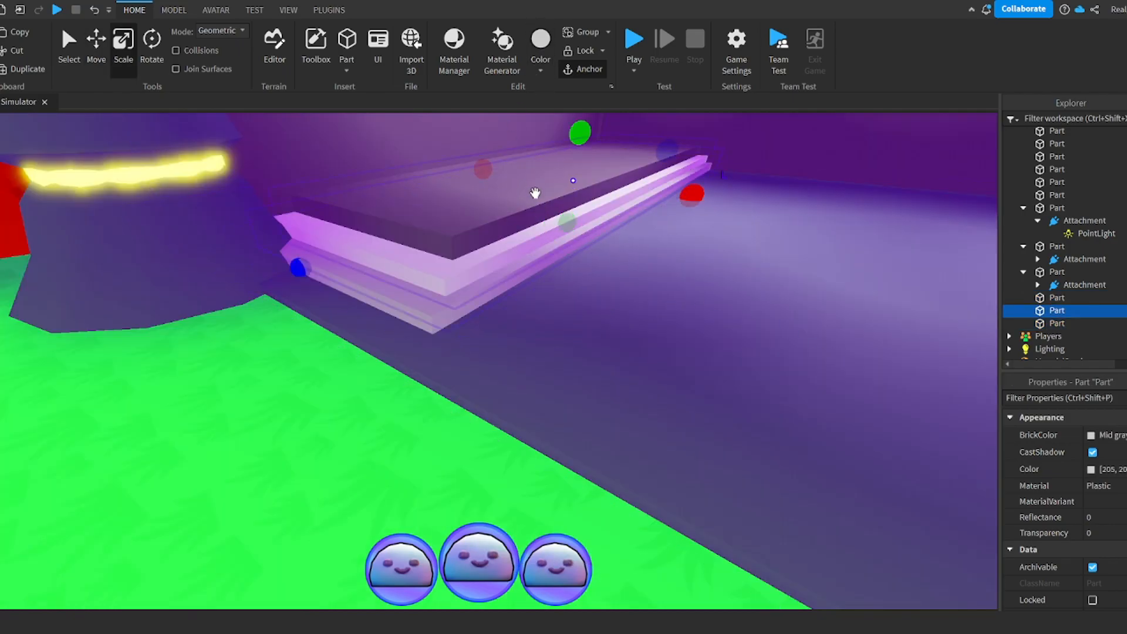
click(533, 199)
click(540, 65)
click(670, 331)
click(489, 265)
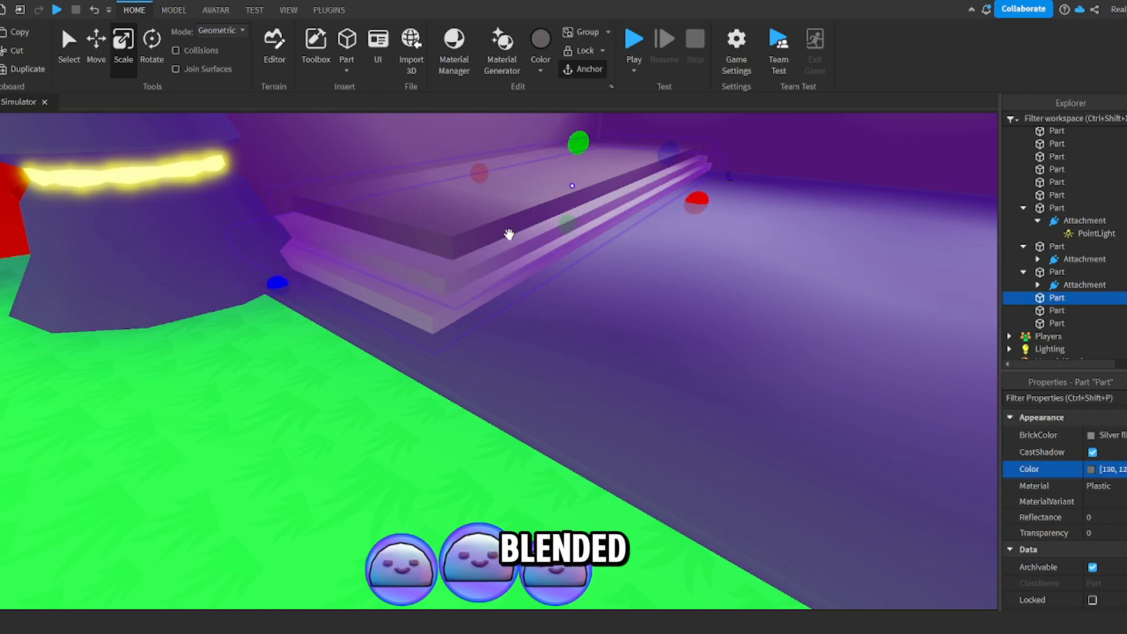
click(507, 230)
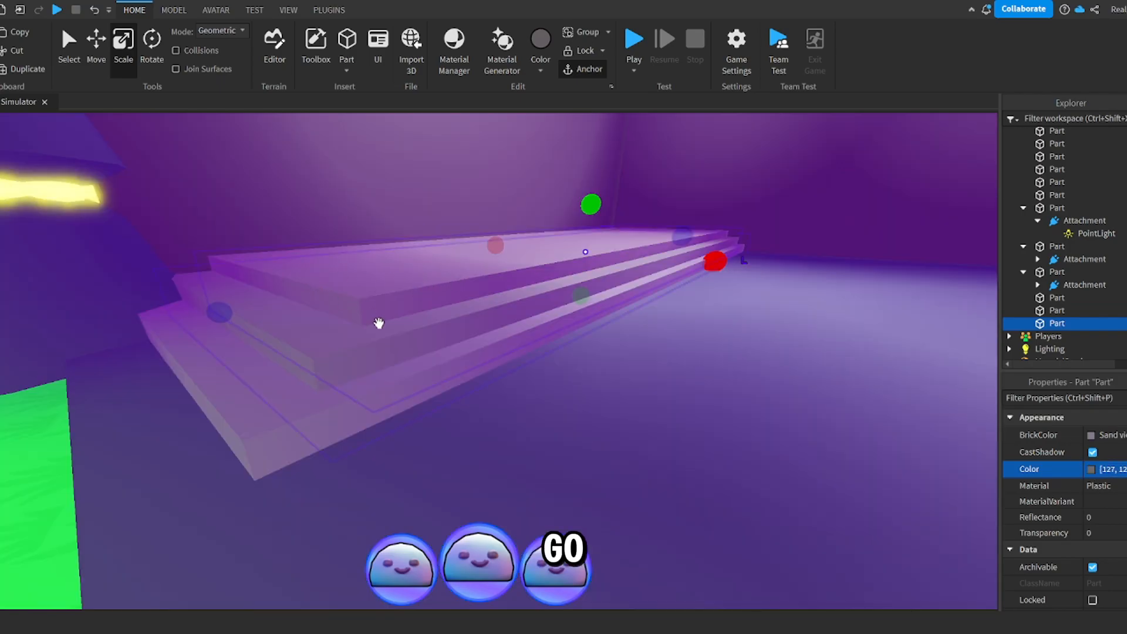
Step: Select all three platform tiers and group them into one model
ctrl+click(343, 366)
ctrl+click(329, 396)
key(ctrl+g)
right_drag(483, 294, 291, 241)
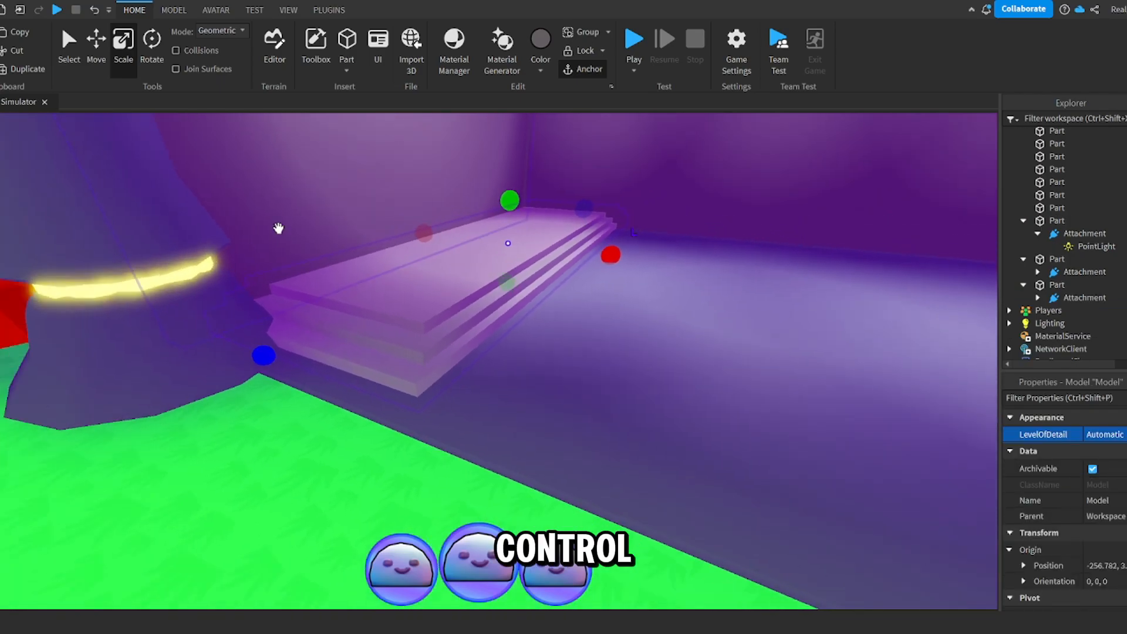
Step: Duplicate the tiered platform model, rotate the copy and place it against the opposite side wall of the booth
key(s)
click(96, 47)
key(ctrl+d)
key(ctrl+r)
key(ctrl+r)
drag(506, 280, 506, 280)
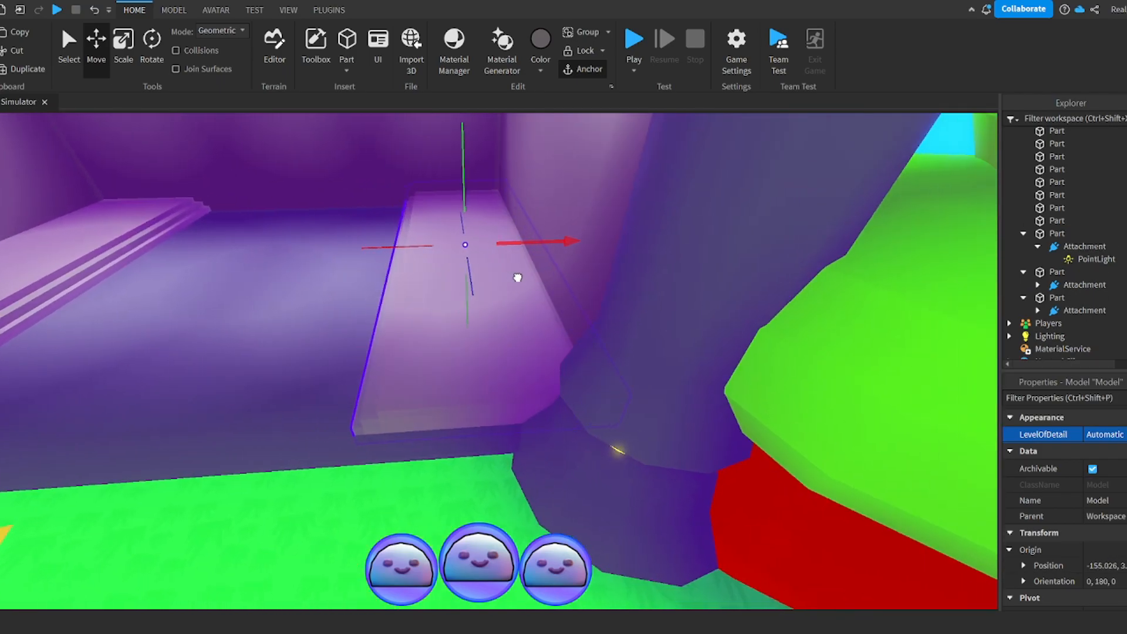
scroll(499, 305, up, 5)
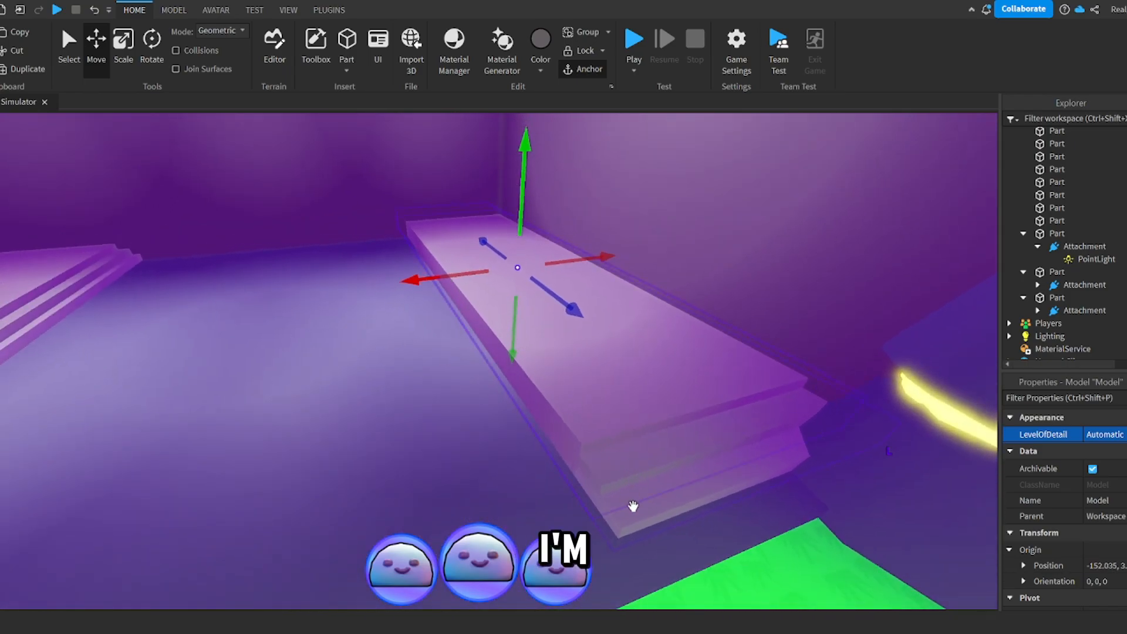
Step: Adjust the sideways position of the two tiered platforms along the booth's side walls
click(632, 506)
key(ctrl+3)
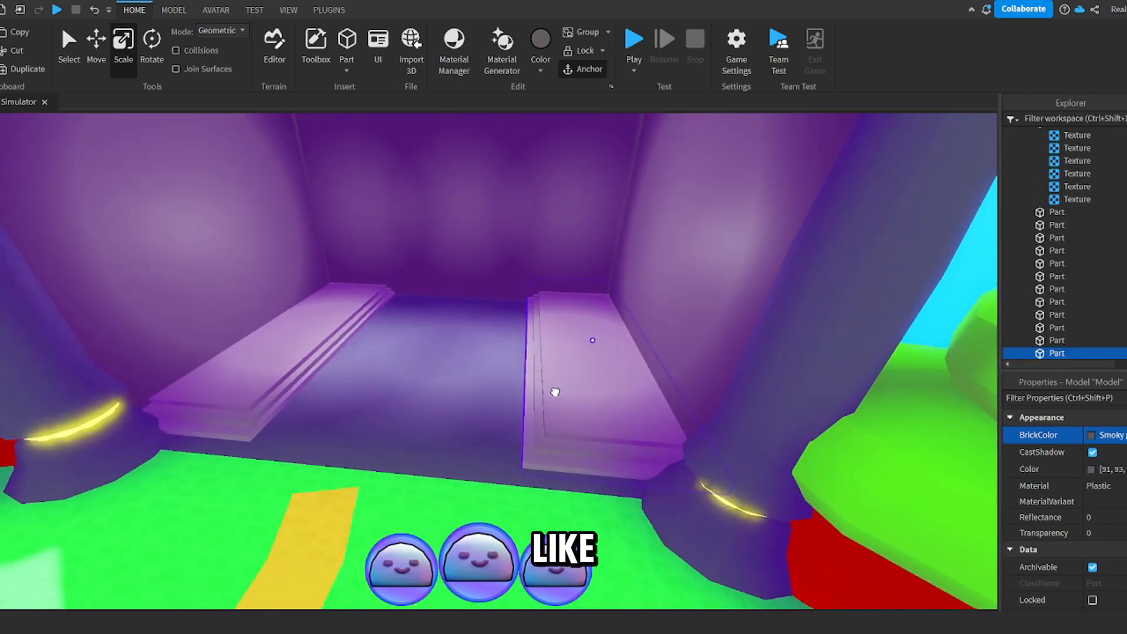
click(555, 392)
key(ctrl+2)
drag(668, 347, 469, 367)
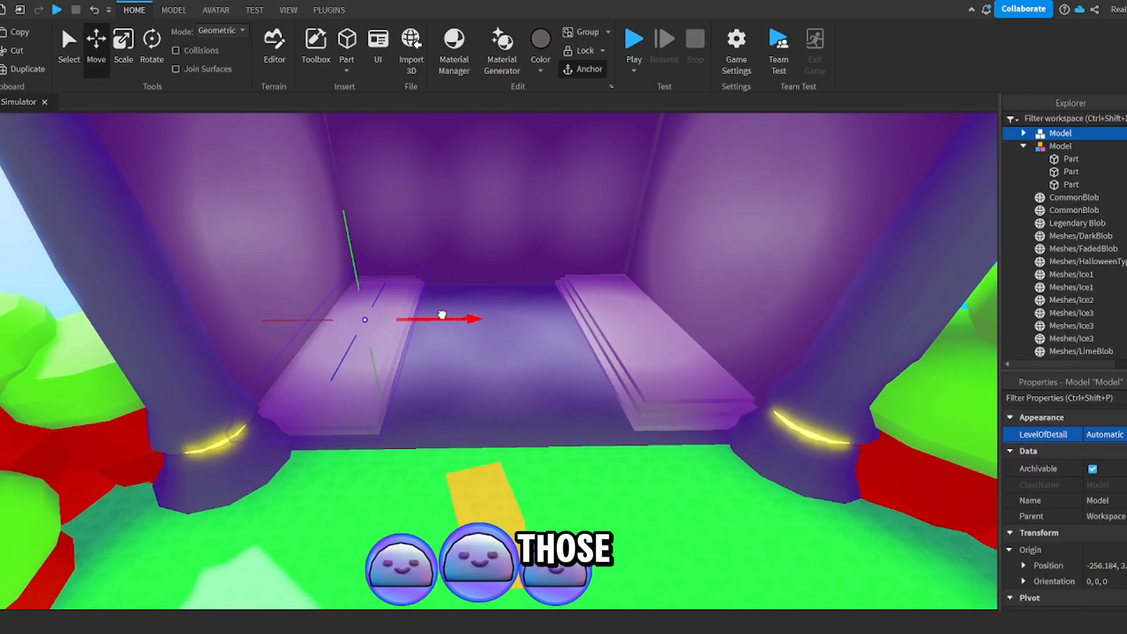
drag(444, 314, 442, 314)
Step: Duplicate the booth's floor part and narrow the copy into a central strip between the two platforms
click(523, 327)
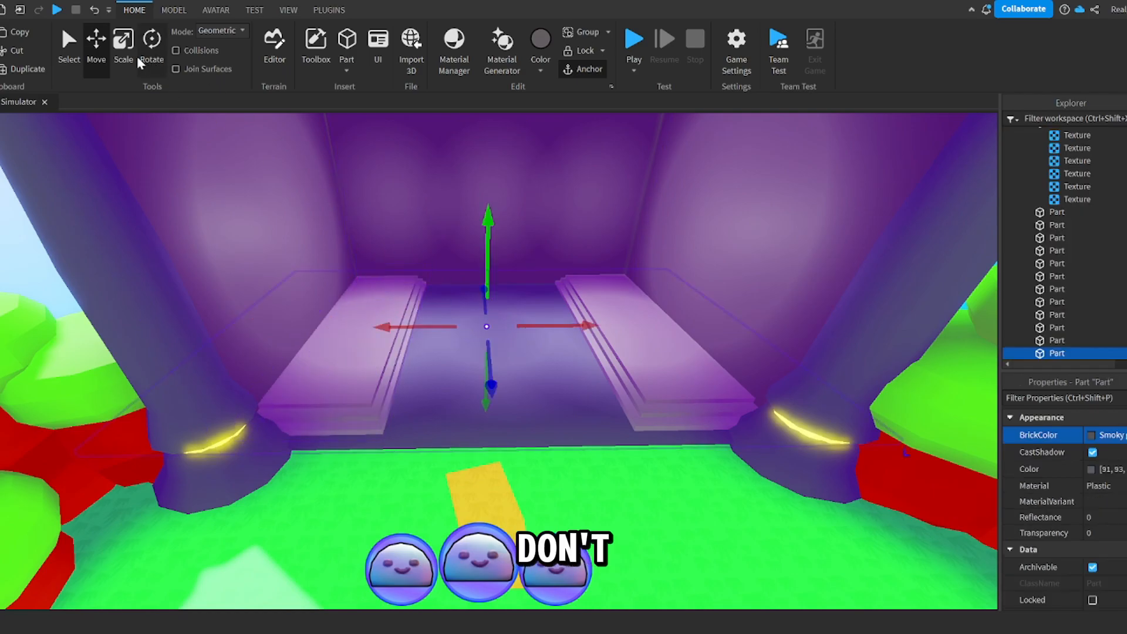
click(126, 55)
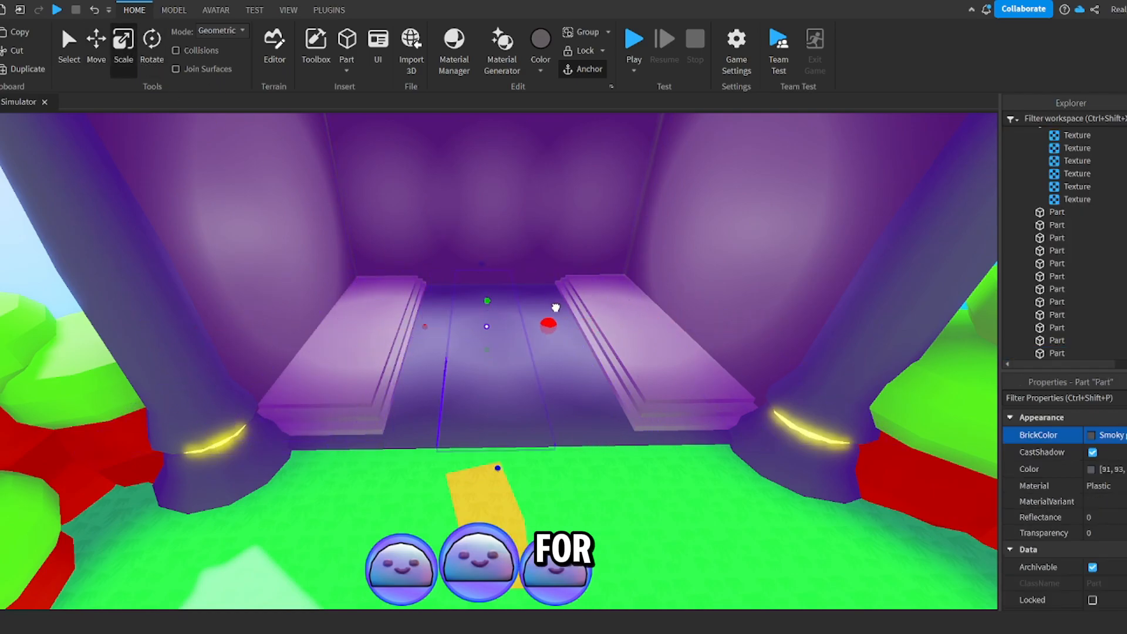
drag(555, 306, 561, 317)
right_drag(565, 319, 566, 320)
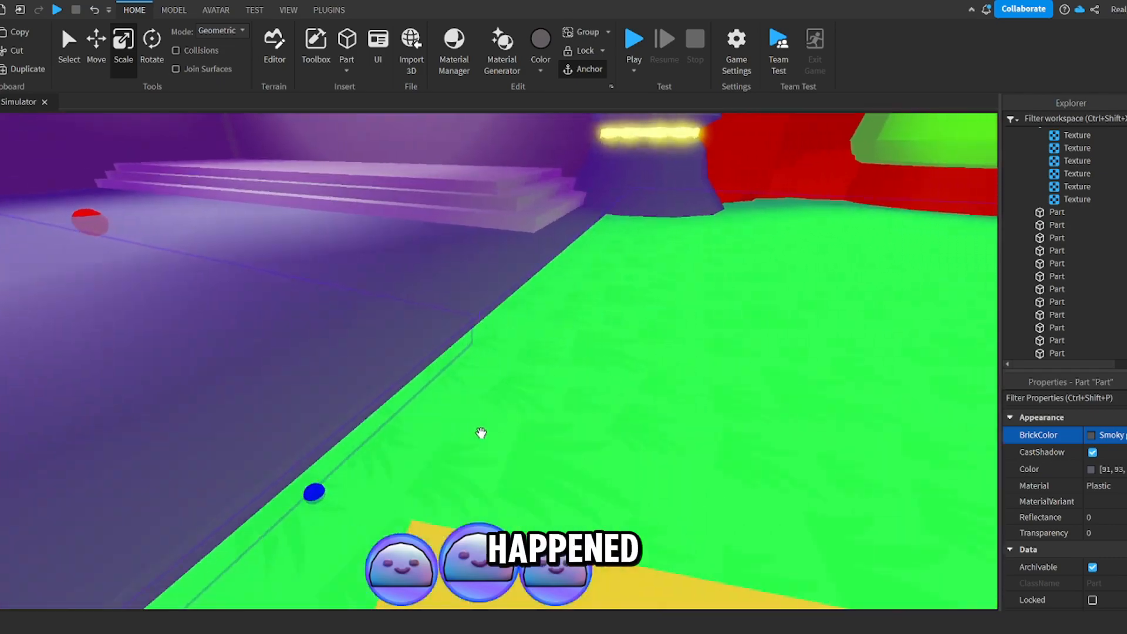
Step: Fit the central strip to the booth's front edge as a raised carpet and colour it Persimmon
scroll(498, 423, down, 2)
drag(393, 431, 410, 437)
right_drag(410, 437, 411, 438)
scroll(411, 438, down, 2)
drag(459, 324, 432, 147)
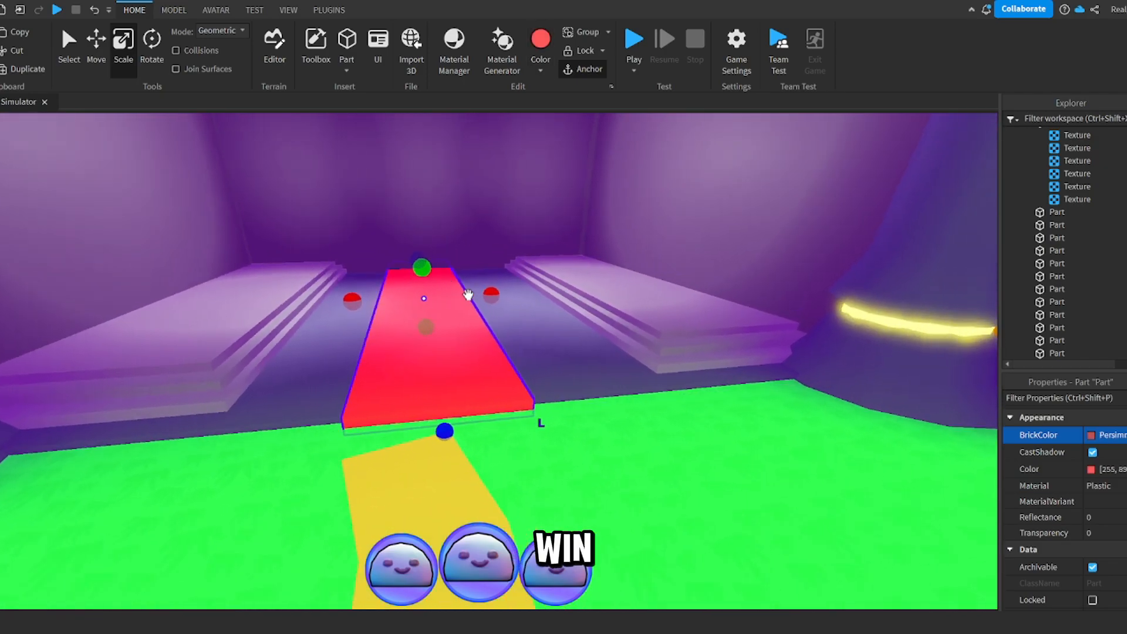
Step: Duplicate the red carpet and scale the copy slightly wider and longer beneath it as a Bright yellow border
scroll(545, 420, up, 3)
key(w)
right_drag(485, 316, 485, 318)
key(a)
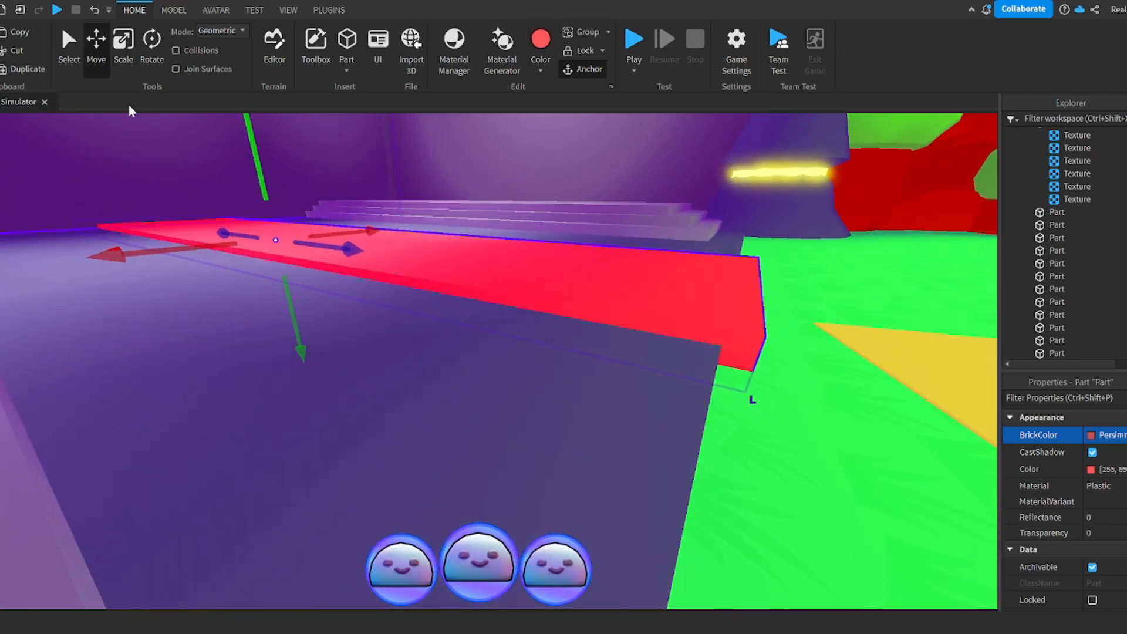
key(d)
click(122, 47)
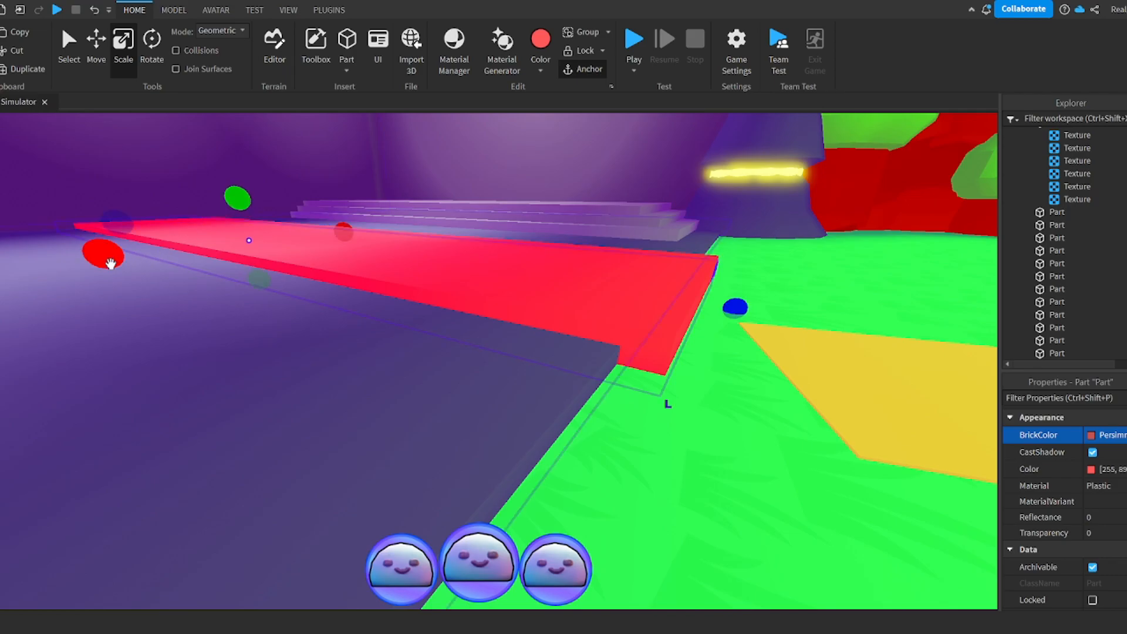
drag(92, 263, 88, 264)
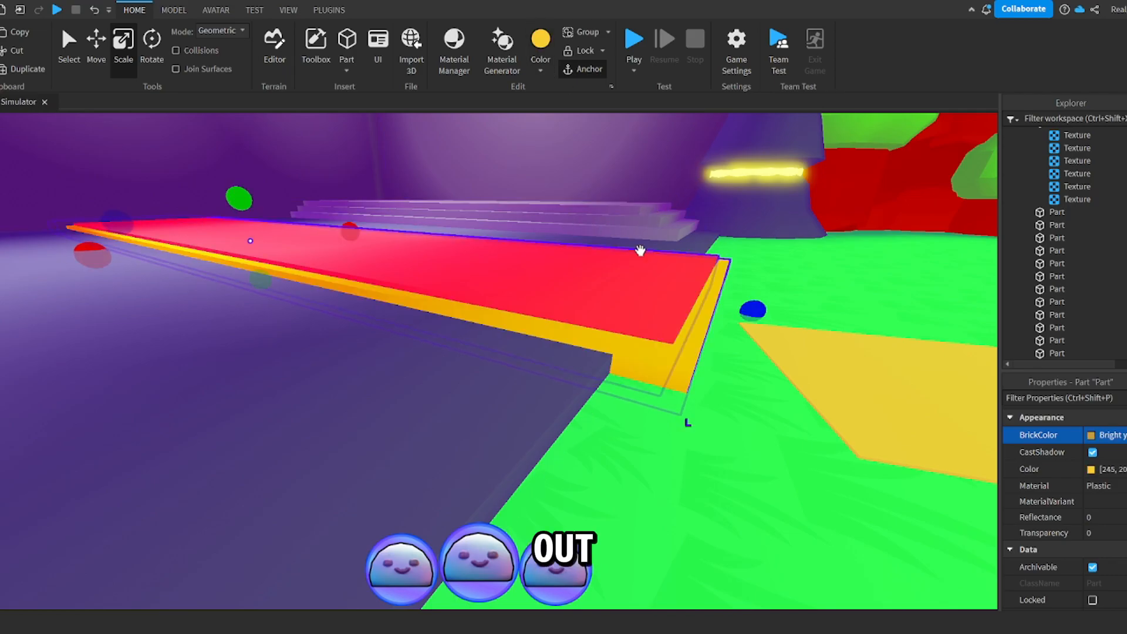
Step: Inspect the bordered carpet and survey the yellow path through the map's snow and lava zones
right_drag(641, 252, 640, 251)
right_drag(618, 327, 618, 327)
key(d)
click(739, 354)
right_drag(737, 349, 741, 349)
key(s)
key(w)
key(w)
right_drag(616, 385, 618, 383)
key(w)
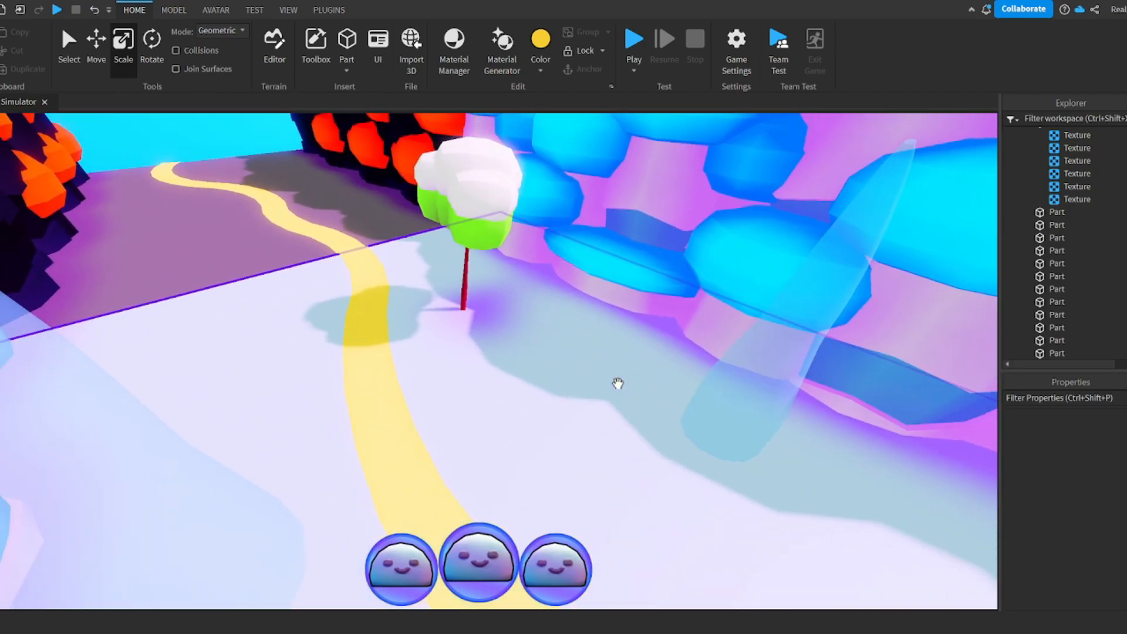
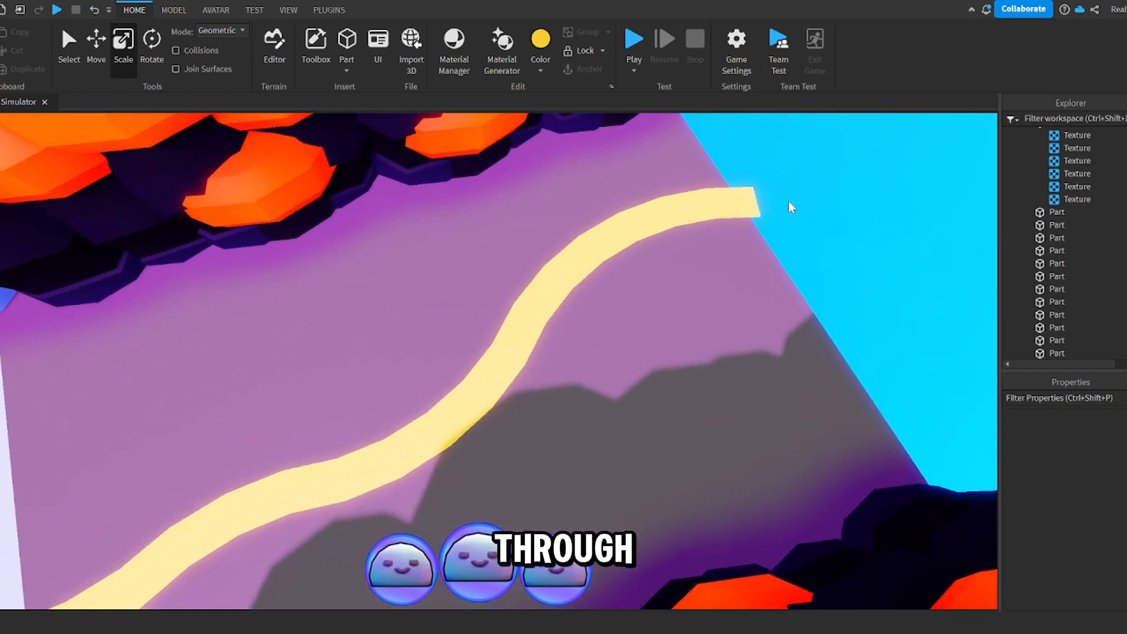
Step: Duplicate a segment of the lava zone's yellow path and place it beside the rocks near the snow border
click(659, 201)
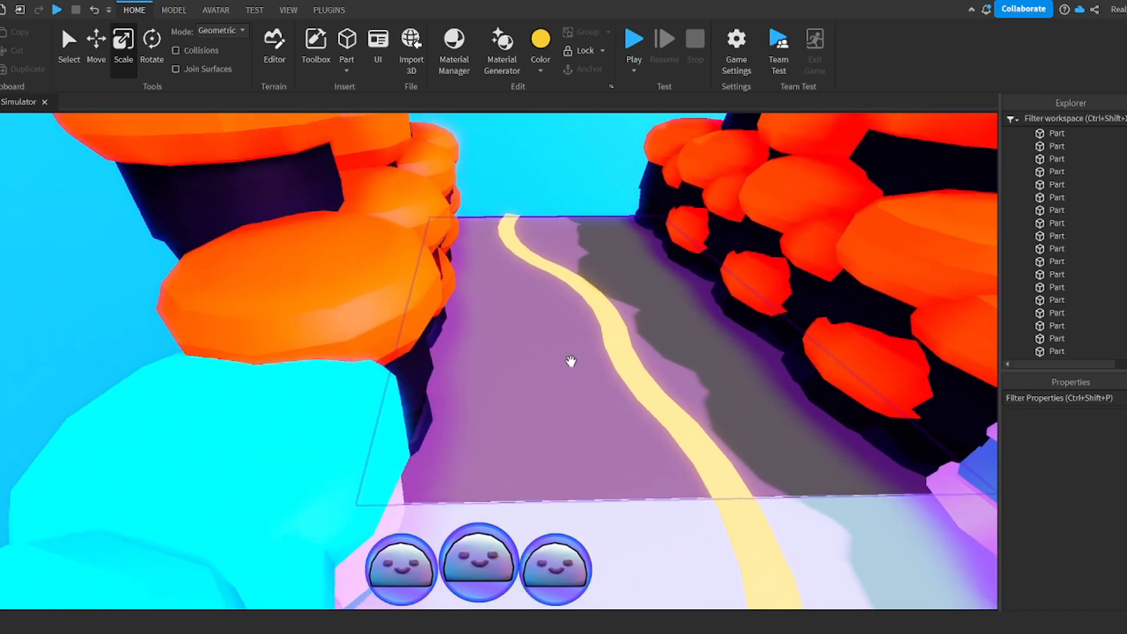
click(627, 399)
key(ctrl+d)
drag(632, 390, 416, 462)
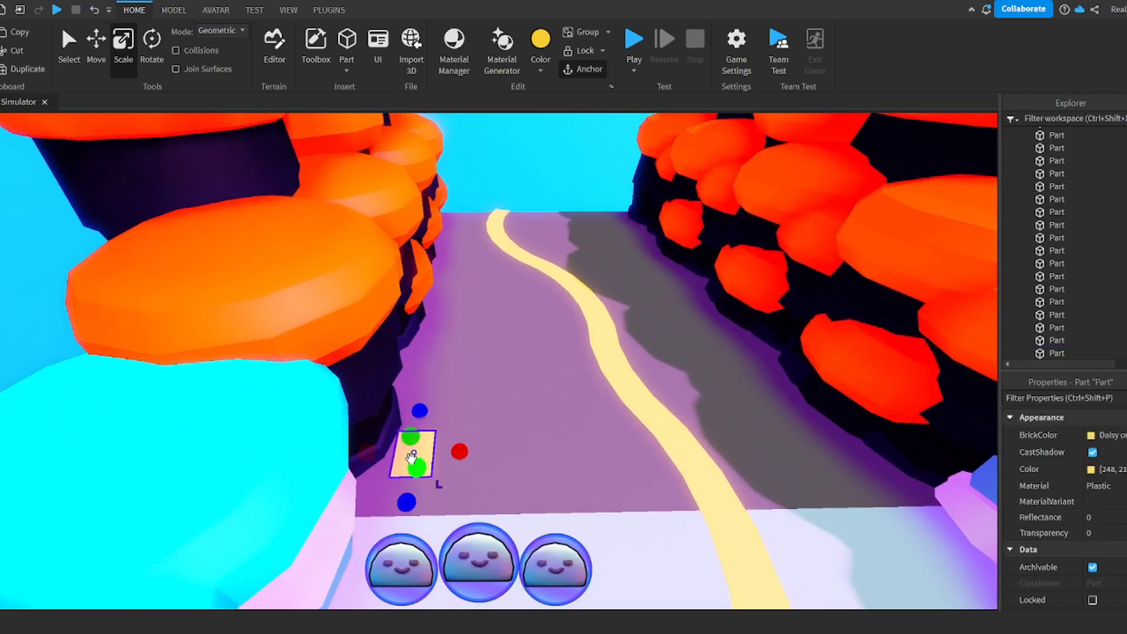
Step: Rotate the copied path segment diagonally and enlarge it to reach the corner between the rocks and the snow
click(153, 55)
drag(484, 501, 389, 521)
key(ctrl+3)
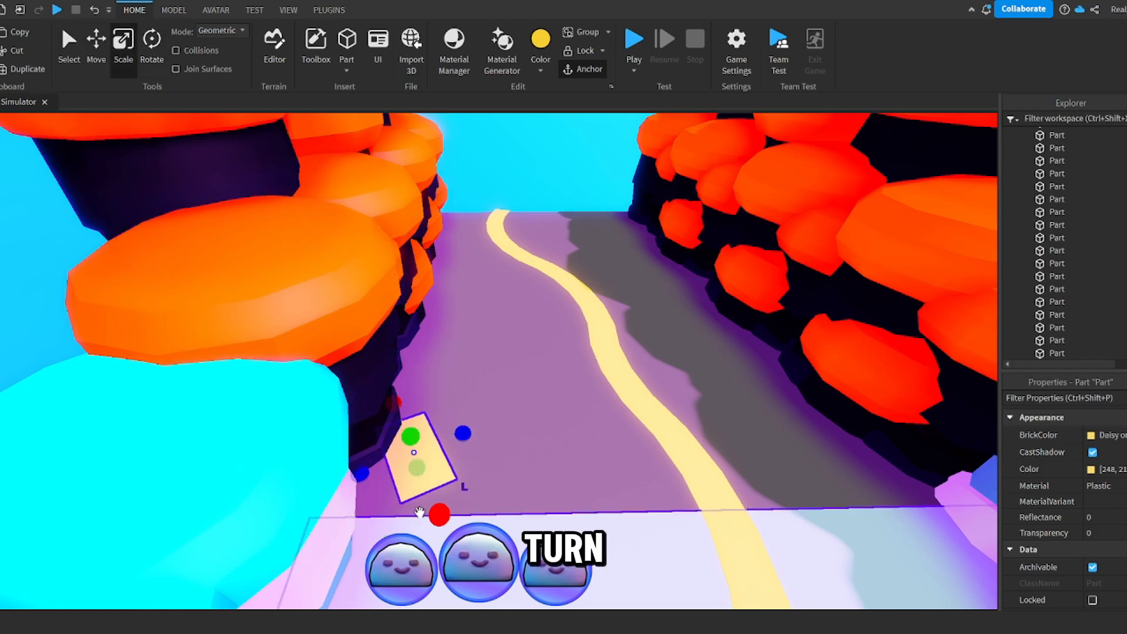
drag(360, 468, 281, 490)
right_drag(455, 417, 382, 319)
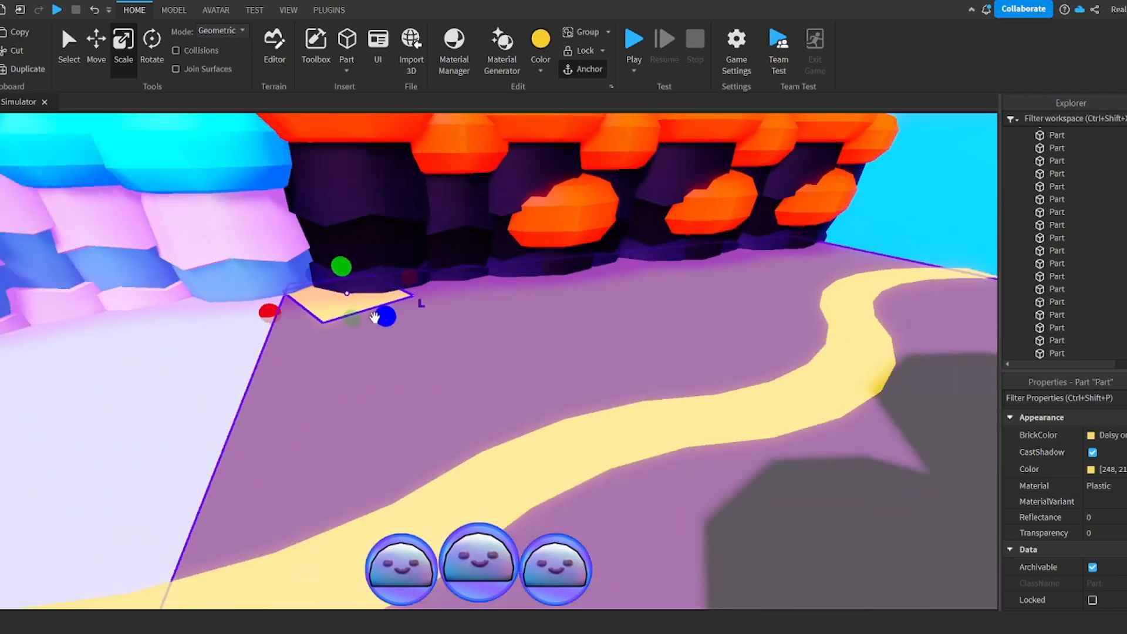
Step: Launch the Archimedes plugin on the new path part and render the first curved segments from it
click(323, 12)
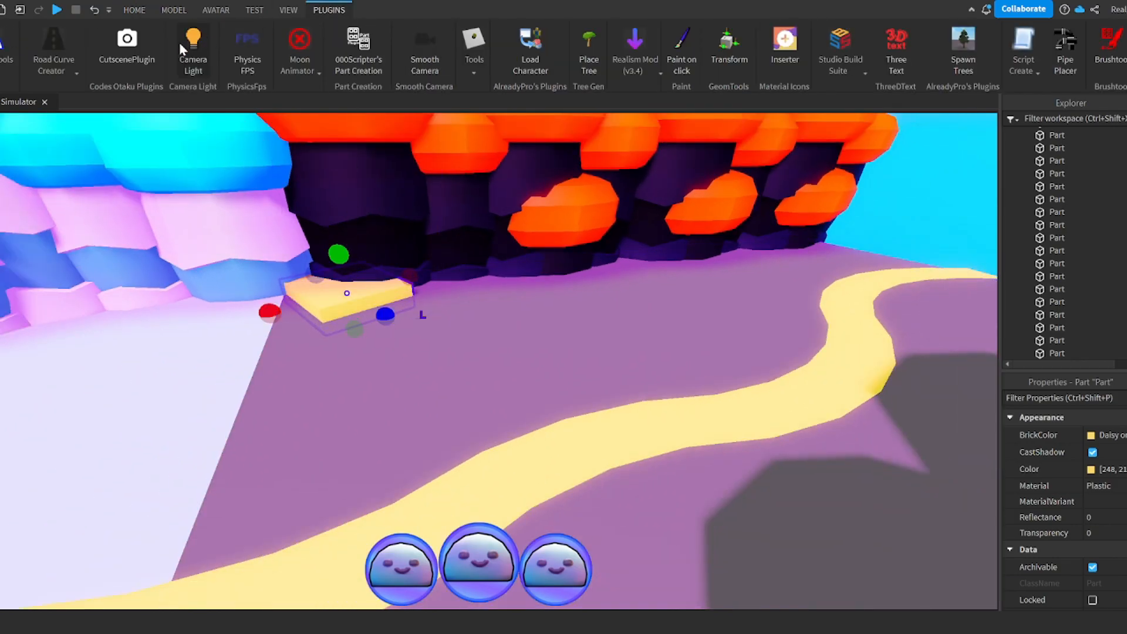
click(1, 56)
click(2, 56)
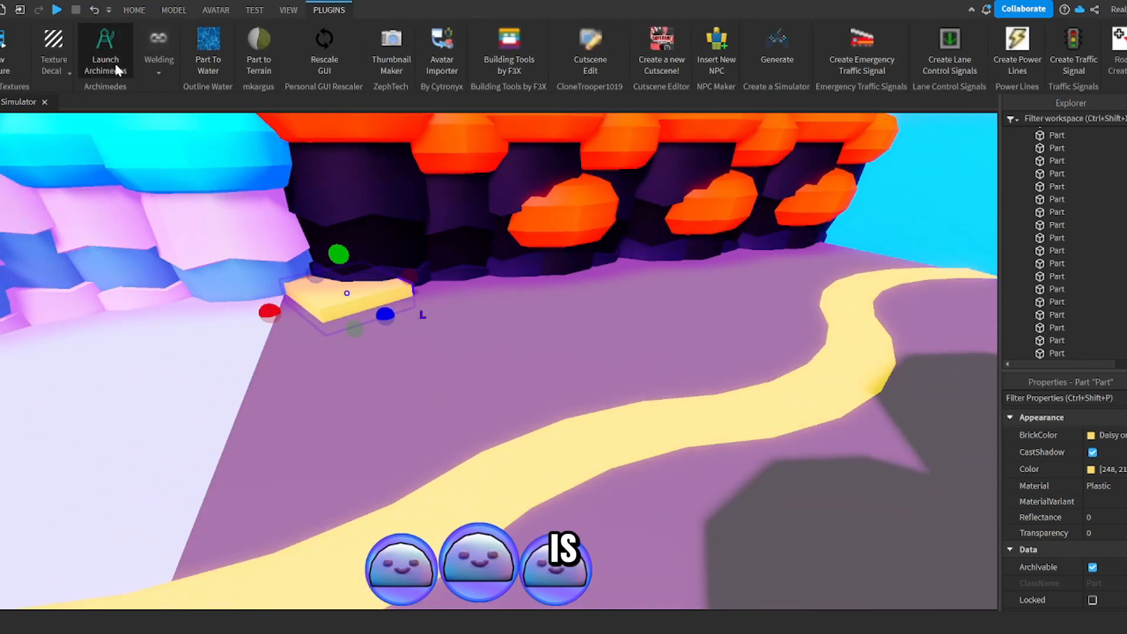
click(105, 52)
right_drag(609, 354, 609, 355)
click(77, 575)
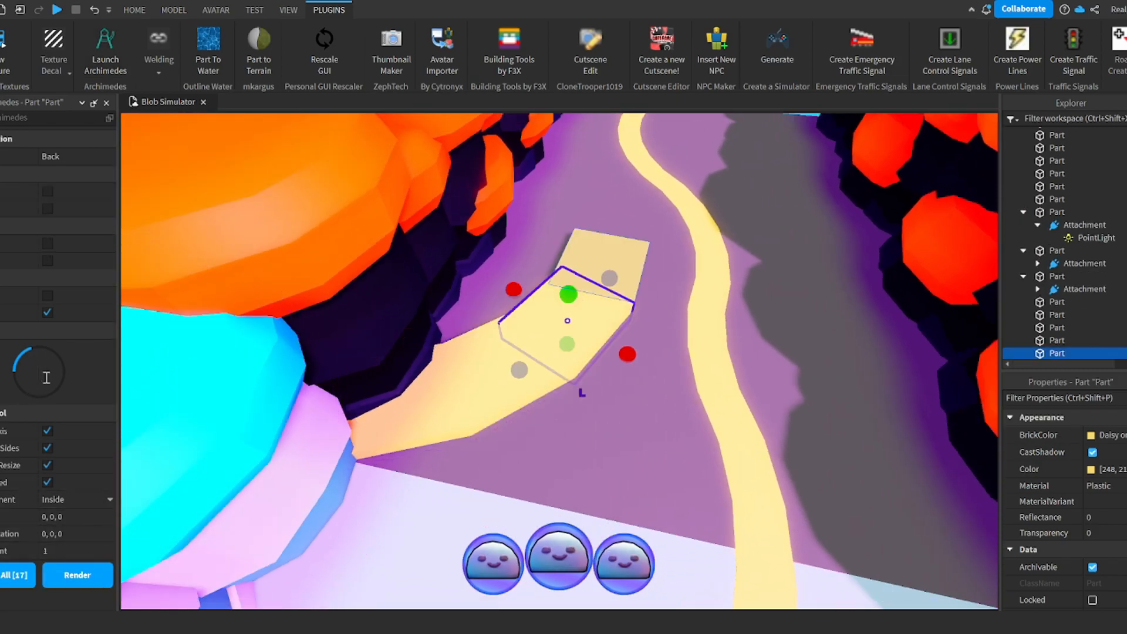
Step: Set the Archimedes angle to -20 and render more segments, bending the new path across the existing one
text(-20)
key(Return)
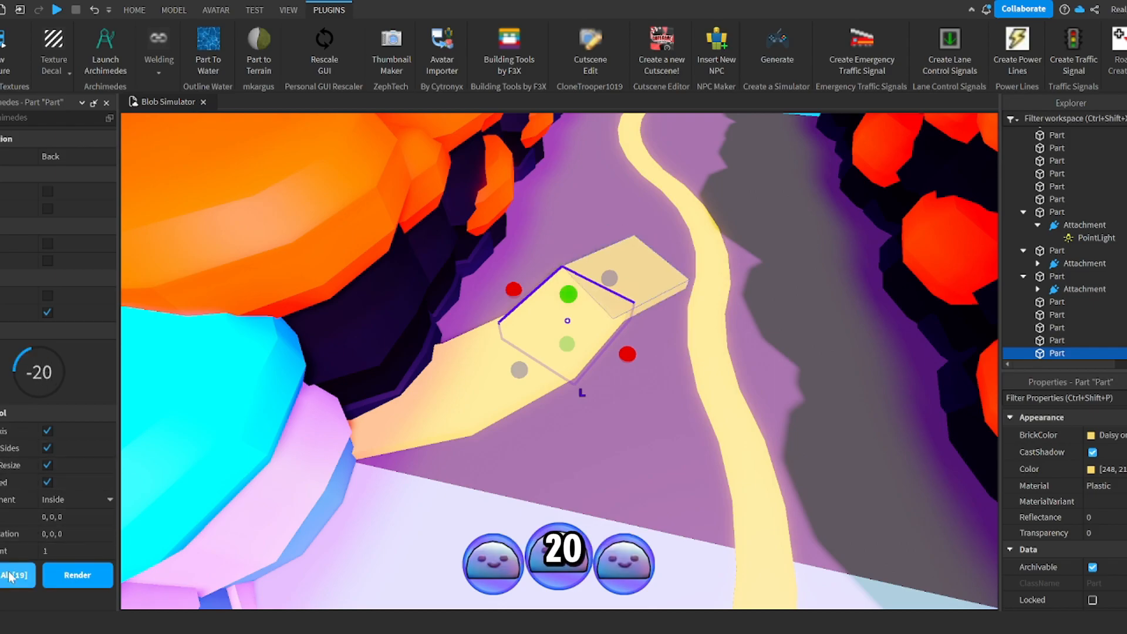
click(88, 580)
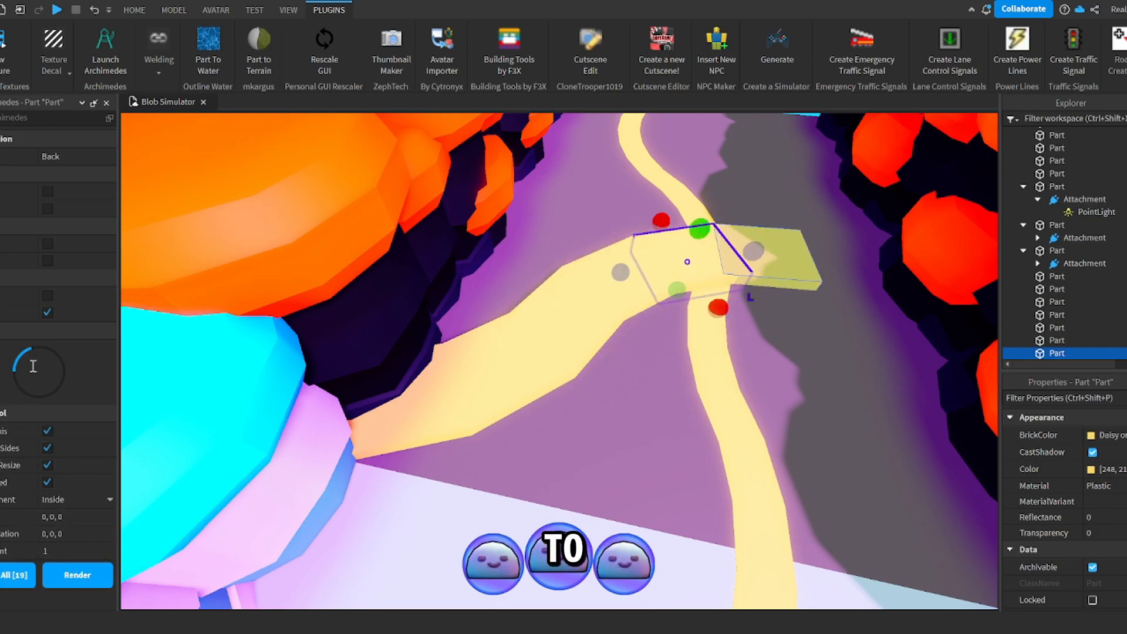
Step: Set the Archimedes angle to 20 and render the path onward into the shaded ground
text(-270)
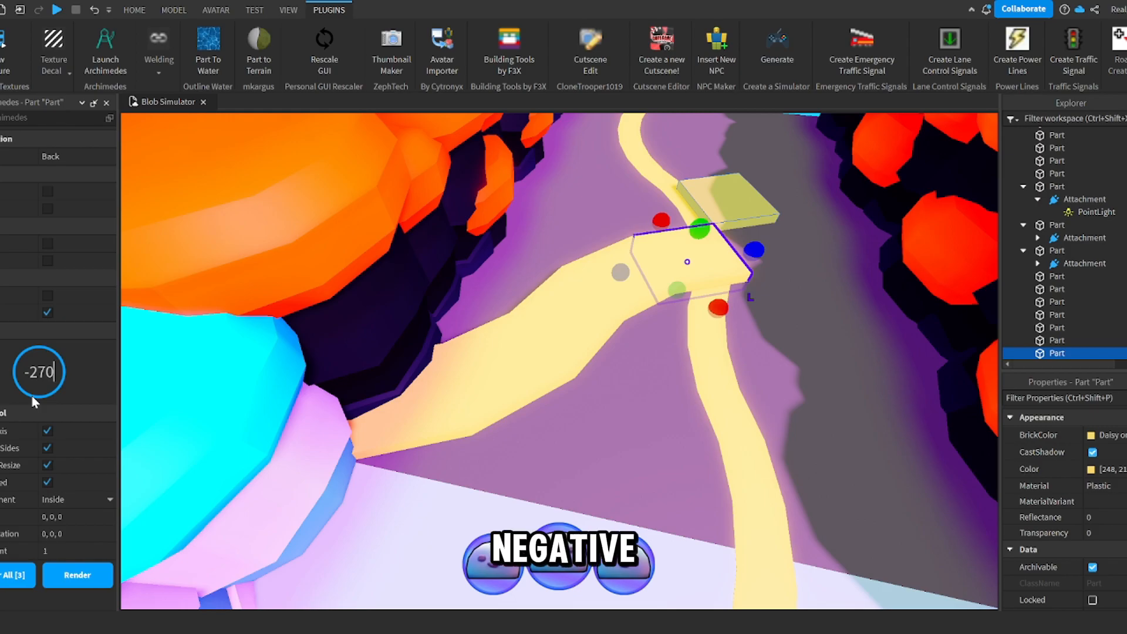
key(Return)
text(20)
click(78, 576)
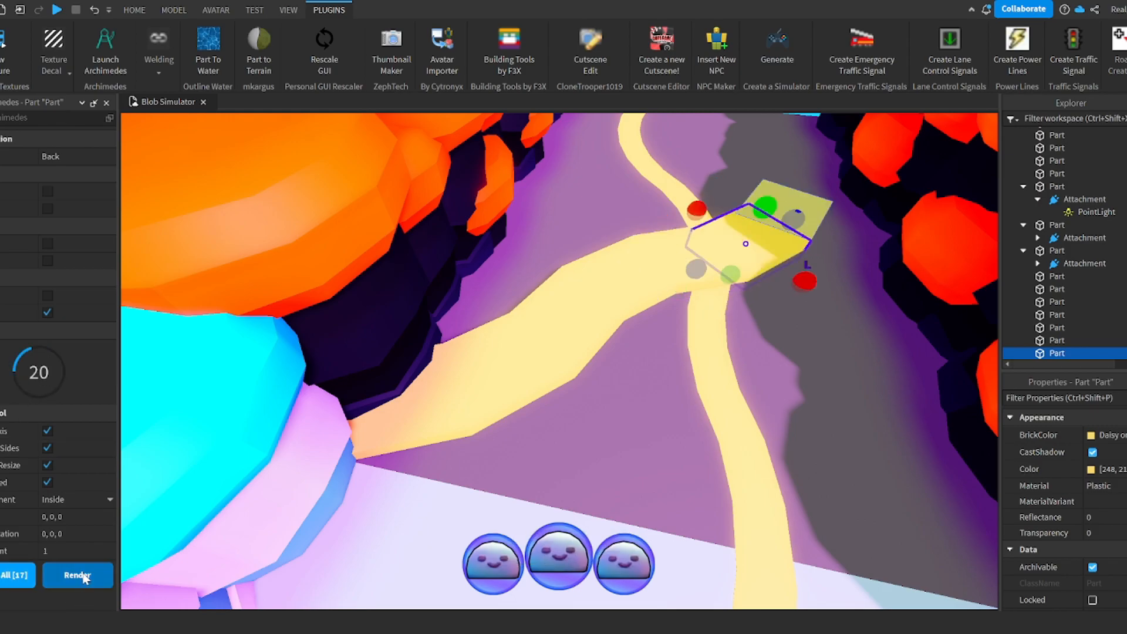
Step: Set the Archimedes angle to -30, render the final segments into the far lava rocks and close the plugin
text(-3)
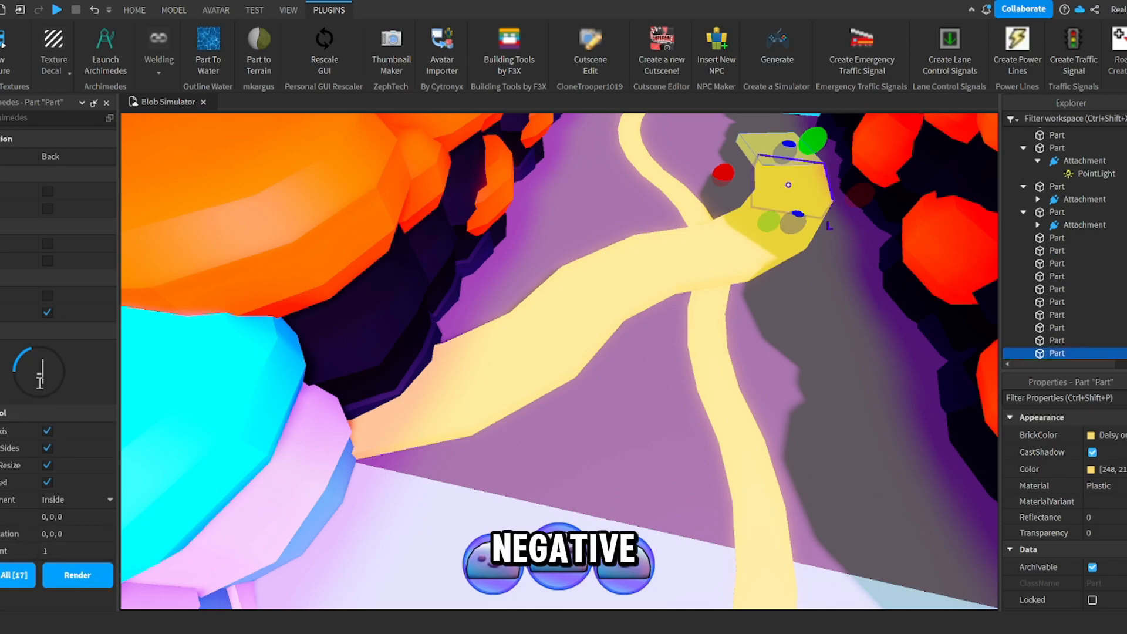
click(78, 587)
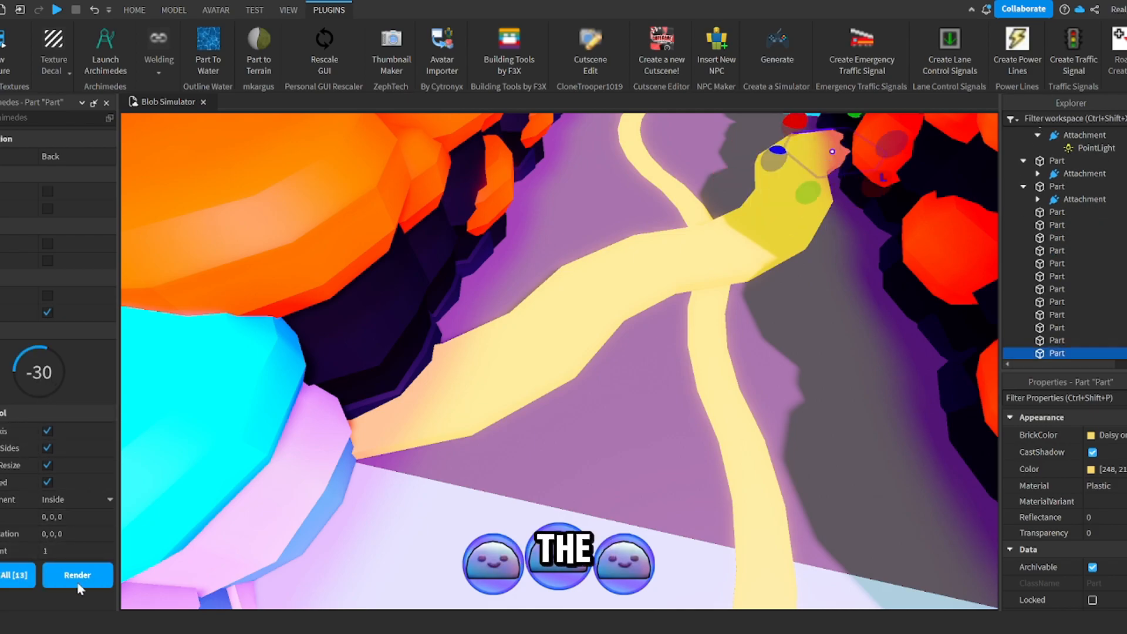
click(106, 103)
Step: Select all ten segments of the new curved path, including the end piece hidden inside the lava rocks
click(449, 347)
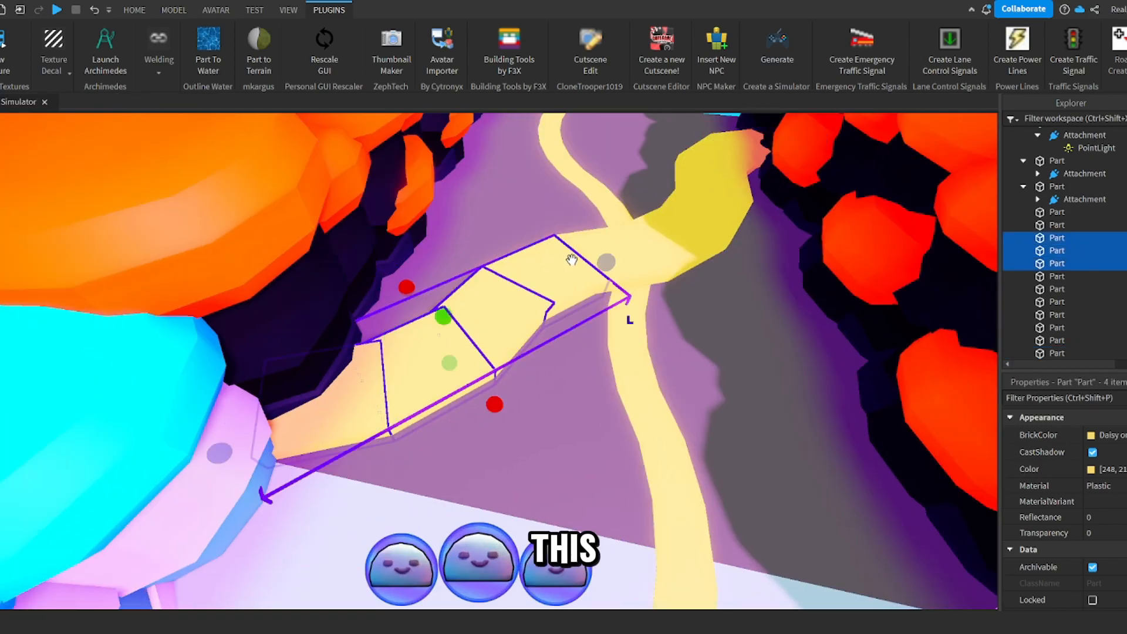
ctrl+click(619, 251)
ctrl+click(675, 229)
ctrl+click(700, 197)
ctrl+click(711, 167)
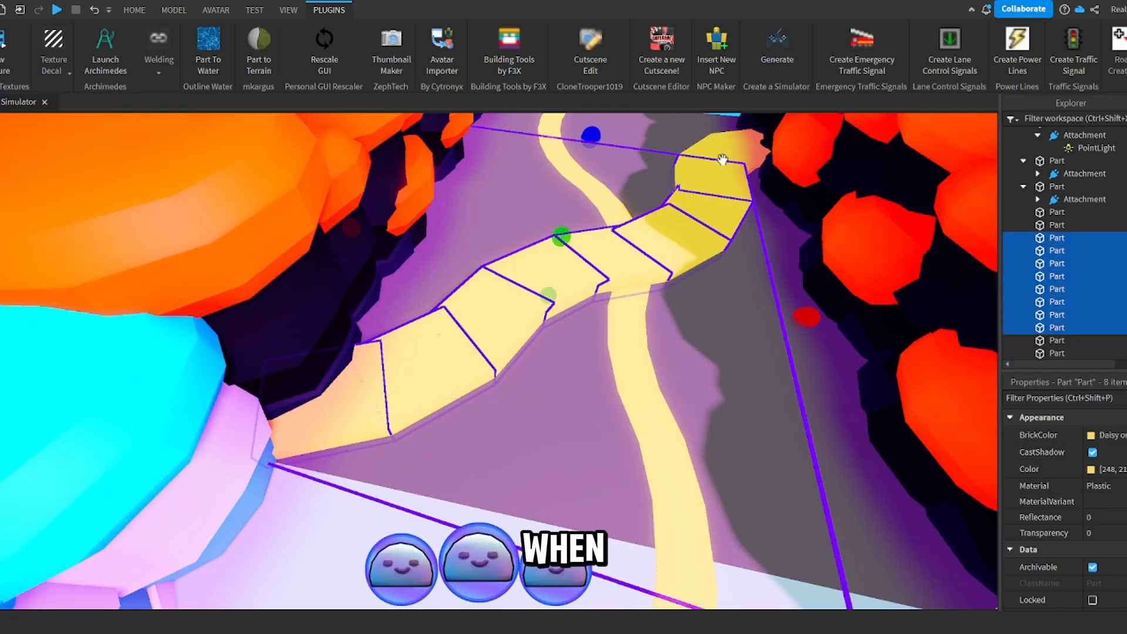
ctrl+click(751, 144)
right_drag(649, 210, 450, 407)
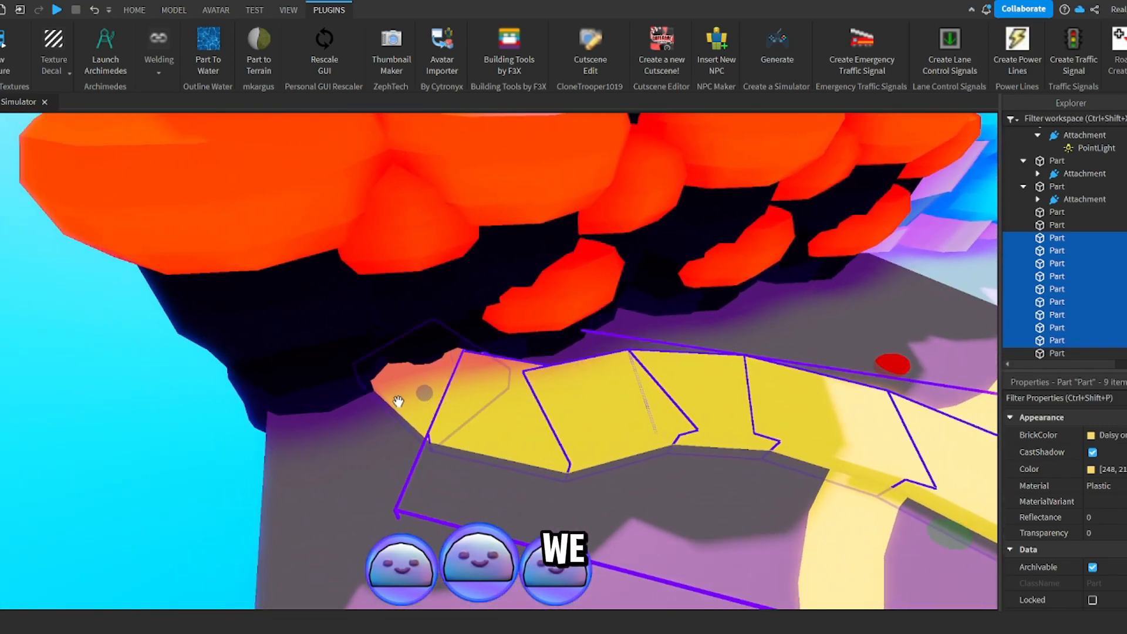
scroll(399, 399, up, 10)
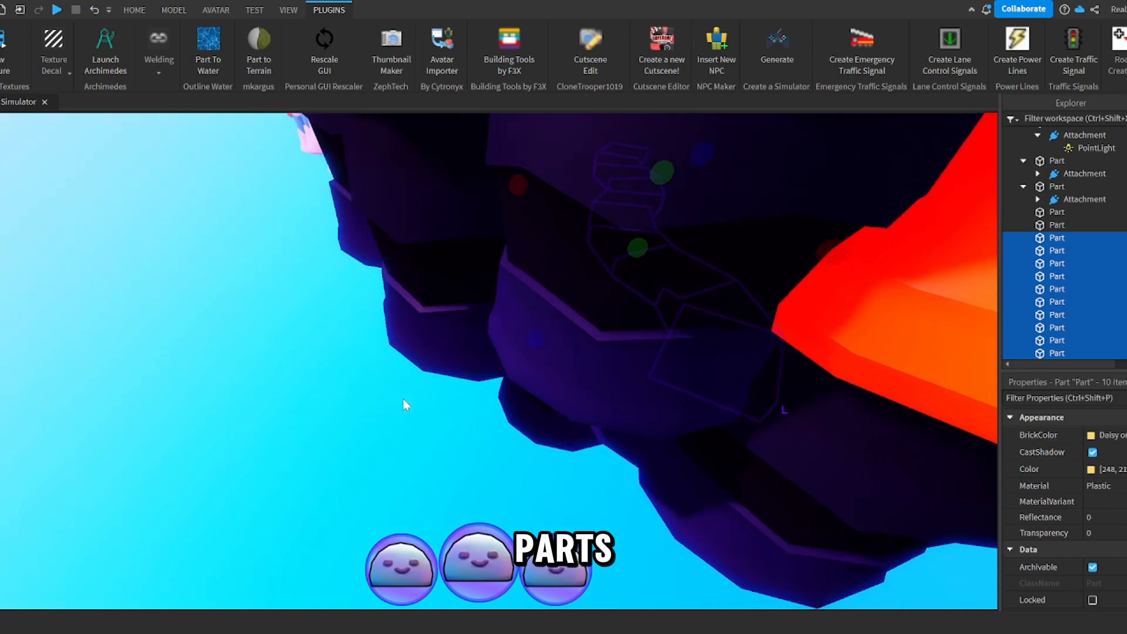
ctrl+click(402, 397)
right_drag(403, 398, 423, 402)
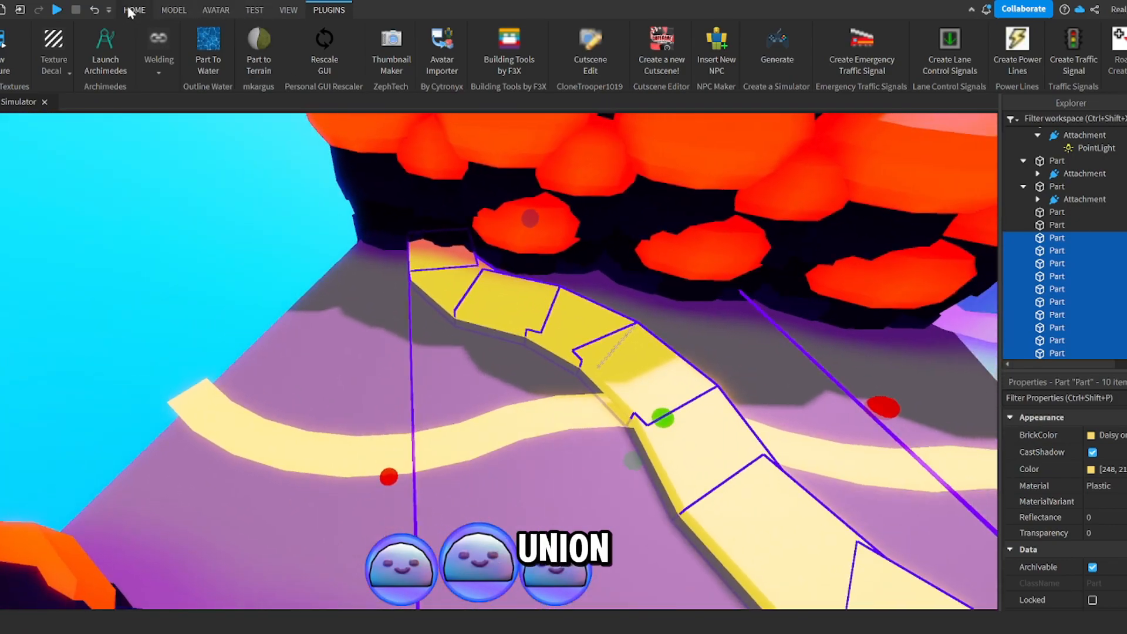
Step: Union the ten selected path segments into one solid and negate it
click(174, 10)
click(646, 40)
click(716, 59)
Step: Try to cut the negated path shape out of the lava zone's floor by uniting the two
right_drag(502, 362, 502, 362)
ctrl+click(395, 344)
click(649, 63)
click(353, 362)
key(w)
right_drag(823, 325, 823, 327)
key(ctrl+z)
Step: Unite the negated path with the lava zone's dark floor to cut a curved channel through it
right_drag(737, 450, 737, 450)
key(s)
right_drag(871, 317, 870, 317)
click(737, 318)
right_drag(738, 318, 737, 318)
click(604, 502)
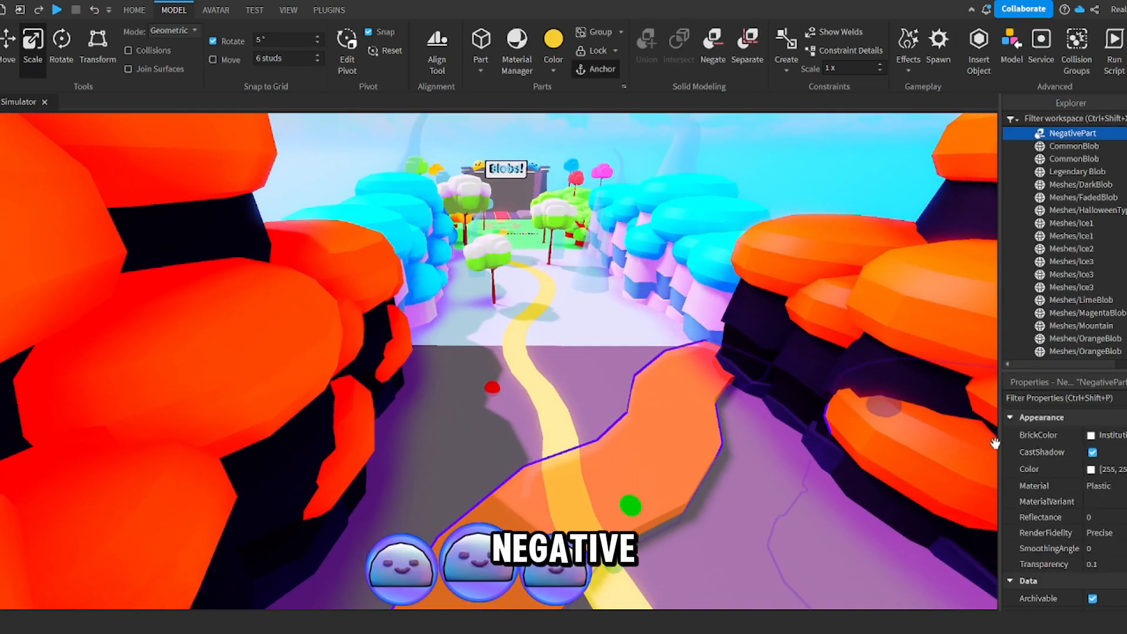
right_drag(721, 417, 721, 417)
ctrl+click(696, 417)
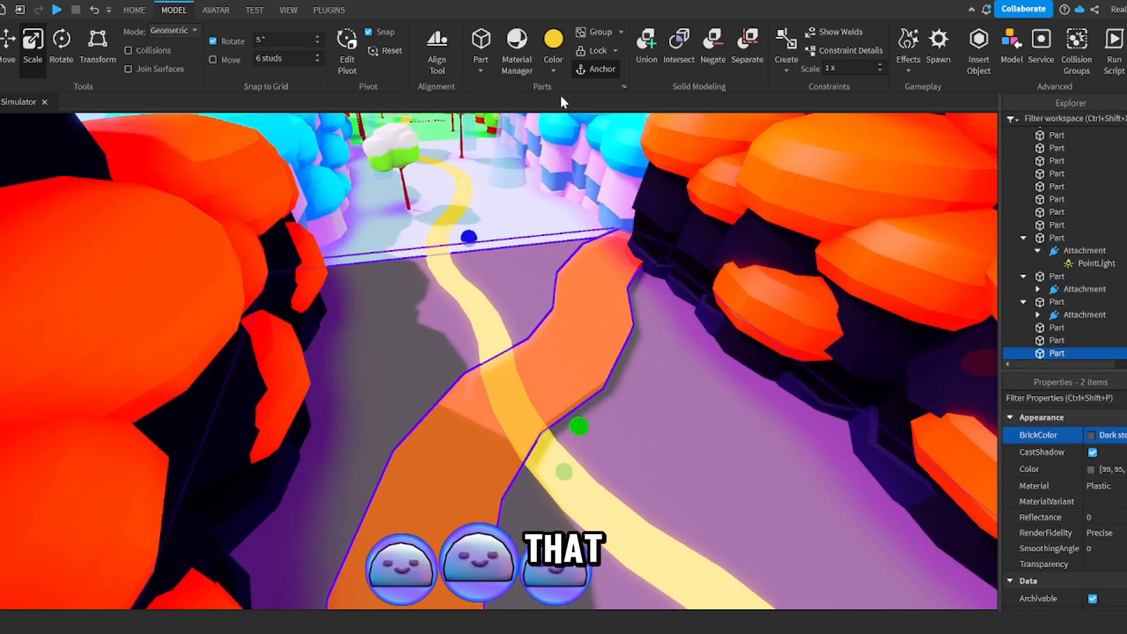
click(641, 61)
right_drag(610, 292, 620, 327)
click(636, 340)
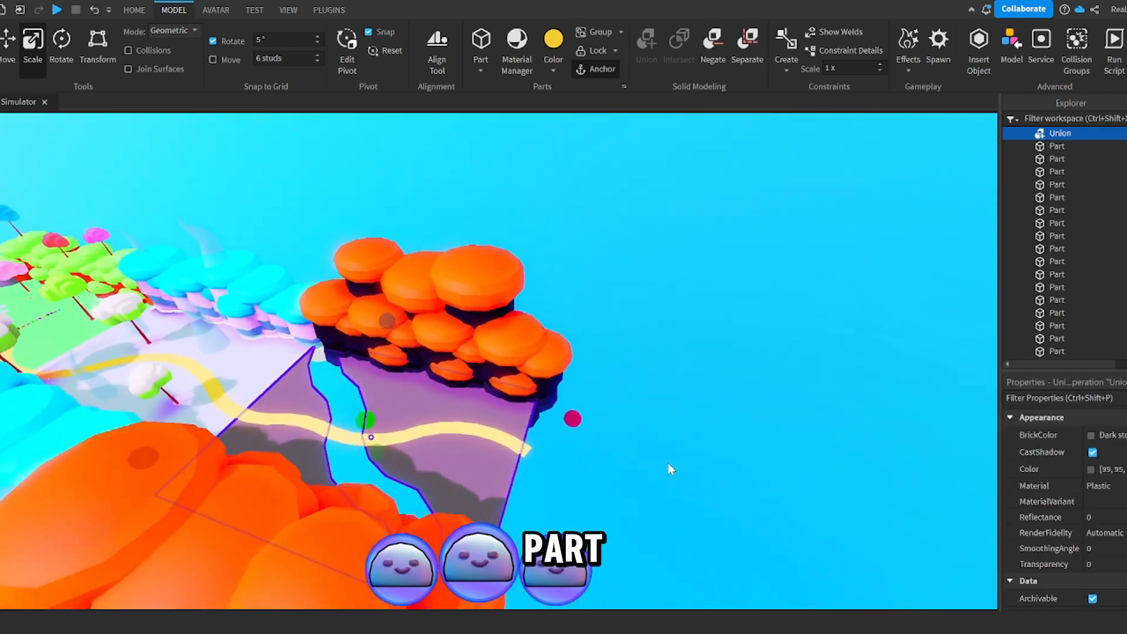
click(671, 469)
scroll(670, 469, up, 4)
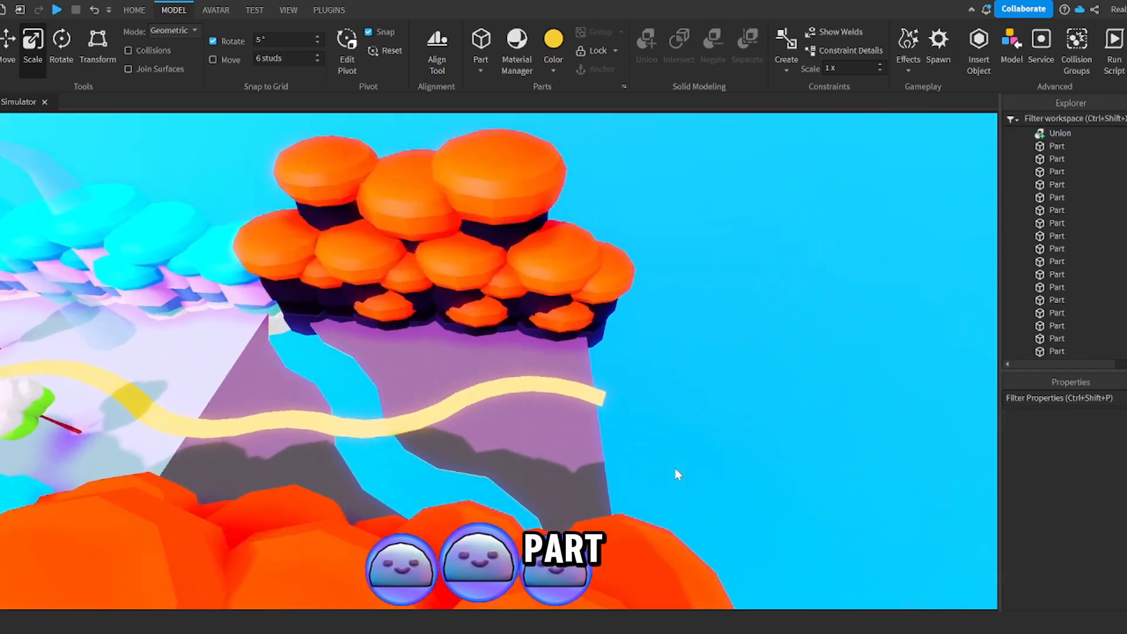
Step: Duplicate the cut lava floor and separate the copy back into its original parts
click(604, 460)
key(ctrl+d)
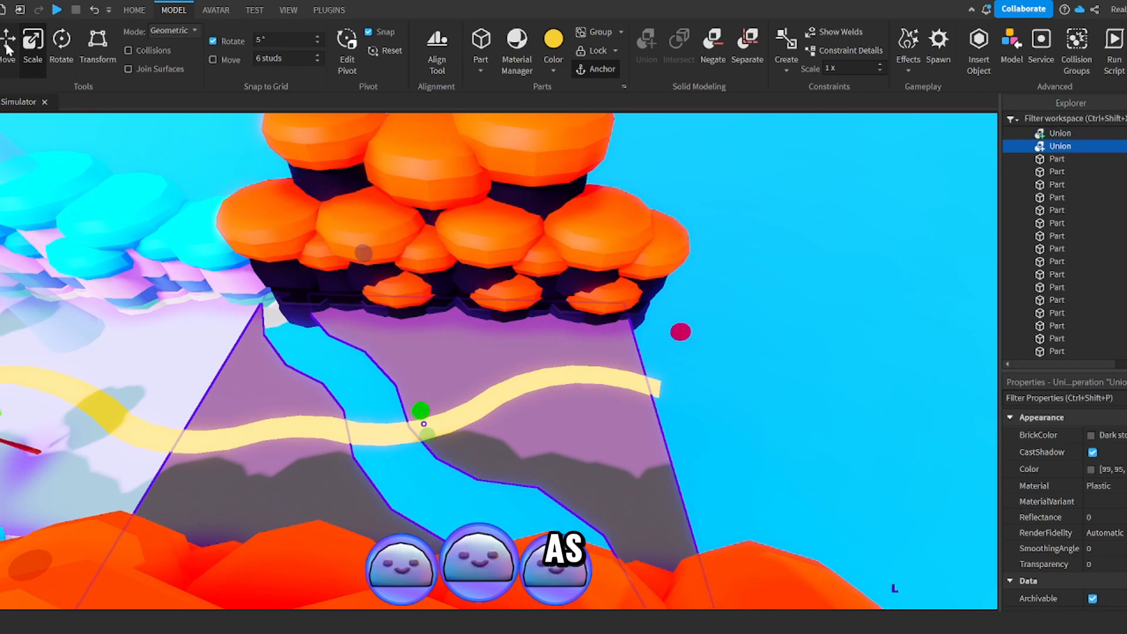
click(7, 46)
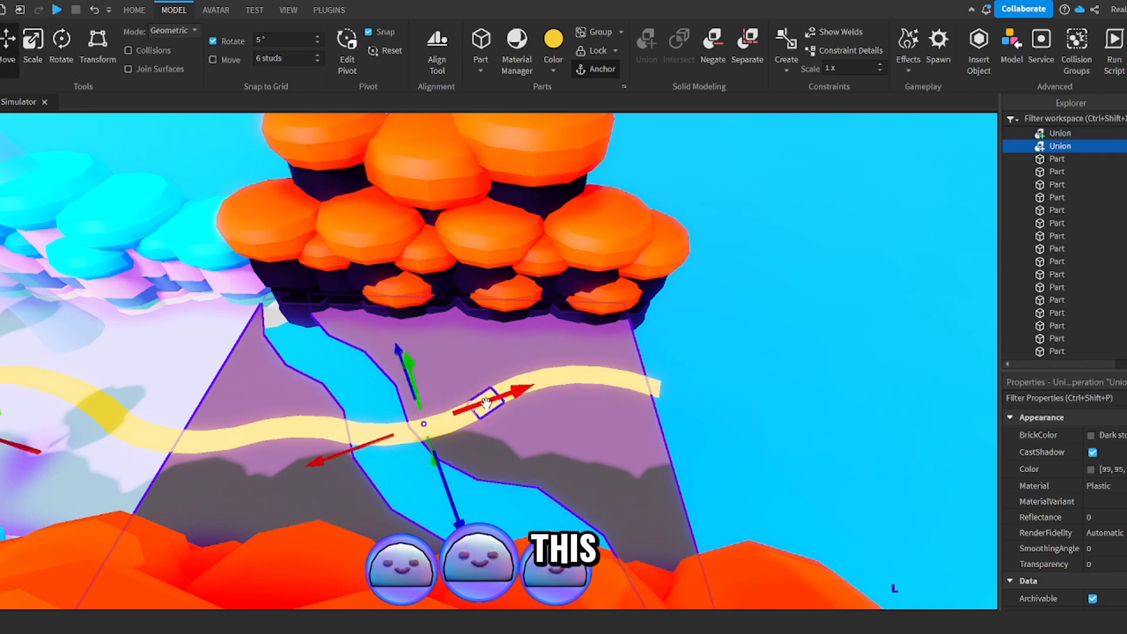
click(784, 293)
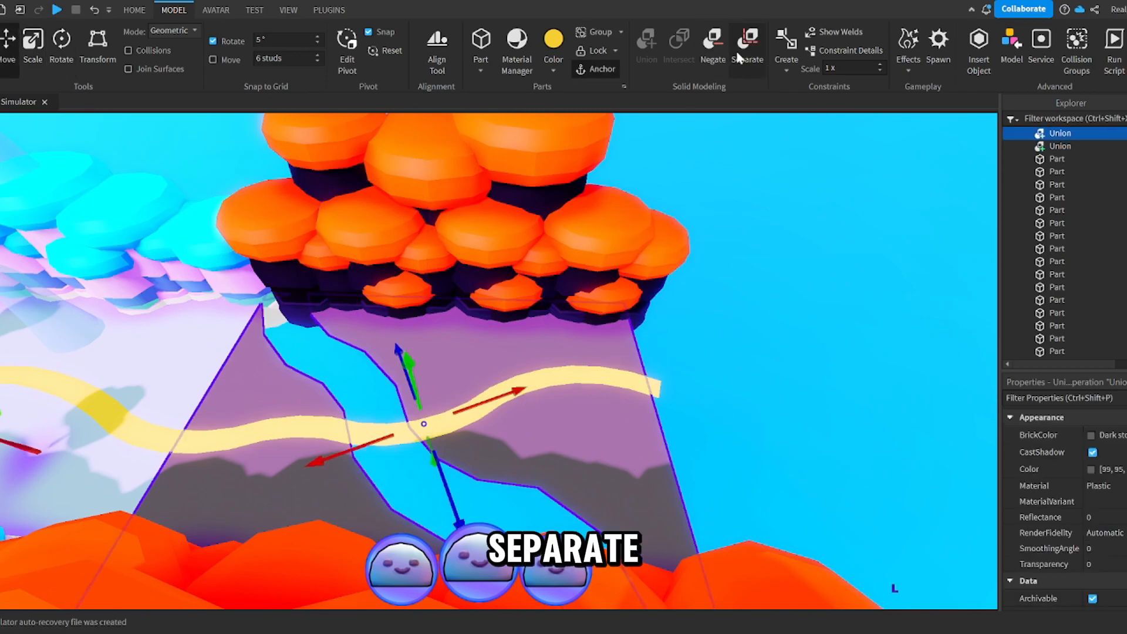
click(747, 47)
click(441, 509)
key(ctrl+z)
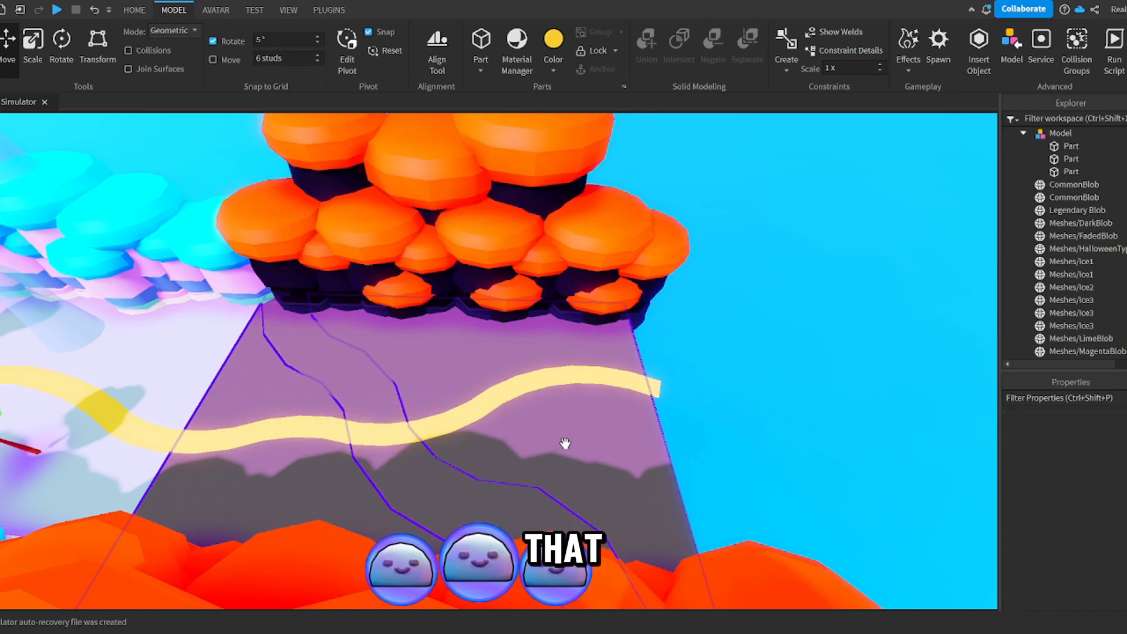
Step: Select the uncut floor part at the end of the workspace's part list and adjust its height with the Scale tool
scroll(1084, 315, down, 3)
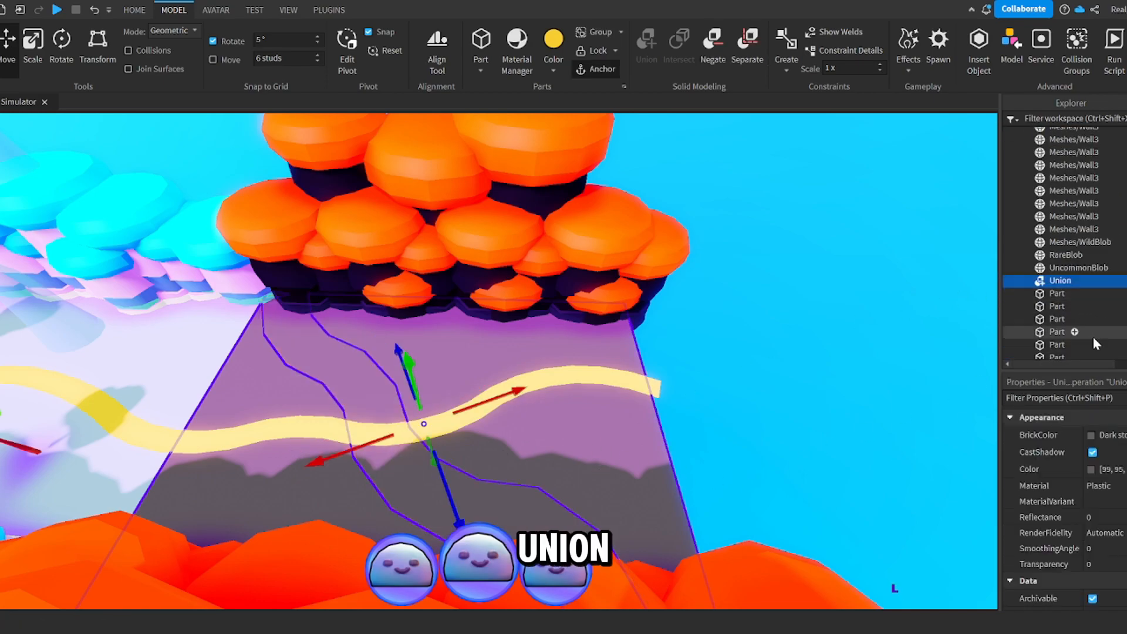
scroll(1053, 313, down, 8)
scroll(1040, 243, down, 6)
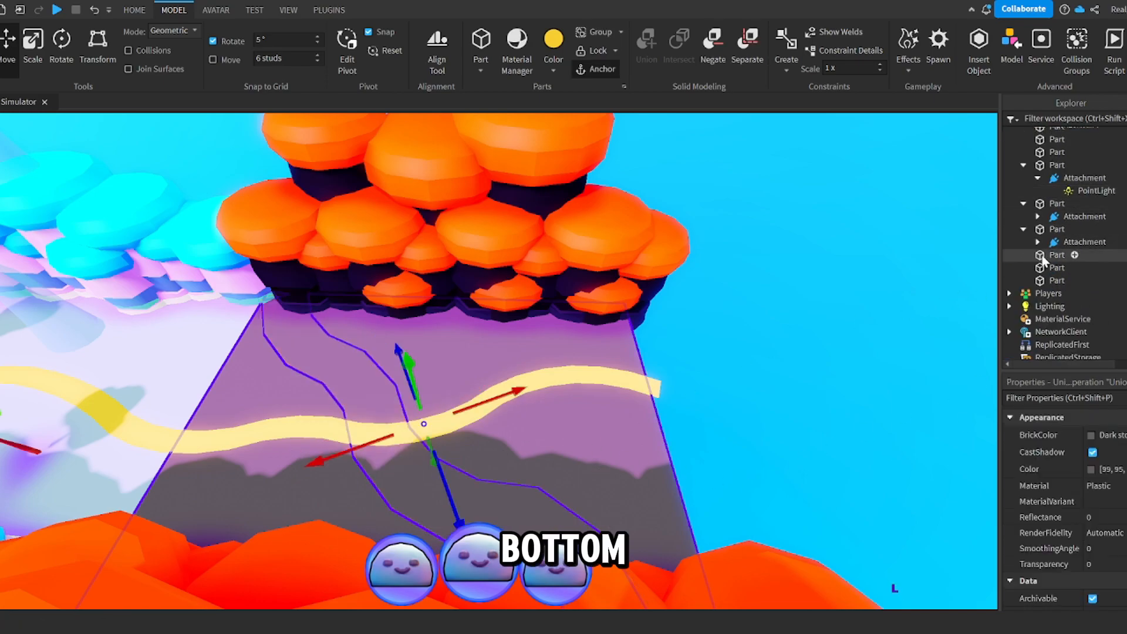
click(1051, 283)
right_drag(403, 415, 428, 417)
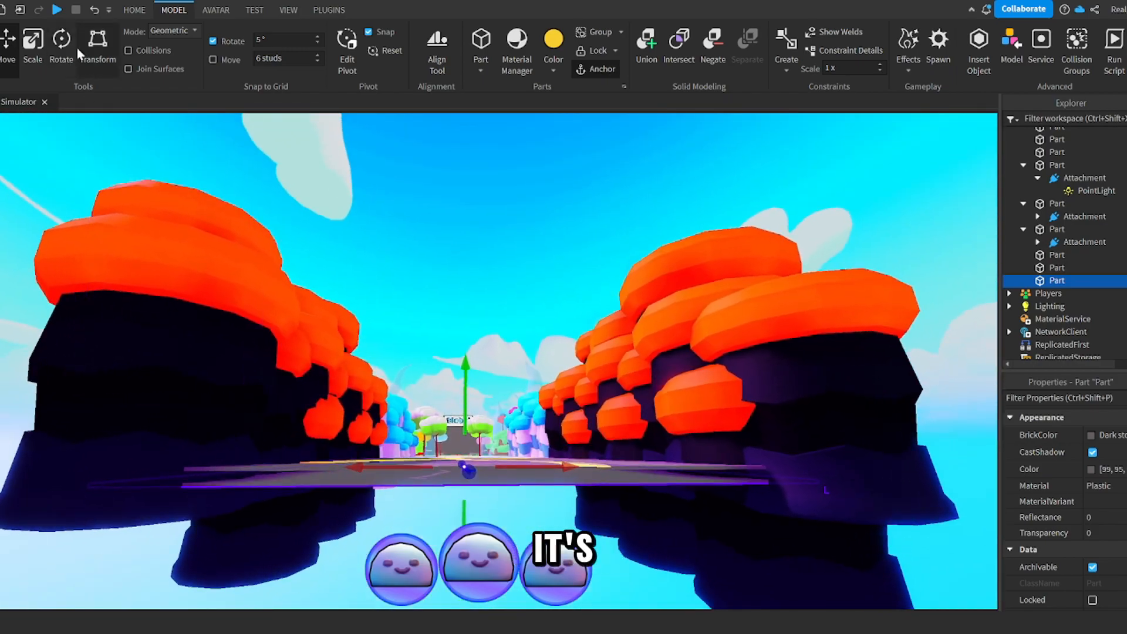
click(32, 42)
ctrl+drag(460, 437, 458, 425)
right_drag(457, 426, 517, 352)
key(w)
Step: Transform the uncut floor part into cartoon water with Part To Water, using a low speed and both sideways and forward movement
click(329, 10)
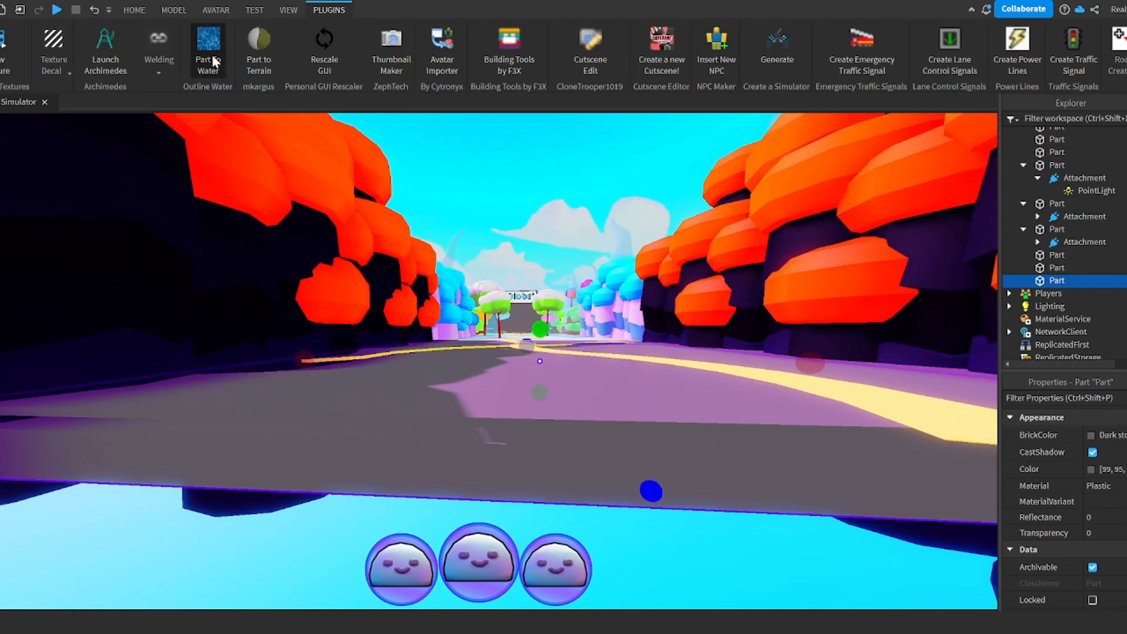
click(213, 60)
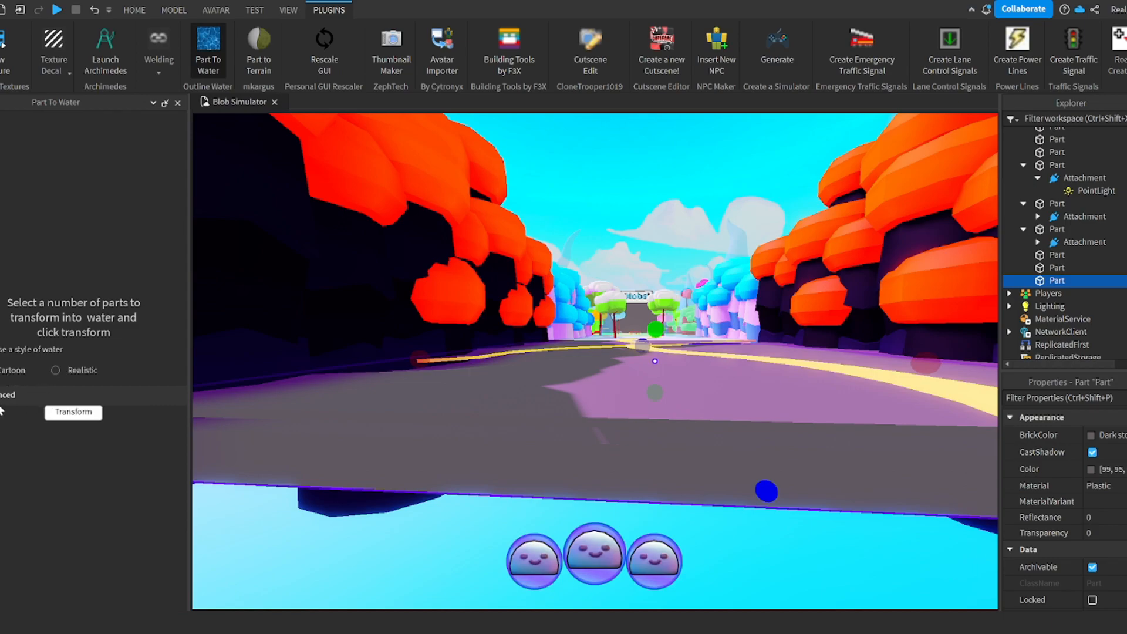
click(3, 400)
click(55, 373)
click(57, 414)
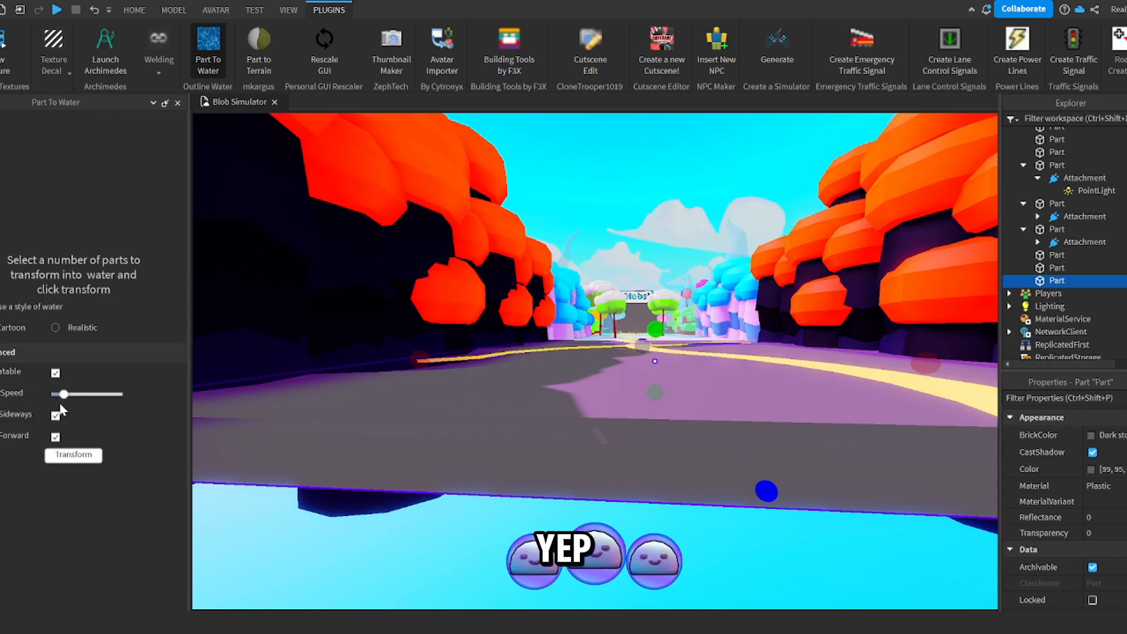
click(66, 456)
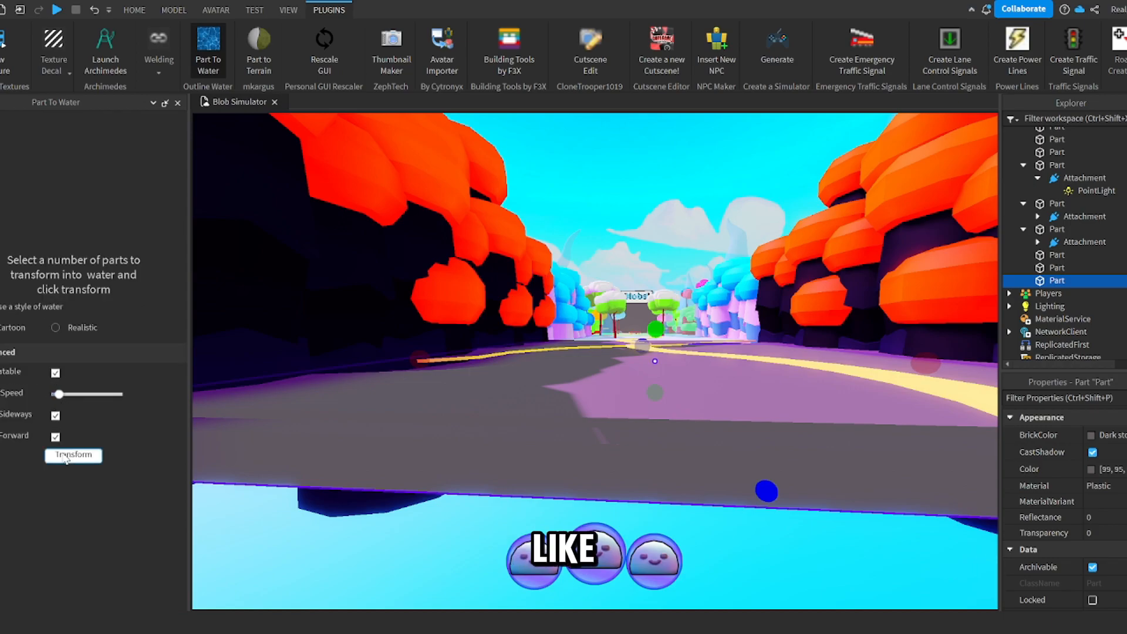
click(178, 103)
Step: Raise the water model inside the channel and set the color of its Layer1 to Persimmon
click(428, 372)
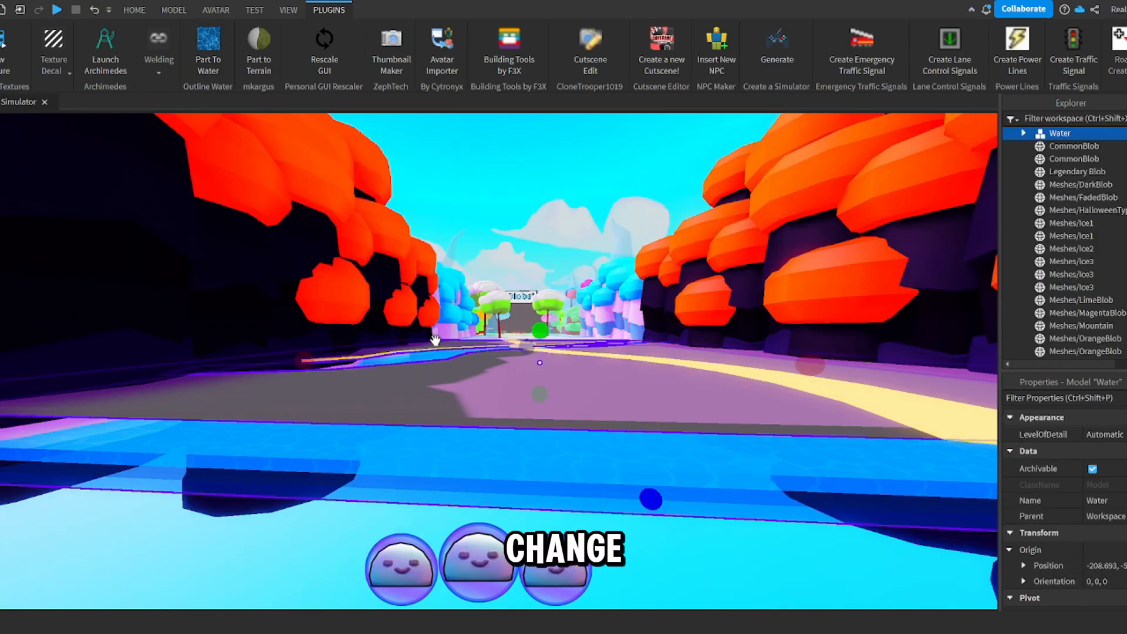
key(w)
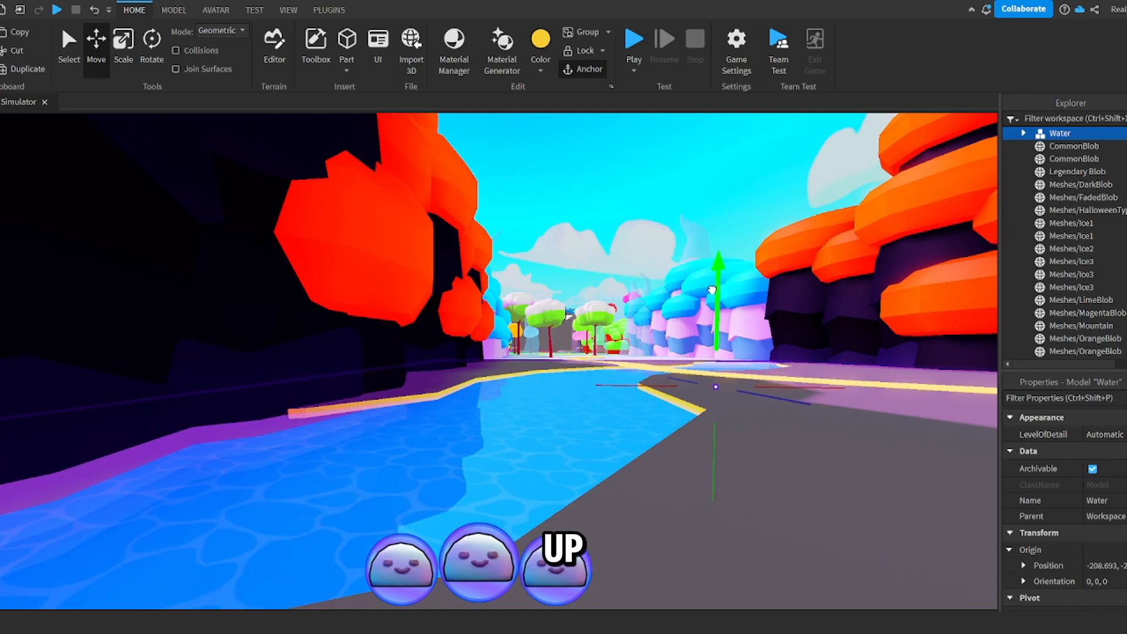
click(1023, 133)
click(1075, 146)
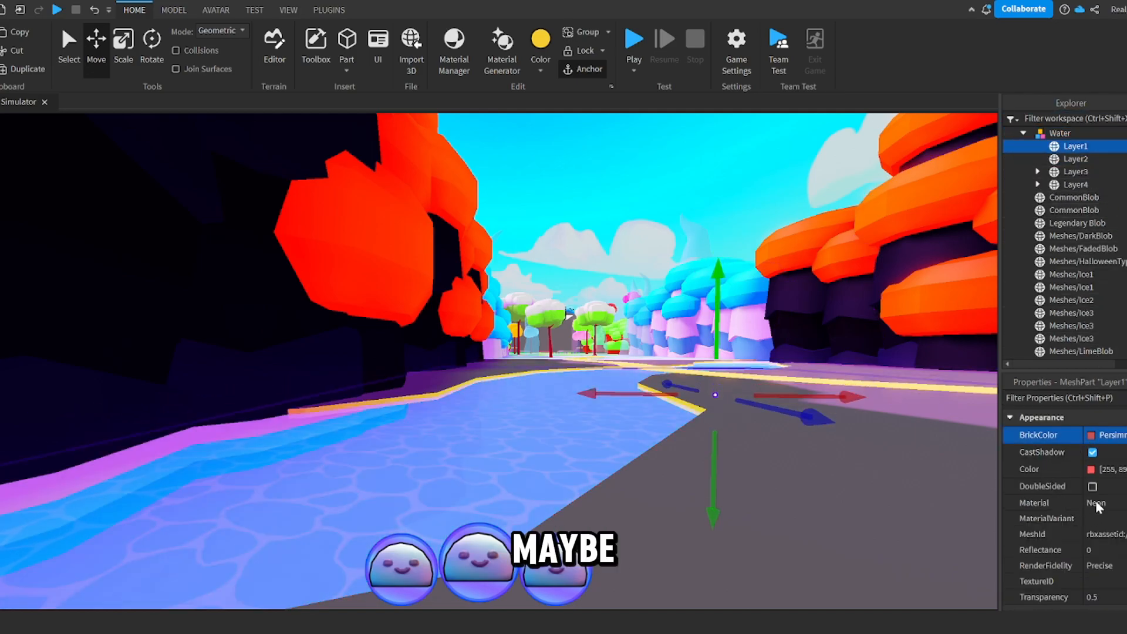
Step: Set the color of the water model's Layer2 and Layer3 to Deep orange
click(1079, 159)
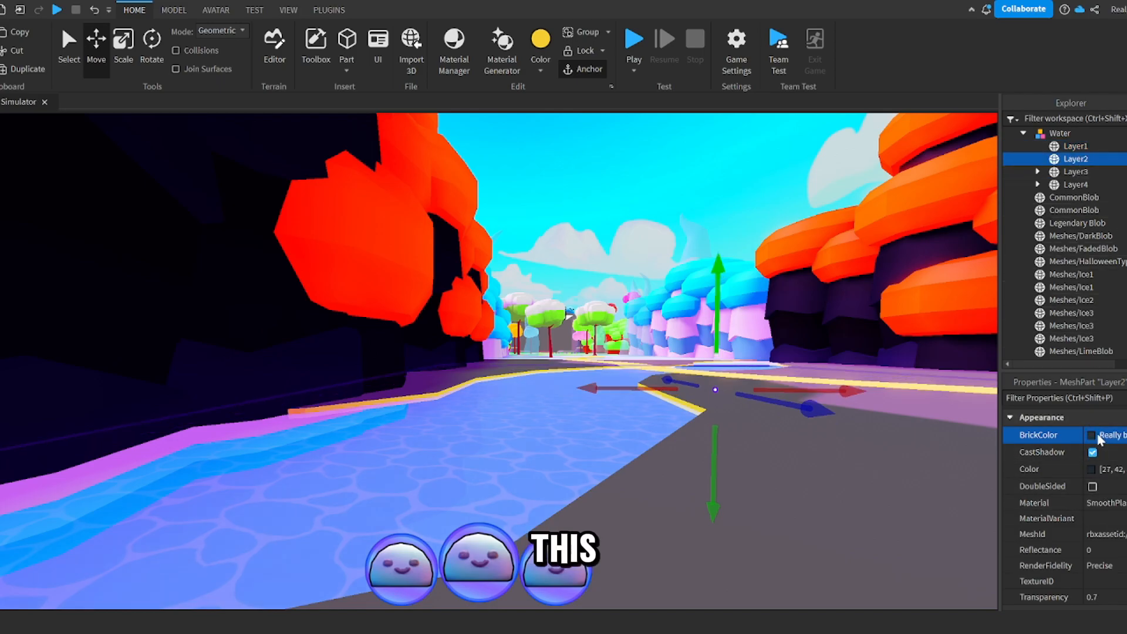
click(1079, 476)
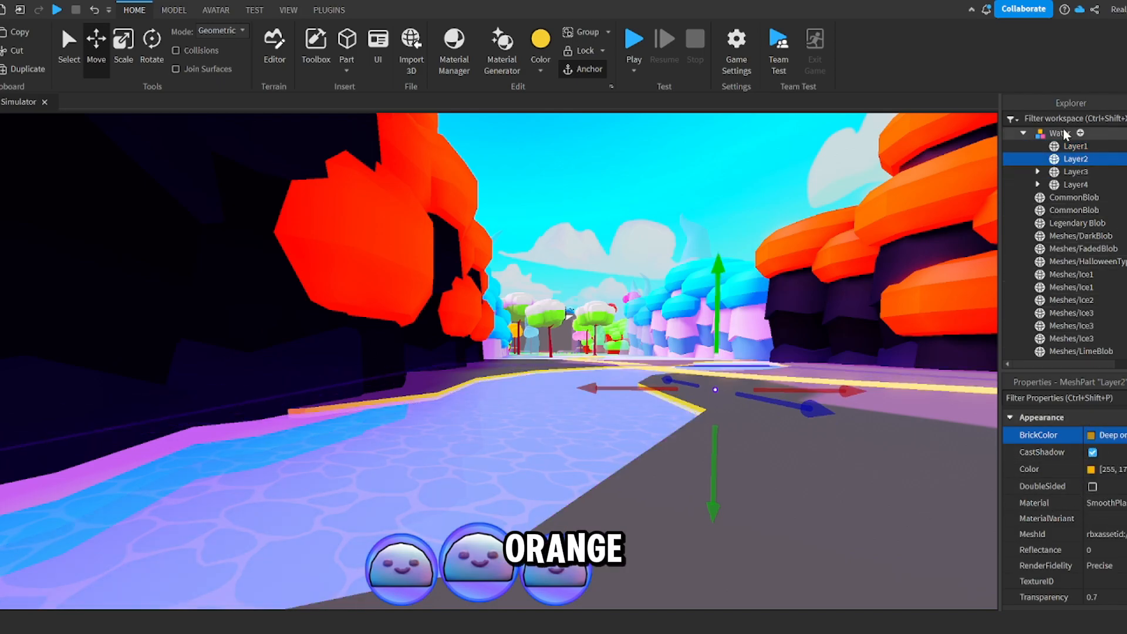
click(1075, 171)
click(1094, 446)
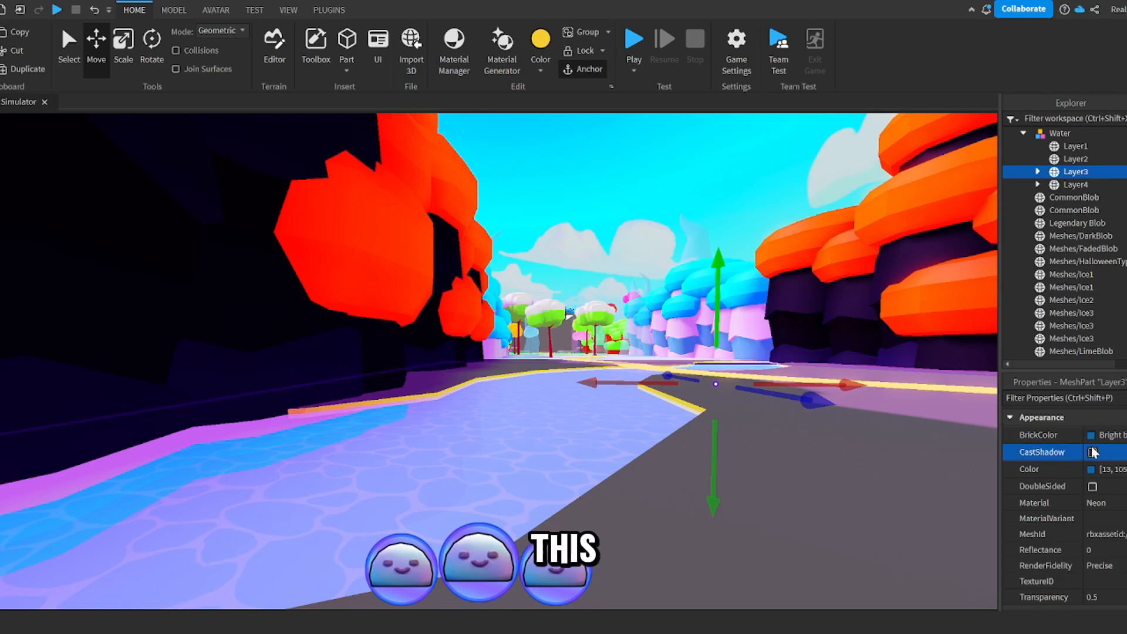
click(1093, 439)
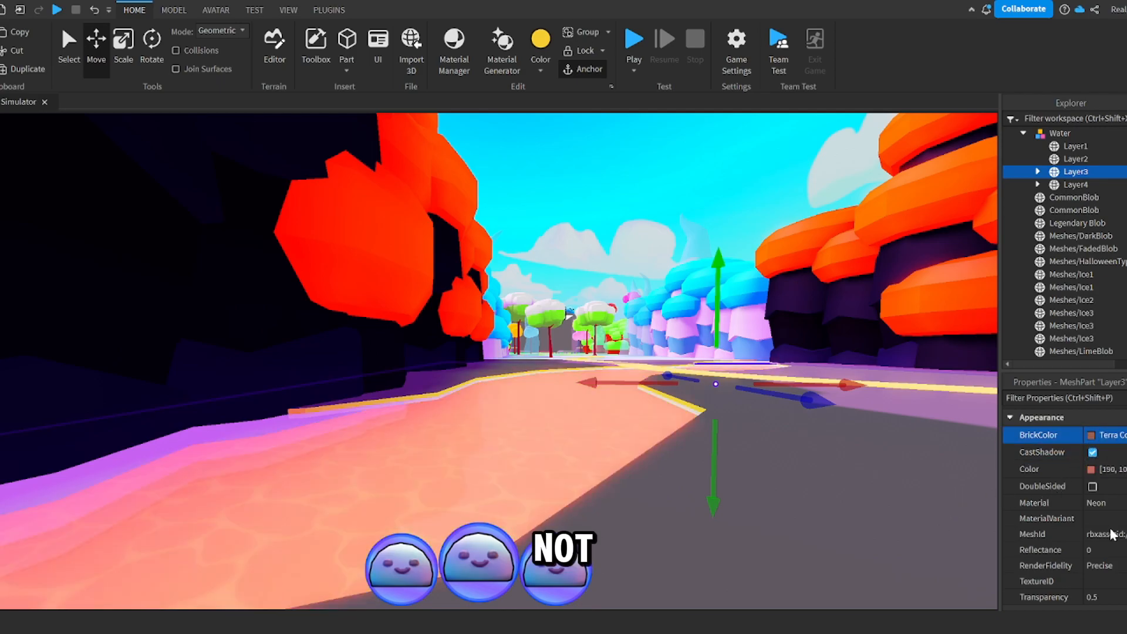
click(941, 501)
click(1090, 470)
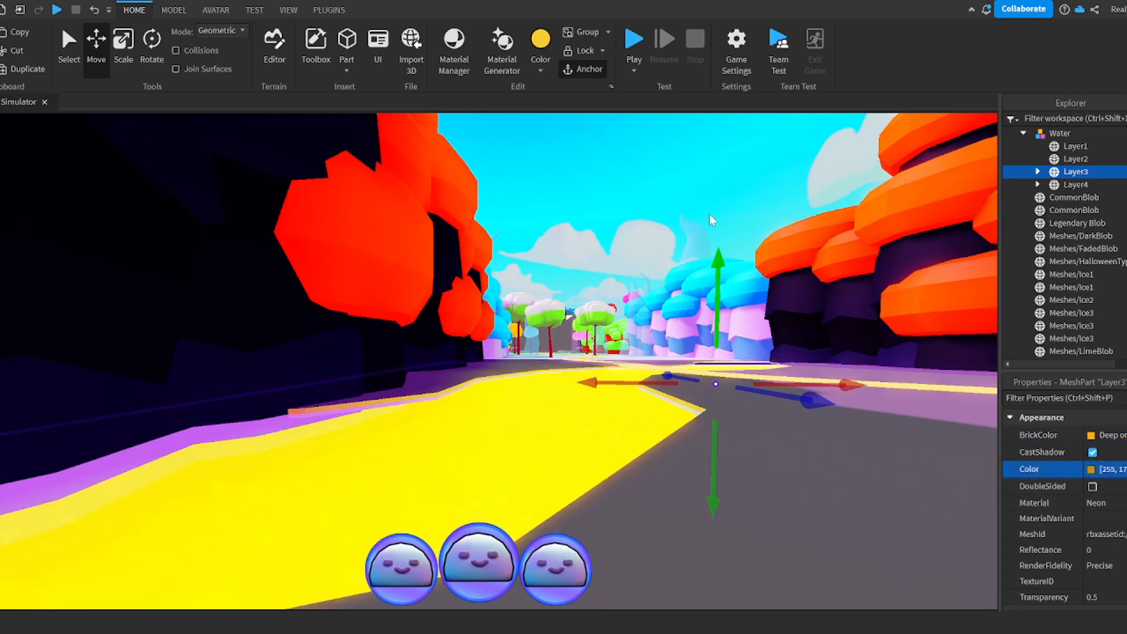
Step: Set the color of the water model's Layer4 to Smoky grey
drag(706, 200, 706, 202)
scroll(652, 446, down, 4)
right_drag(573, 333, 622, 375)
click(1072, 187)
click(1091, 435)
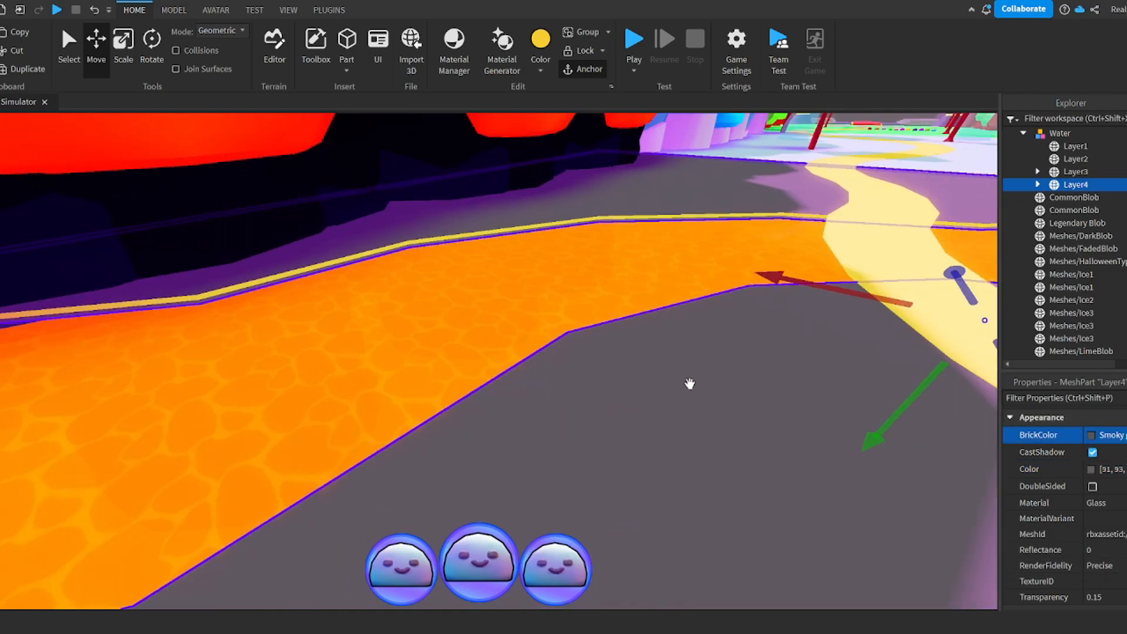
Step: Select the water model's Layer1, Layer2 and Layer3 together and change a shared setting in their properties
click(1075, 172)
ctrl+click(1114, 162)
ctrl+click(1075, 146)
scroll(1068, 499, down, 10)
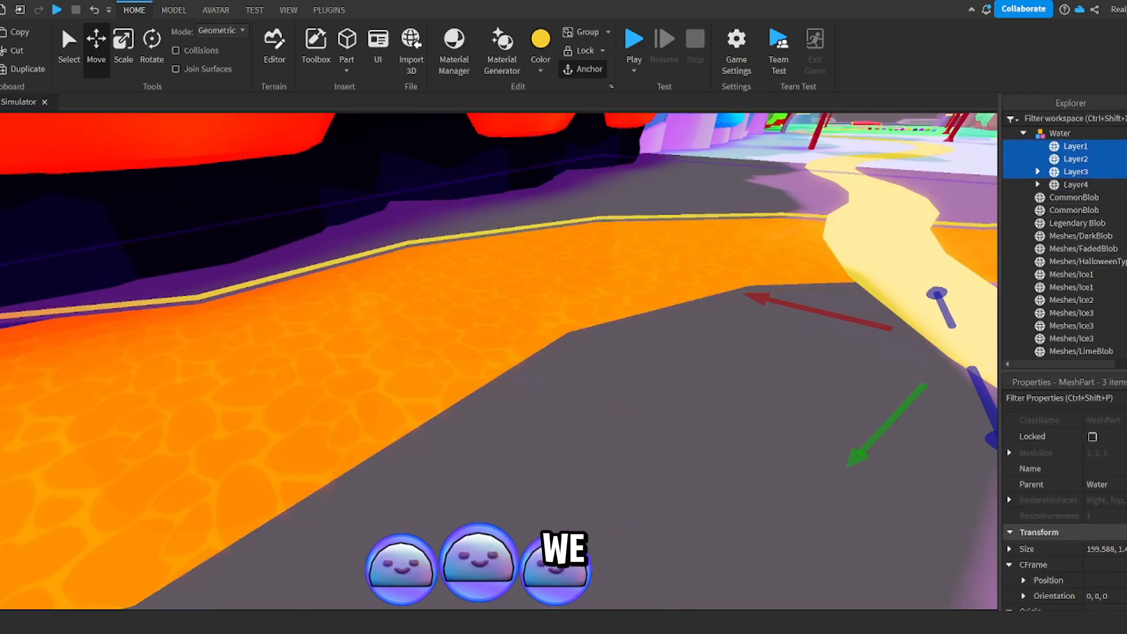
click(1093, 517)
Step: Inspect the lava river up close, the whole map from a distance, and the ice and grass zones toward the Blobs booth
scroll(611, 399, down, 5)
right_drag(611, 400, 679, 158)
click(673, 174)
key(w)
key(s)
click(500, 281)
click(593, 148)
key(w)
right_drag(460, 239, 459, 236)
key(s)
drag(181, 207, 904, 522)
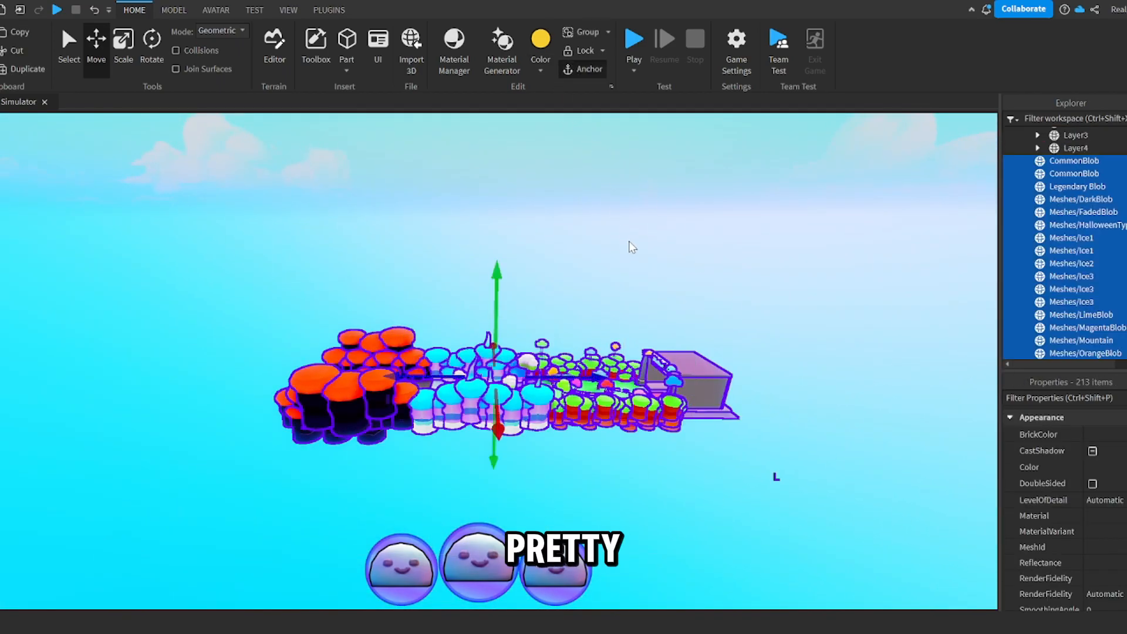
click(631, 245)
key(w)
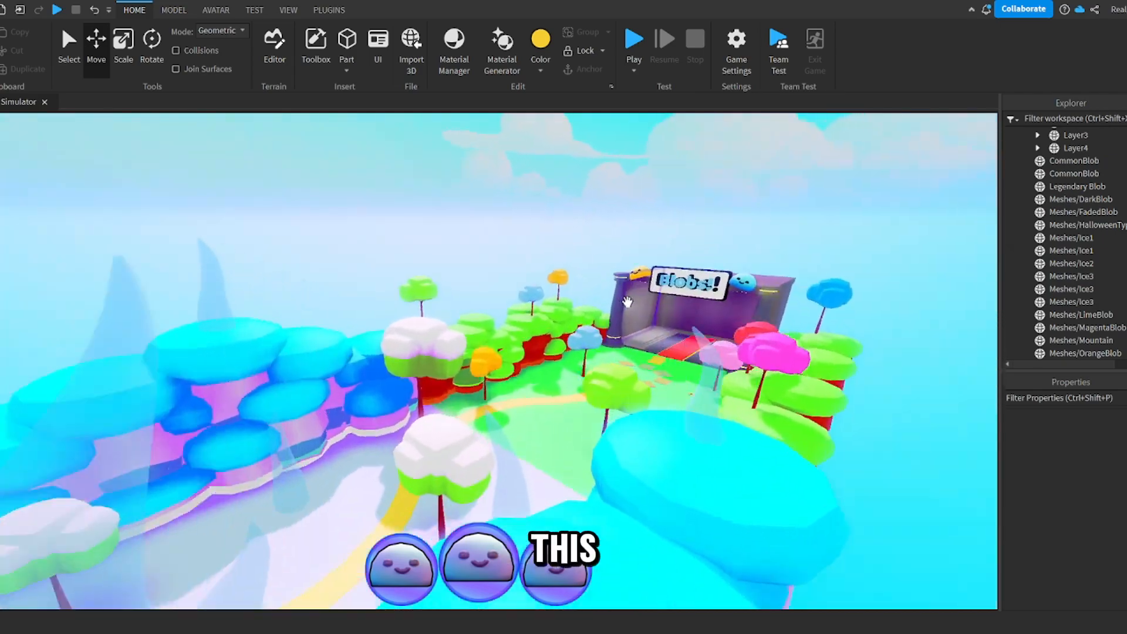
key(w)
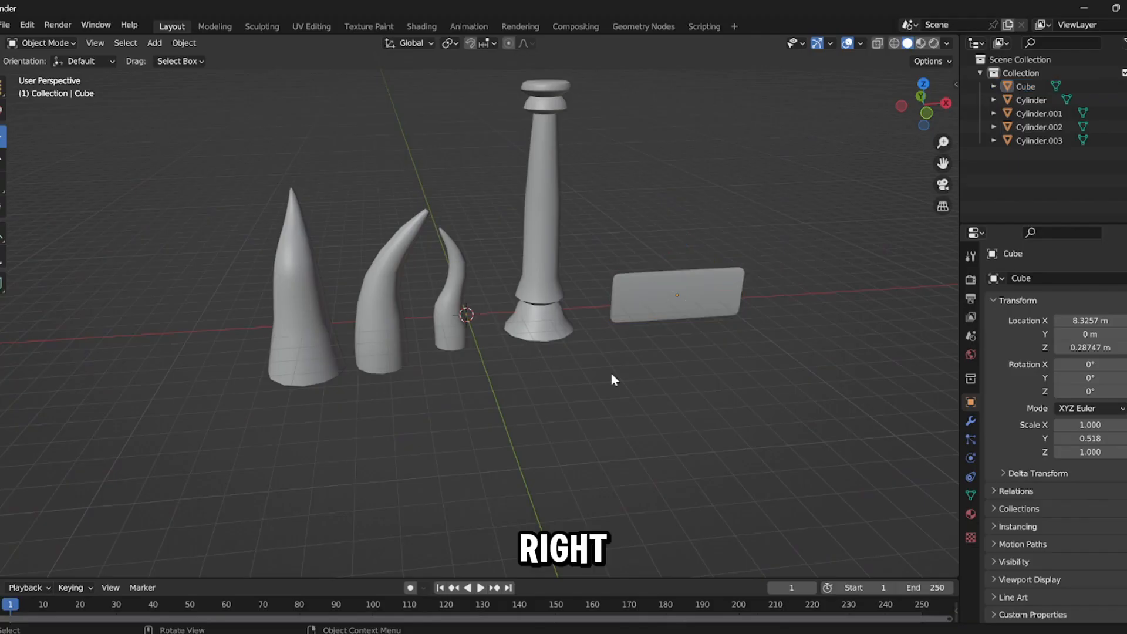
Step: In Blender, select all existing models and move them about 12 m along Y to clear the origin
scroll(589, 329, down, 3)
drag(659, 184, 558, 252)
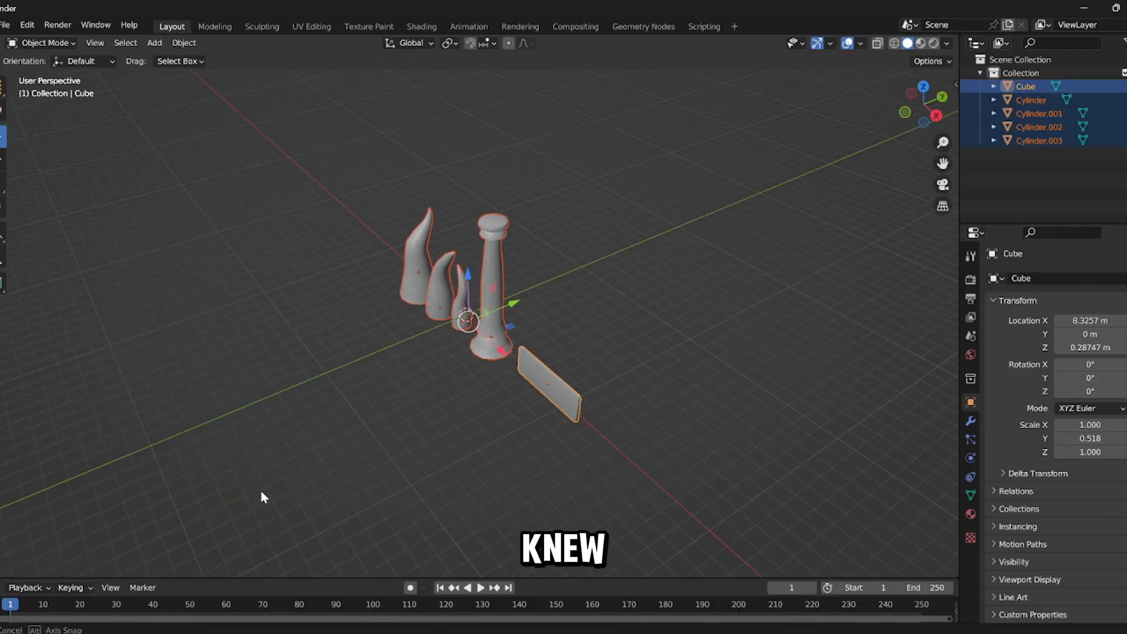
middle_drag(262, 497, 214, 494)
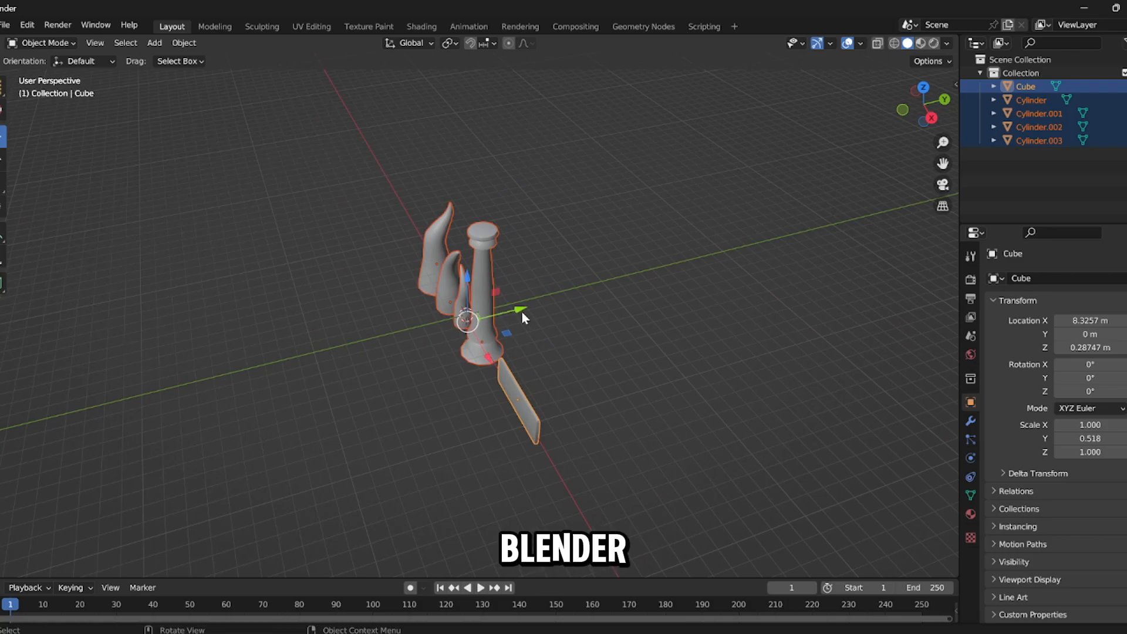
drag(523, 316, 675, 272)
click(438, 352)
Step: Add a UV sphere at the origin with 12 segments and 8 rings
scroll(470, 335, up, 4)
middle_drag(470, 335, 546, 301)
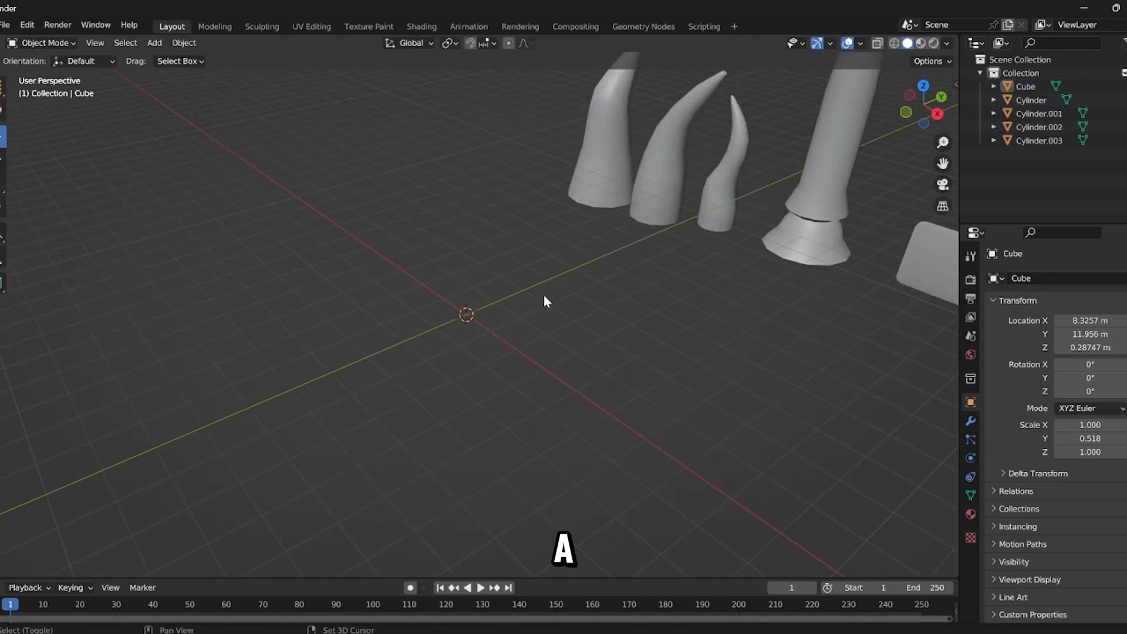
key(shift+a)
click(597, 338)
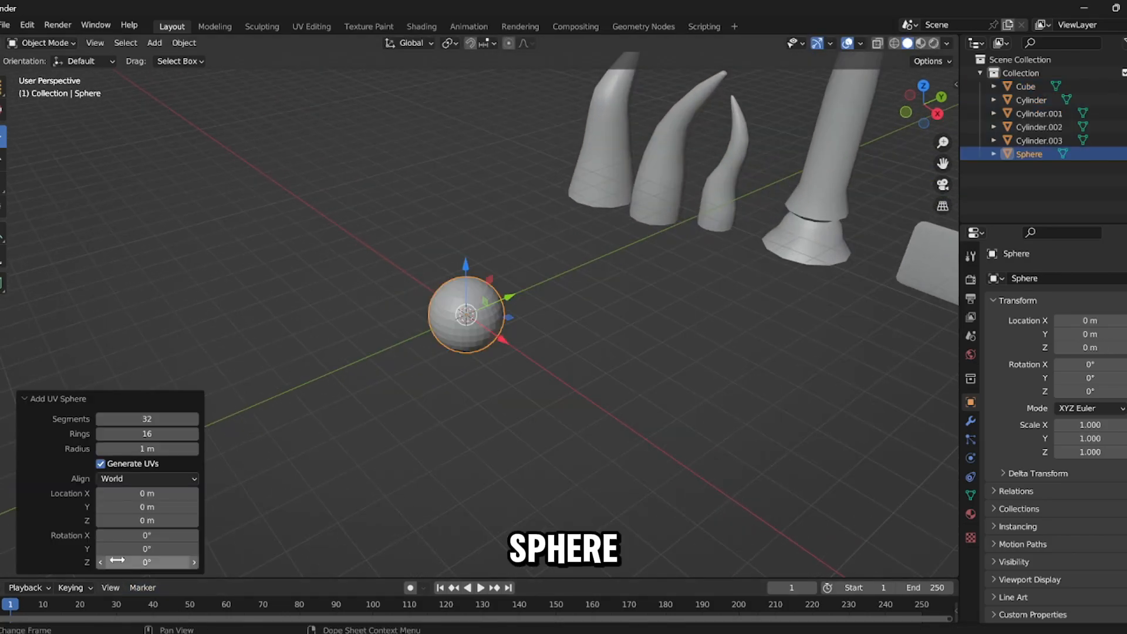
click(137, 434)
key(Return)
scroll(493, 456, up, 4)
middle_drag(493, 455, 453, 418)
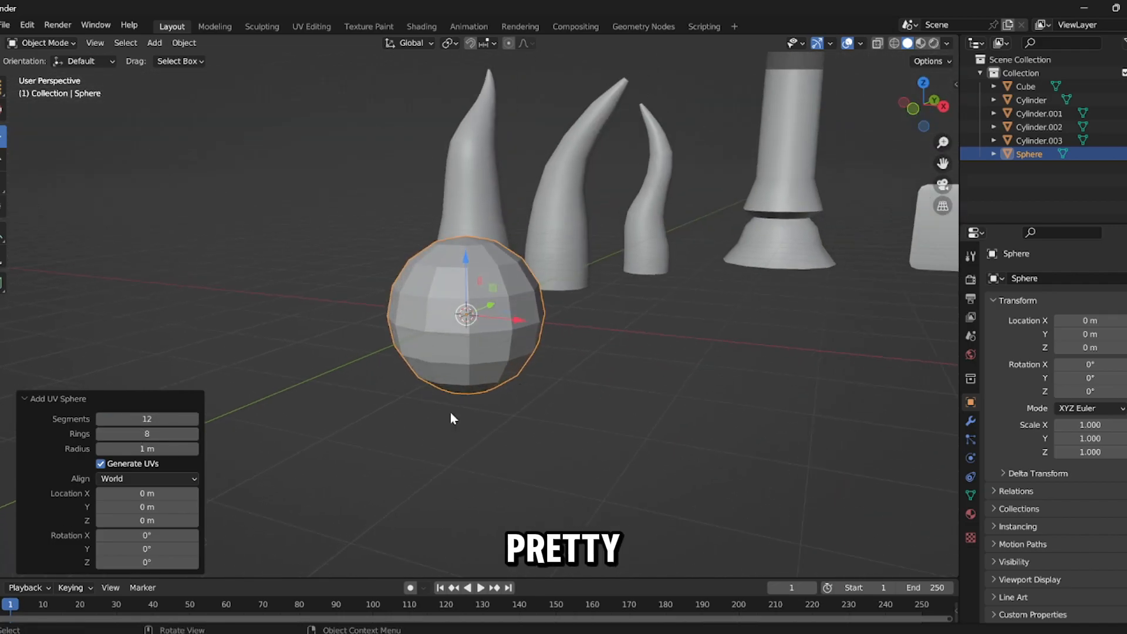
Step: Shape the sphere into an egg by raising its top faces about 0.47 m with smooth proportional editing and scaling them
click(922, 84)
key(Tab)
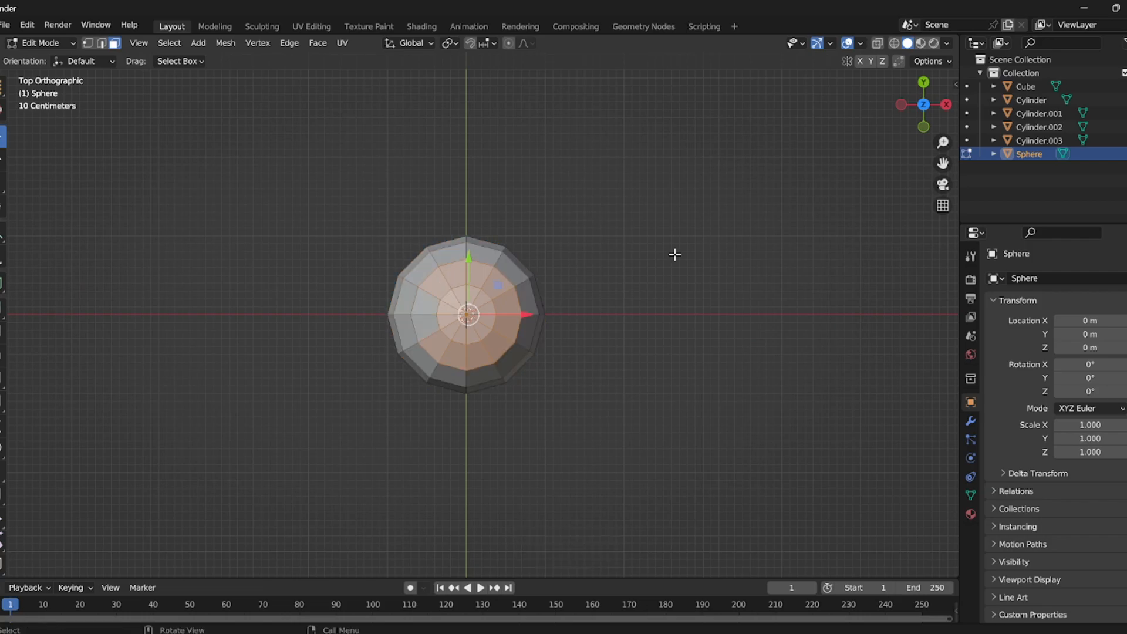
click(923, 127)
drag(468, 199, 470, 170)
key(ctrl+z)
scroll(471, 205, down, 12)
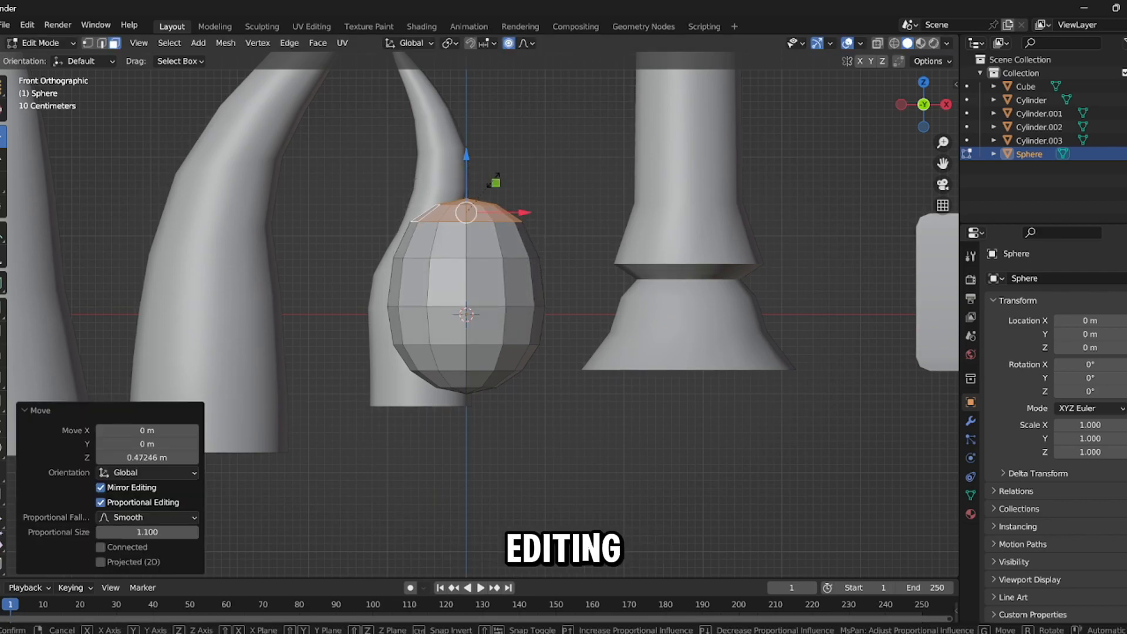
key(s)
click(487, 190)
key(Tab)
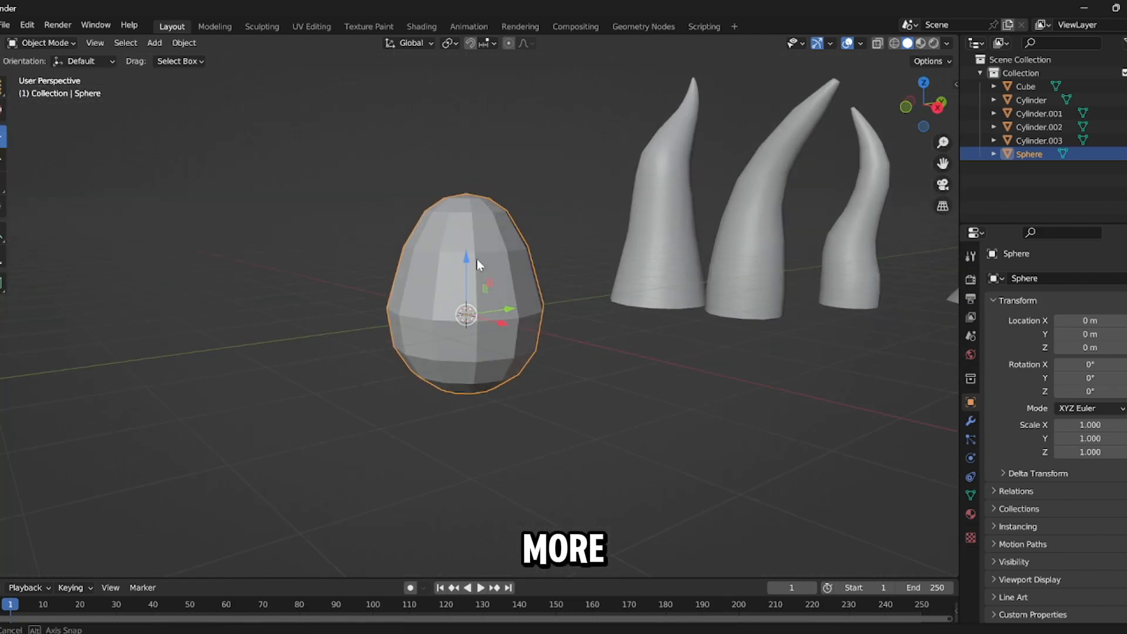
Step: Shade the egg smooth with auto smooth at 39.5° and check its surface from several sides
right_click(473, 275)
click(475, 272)
middle_drag(476, 272, 579, 335)
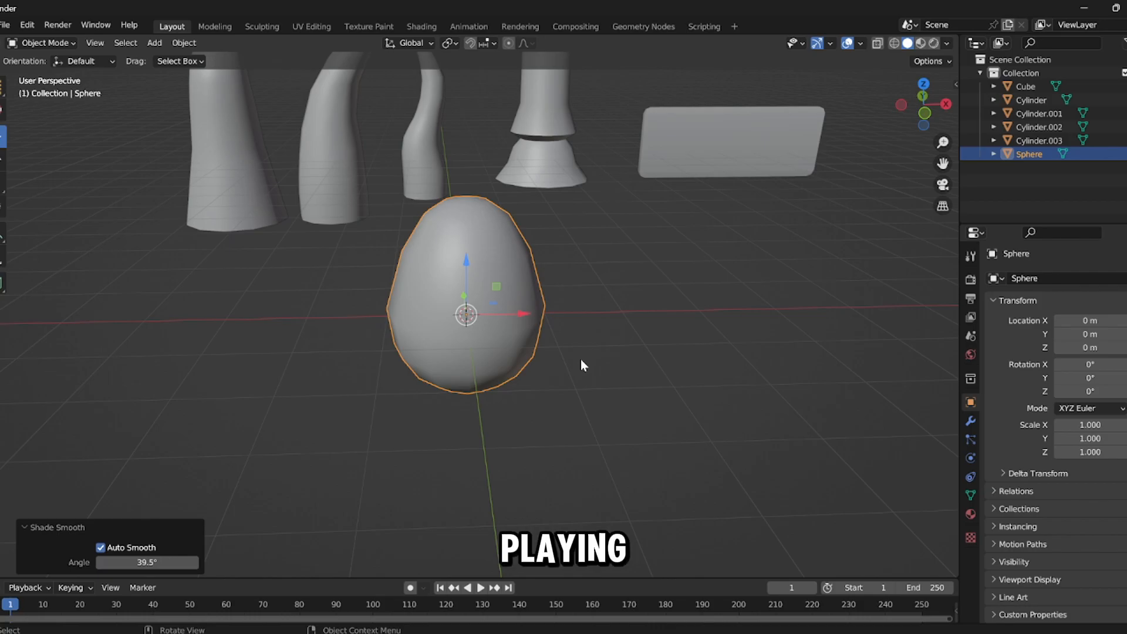
scroll(415, 229, up, 1)
click(624, 342)
middle_drag(624, 342, 491, 273)
scroll(365, 307, up, 4)
scroll(365, 307, down, 1)
scroll(491, 273, down, 3)
click(391, 310)
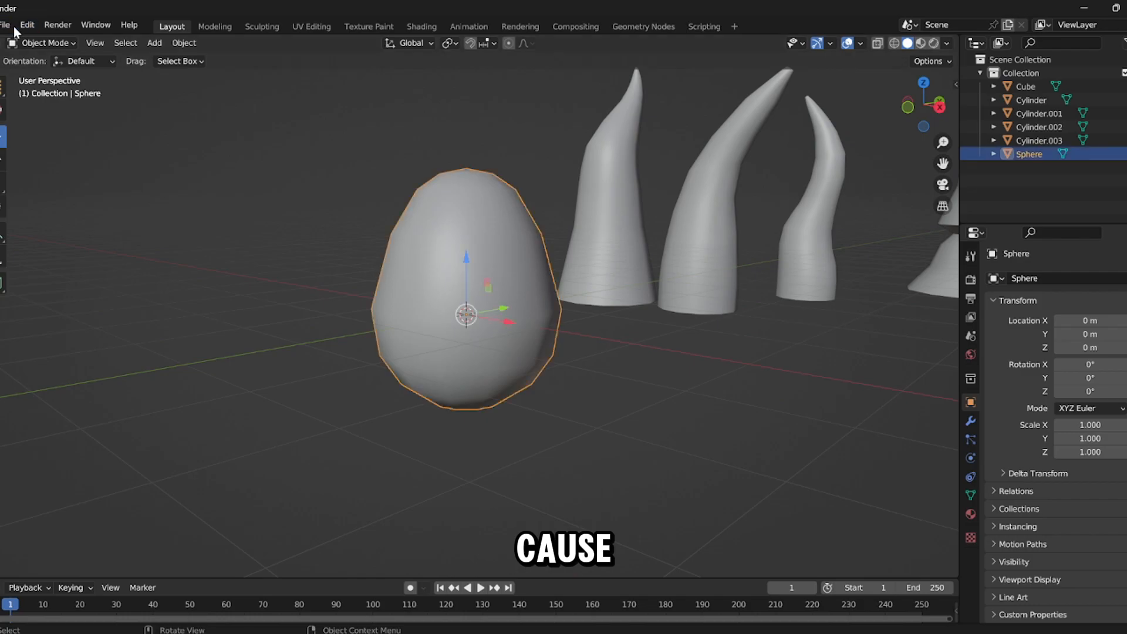
click(4, 26)
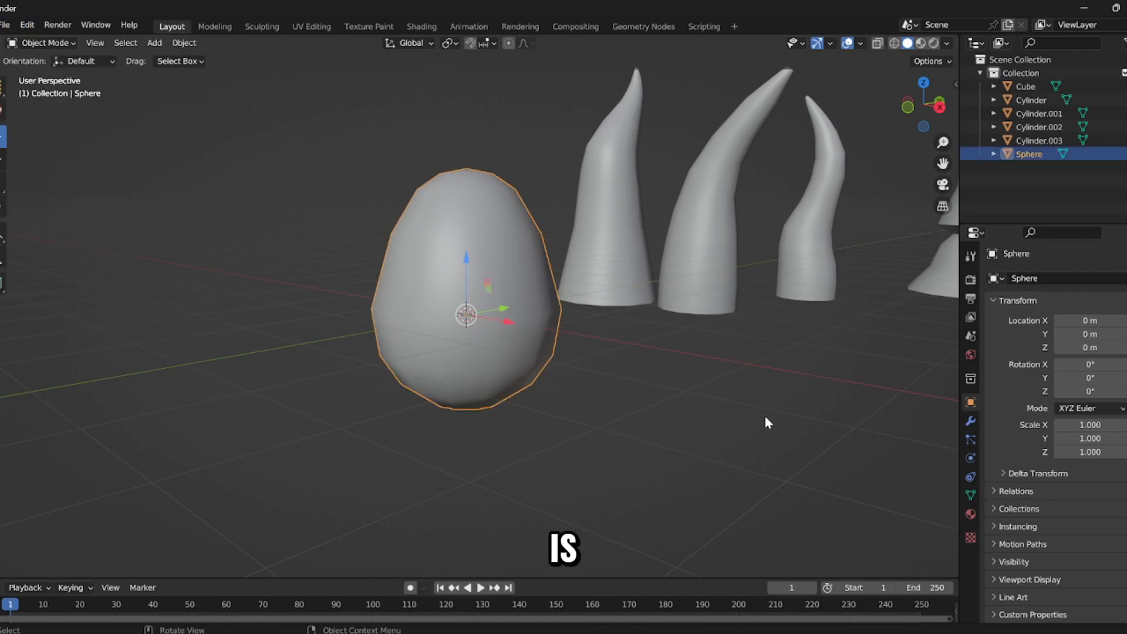
Step: Duplicate the egg in place and scale the copy to 1.083
middle_drag(305, 375, 274, 316)
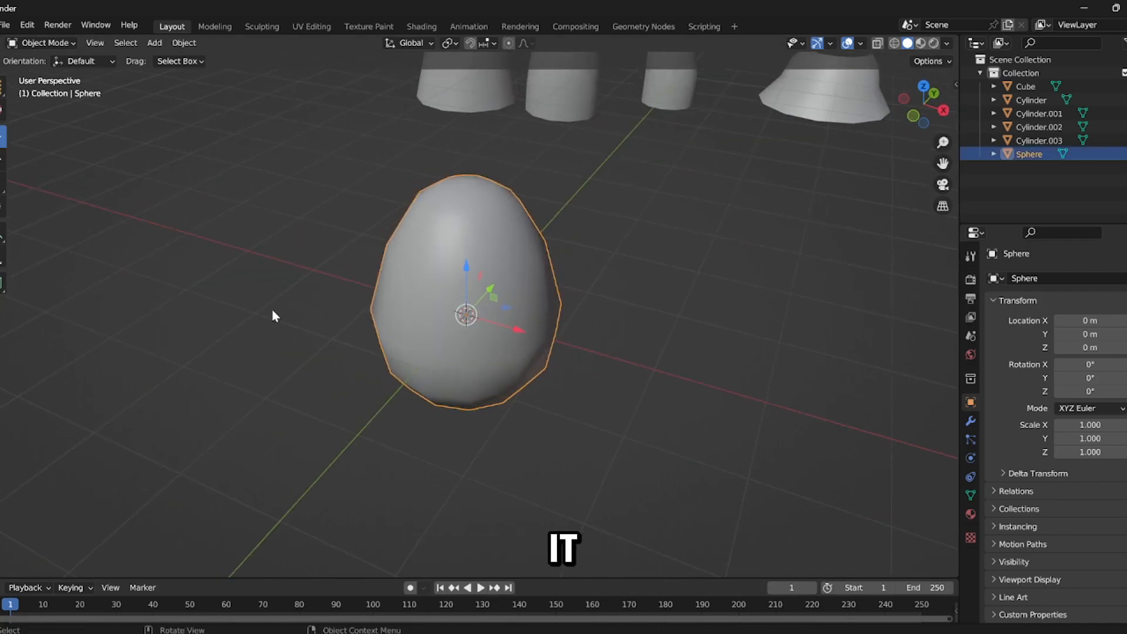
middle_drag(376, 315, 364, 284)
key(shift+d)
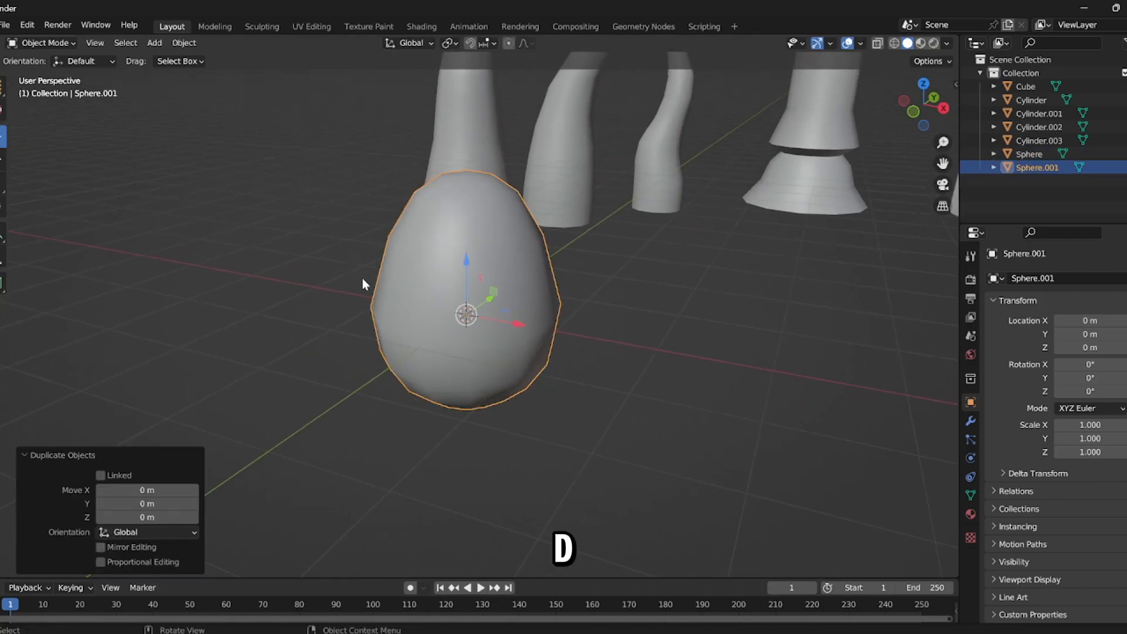
key(s)
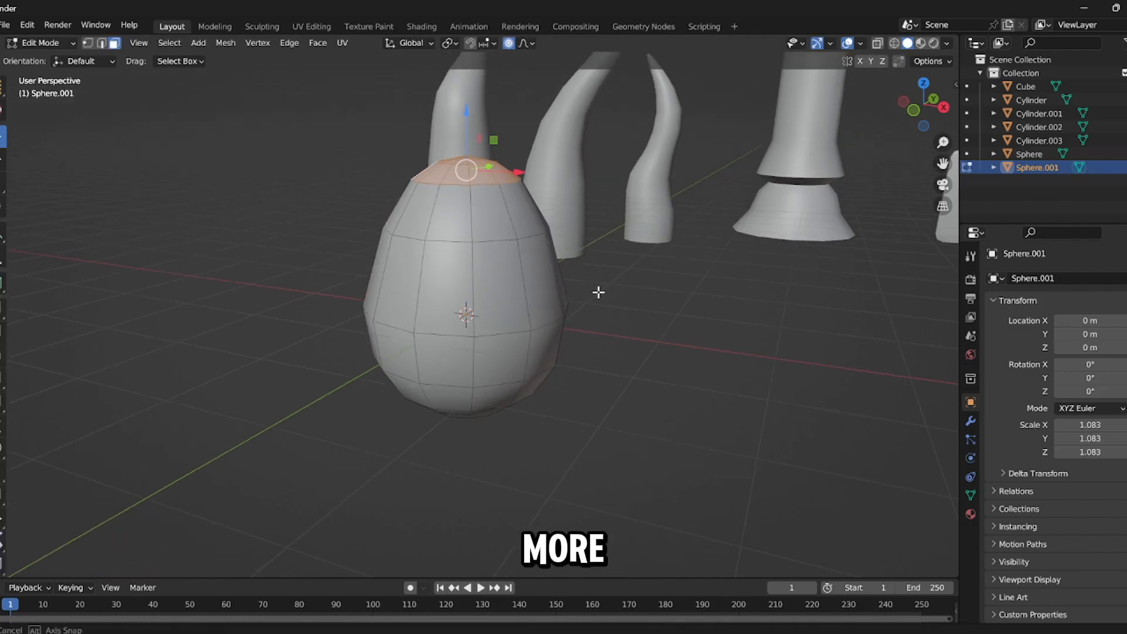
Step: Flip the normals of all faces on the enlarged egg copy
middle_drag(598, 292, 611, 272)
key(a)
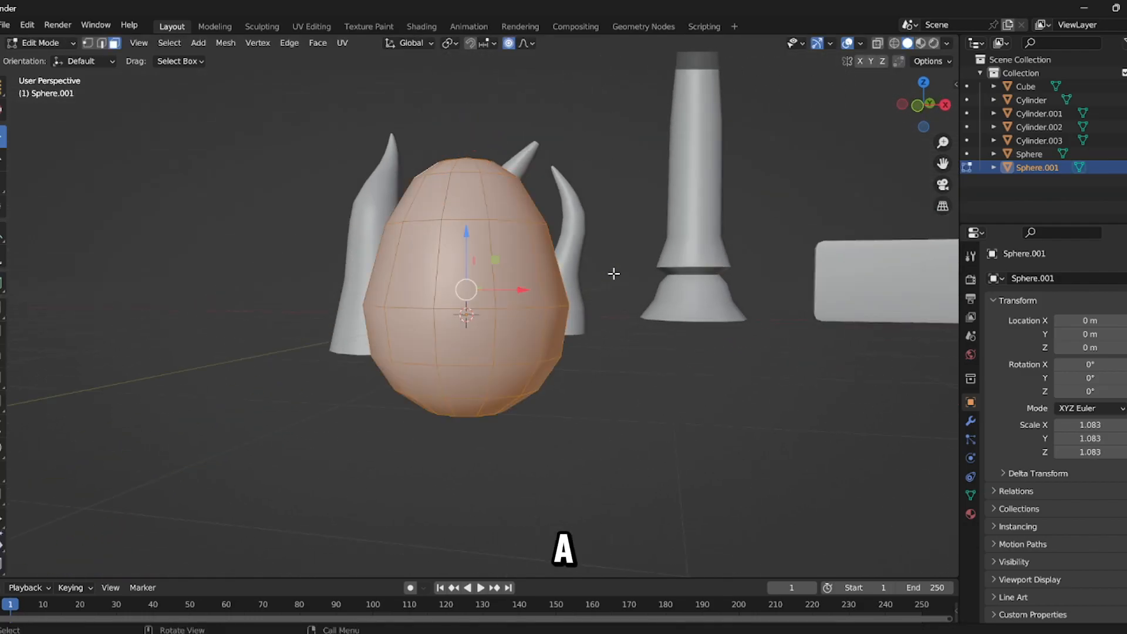
key(alt+n)
click(614, 274)
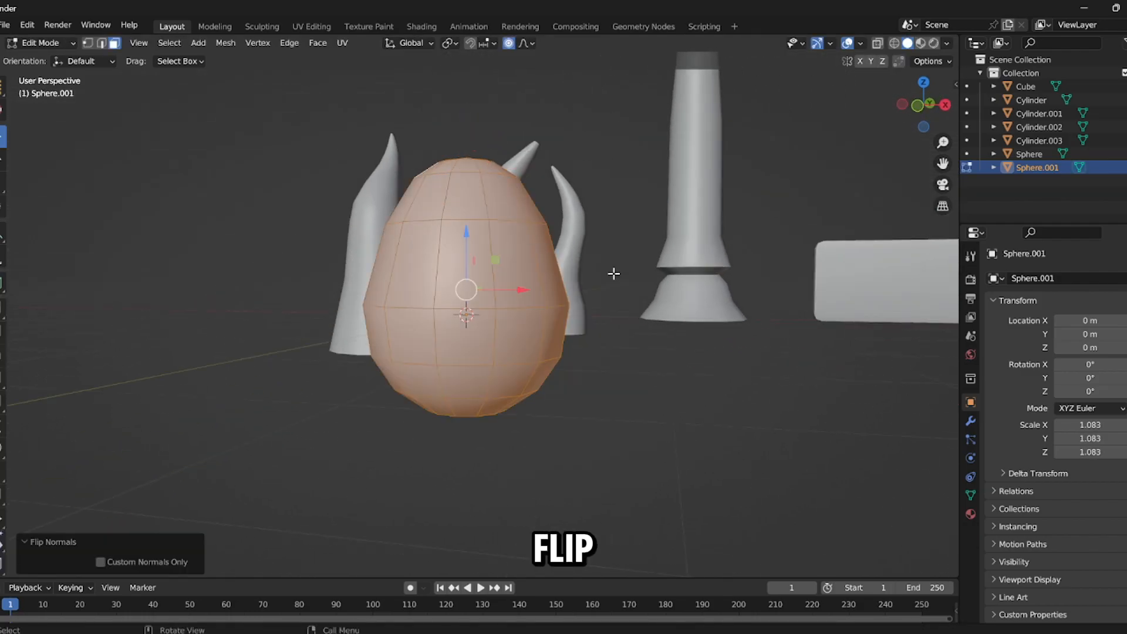
key(Tab)
Step: Check the copy's normals with the Face Orientation overlay, trying a shift along Y and undoing it before hiding the overlay
middle_drag(493, 327, 617, 294)
click(860, 45)
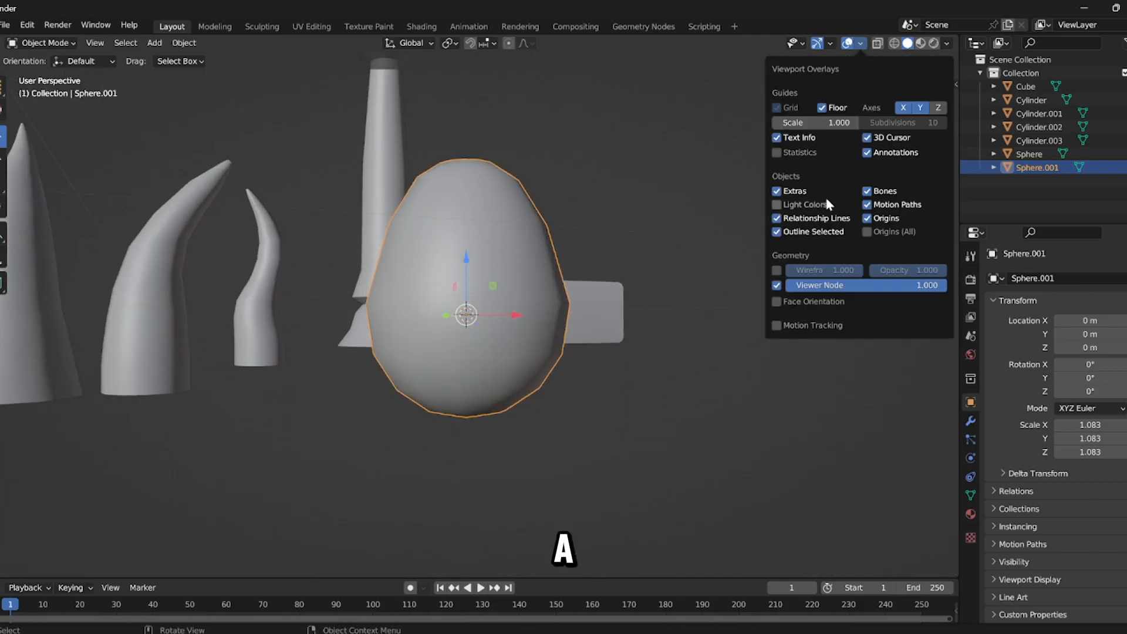
click(808, 302)
middle_drag(508, 311, 485, 320)
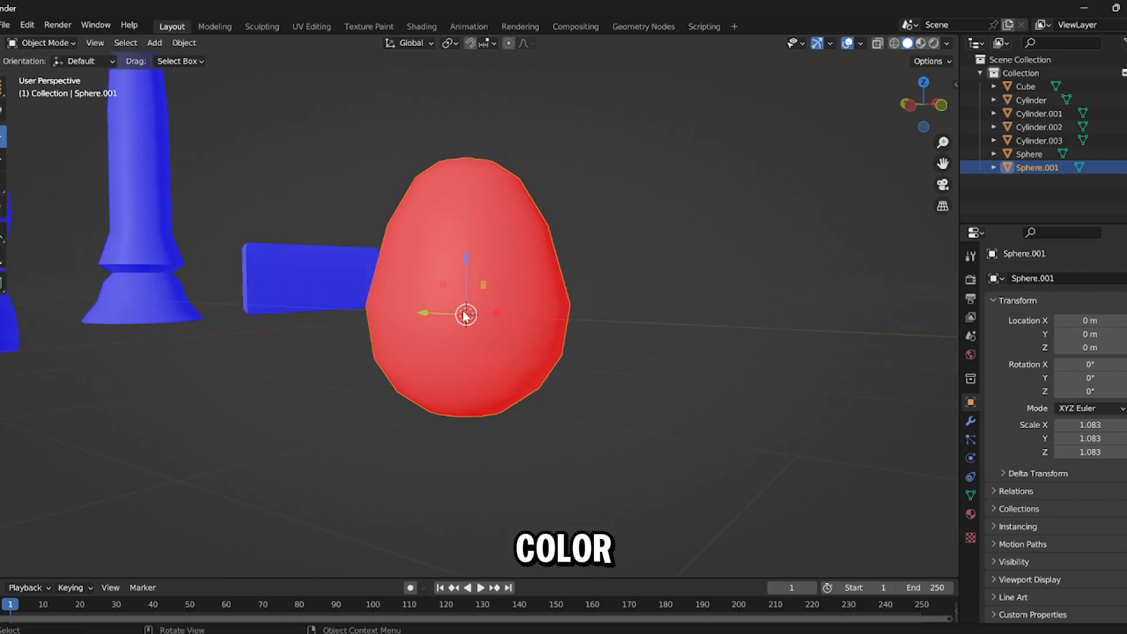
key(g)
key(y)
click(596, 355)
key(ctrl+z)
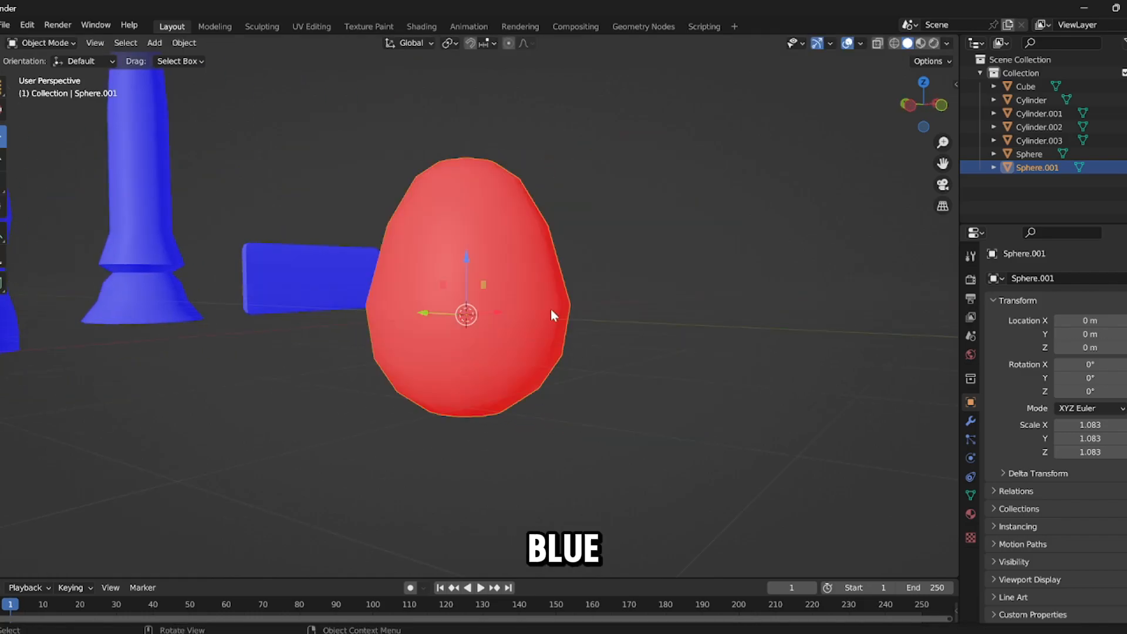
click(861, 46)
click(777, 302)
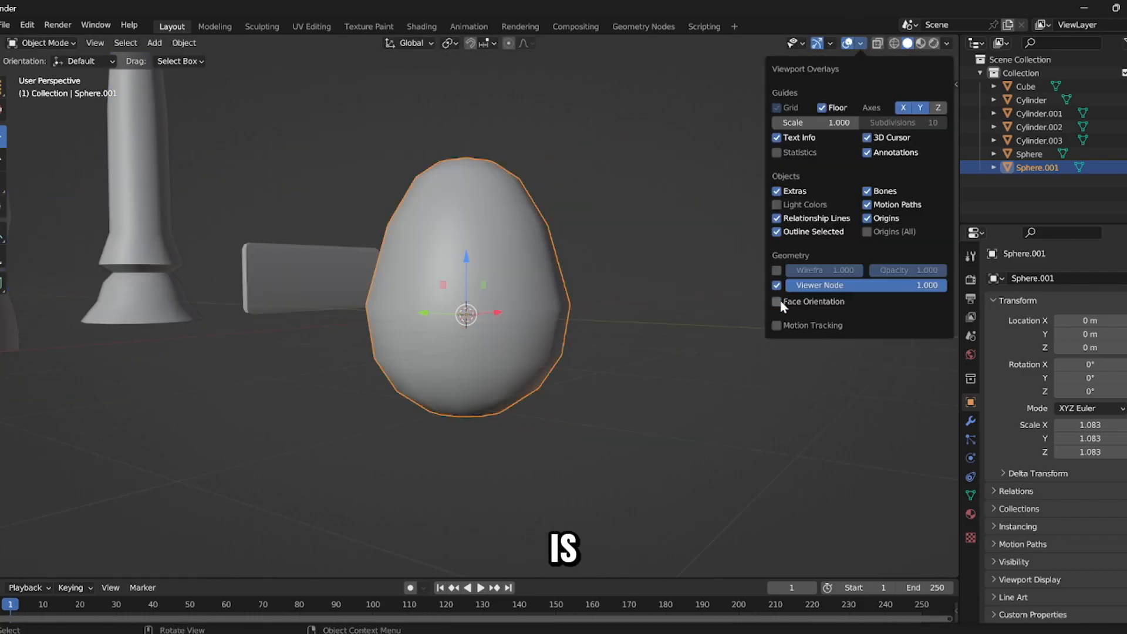
Step: Duplicate the flipped egg shell in place and scale the new copy slightly larger to form a second outline
key(shift+d)
right_click(566, 281)
key(s)
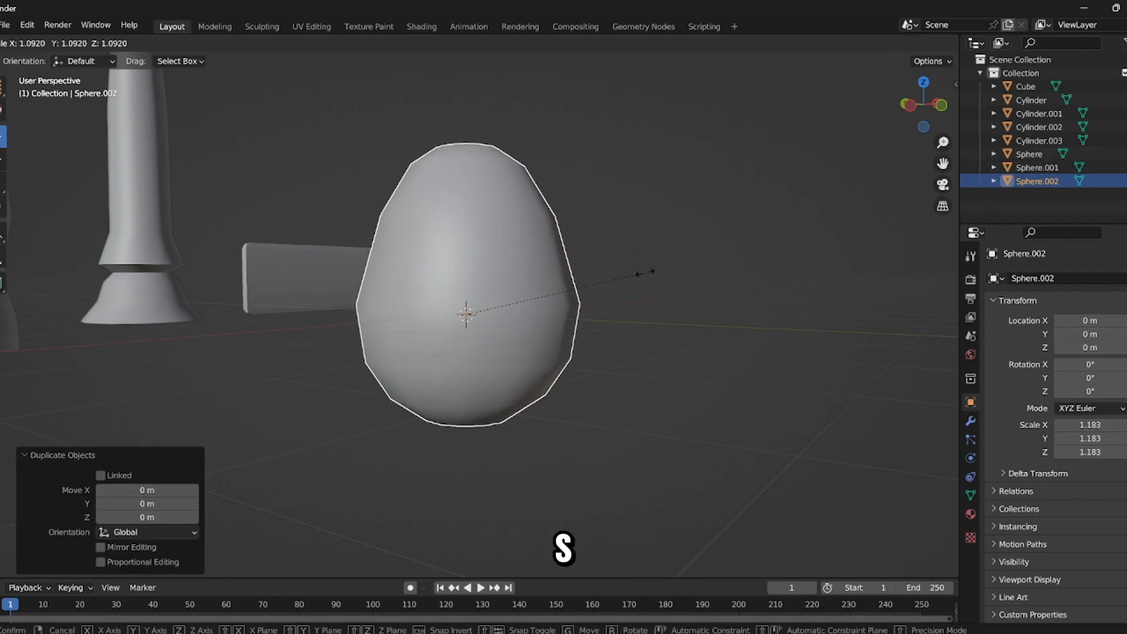
click(902, 191)
Step: Select only the innermost egg and start its export in the Wavefront (.obj) (legacy) format
ctrl+click(1033, 165)
ctrl+click(1033, 157)
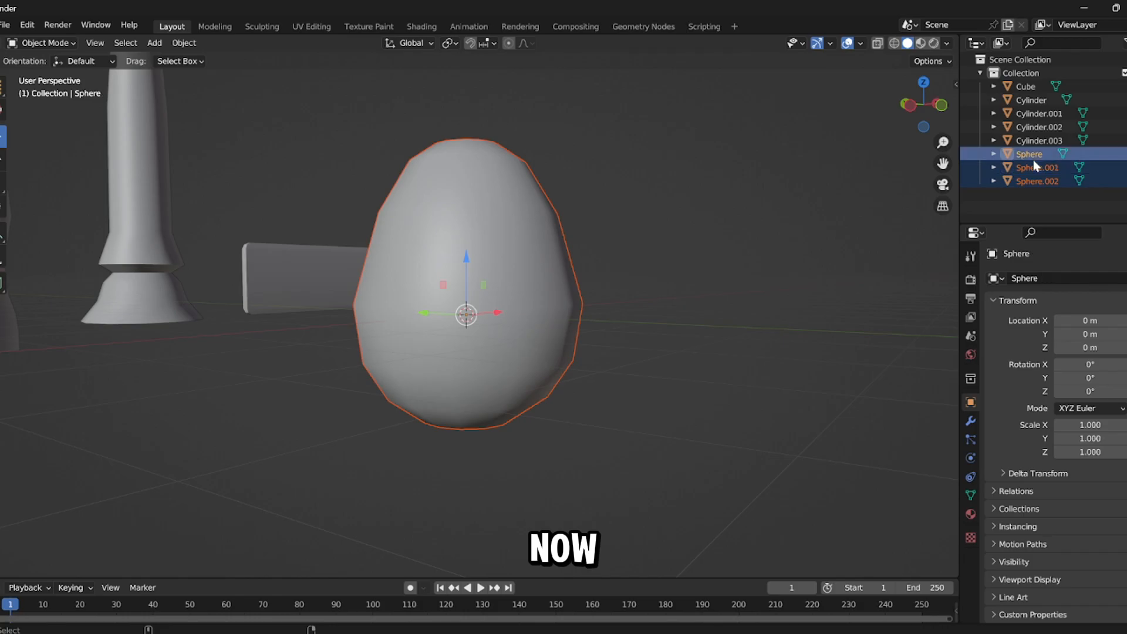
click(490, 289)
click(486, 268)
click(486, 269)
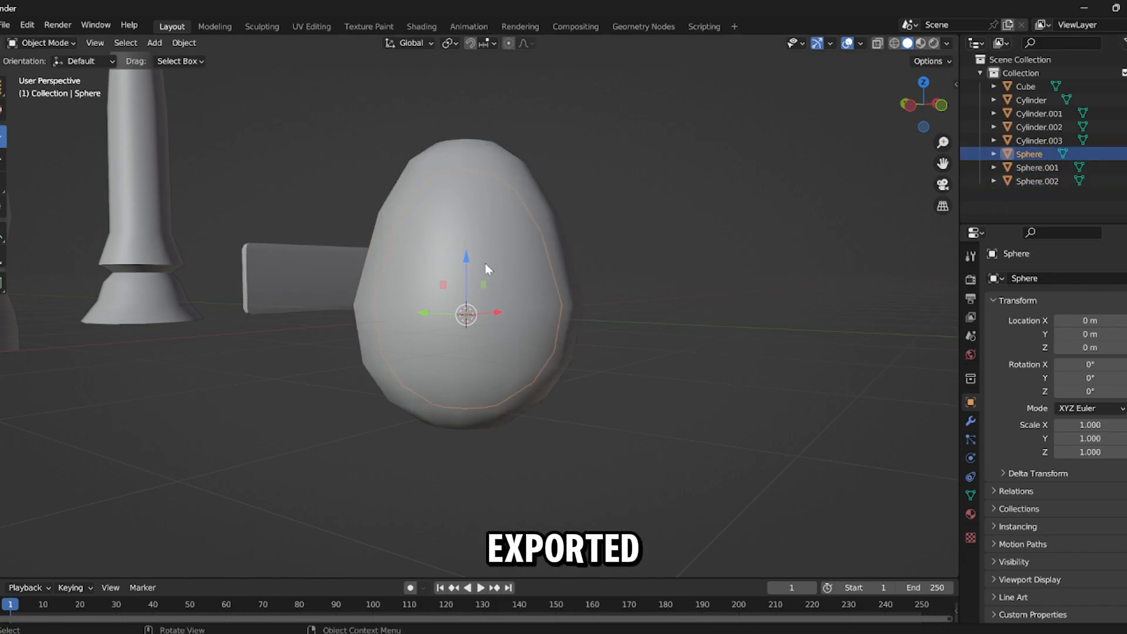
click(4, 26)
mouse_move(8, 223)
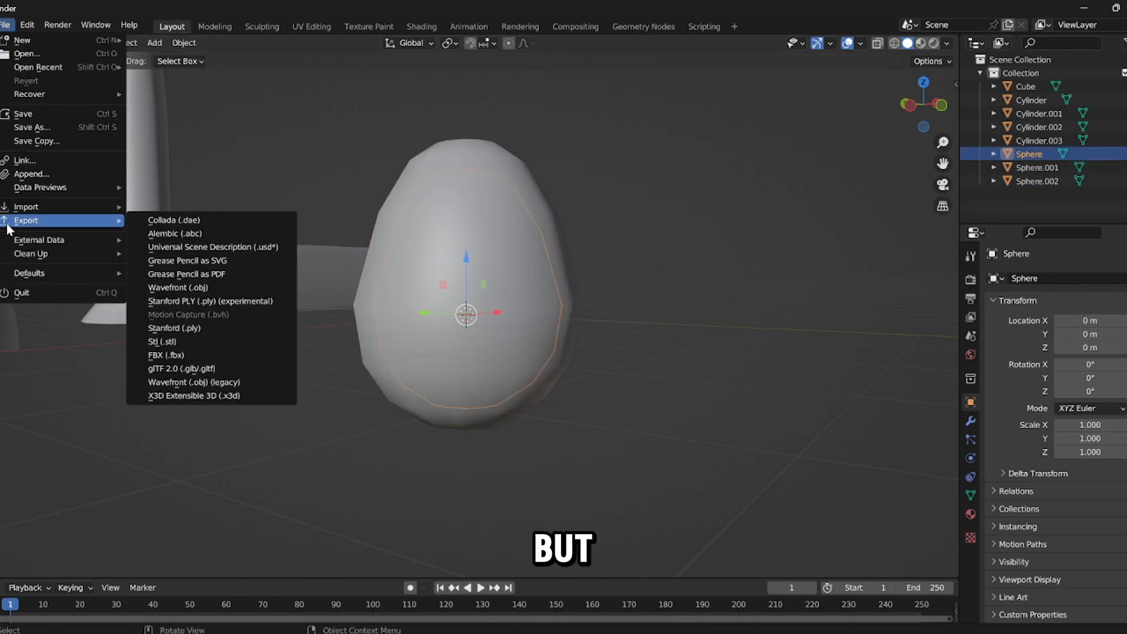
click(240, 382)
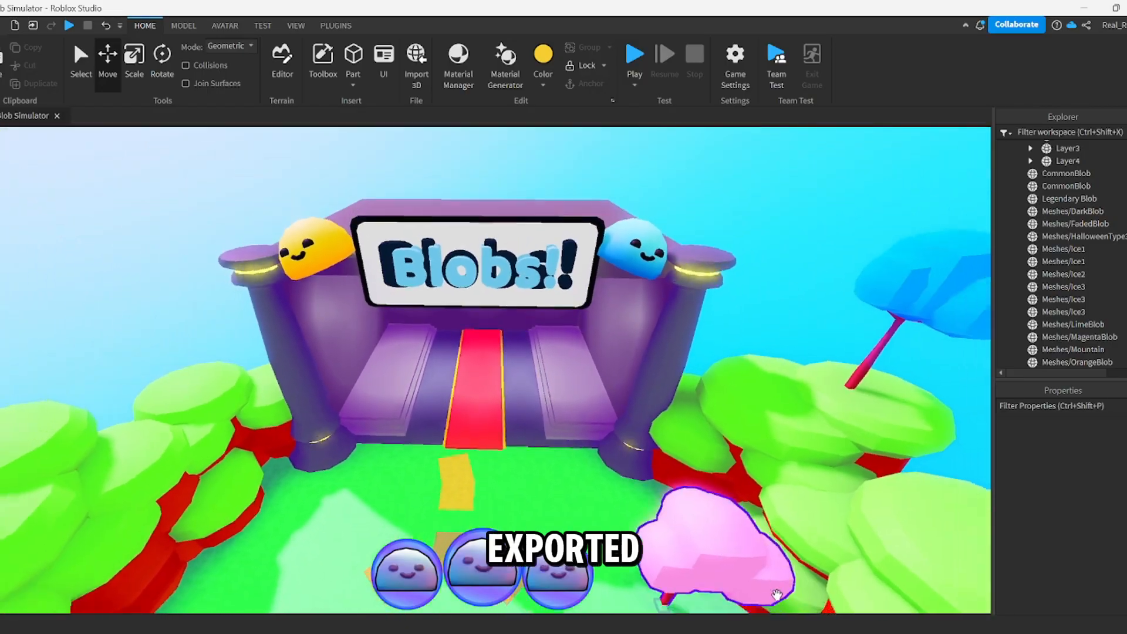
Step: In Roblox Studio, bulk import EggBlob, EggBlob1 and EggBlob12 as meshes, applying the default import options to all
click(295, 25)
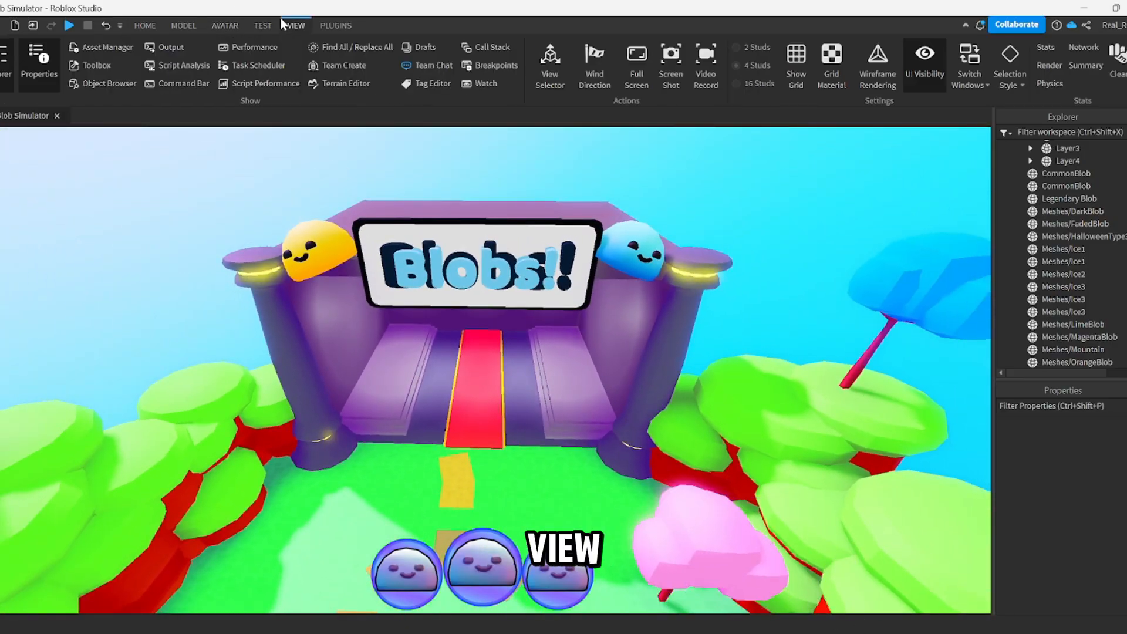
click(101, 47)
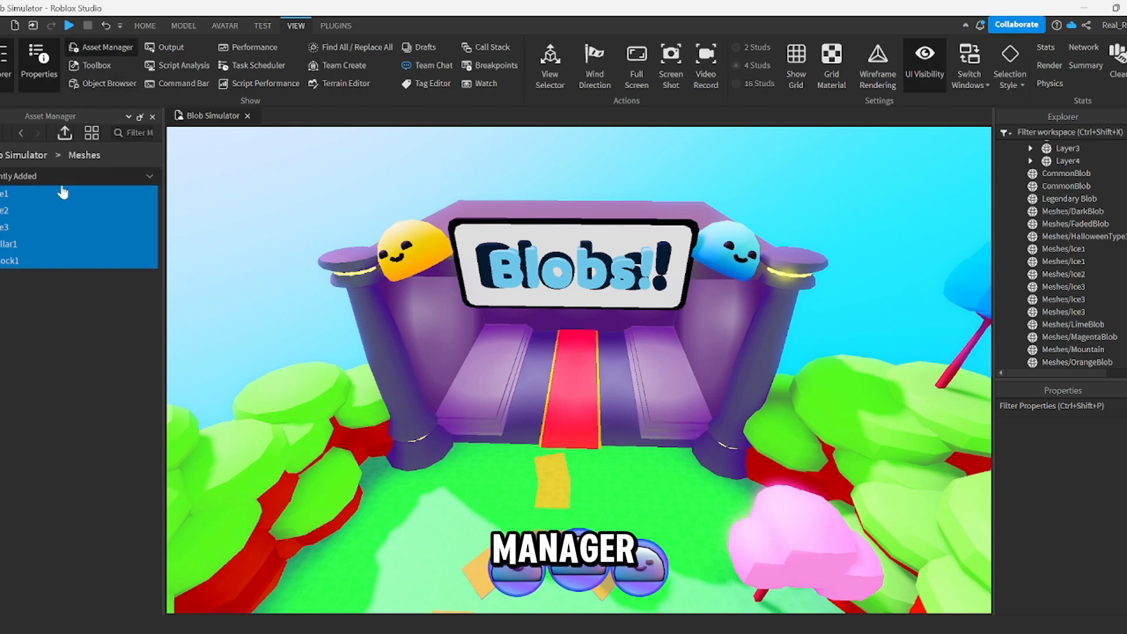
click(65, 134)
click(183, 150)
ctrl+click(352, 147)
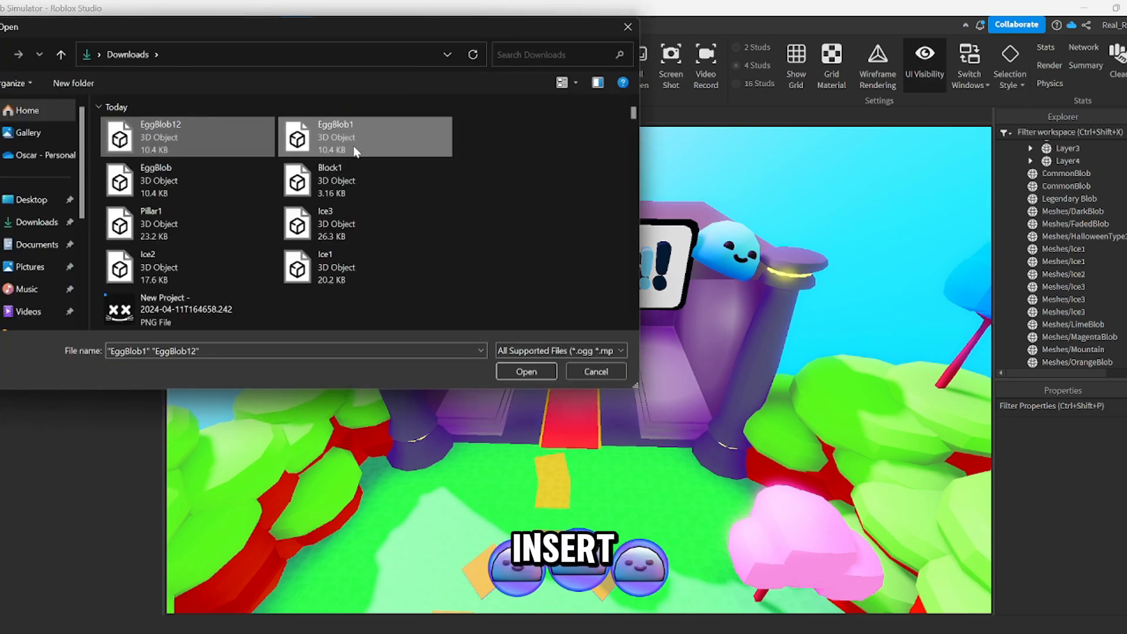
ctrl+click(213, 189)
click(533, 365)
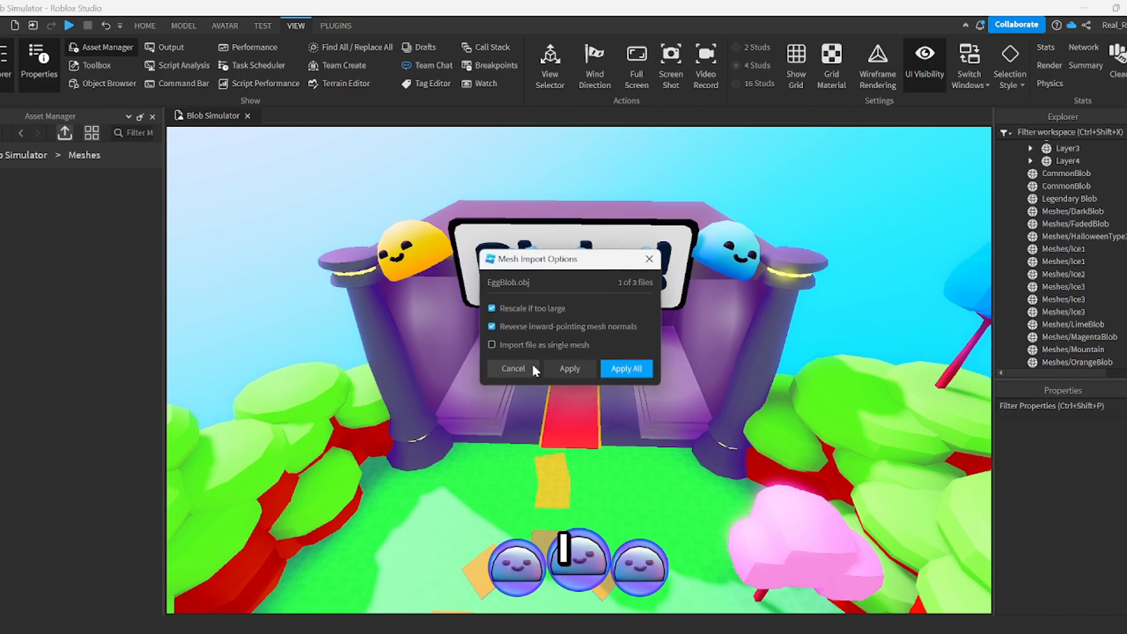
click(624, 368)
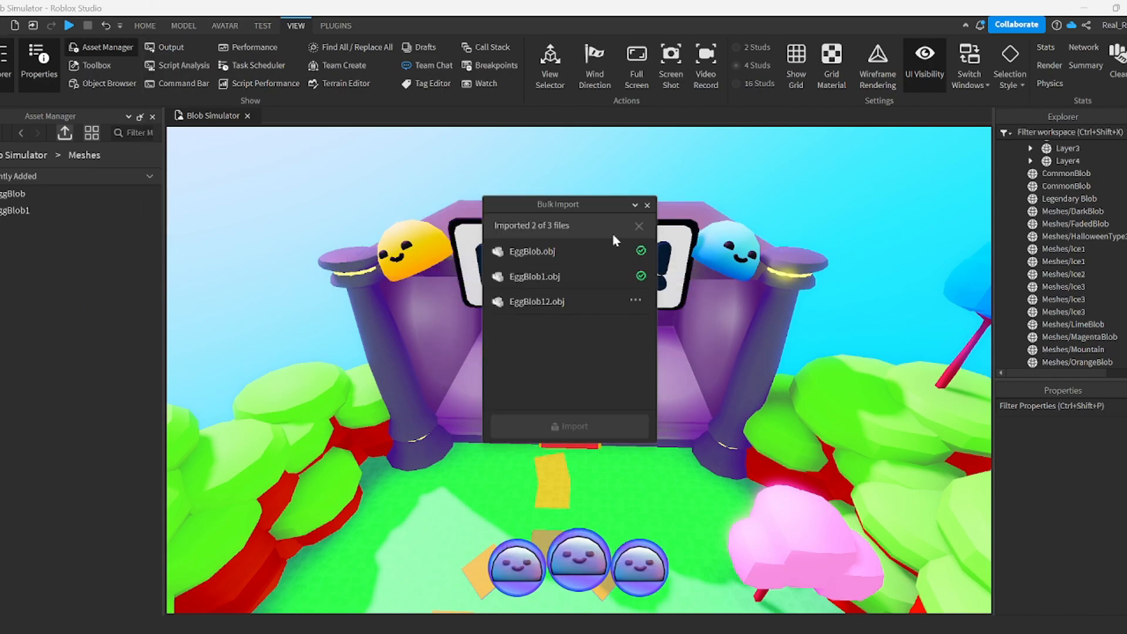
click(646, 204)
Step: Insert the three imported egg meshes into the map together, keeping their location, and close the Asset Manager
click(88, 194)
shift+click(111, 210)
right_click(138, 219)
click(176, 239)
click(153, 117)
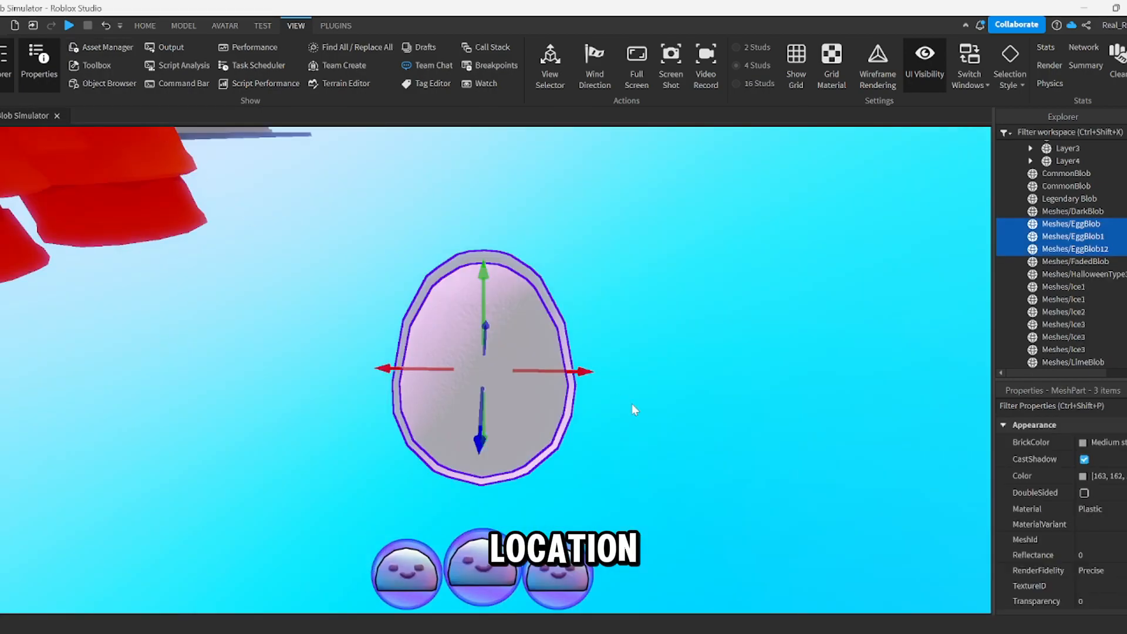
Step: Move the three egg meshes together onto the grass in front of the Blobs booth
right_drag(636, 413, 483, 333)
drag(517, 317, 427, 333)
right_drag(430, 335, 427, 333)
drag(427, 333, 455, 396)
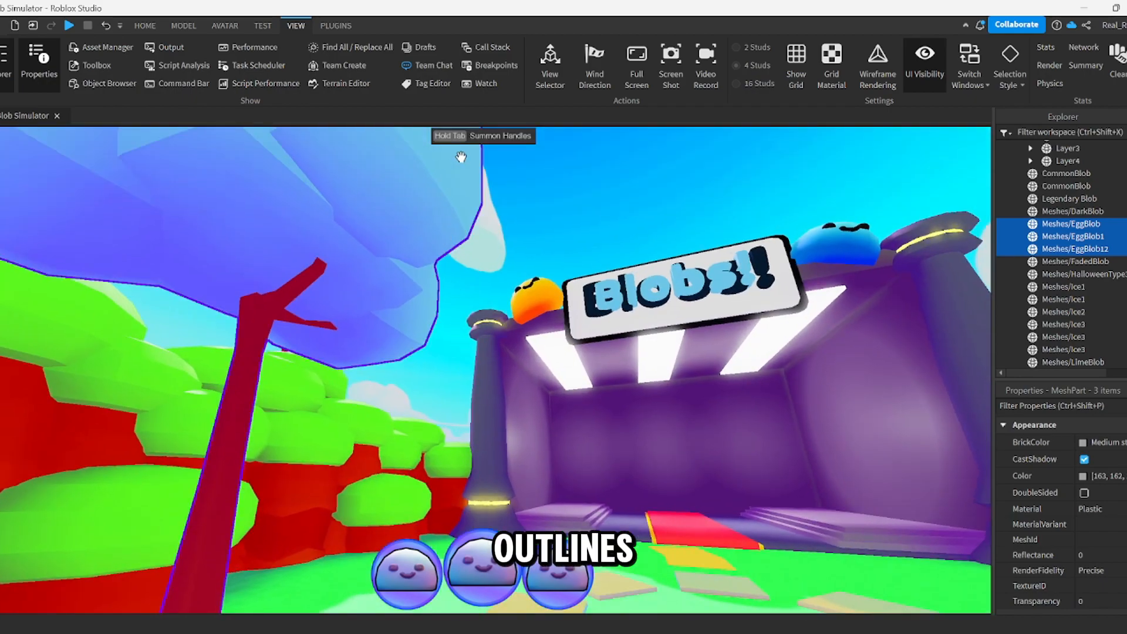
click(460, 157)
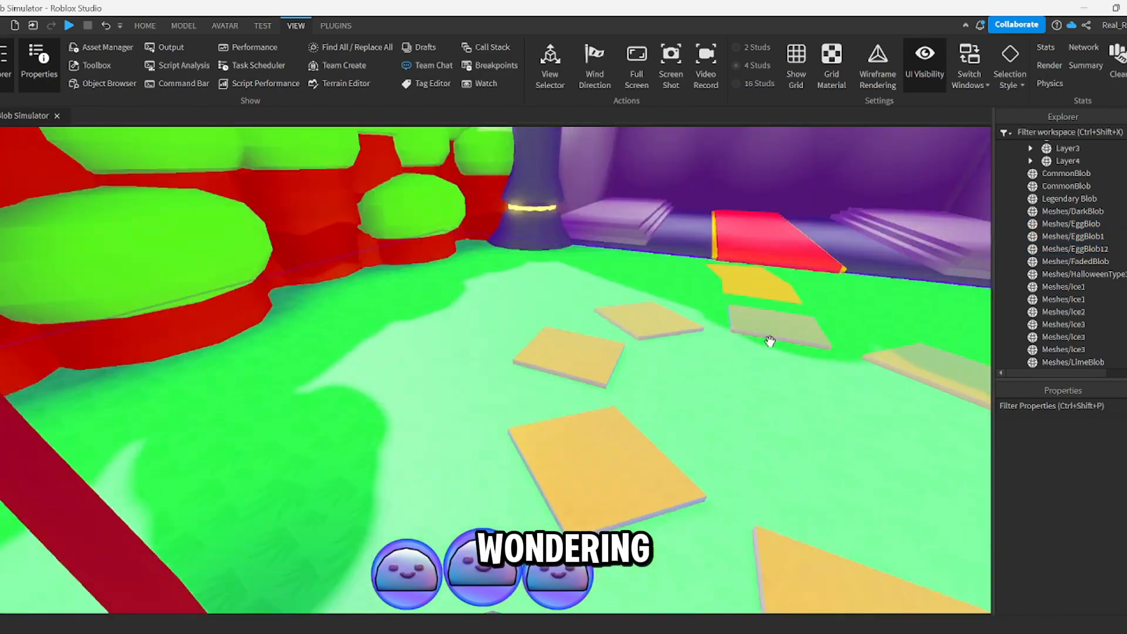
scroll(768, 342, up, 5)
right_drag(769, 341, 752, 337)
key(w)
Step: Color the inner EggBlob mesh light yellow and set its material to SmoothPlastic
click(1070, 223)
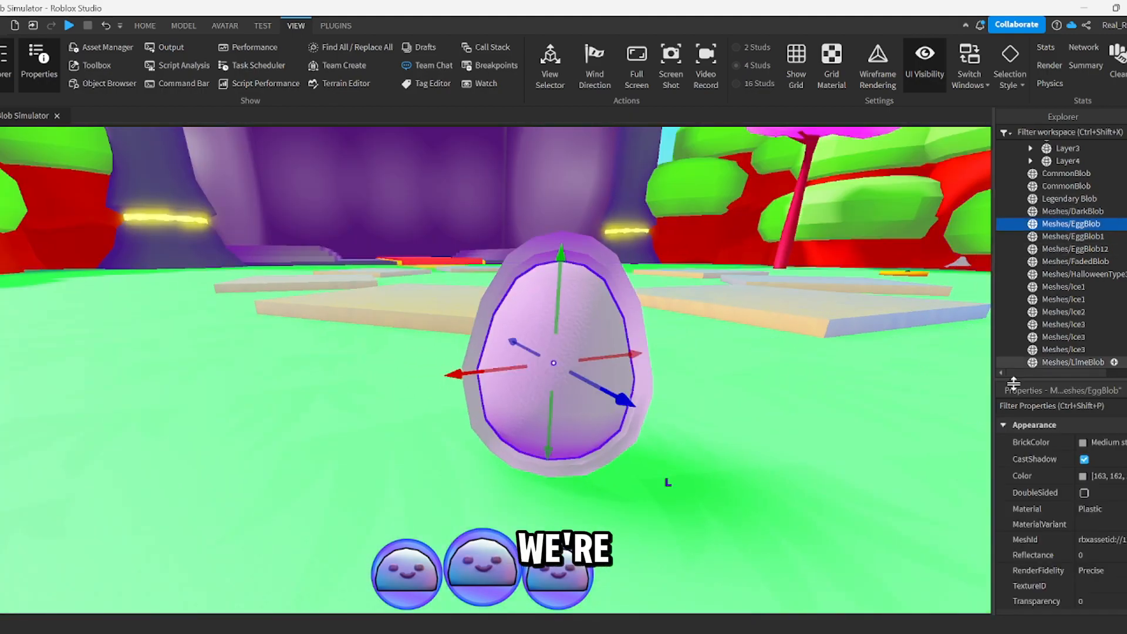
click(1092, 432)
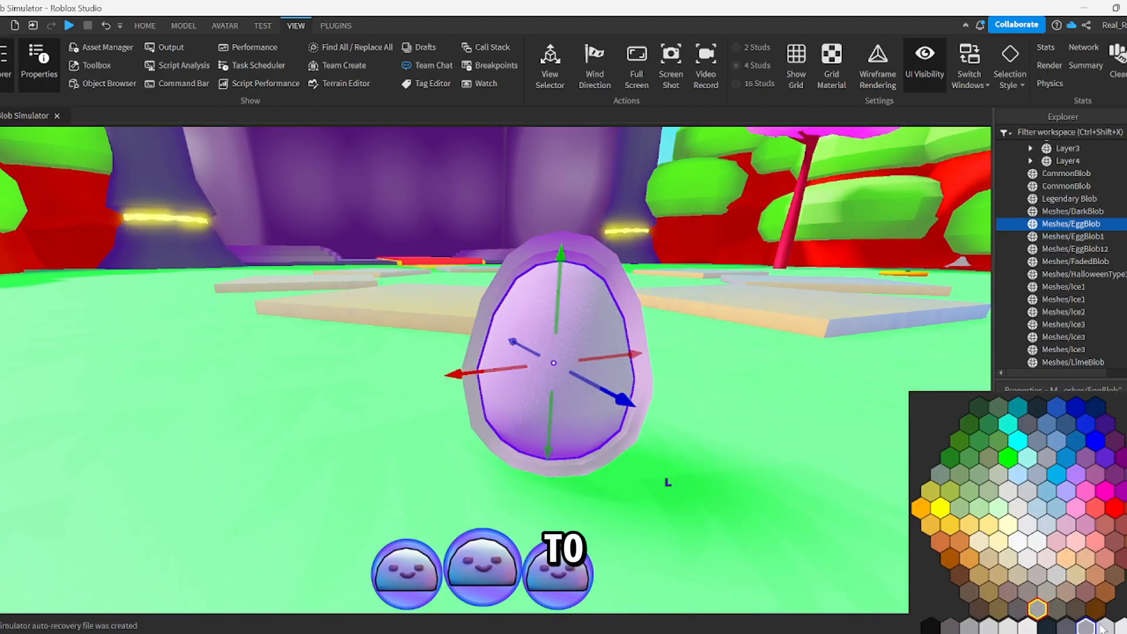
click(978, 531)
scroll(1112, 493, down, 3)
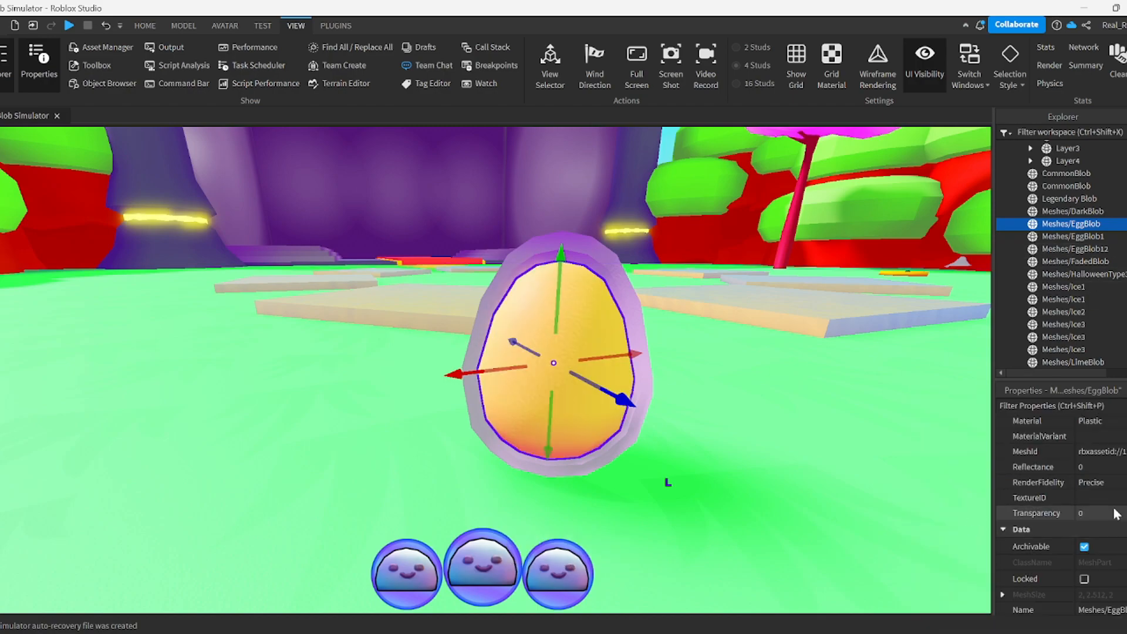
scroll(1108, 480, up, 1)
click(1103, 465)
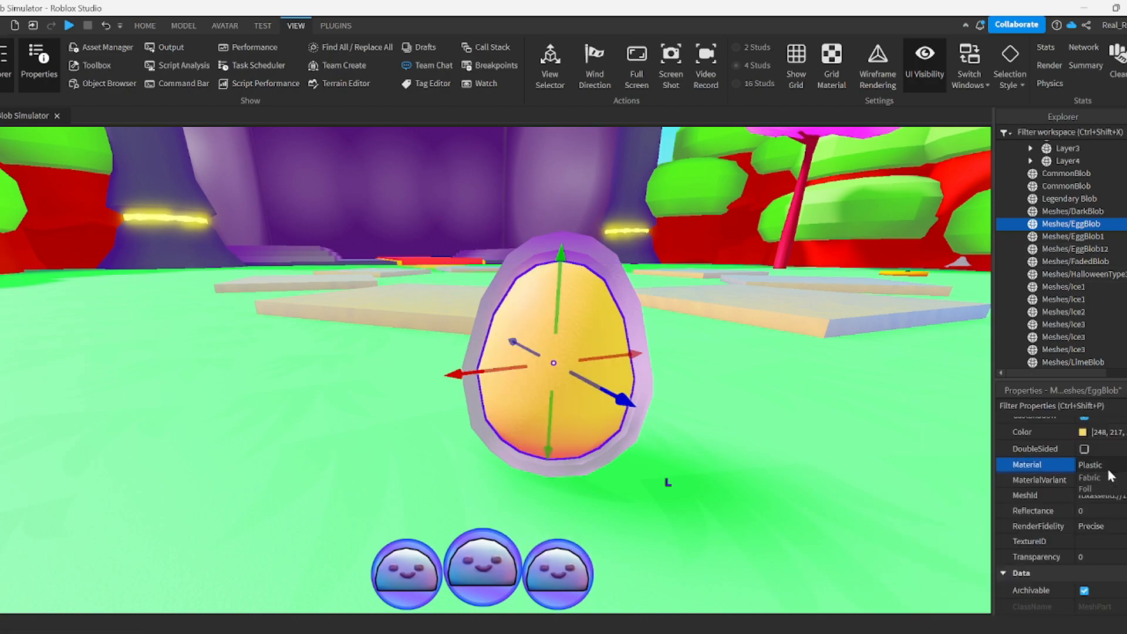
click(1103, 544)
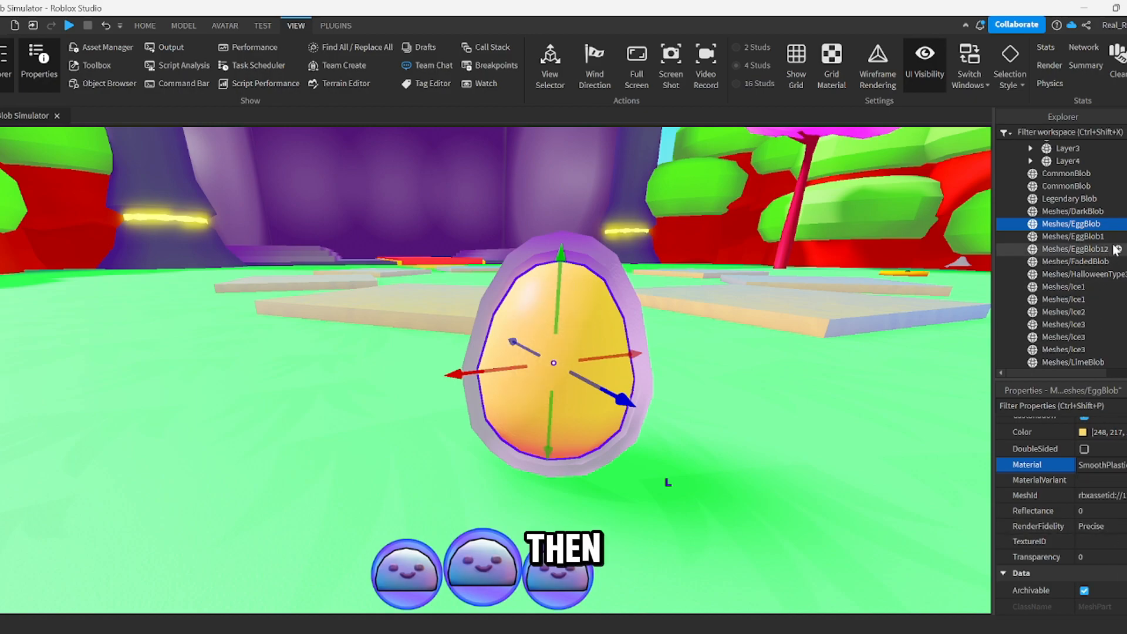
Step: Set the material of the EggBlob1 and EggBlob12 outline meshes to SmoothPlastic
click(1072, 236)
shift+click(1074, 248)
click(1086, 465)
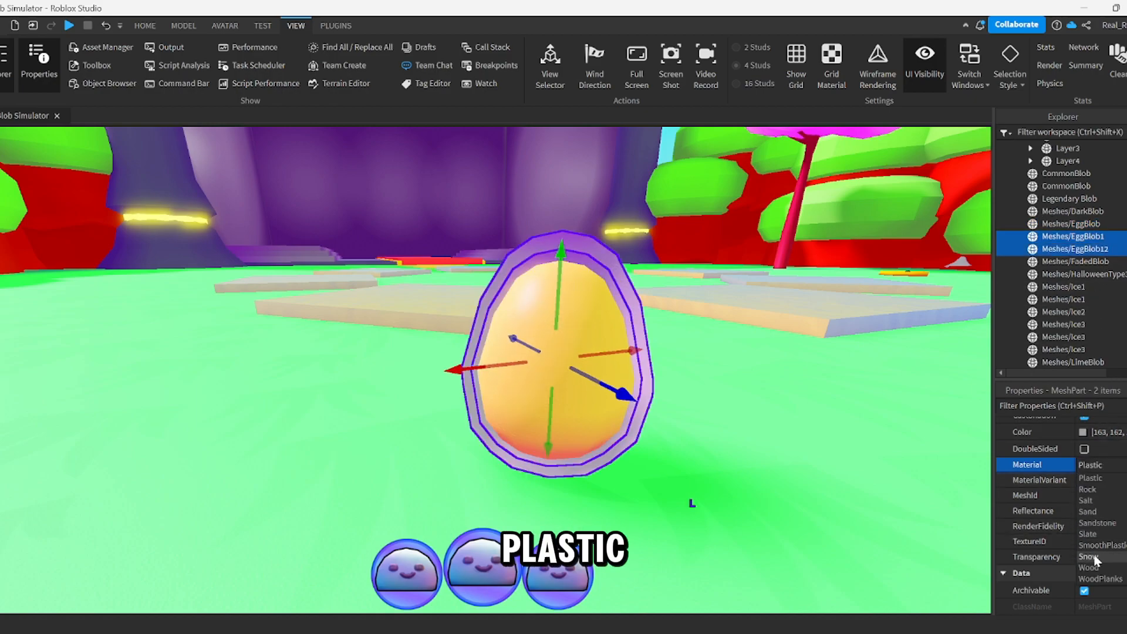
click(1103, 545)
click(1075, 242)
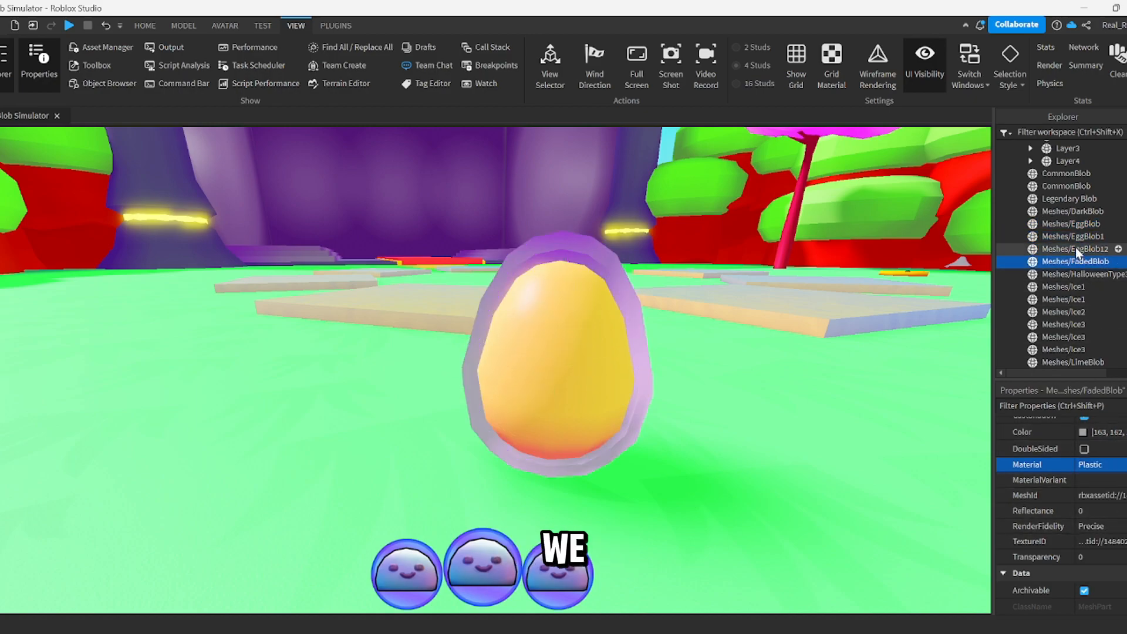
Step: Color the EggBlob1 outline Really black and the outer EggBlob12 outline white
scroll(1101, 473, up, 2)
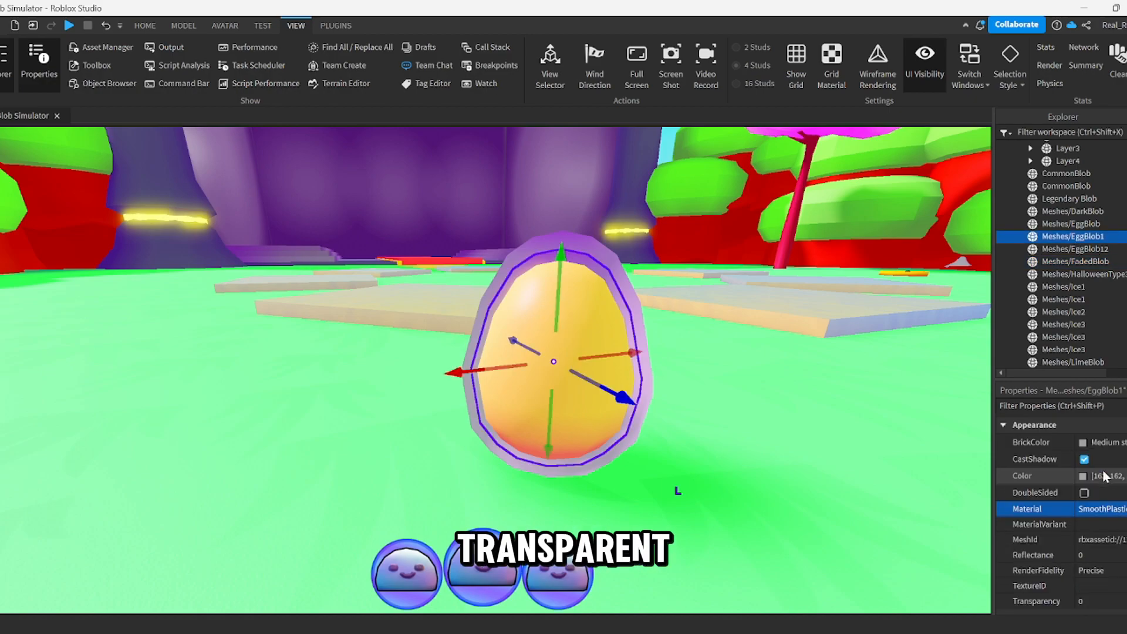
click(1083, 442)
click(934, 627)
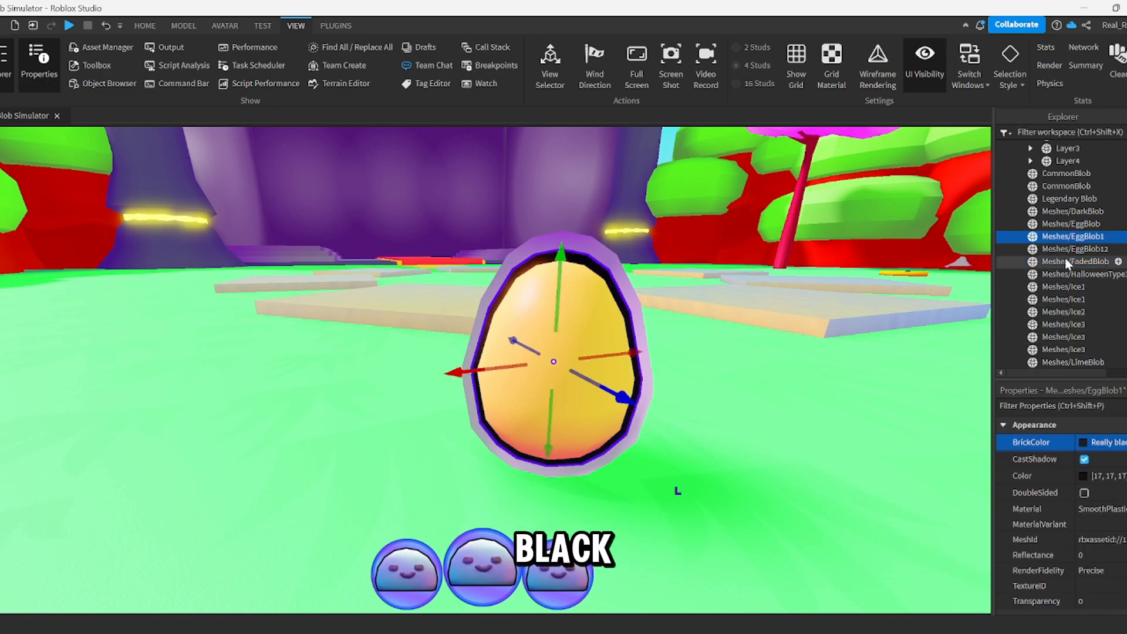
click(1074, 249)
click(1083, 442)
click(952, 499)
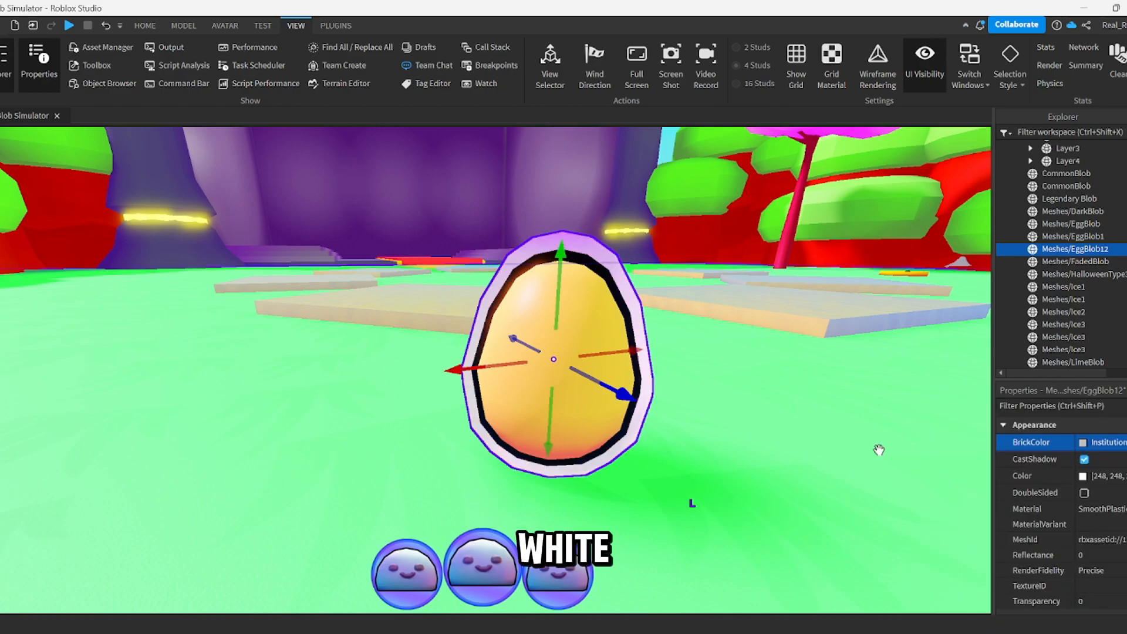
Step: Shrink the white EggBlob12 outline slightly with Scale and turn off CastShadow on the egg meshes
click(145, 26)
click(134, 59)
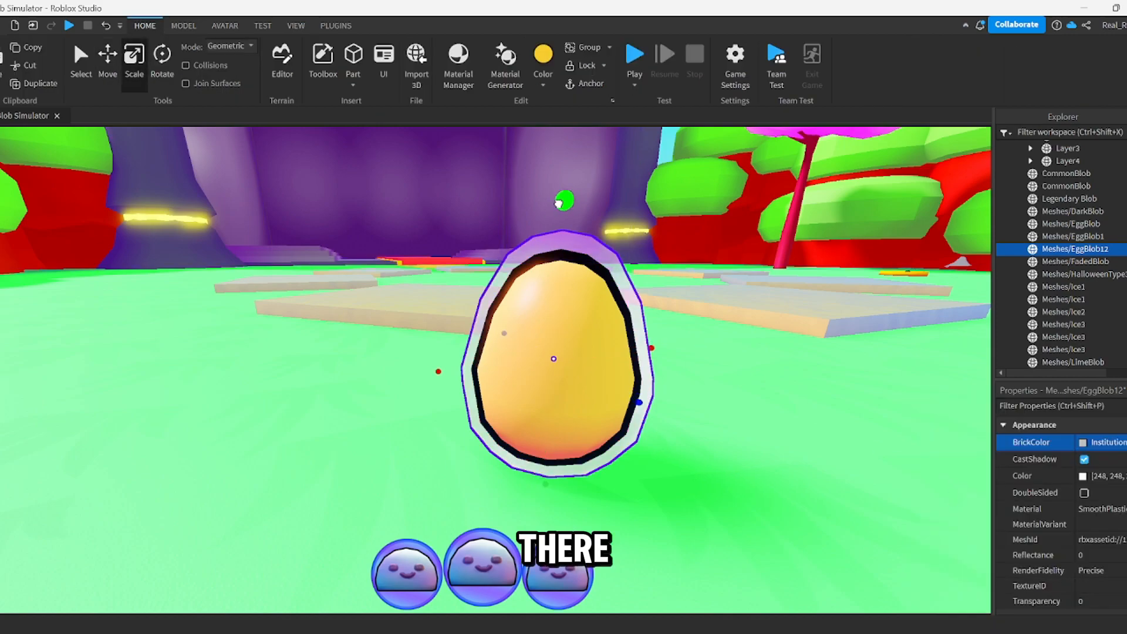
click(1084, 459)
click(1074, 236)
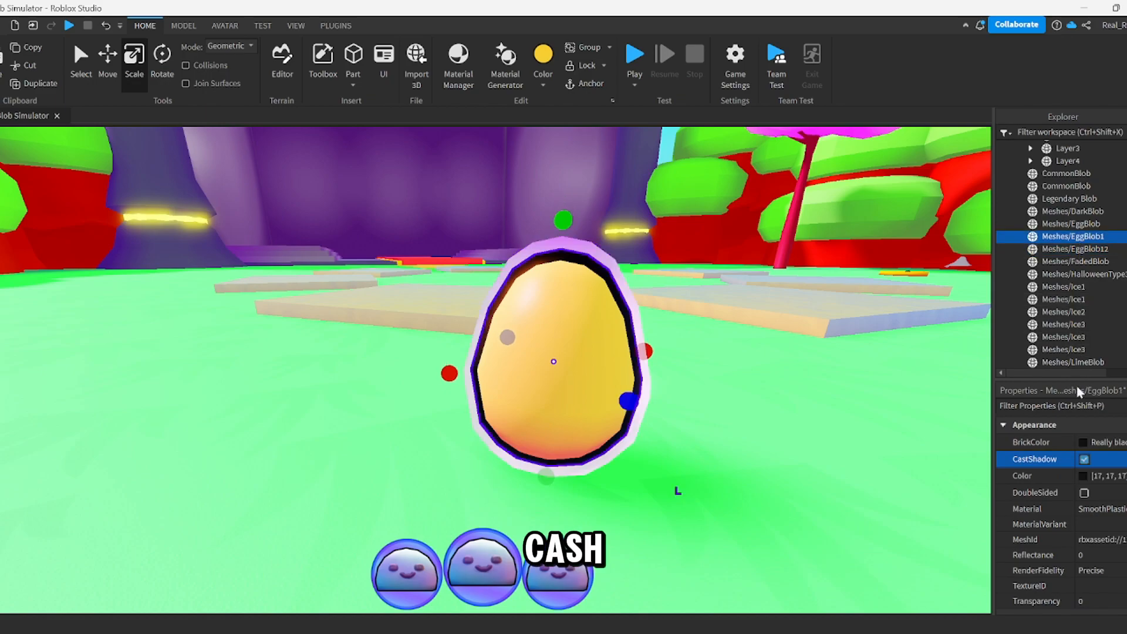
click(1084, 459)
click(1073, 249)
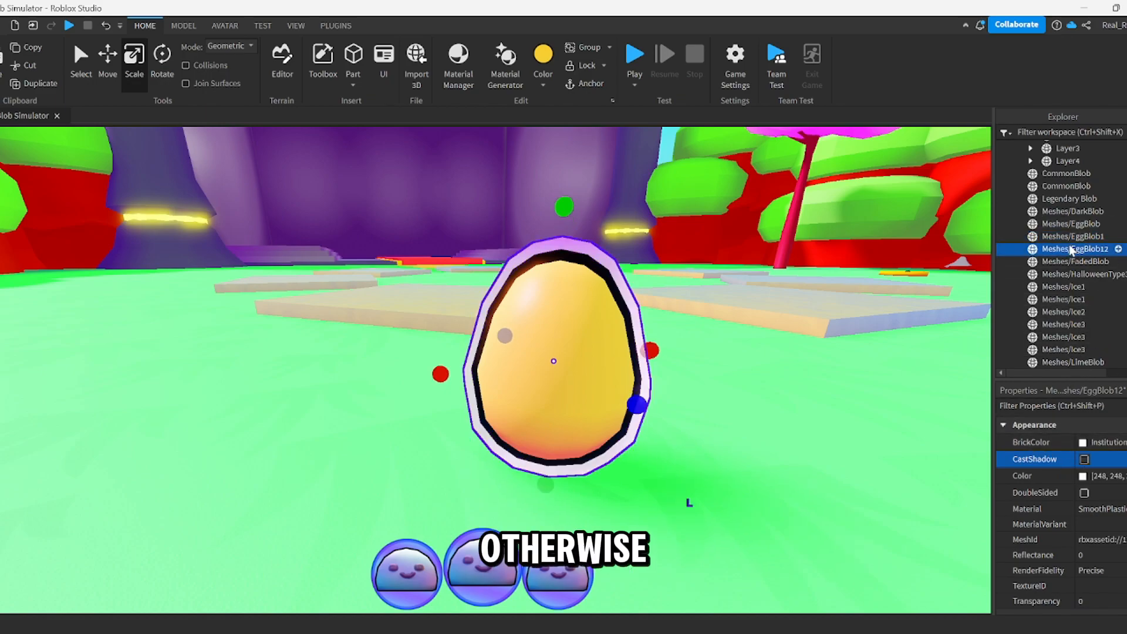
click(1084, 459)
click(1084, 459)
double_click(1071, 223)
Step: Group the EggBlob, EggBlob1 and EggBlob12 meshes into one model
key(s)
right_drag(542, 313, 544, 315)
key(d)
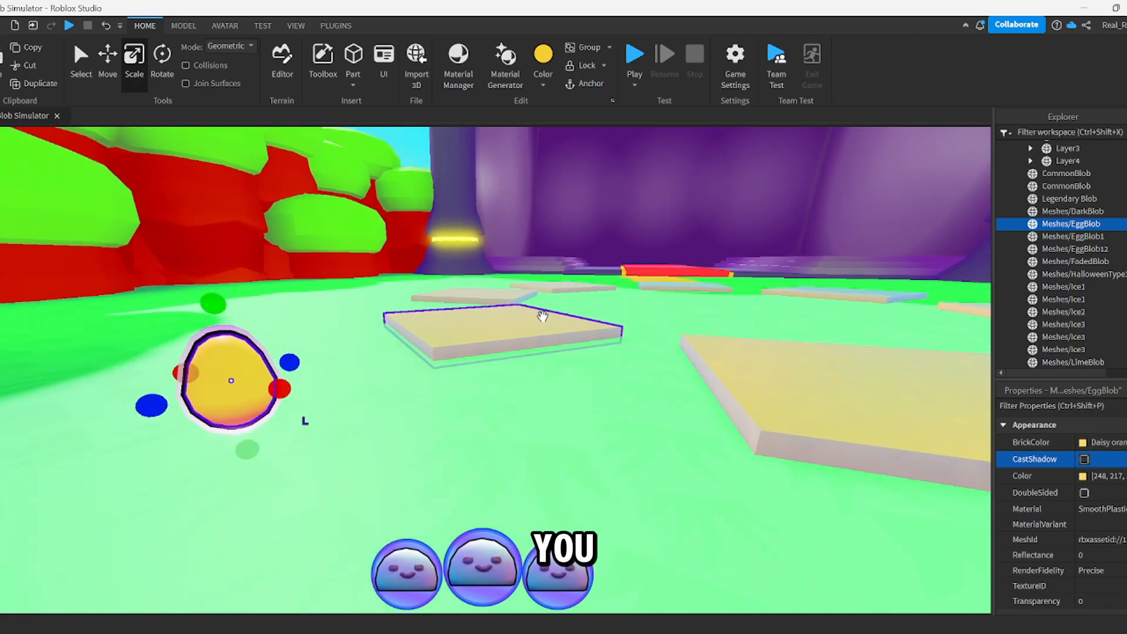
key(a)
right_drag(925, 218, 927, 219)
key(s)
shift+click(1112, 250)
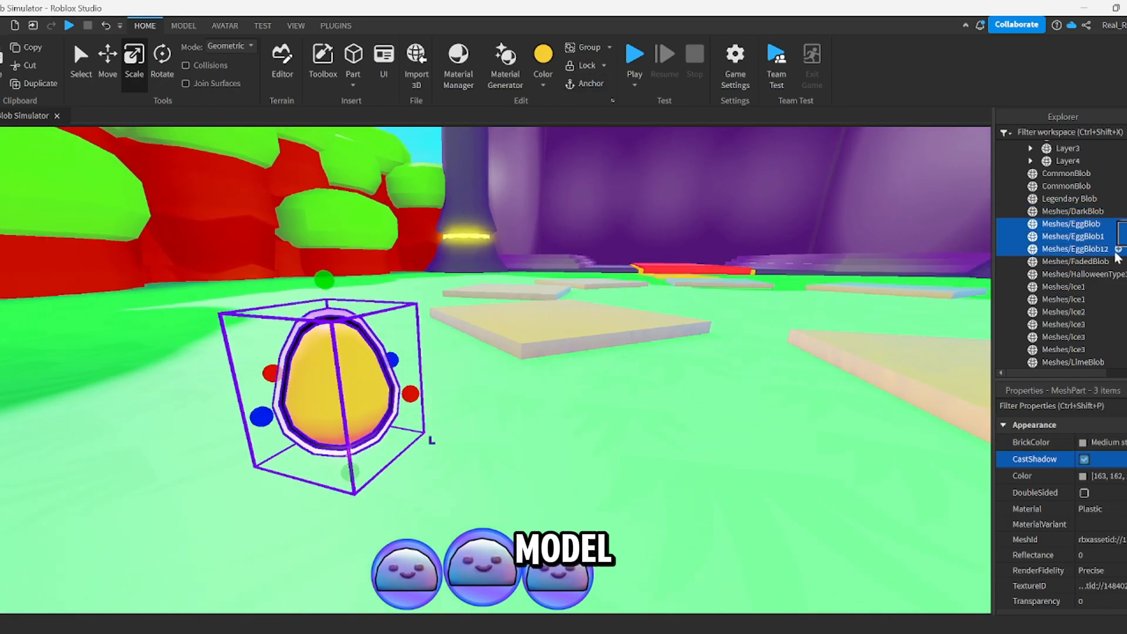
key(ctrl+g)
Step: Move the egg model into the Blobs booth, onto the stepped platform beside the pillar
drag(355, 382, 382, 308)
right_drag(382, 308, 382, 308)
key(w)
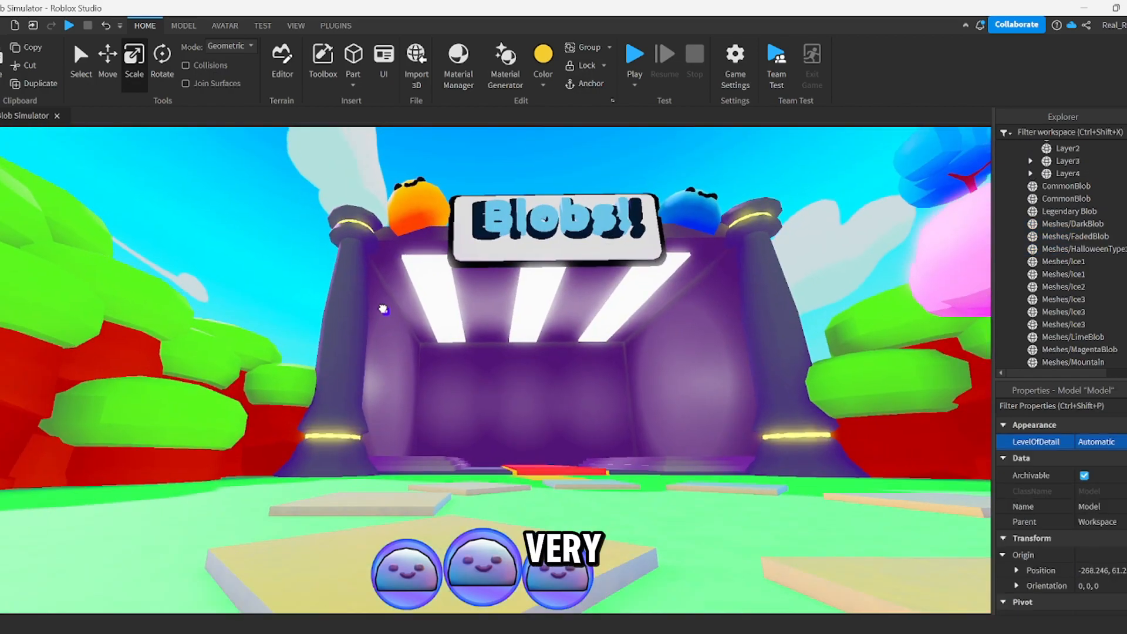
drag(382, 308, 382, 309)
right_drag(382, 309, 382, 309)
drag(382, 308, 382, 309)
right_drag(382, 308, 383, 309)
drag(383, 309, 367, 259)
right_drag(512, 296, 512, 296)
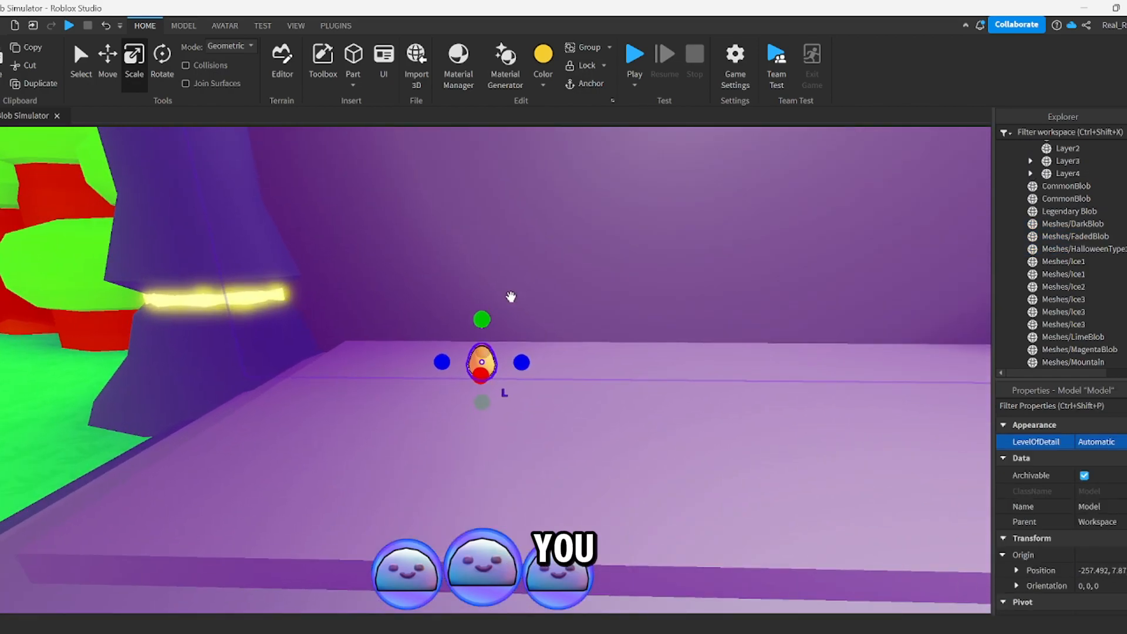
Step: Scale the egg model up to several times its size on the booth's platform
drag(475, 323, 475, 297)
drag(490, 346, 491, 319)
drag(469, 226, 470, 202)
right_drag(478, 234, 479, 232)
key(s)
click(357, 201)
key(w)
right_drag(357, 202, 364, 219)
click(468, 247)
key(d)
right_drag(412, 264, 409, 264)
key(s)
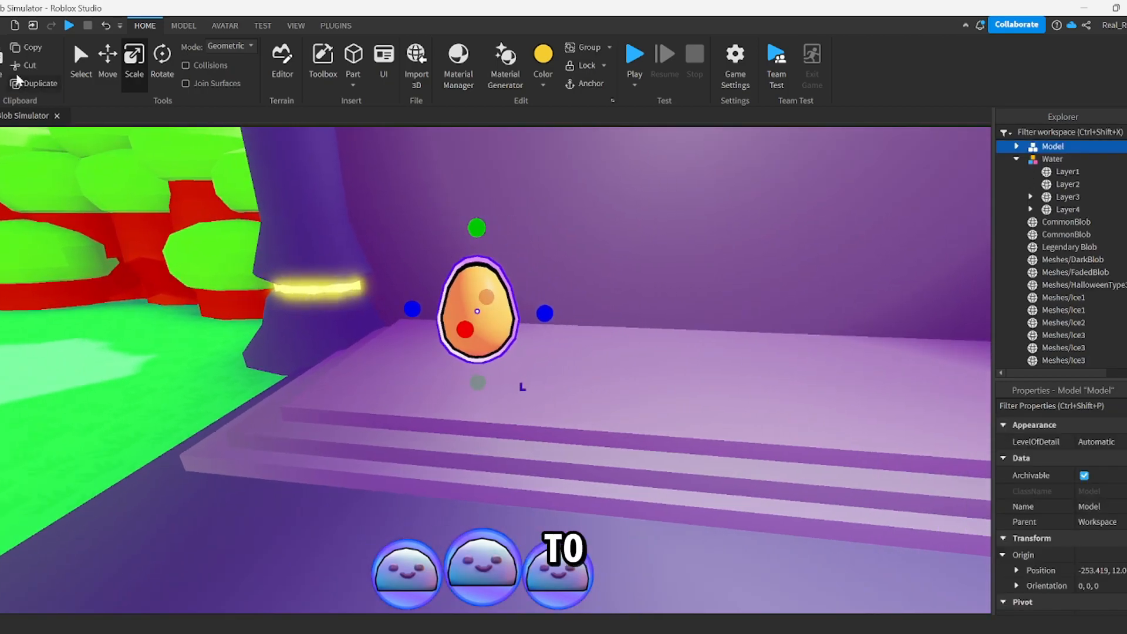
Step: Raise the egg model above the platform so it floats, leaving room for a stand
click(108, 58)
drag(473, 223, 475, 147)
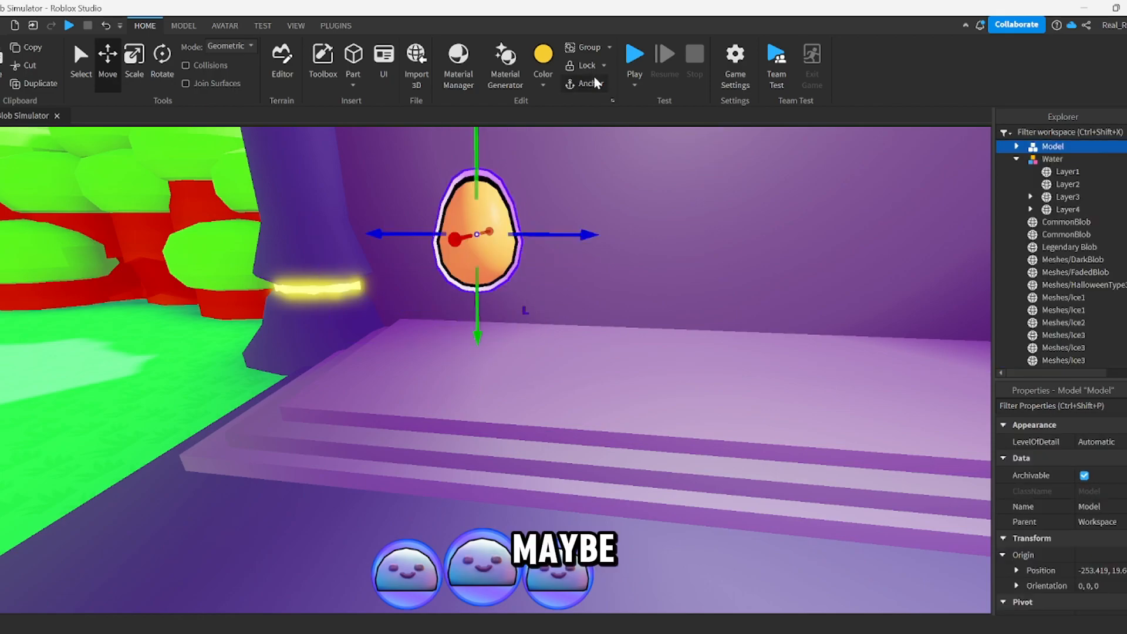
right_drag(444, 226, 457, 233)
click(445, 223)
key(w)
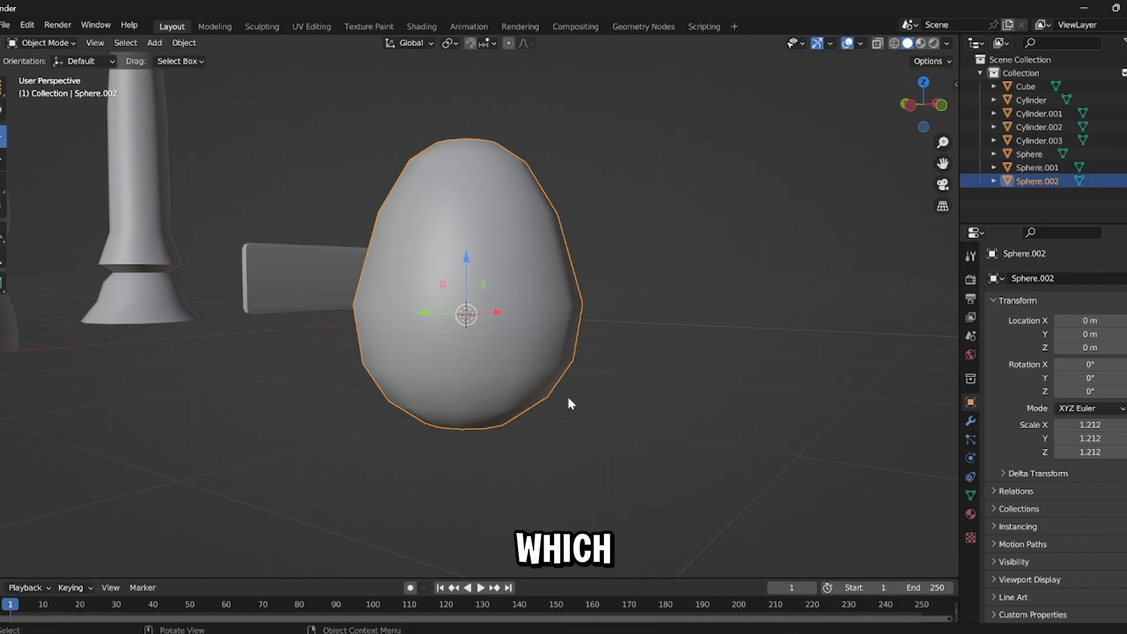
Step: Switch to Blender and delete all three egg spheres from the scene
middle_drag(403, 360, 420, 377)
scroll(420, 377, down, 6)
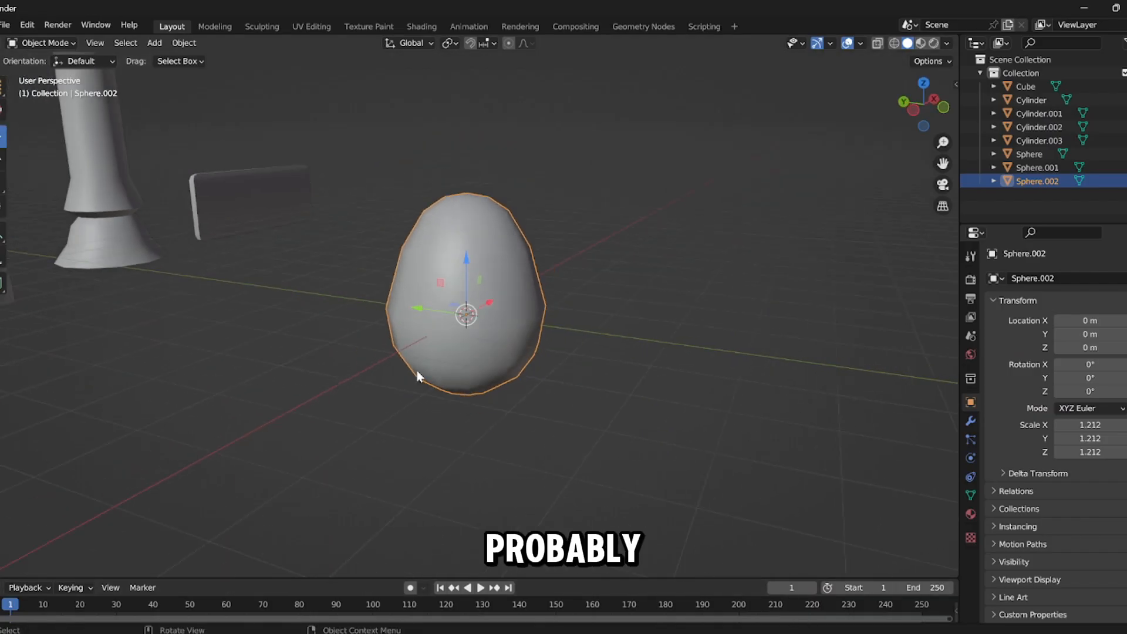
key(x)
click(491, 326)
click(482, 295)
key(x)
click(481, 291)
click(469, 320)
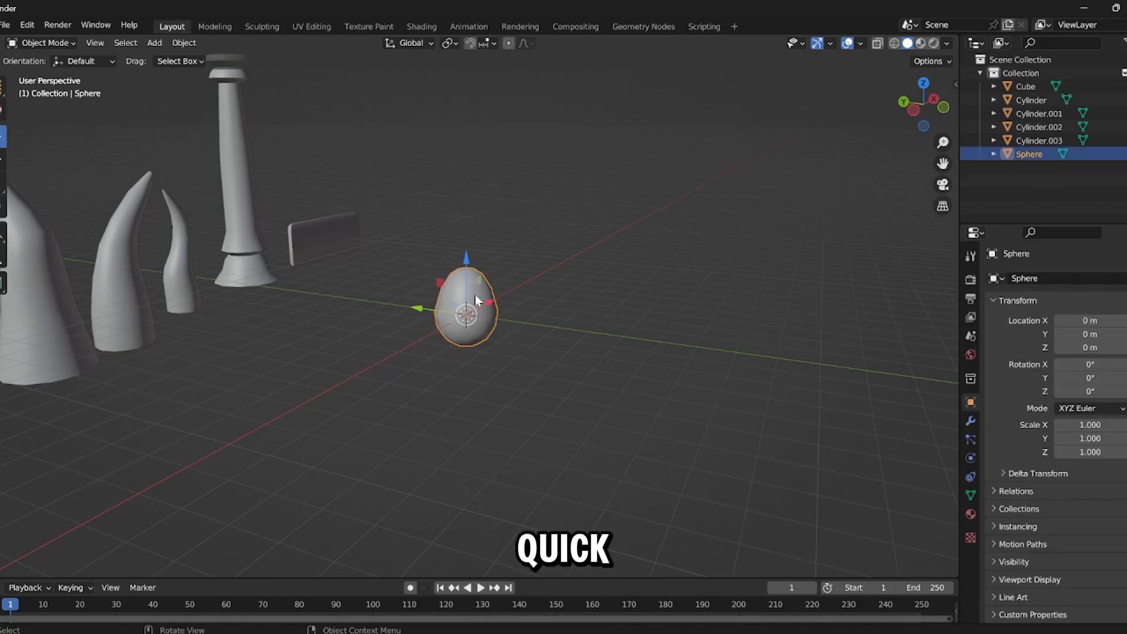
key(Delete)
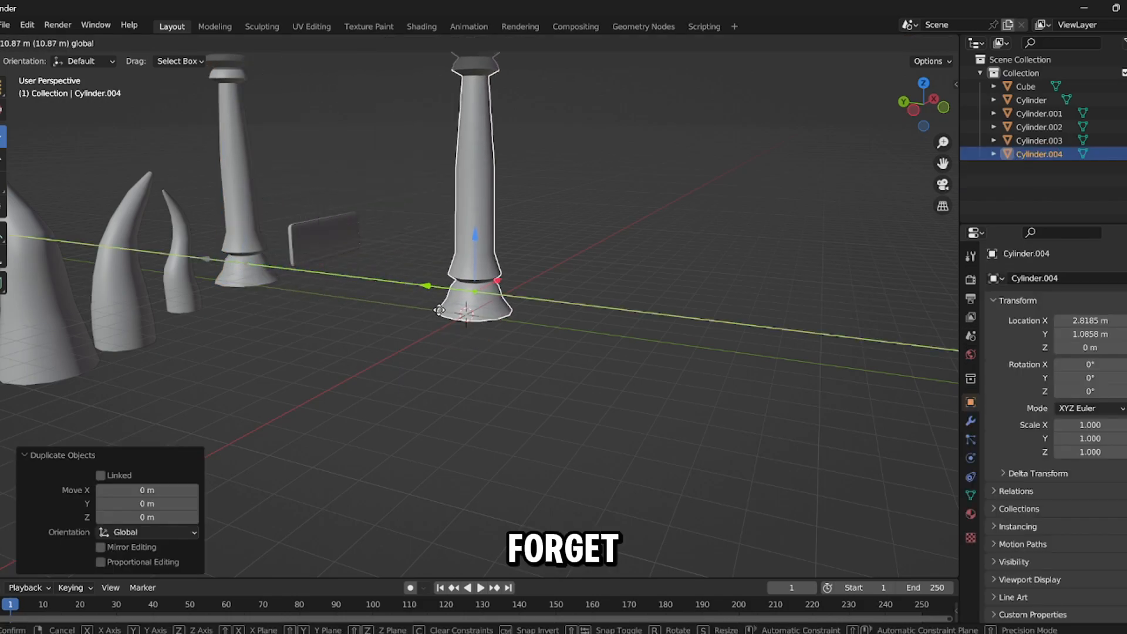
Step: Duplicate the pillar along Y and delete the faces of the copy's shaft and base, leaving only the capital
key(Tab)
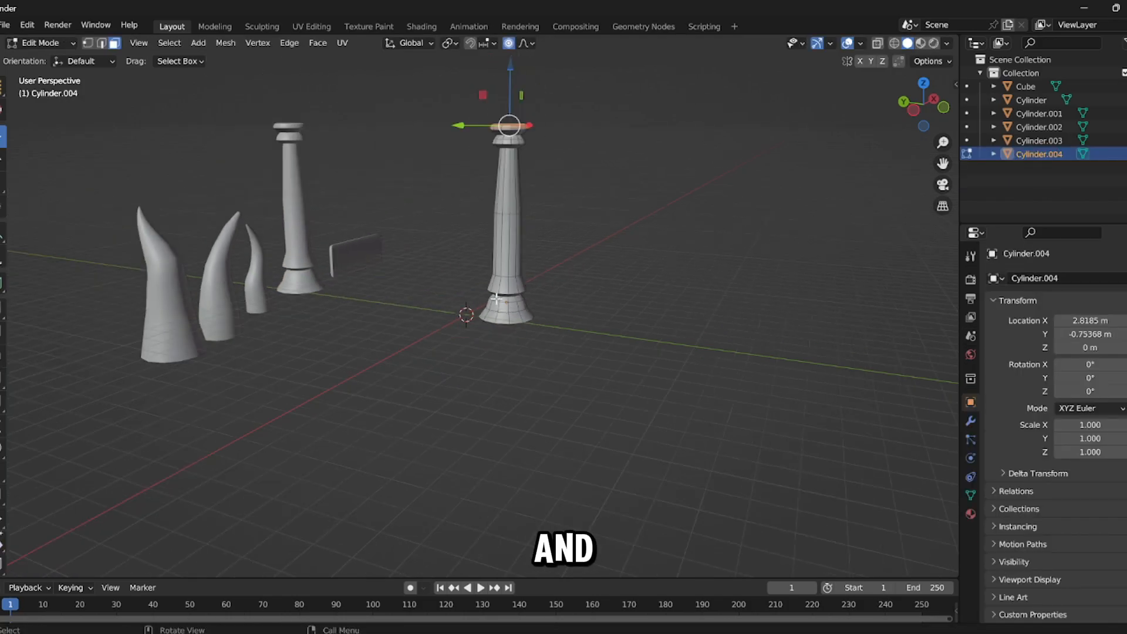
key(z)
click(342, 288)
key(ctrl+KP_3)
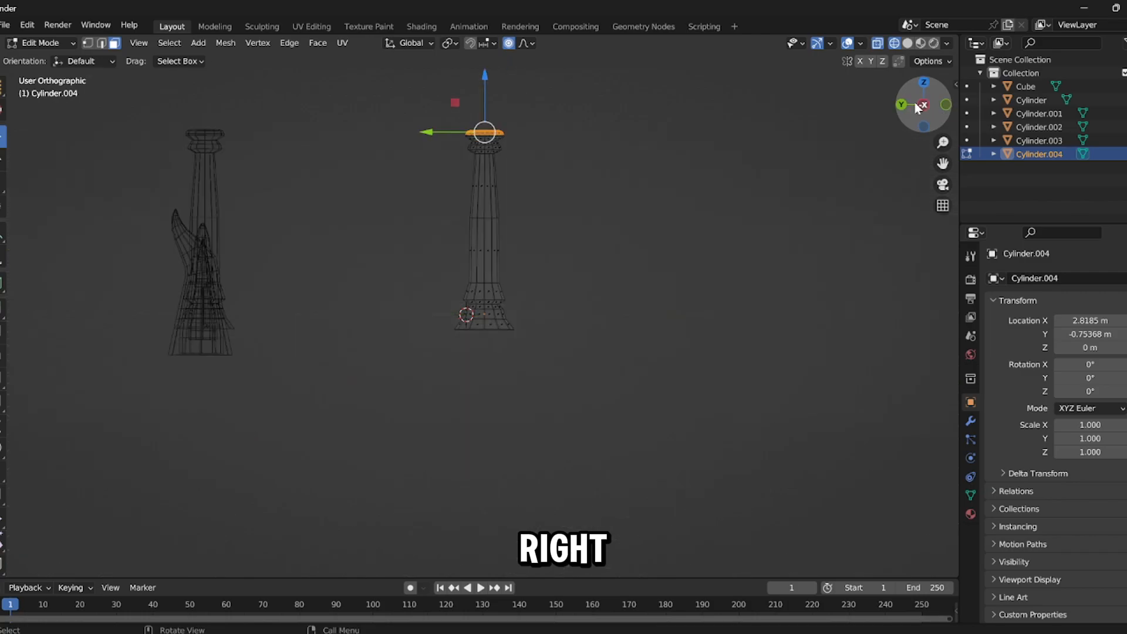
drag(398, 370, 609, 167)
key(x)
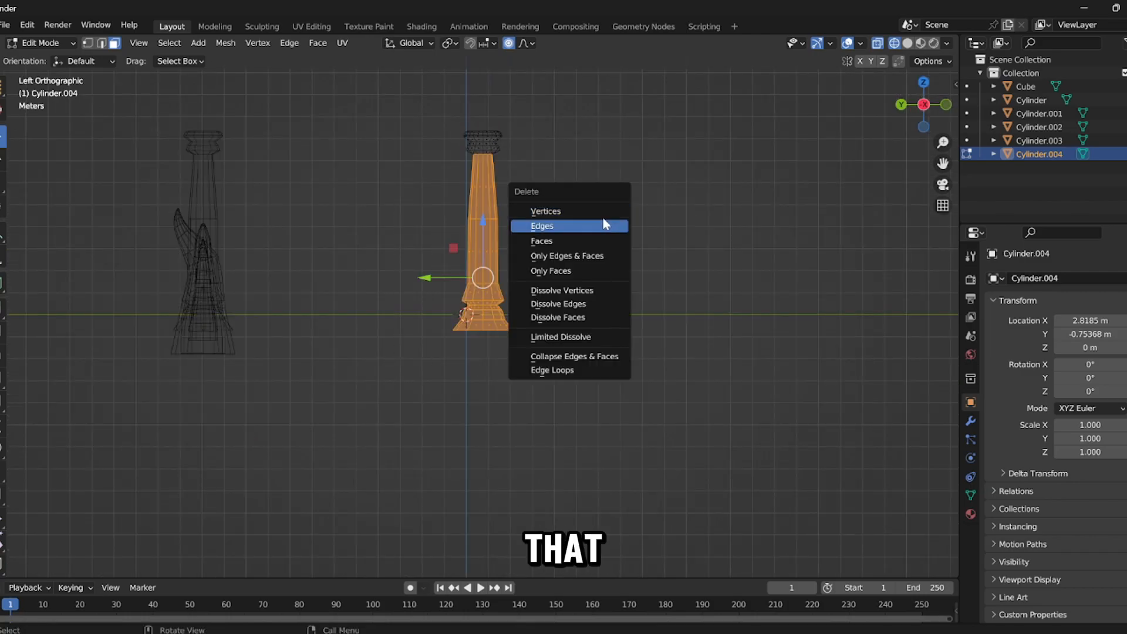
click(587, 242)
Step: Lower the remaining capital piece along Z to ground level and turn off proportional editing
drag(559, 95, 375, 222)
key(g)
key(z)
click(463, 288)
click(519, 102)
click(508, 47)
Step: Close the open underside of the capital across its inner ring of vertices and return to Object Mode
scroll(473, 320, up, 5)
middle_drag(473, 321, 453, 270)
key(ctrl+KP_7)
key(1)
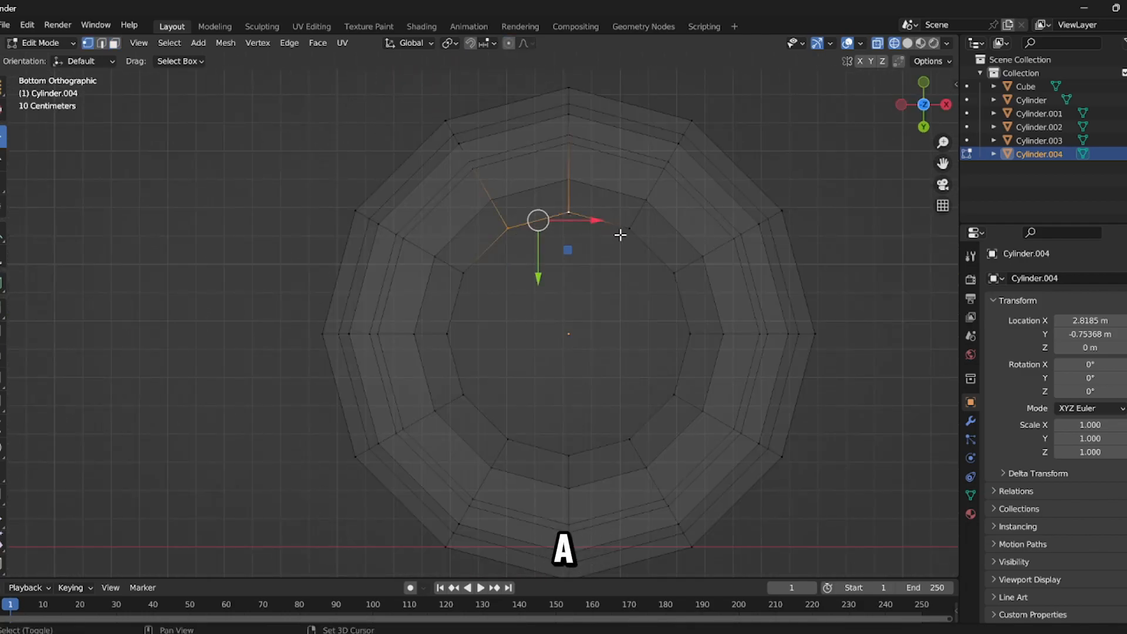
shift+click(689, 346)
middle_drag(696, 352, 707, 463)
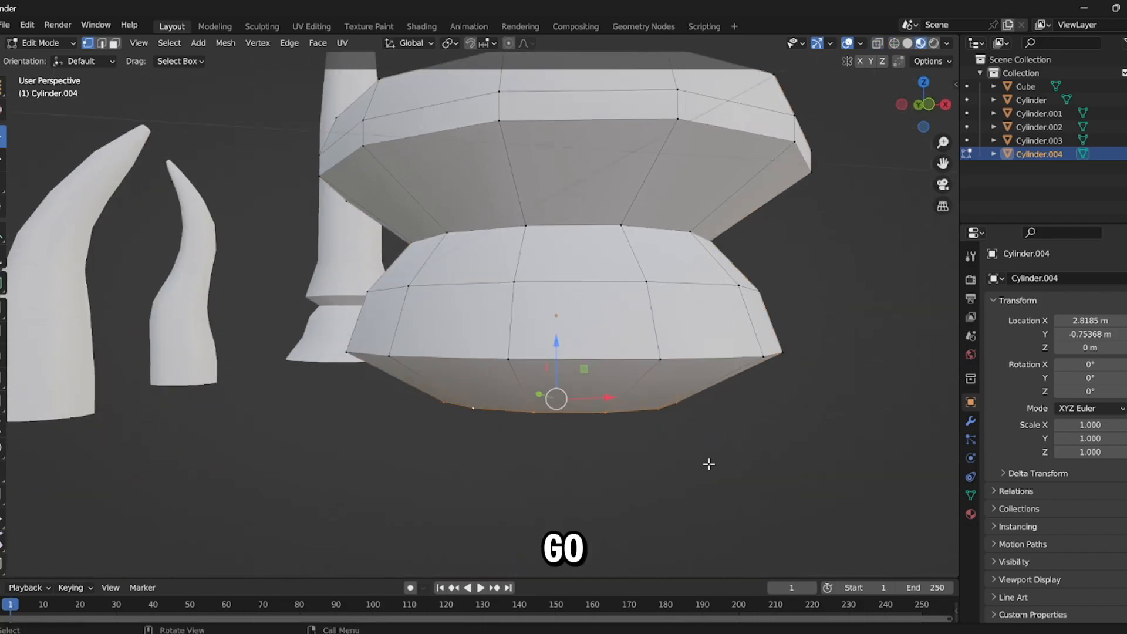
key(Tab)
Step: Flatten the pedestal by scaling it to 0.702 along Z
scroll(657, 382, down, 8)
scroll(520, 368, up, 3)
mouse_move(621, 329)
middle_down()
mouse_move(520, 367)
mouse_move(597, 302)
middle_up()
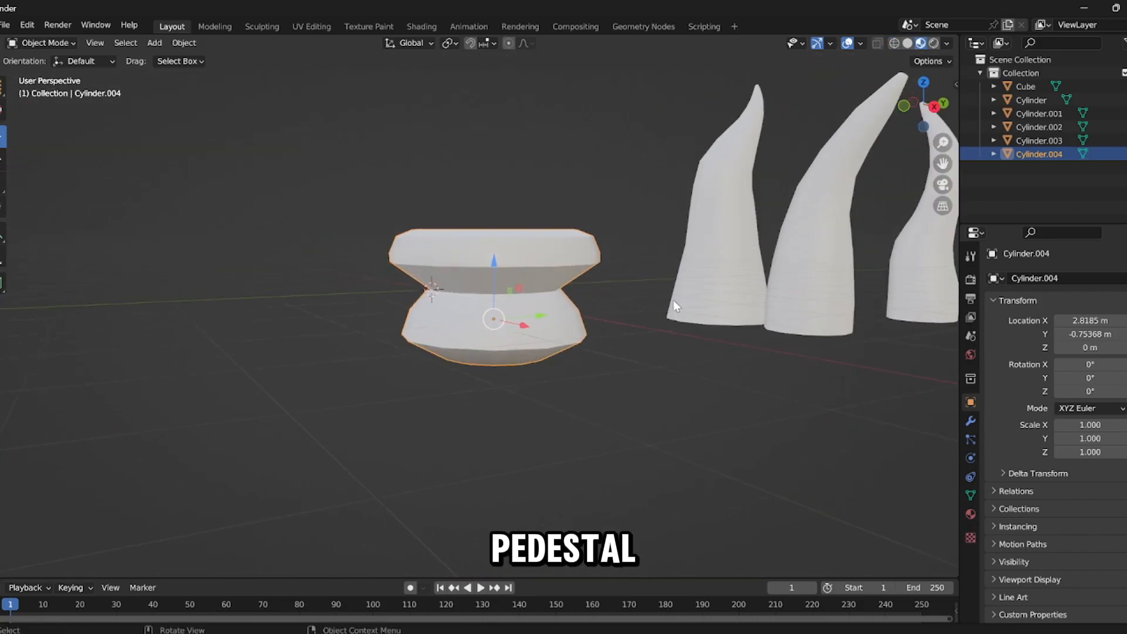
key(s)
key(z)
click(615, 279)
key(Tab)
key(Tab)
middle_drag(481, 372, 562, 379)
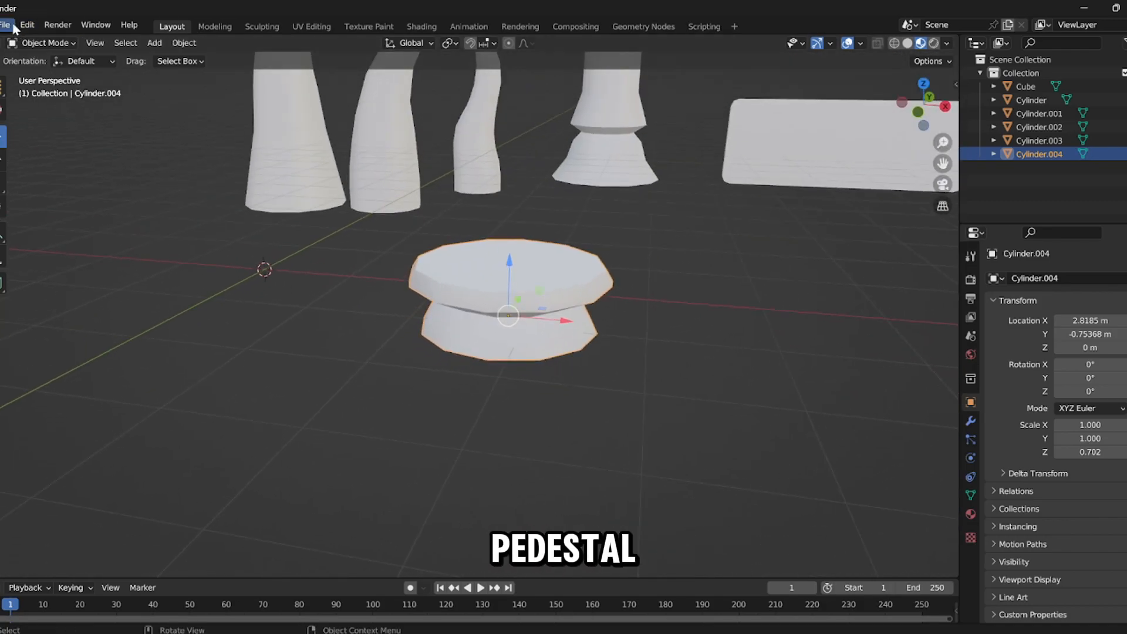
Step: Export the pedestal in Wavefront (.obj) (legacy) format
click(7, 25)
mouse_move(64, 220)
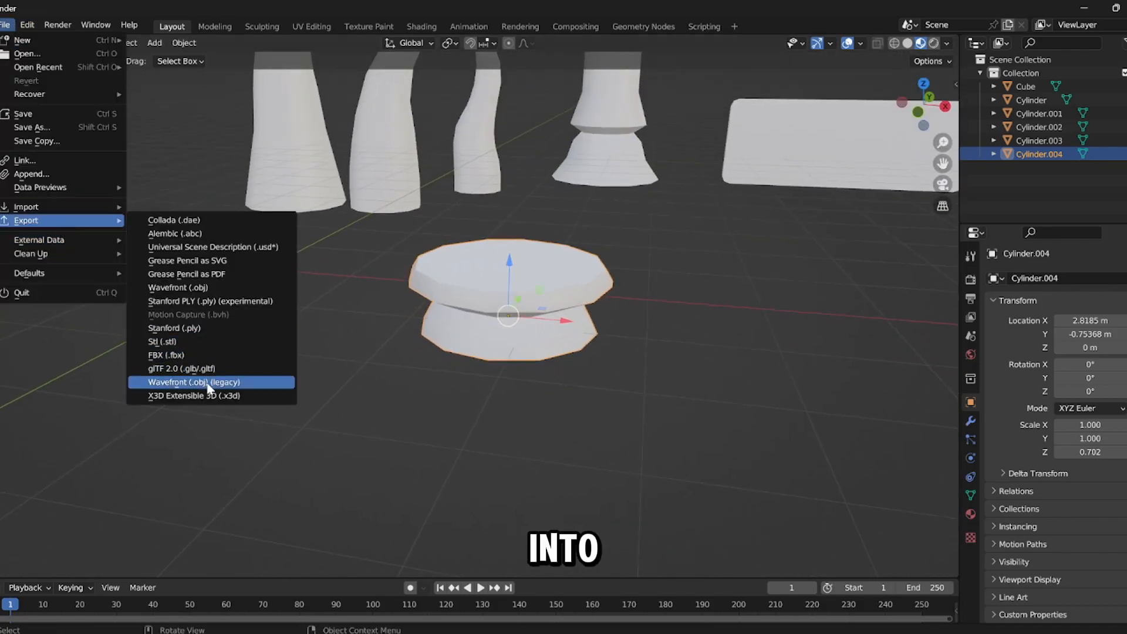
click(208, 383)
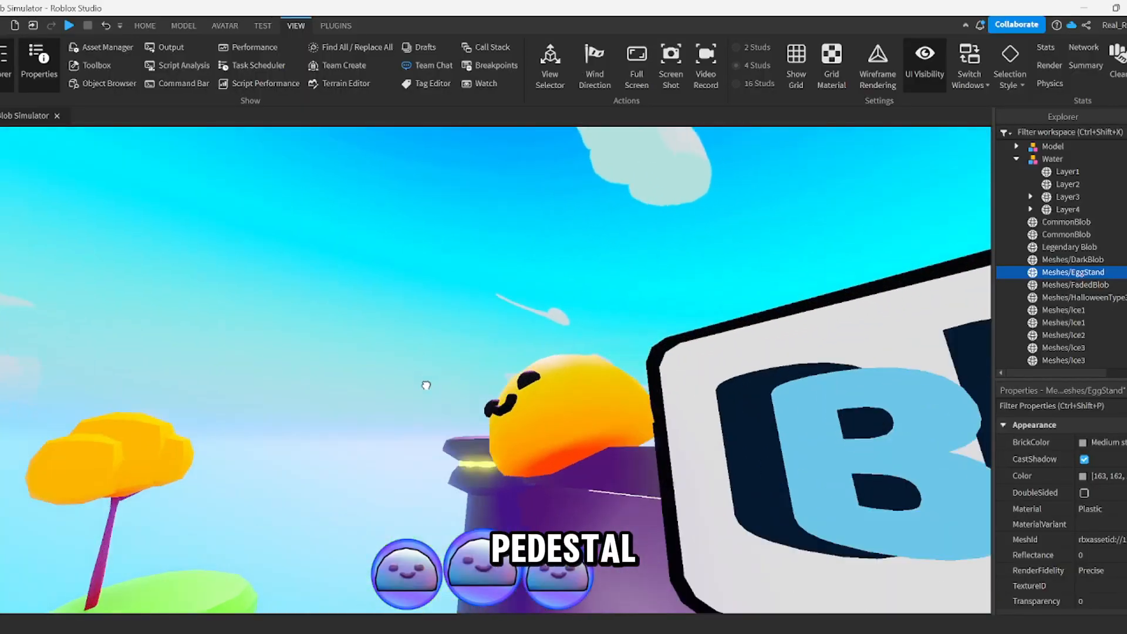
Step: In Roblox Studio, move the EggStand mesh onto the booth's platform at the egg and enlarge it
right_drag(426, 385, 422, 385)
drag(423, 385, 383, 307)
right_drag(382, 307, 578, 367)
click(144, 26)
click(135, 61)
shift+drag(422, 347, 395, 260)
scroll(437, 279, up, 4)
right_drag(441, 282, 453, 267)
scroll(453, 267, down, 4)
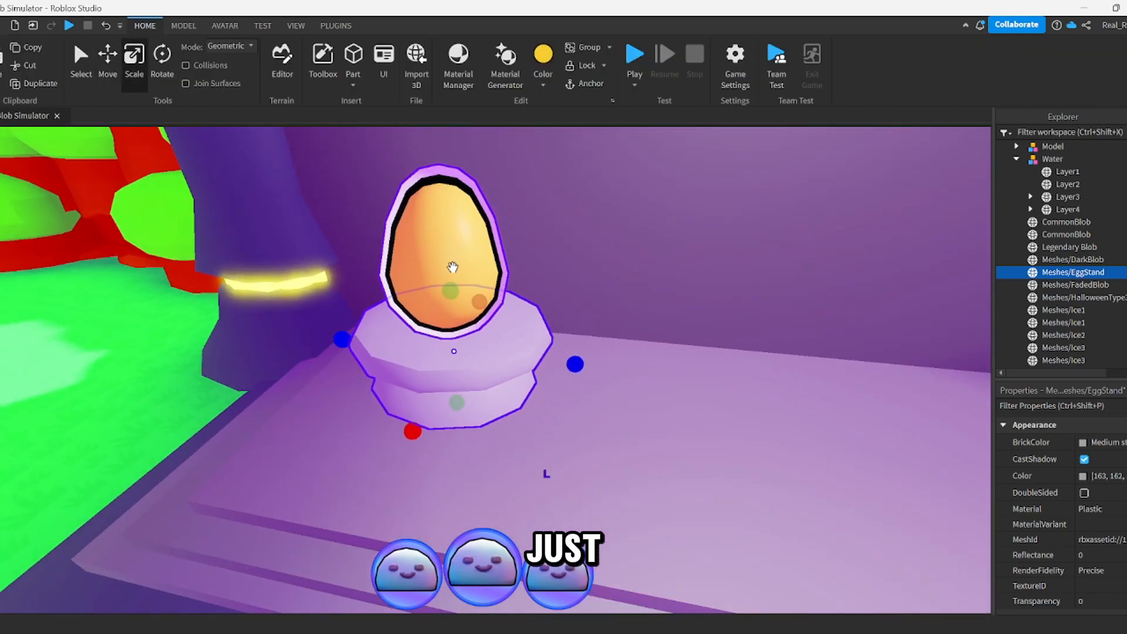
Step: Scale the EggStand down slightly and lower it onto the platform beneath the egg
mouse_move(450, 291)
shift+mouse_down()
mouse_move(440, 289)
mouse_move(451, 307)
shift+mouse_up()
drag(485, 381, 481, 427)
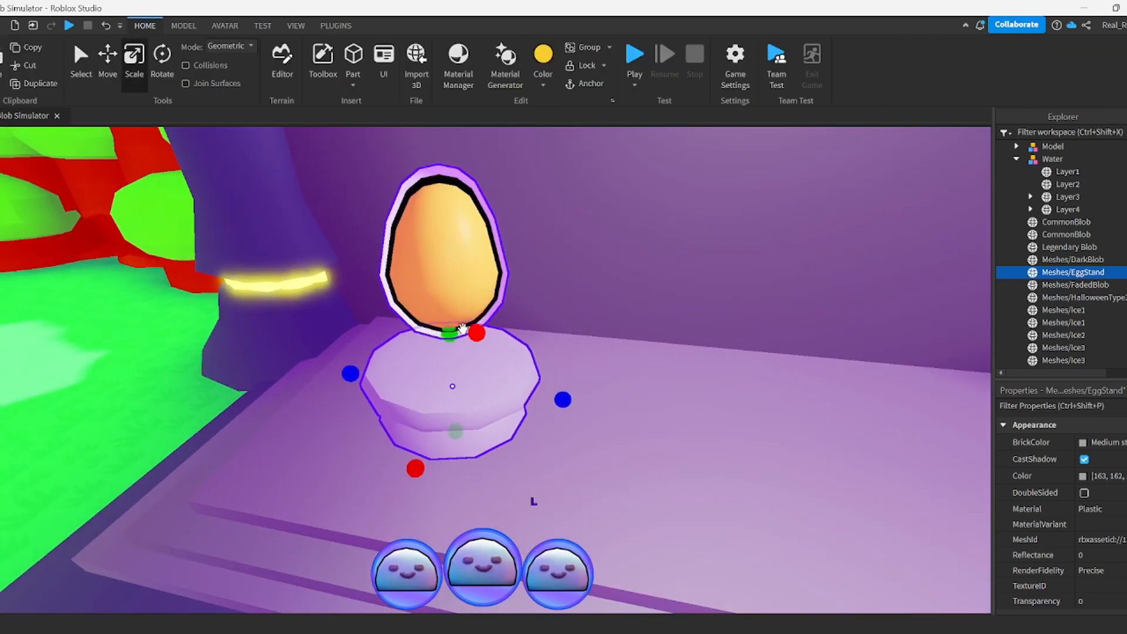
click(463, 333)
click(501, 440)
Step: Copy the EggStand's position into the egg model's origin position to center the egg on the stand
scroll(1093, 607, down, 3)
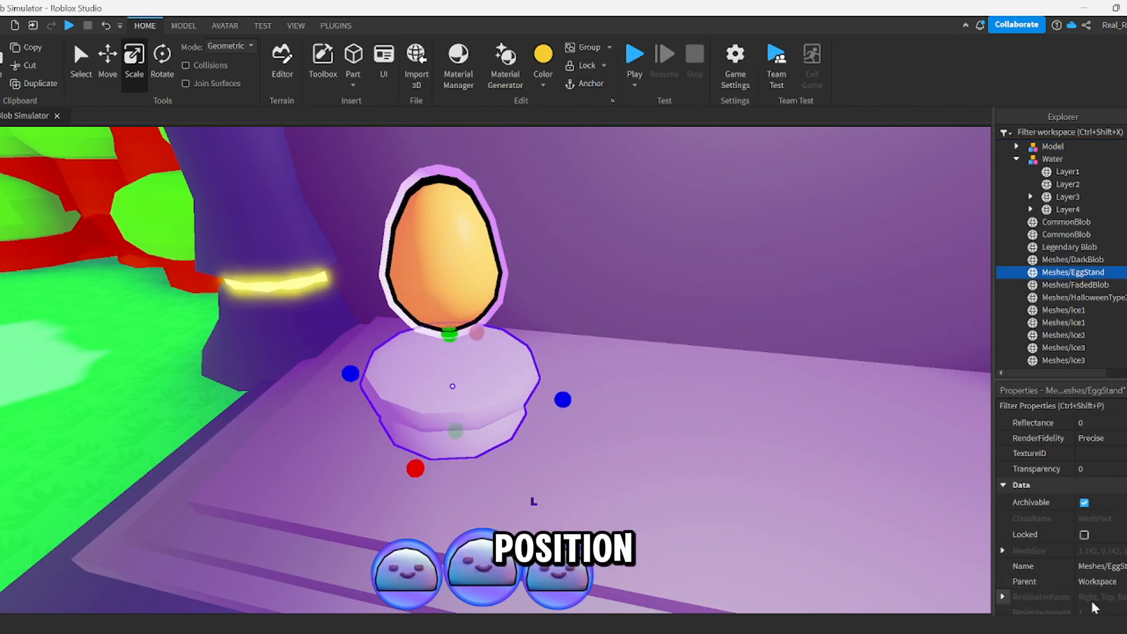
scroll(1097, 585, down, 3)
click(1106, 588)
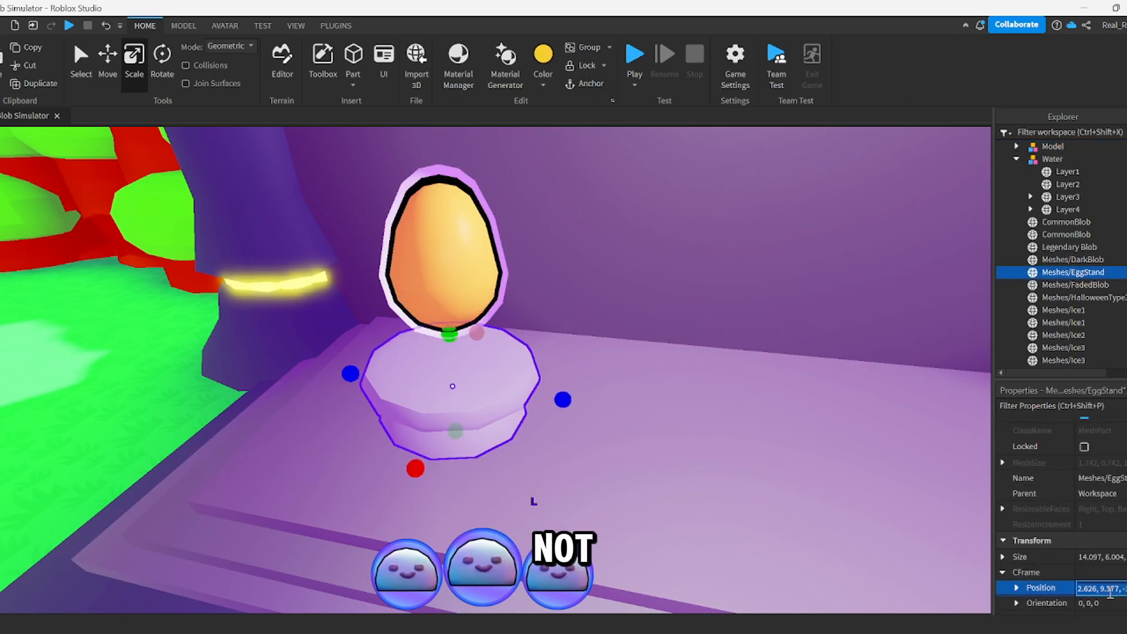
click(502, 294)
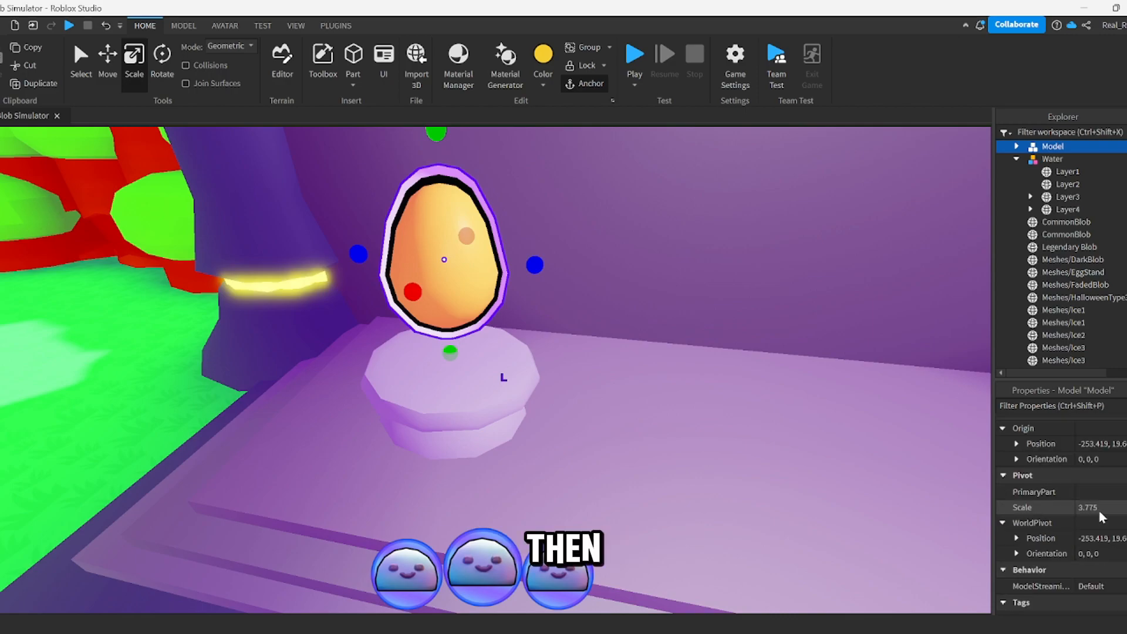
key(Return)
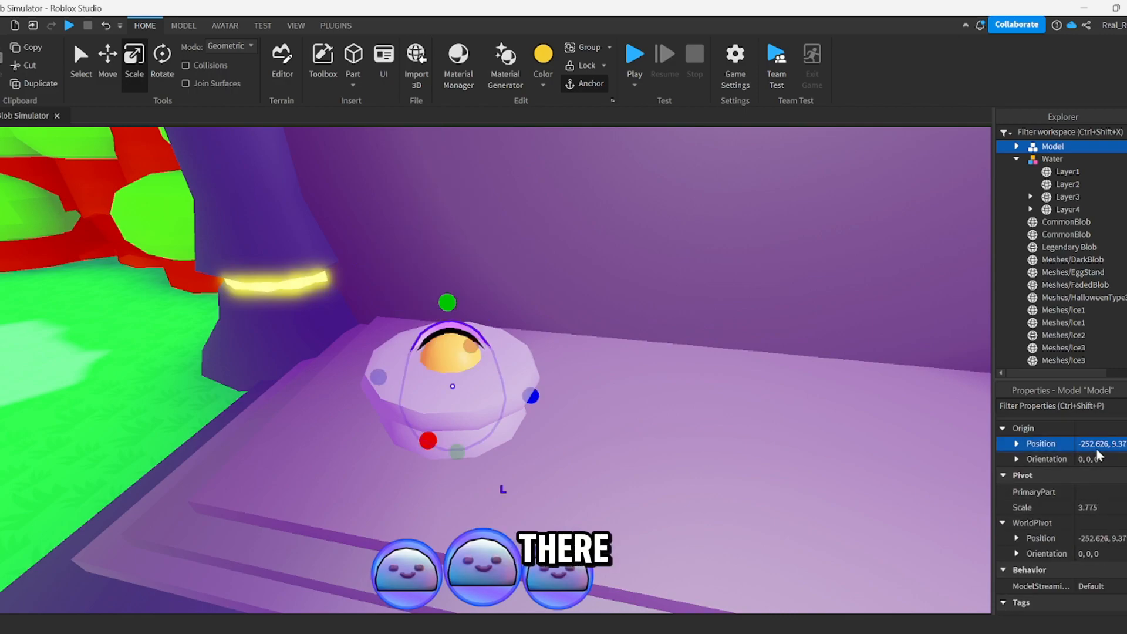
Step: Move the egg model straight up until it hovers just above the stand
click(107, 61)
right_drag(357, 452, 499, 470)
drag(557, 370, 556, 261)
right_drag(557, 328, 573, 390)
key(w)
Step: Color the EggStand mesh light grey
click(523, 413)
click(543, 84)
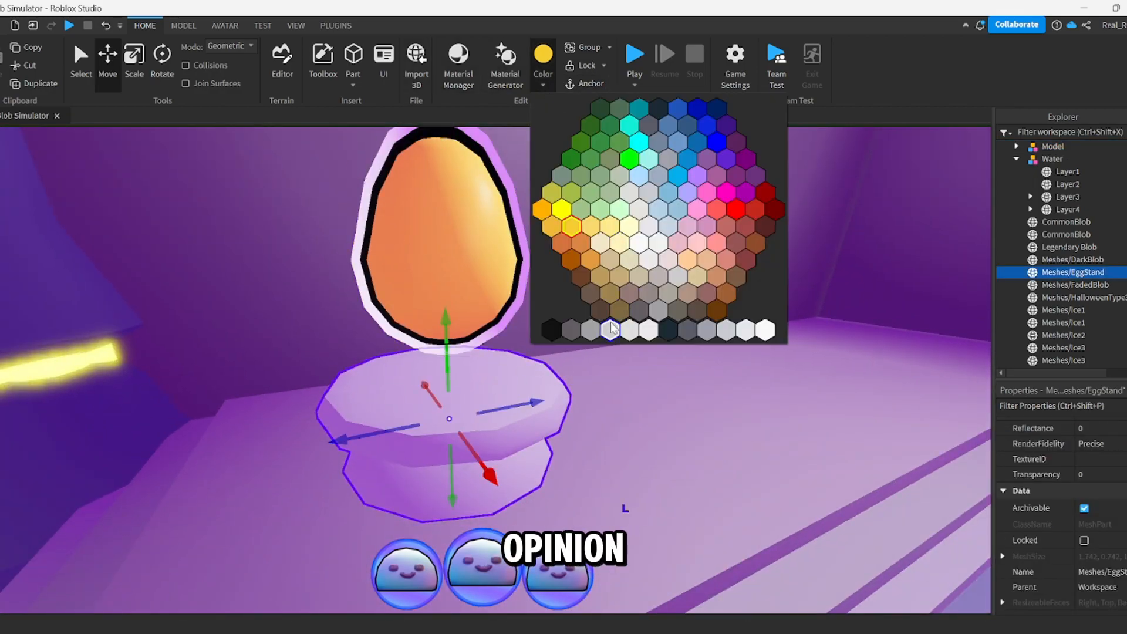
click(610, 329)
Step: Copy the yellow glowing ring part from the pillar and paste it into the EggStand at its original location
key(w)
right_drag(487, 361, 486, 363)
key(s)
alt+click(431, 375)
click(690, 387)
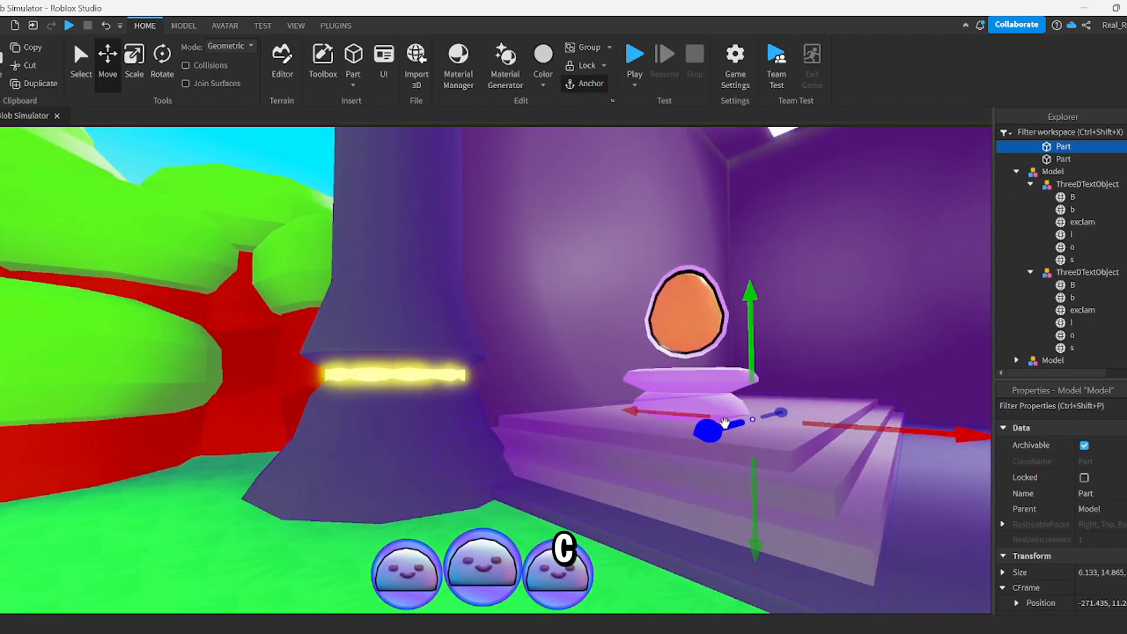
right_click(1064, 365)
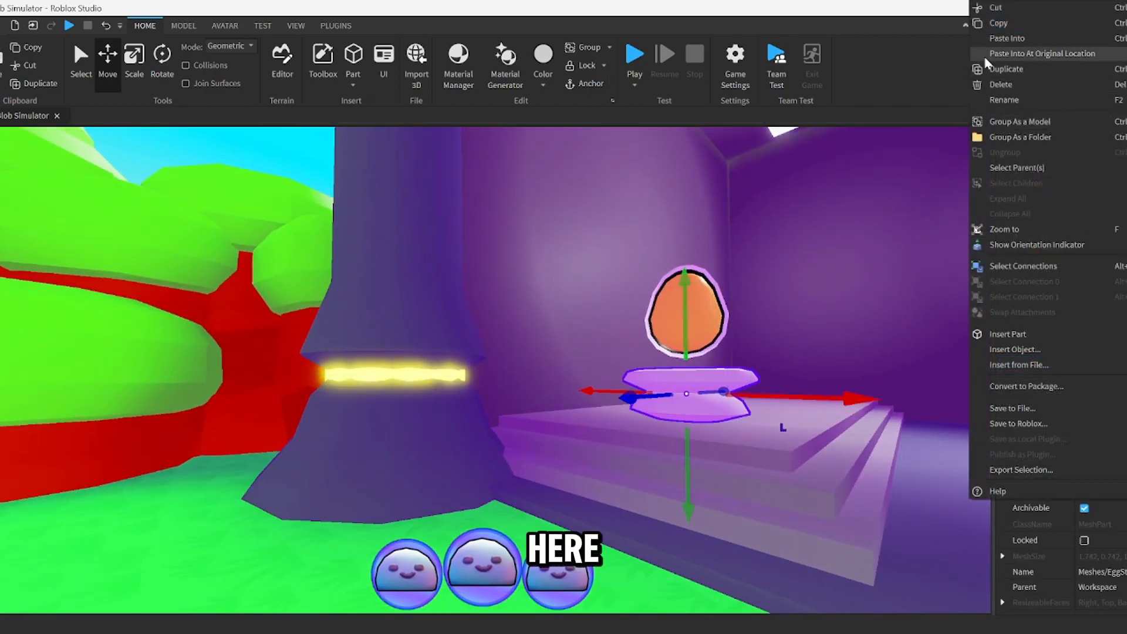
click(984, 54)
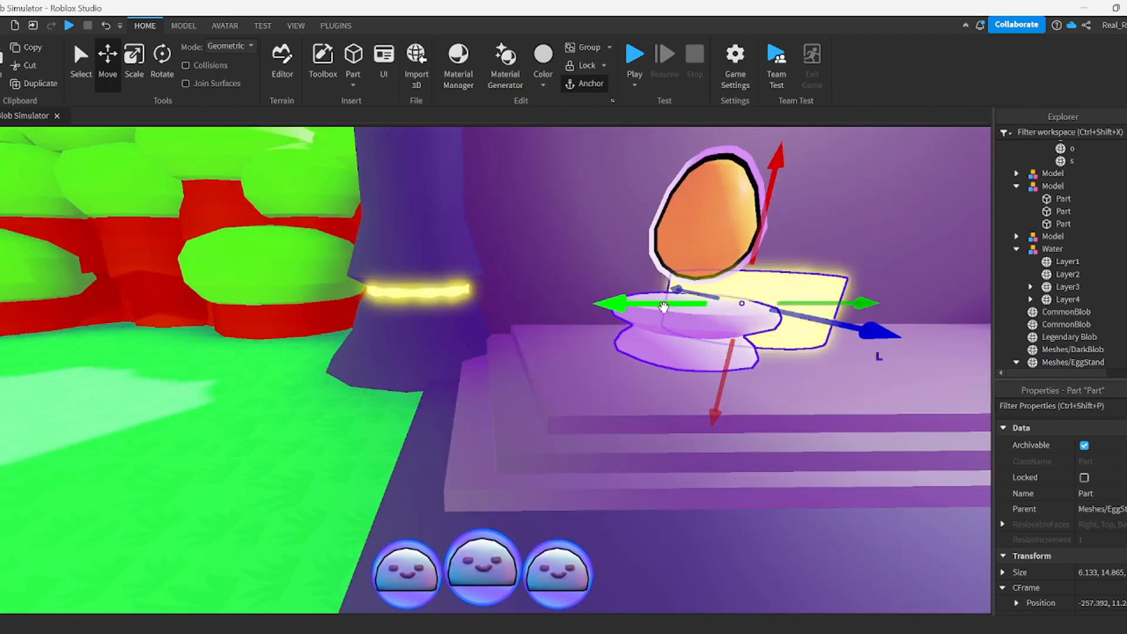
Step: Position and resize the pasted glowing ring around the EggStand's narrow middle and color it light blue
drag(664, 307, 602, 306)
click(138, 72)
right_drag(478, 319, 476, 323)
key(w)
drag(281, 335, 347, 338)
drag(543, 339, 609, 351)
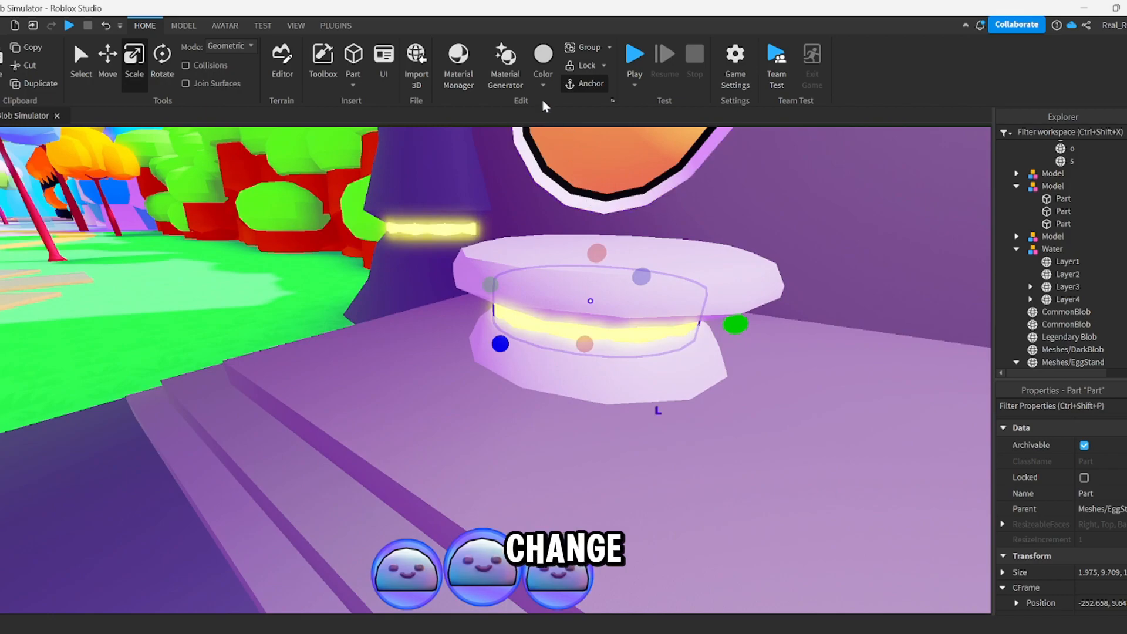
click(543, 85)
click(664, 193)
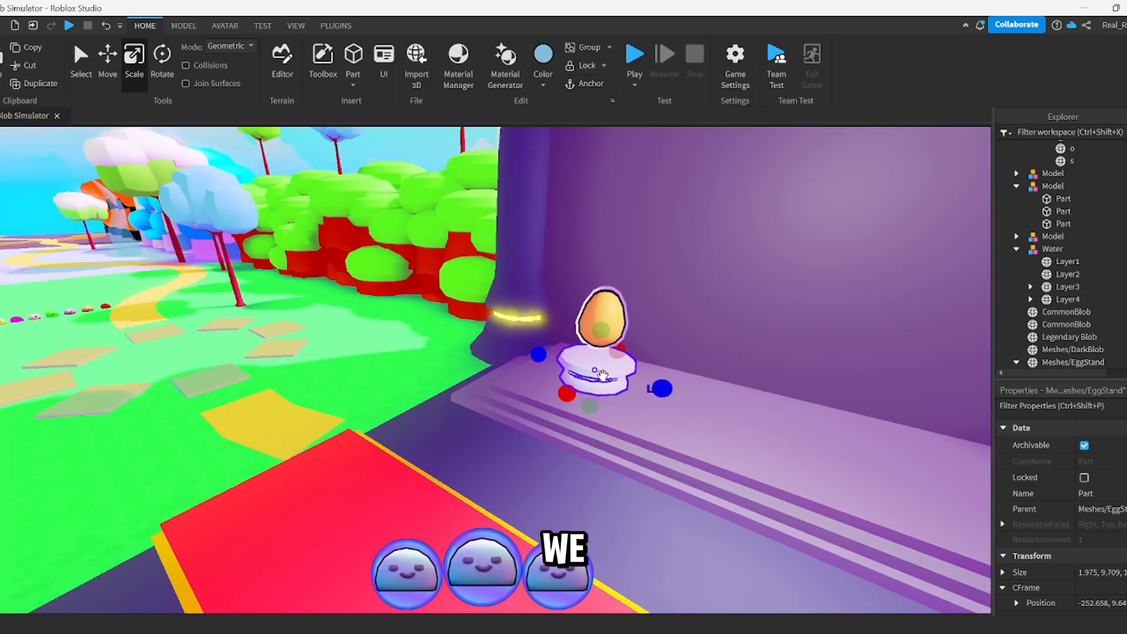
Step: Group the EggStand and the egg model into a folder named Egg1
click(602, 373)
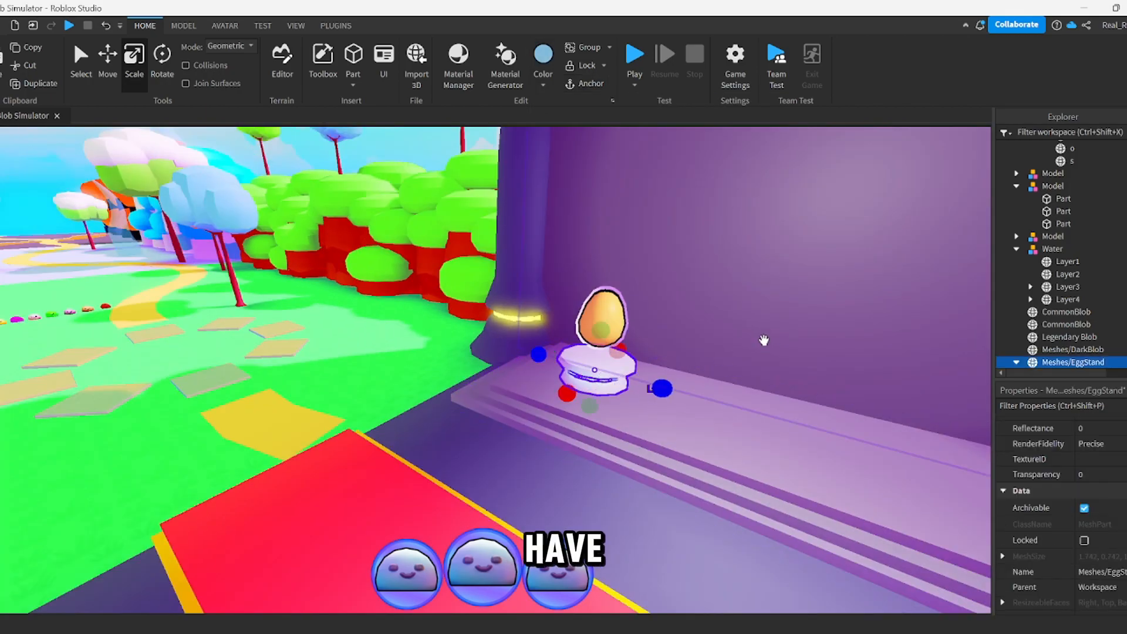
ctrl+click(609, 306)
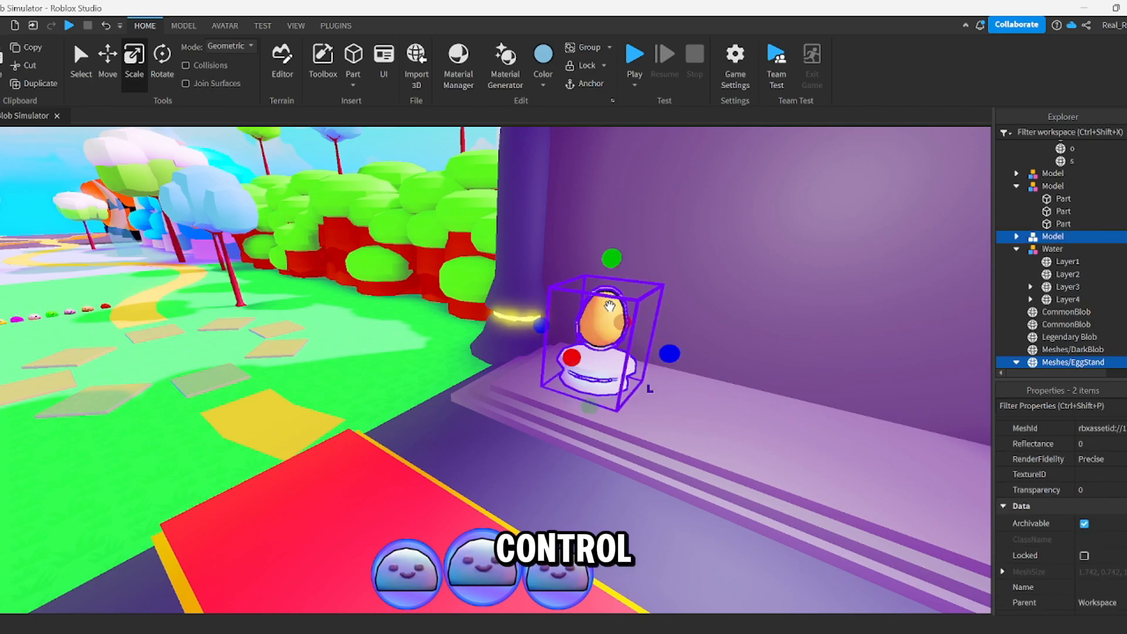
key(ctrl+alt+g)
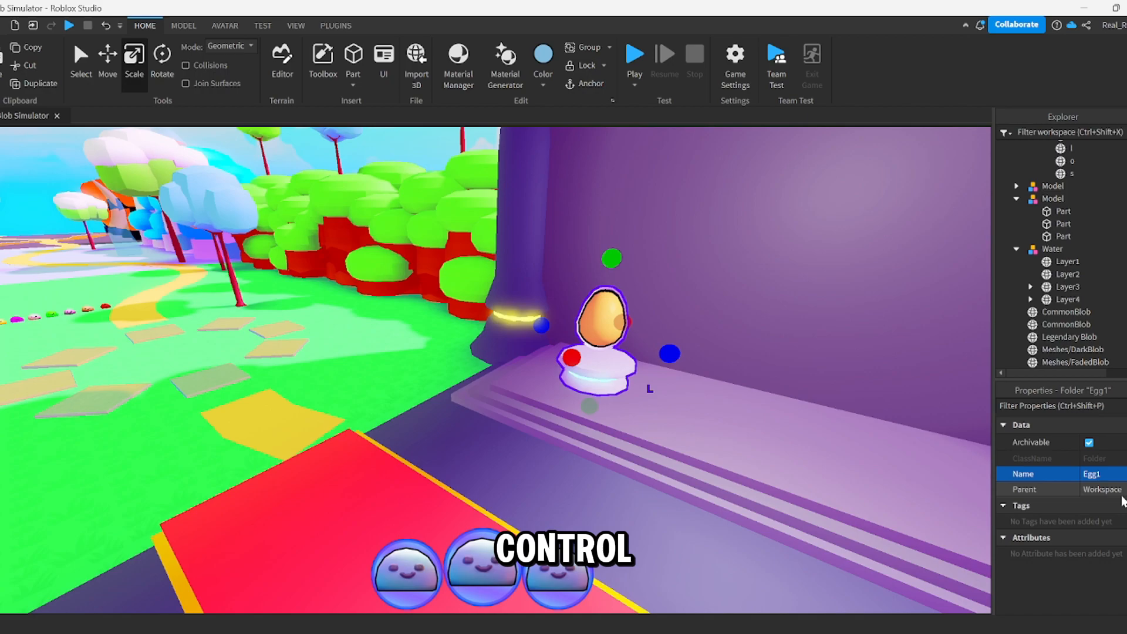
Step: Wrap Egg1 in another folder and move Egg1 out of it into the EggStands folder
key(ctrl+z)
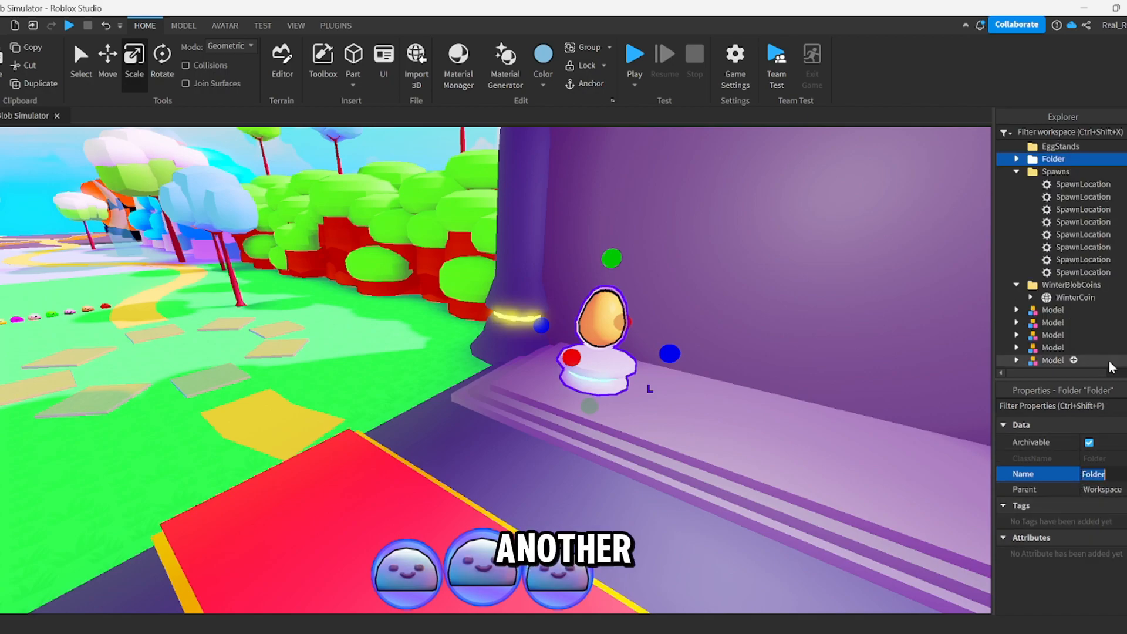
scroll(1043, 209, up, 1)
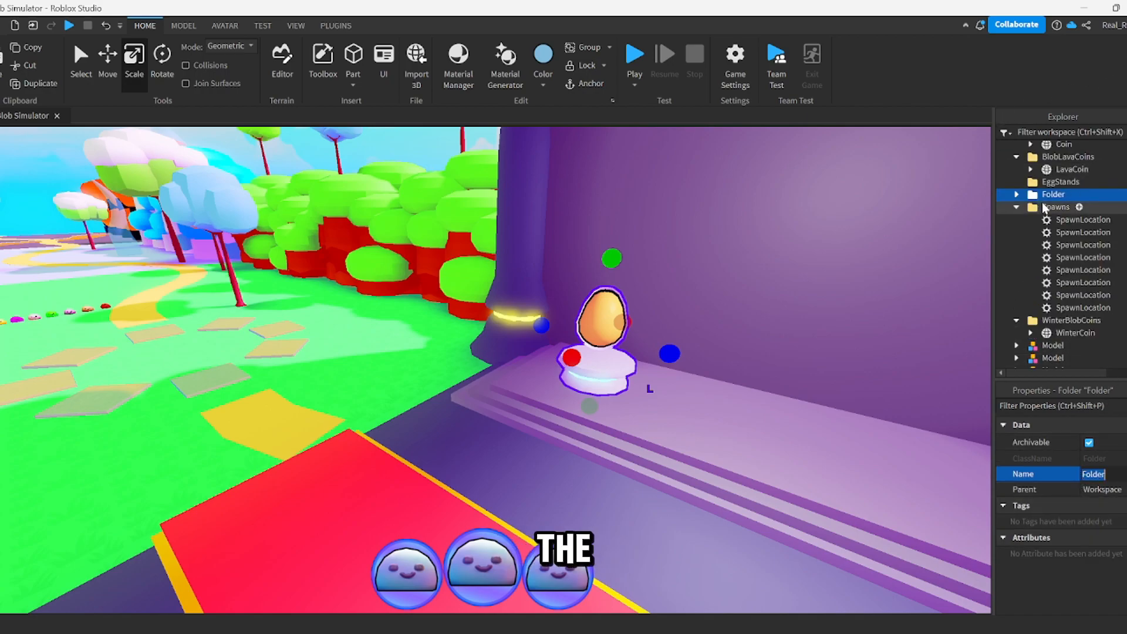
click(1017, 196)
click(1051, 209)
drag(1066, 185, 1059, 183)
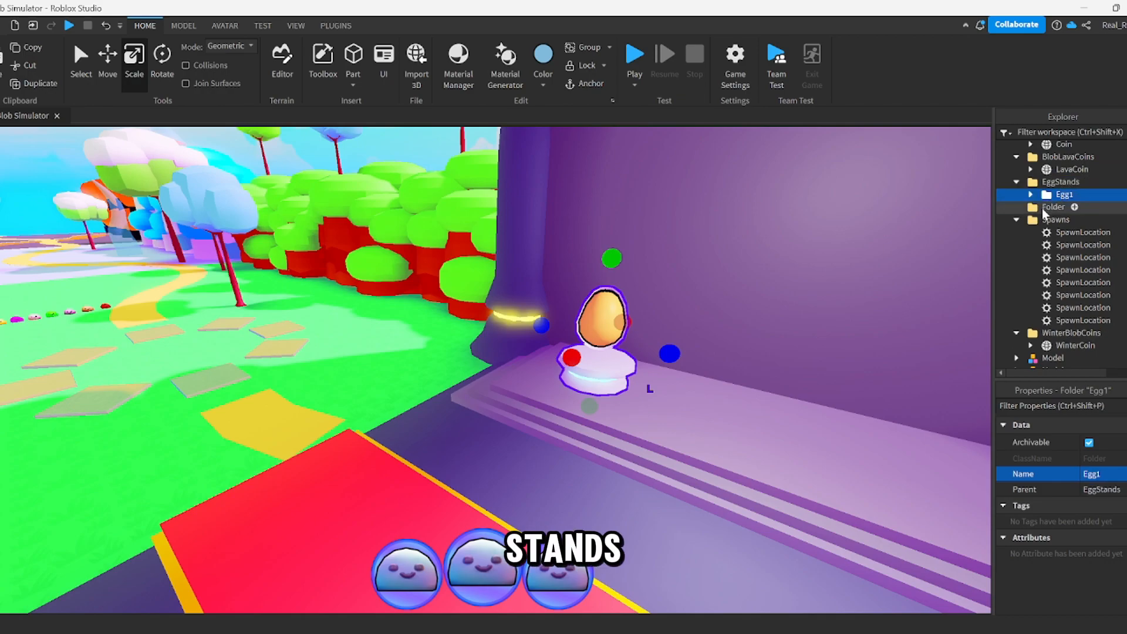
Step: Duplicate Egg1 four times and space the copies into a row of five along the raised platform
click(105, 62)
right_drag(534, 366, 581, 369)
key(ctrl+d)
drag(515, 350, 826, 392)
key(ctrl+d)
key(ctrl+d)
key(ctrl+d)
Step: Duplicate all five Egg1 folders, rotate the copies 180 degrees and move them onto the opposite platform
click(1060, 183)
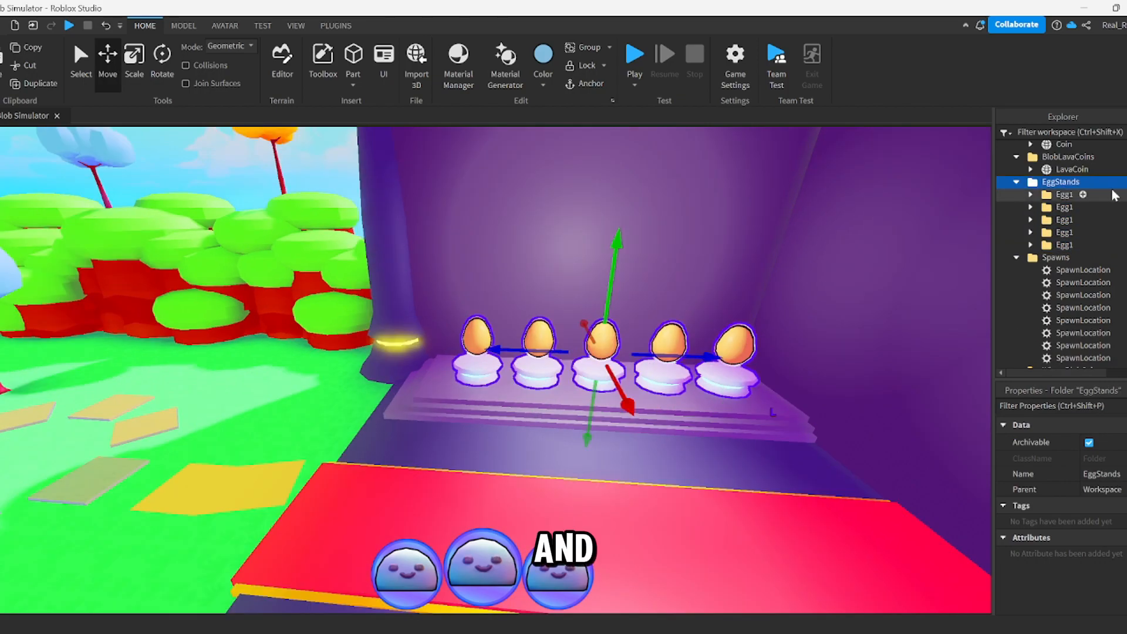
drag(1114, 194, 1073, 255)
key(ctrl+d)
key(ctrl+r)
key(ctrl+r)
right_drag(413, 234, 597, 337)
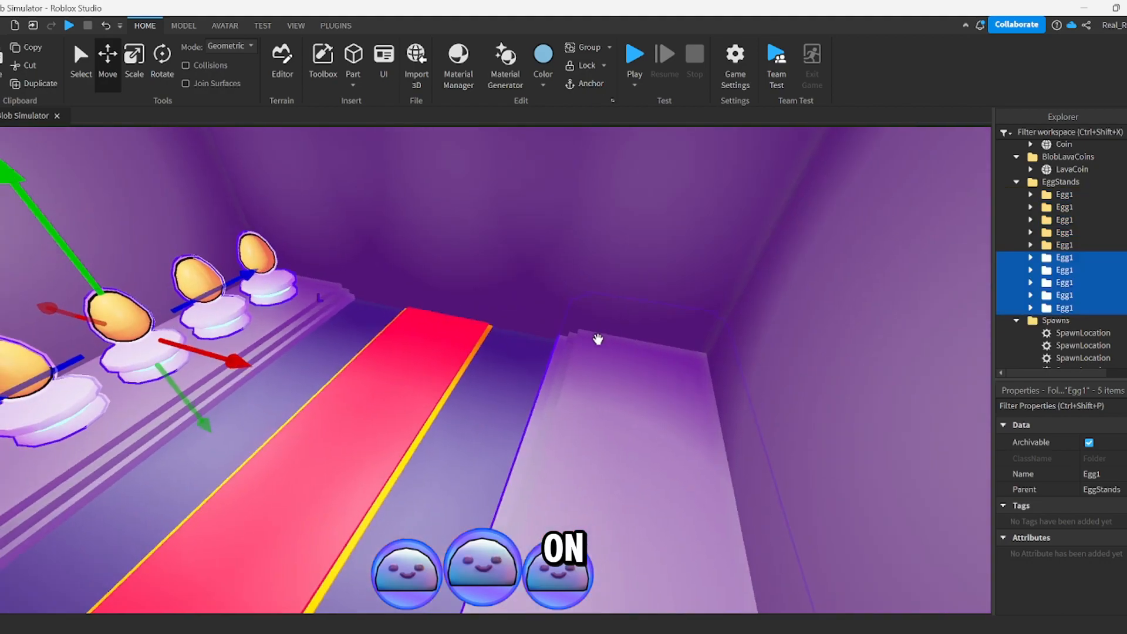
drag(231, 368, 548, 361)
right_drag(548, 361, 624, 382)
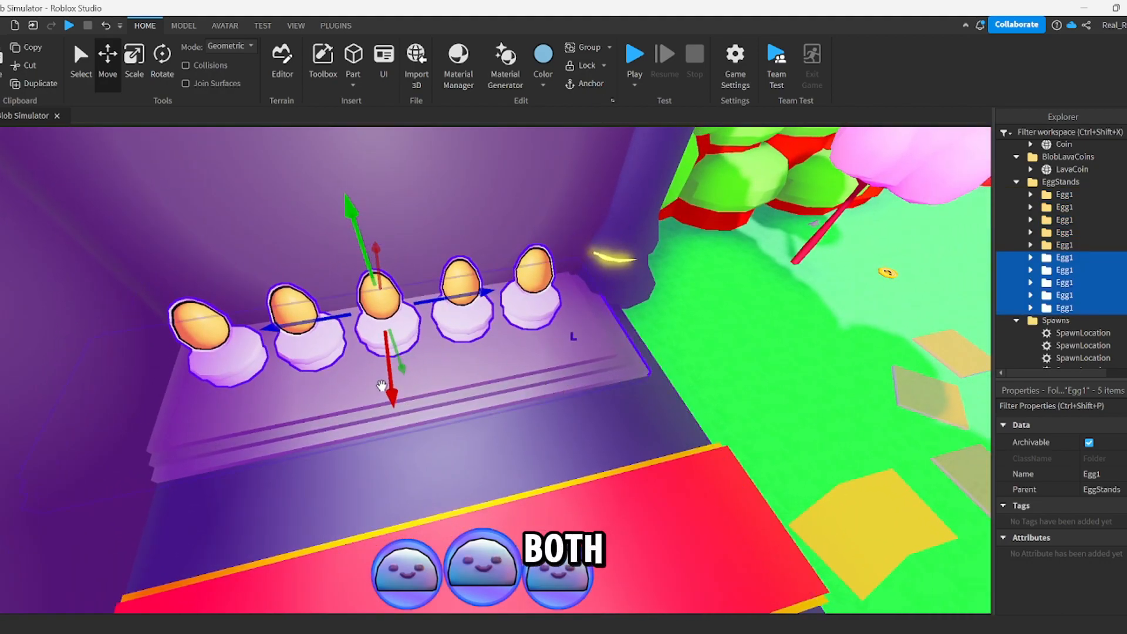
Step: Check both rows of egg stands from inside the shop and from its front
click(602, 439)
right_drag(602, 439, 600, 436)
click(594, 212)
right_drag(594, 213, 553, 229)
scroll(595, 211, down, 5)
click(528, 157)
key(Delete)
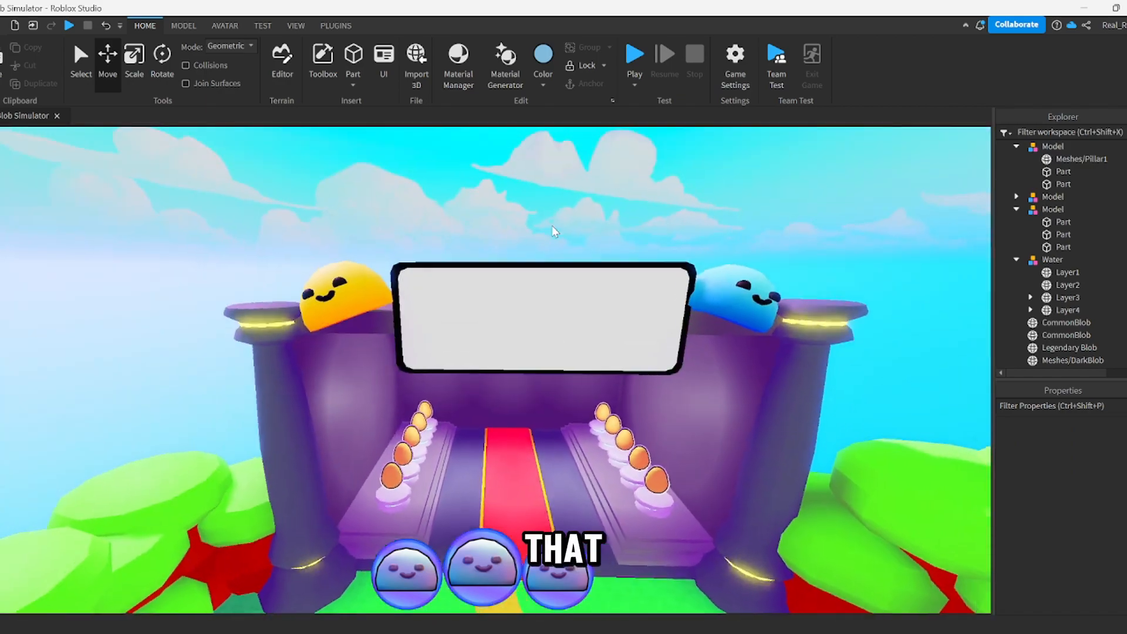
key(w)
Step: Place a 3D text object on the blank shop sign with the Three Text plugin, reading "Shop!"
click(287, 21)
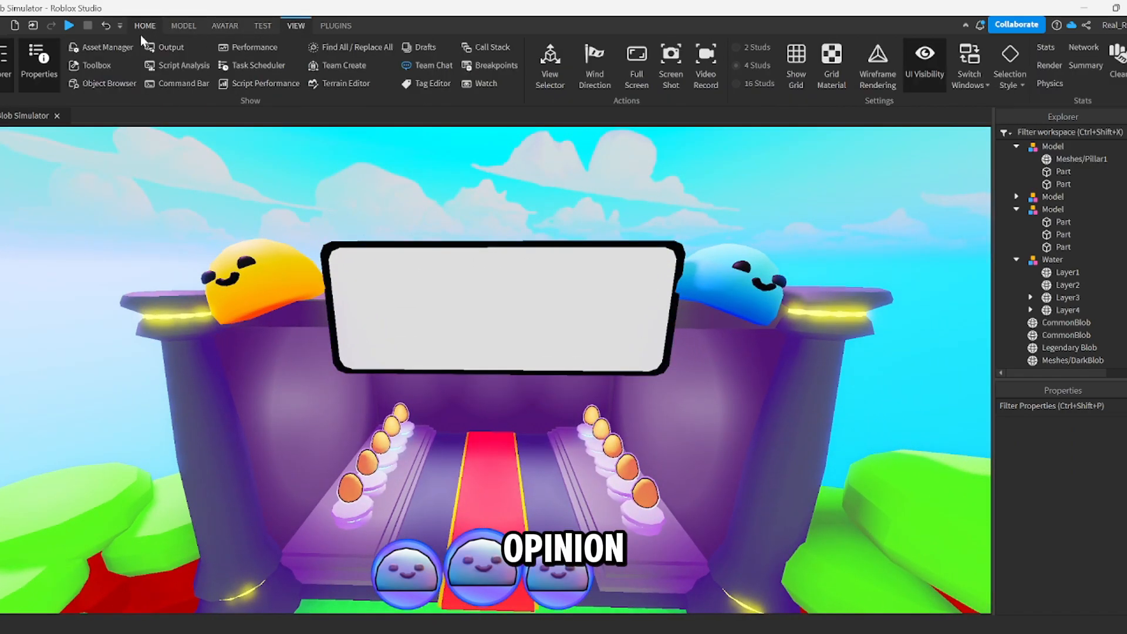
click(336, 26)
scroll(868, 76, down, 10)
click(863, 75)
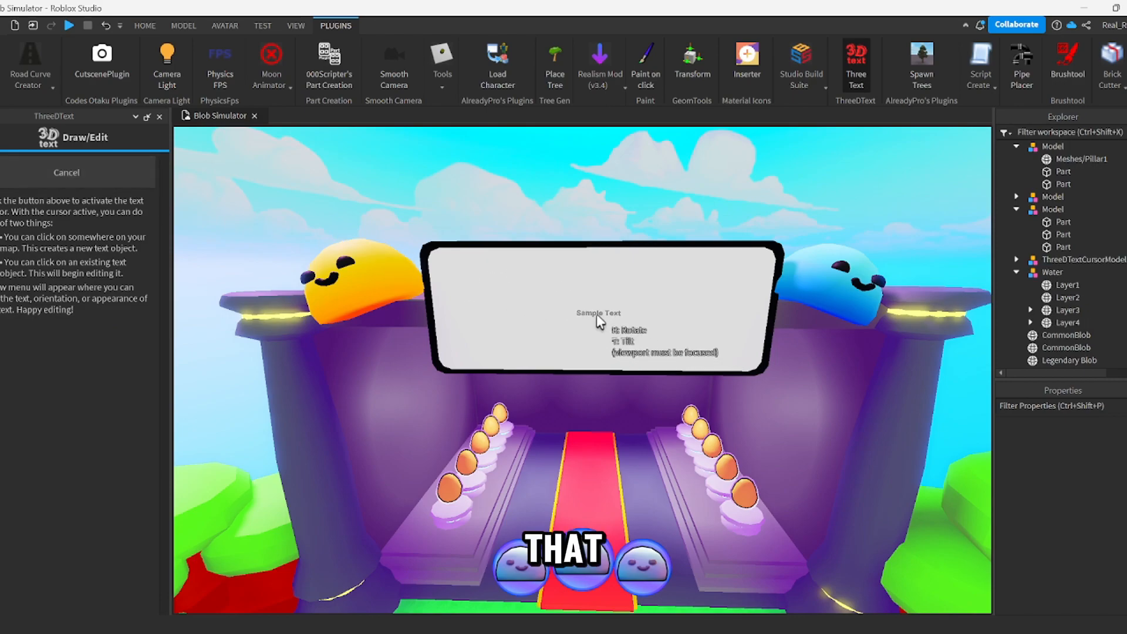
click(590, 307)
double_click(51, 191)
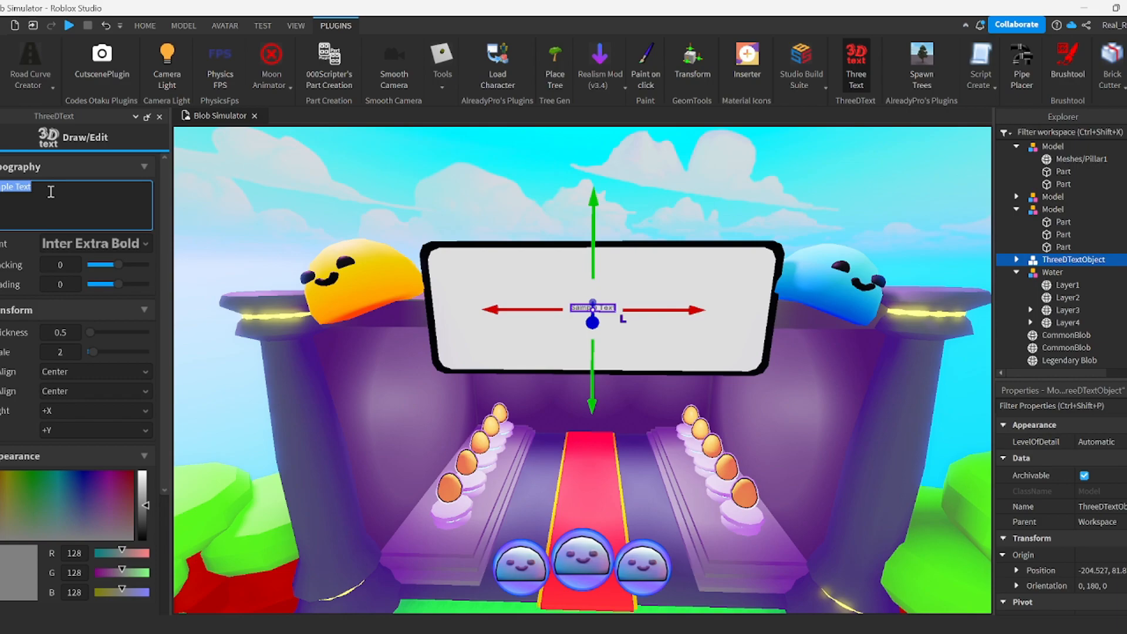
text(Shop!)
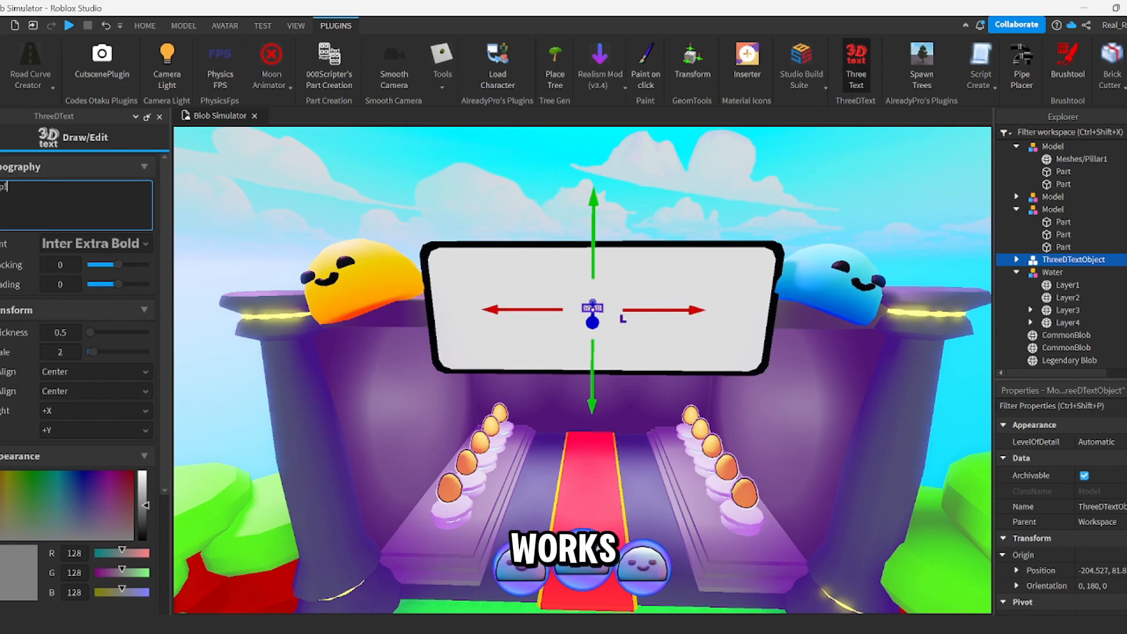
Step: Set the 3D text to white, scale 20 and the Luckiest Guy font
drag(143, 505, 136, 456)
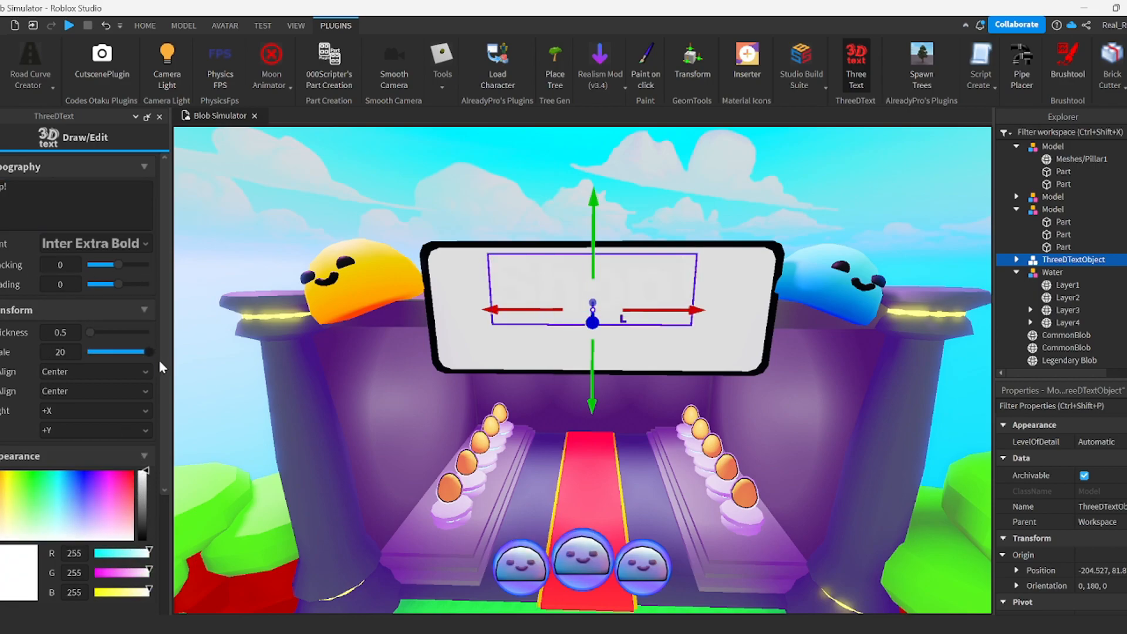
click(93, 248)
scroll(90, 310, down, 4)
scroll(90, 310, up, 4)
scroll(82, 285, down, 5)
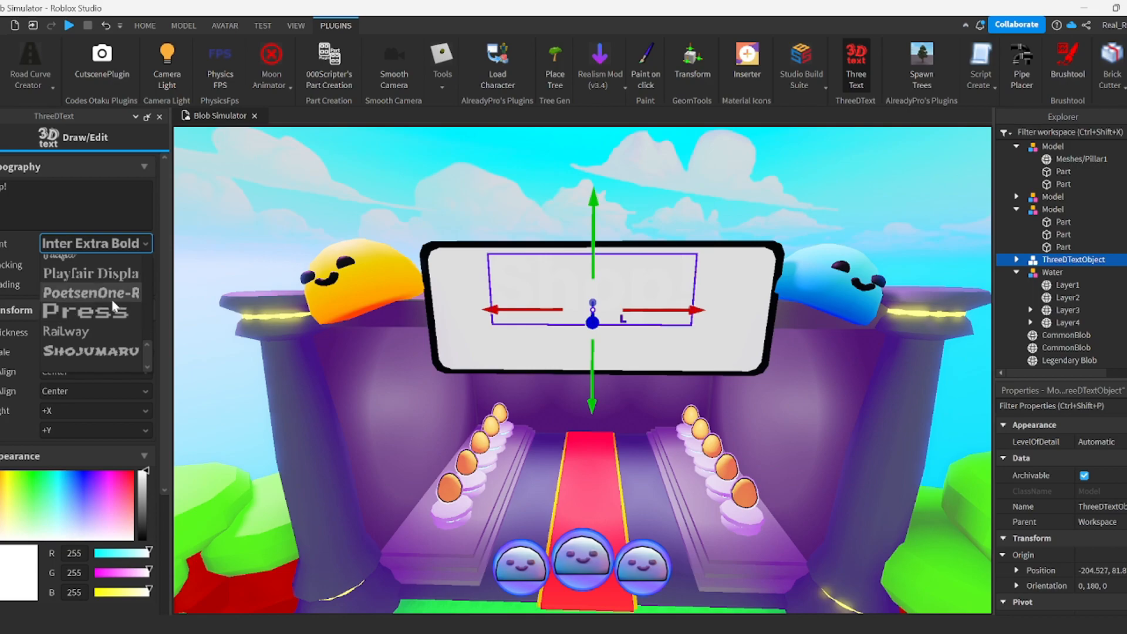
scroll(83, 354, up, 2)
scroll(84, 354, up, 2)
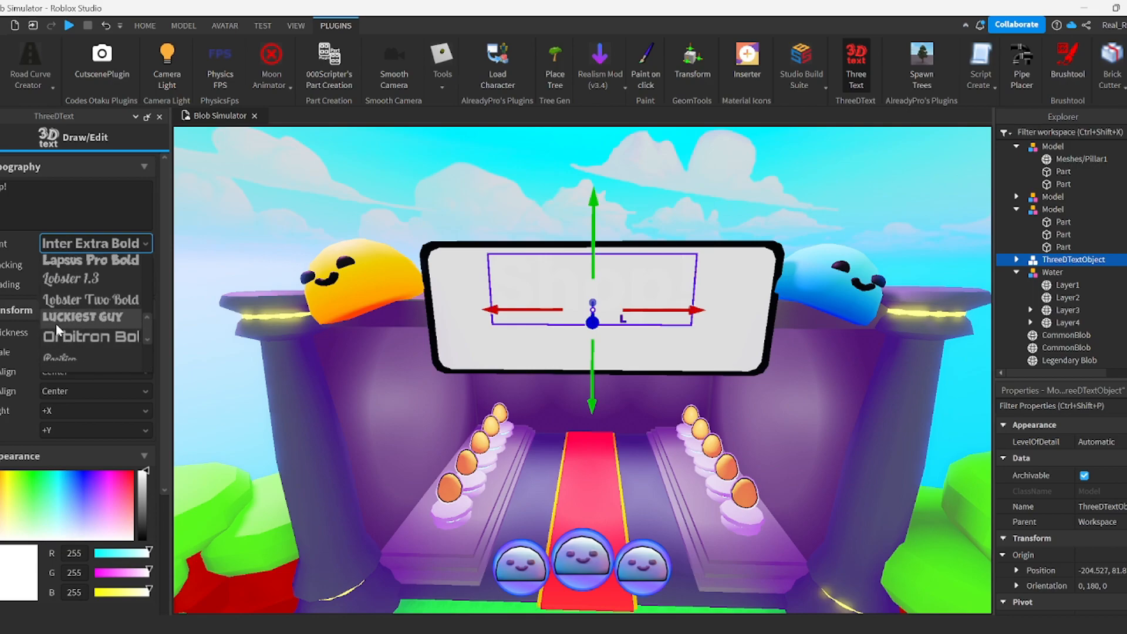
click(55, 324)
Step: Pull the Shop! text out in front of the sign, increase its thickness and finish editing it
right_drag(456, 323, 443, 296)
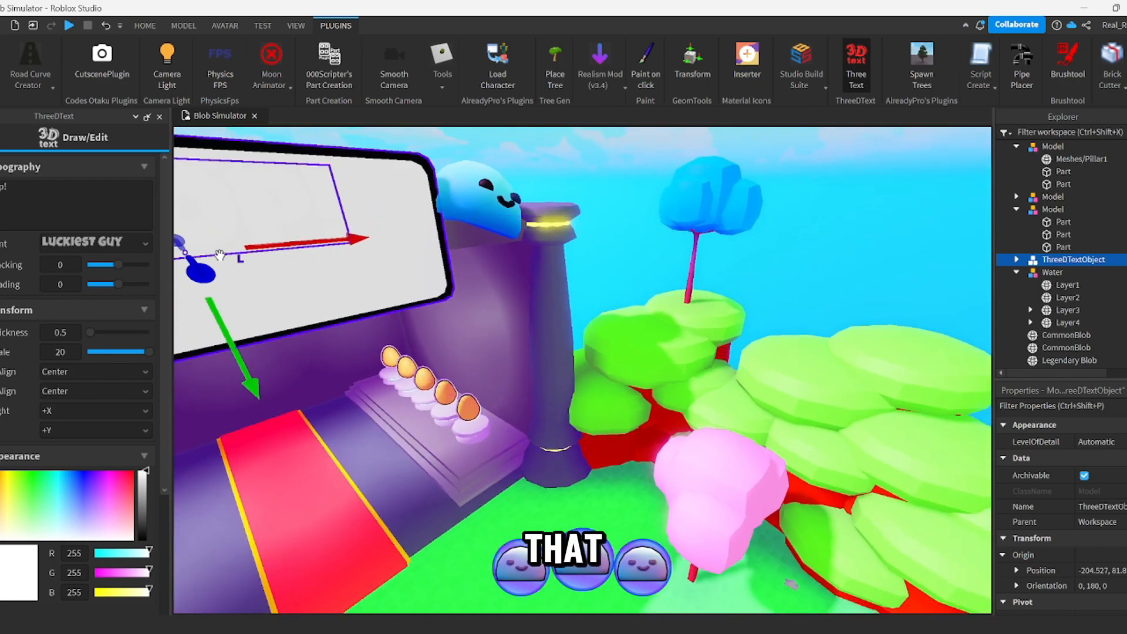
drag(202, 270, 669, 389)
scroll(669, 389, down, 4)
scroll(669, 389, up, 2)
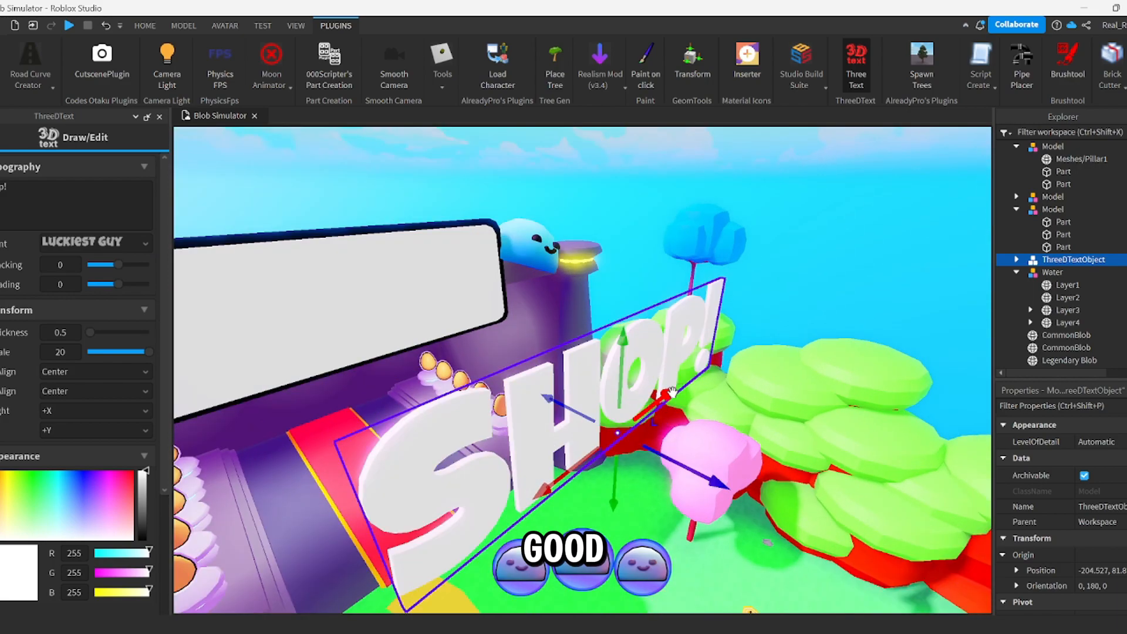
mouse_move(89, 332)
mouse_down()
mouse_move(116, 333)
mouse_move(104, 333)
mouse_up()
scroll(129, 434, down, 5)
click(90, 491)
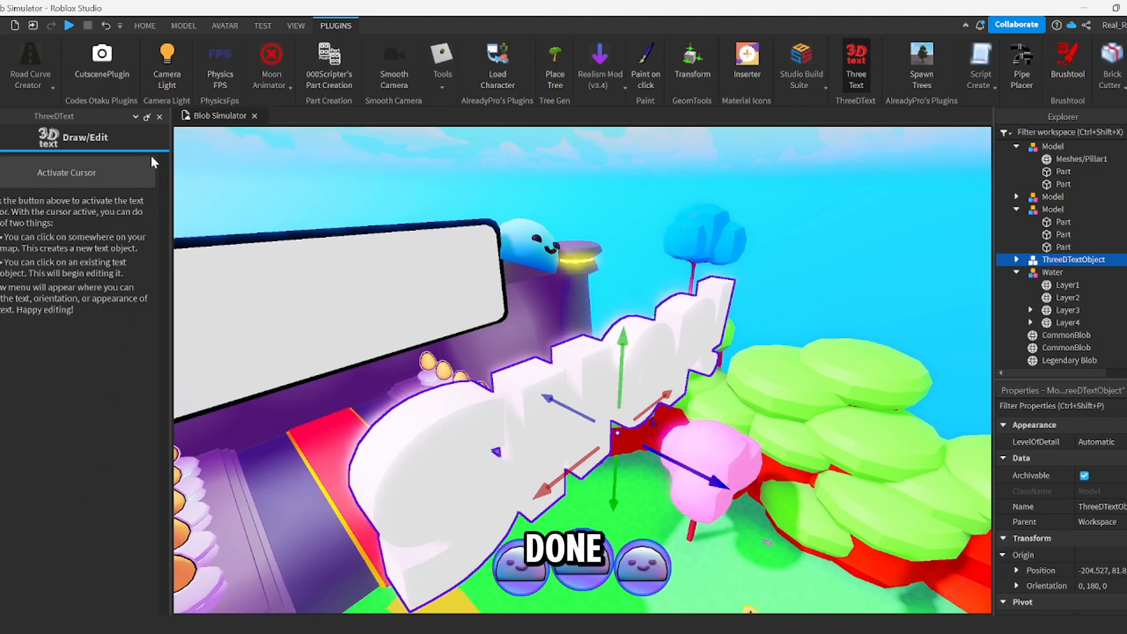
Step: Duplicate the Shop! text, shift the copy slightly behind the original and color the copy black
click(160, 117)
key(ctrl+d)
drag(407, 365, 386, 364)
click(145, 26)
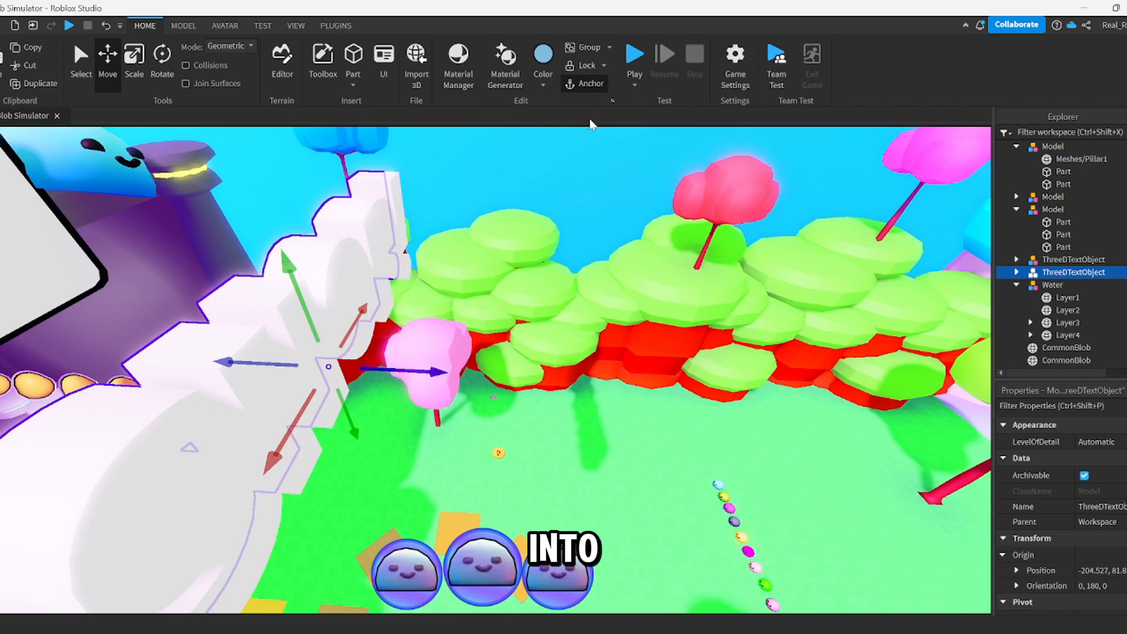
click(544, 85)
click(651, 329)
click(544, 86)
click(552, 330)
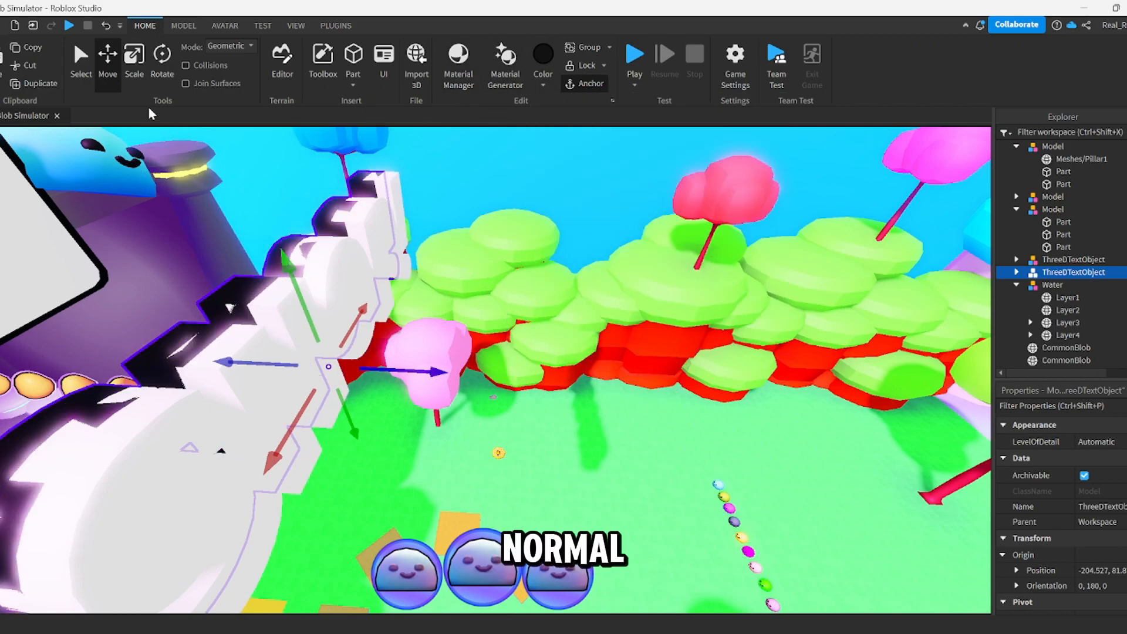
Step: Resize the sign and its layered Shop! text so the lettering fills most of the board
click(135, 59)
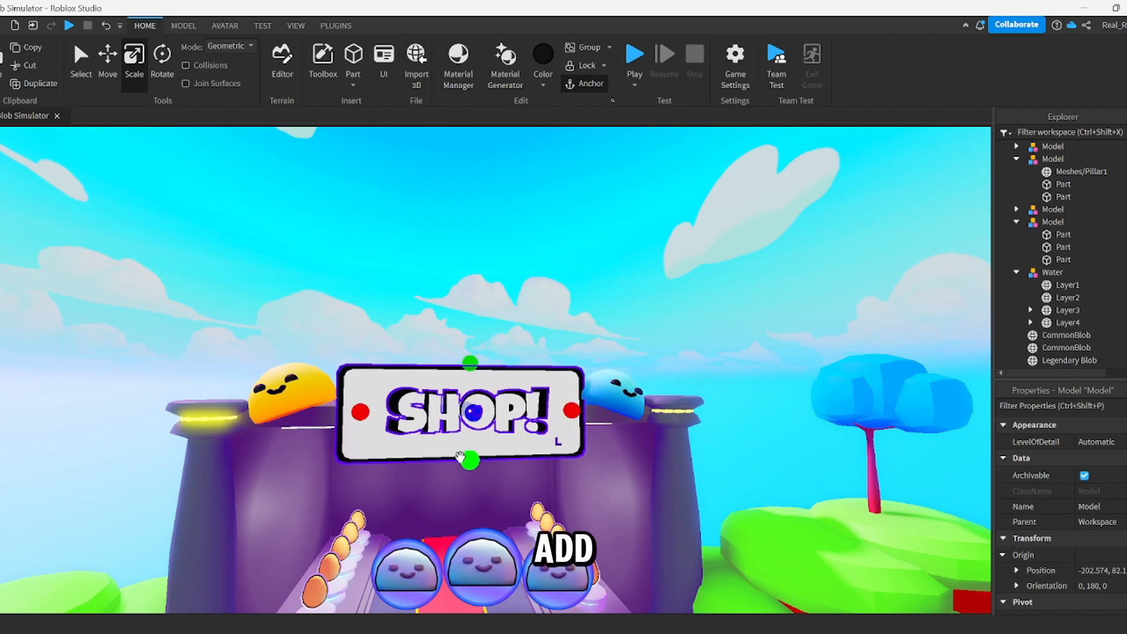
drag(462, 458, 461, 470)
drag(464, 363, 461, 354)
drag(530, 430, 524, 428)
click(591, 285)
right_drag(592, 284, 597, 285)
key(w)
right_drag(473, 426, 529, 329)
key(a)
key(d)
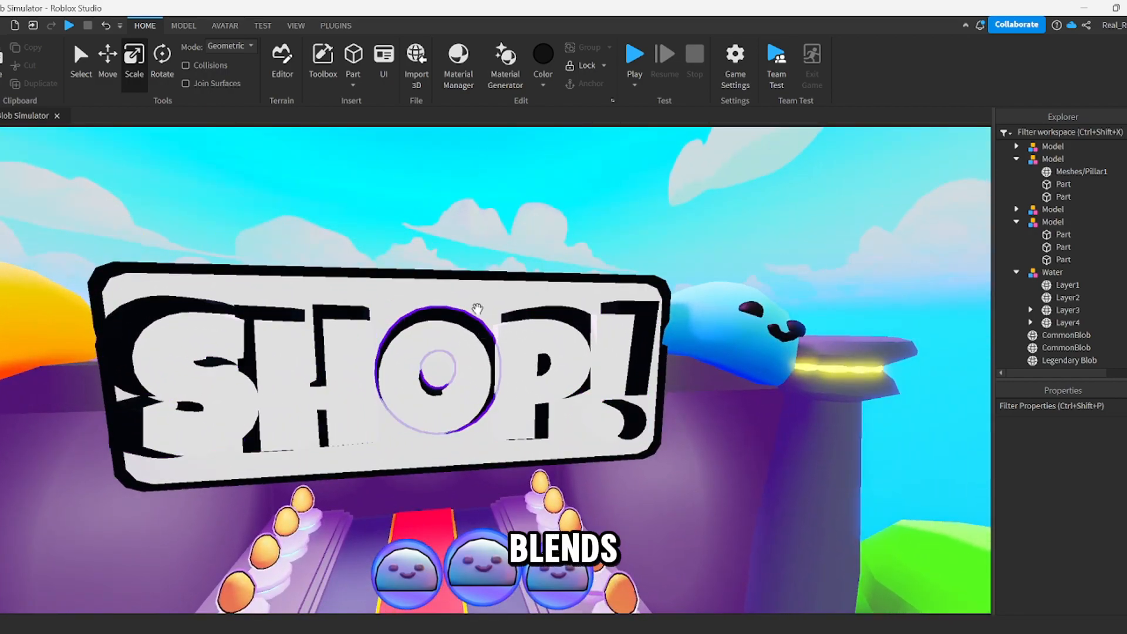
Step: Try light blue and persimmon on the sign's panel behind the lettering, and settle on dark grey
click(476, 309)
click(535, 84)
click(572, 330)
click(543, 82)
click(658, 209)
click(543, 82)
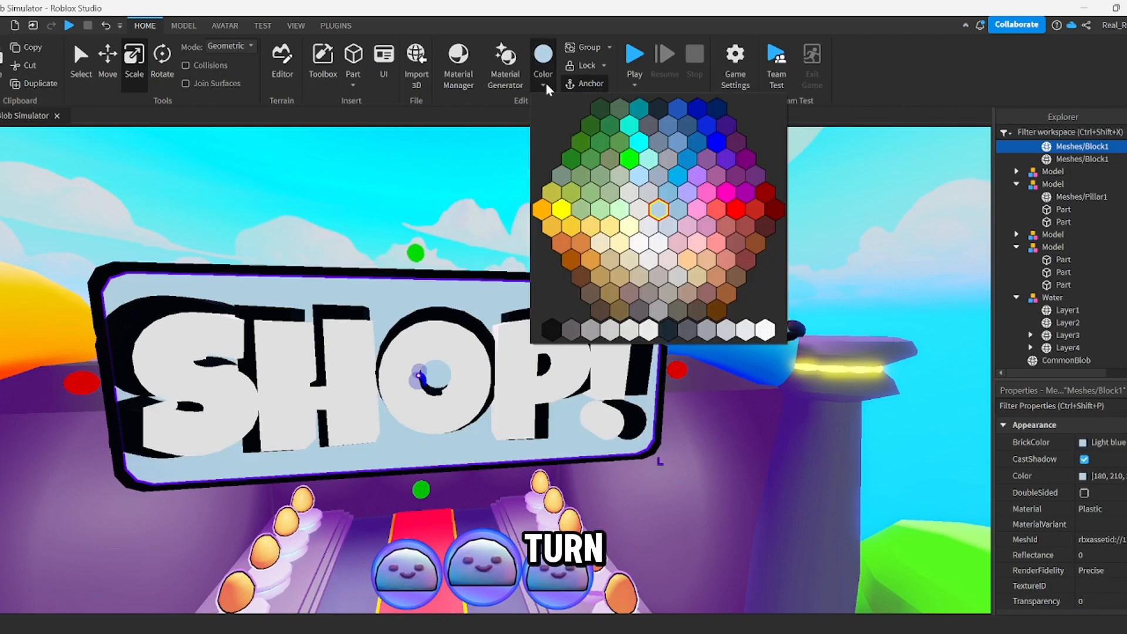
click(717, 209)
scroll(594, 259, down, 5)
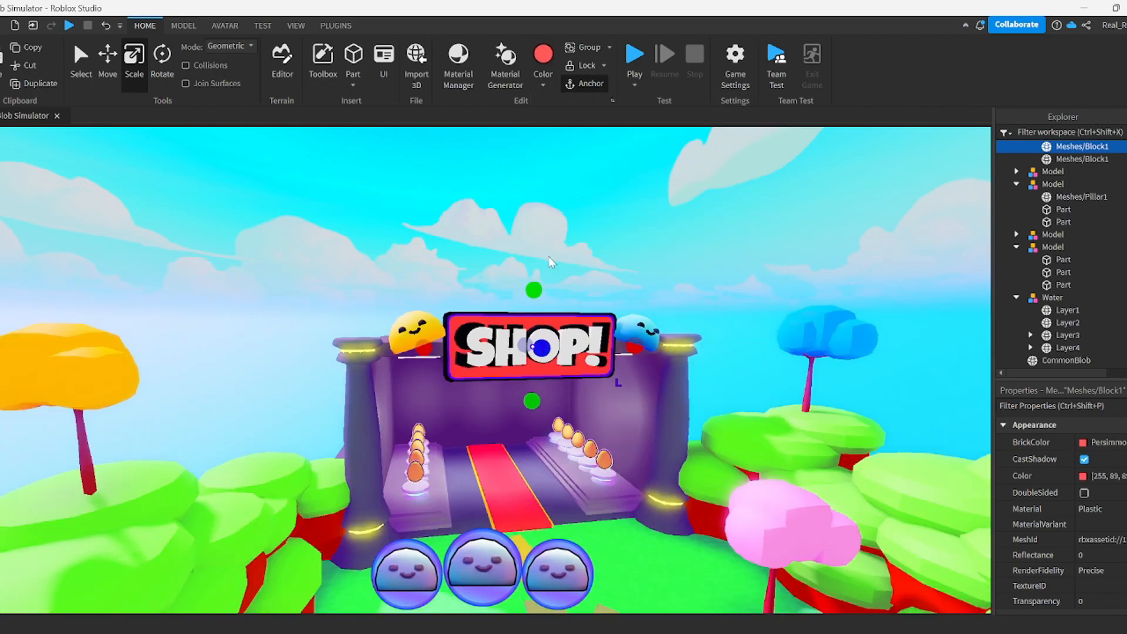
click(542, 82)
click(672, 320)
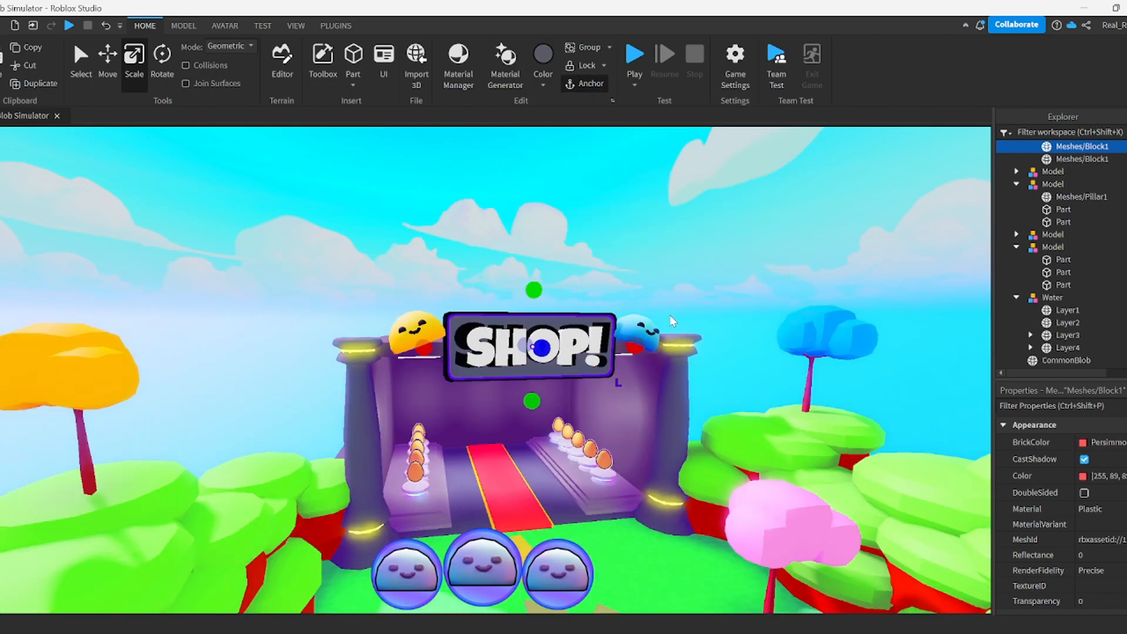
click(557, 148)
Step: Look over the whole map, from the snow and lava areas back to the shop
scroll(507, 354, up, 5)
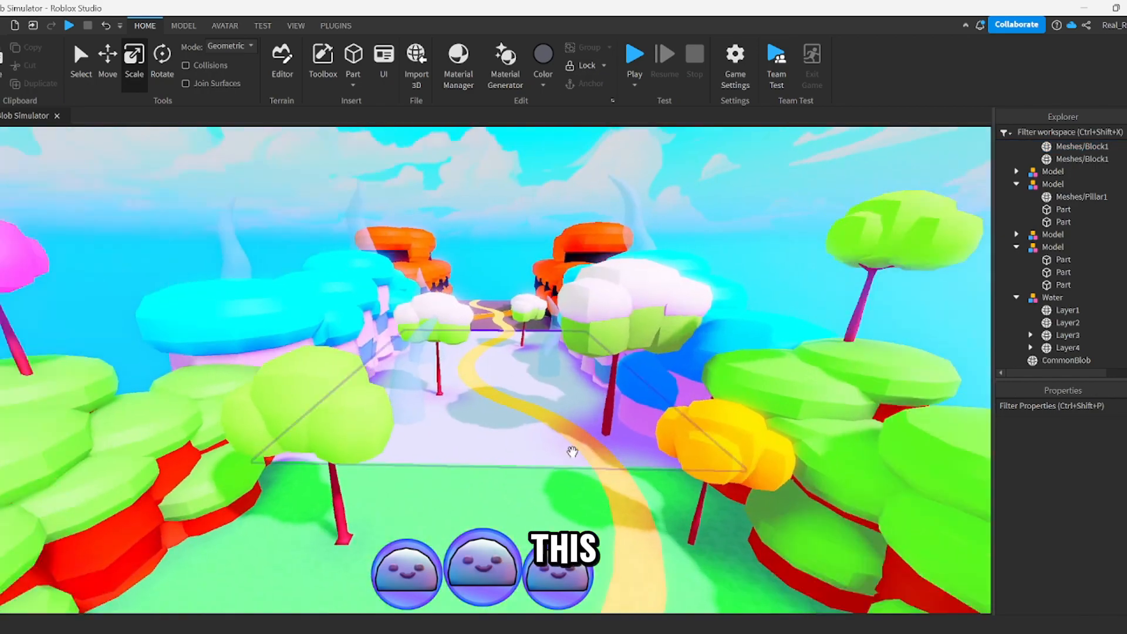
key(w)
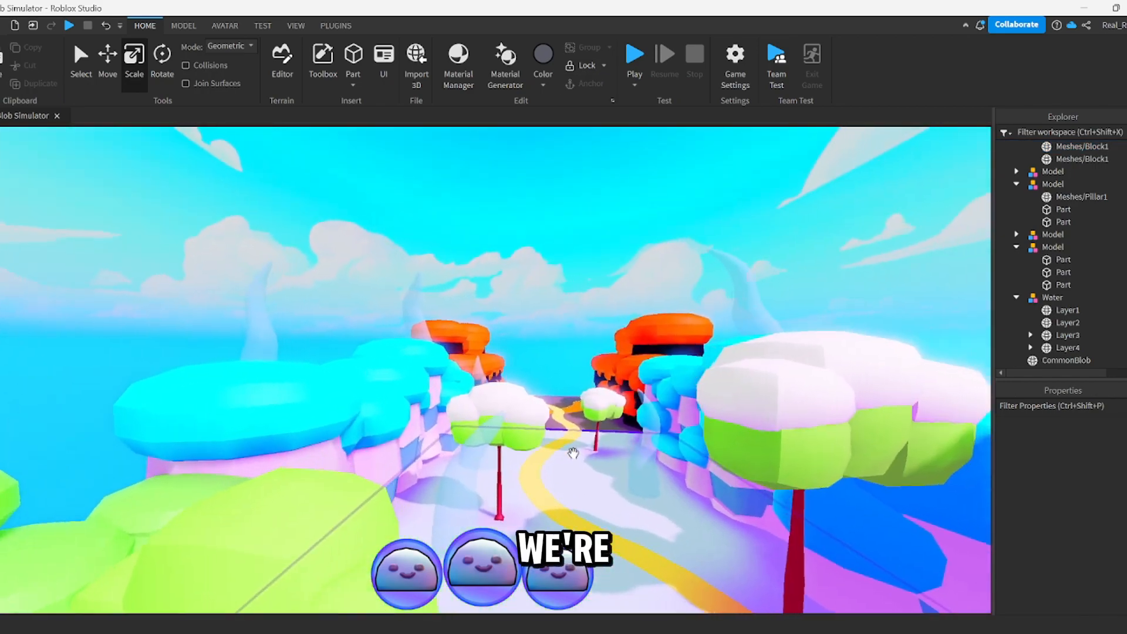
right_drag(574, 458, 437, 305)
scroll(482, 342, down, 2)
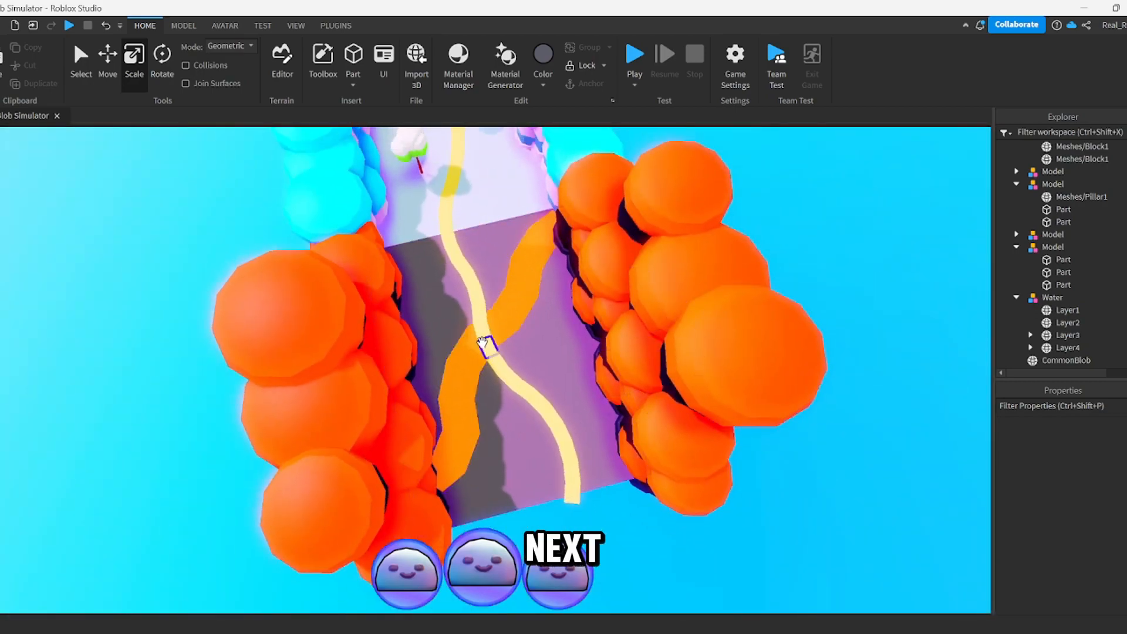
scroll(483, 344, up, 4)
right_drag(483, 344, 484, 350)
scroll(485, 349, down, 4)
scroll(484, 349, down, 5)
right_drag(707, 347, 706, 347)
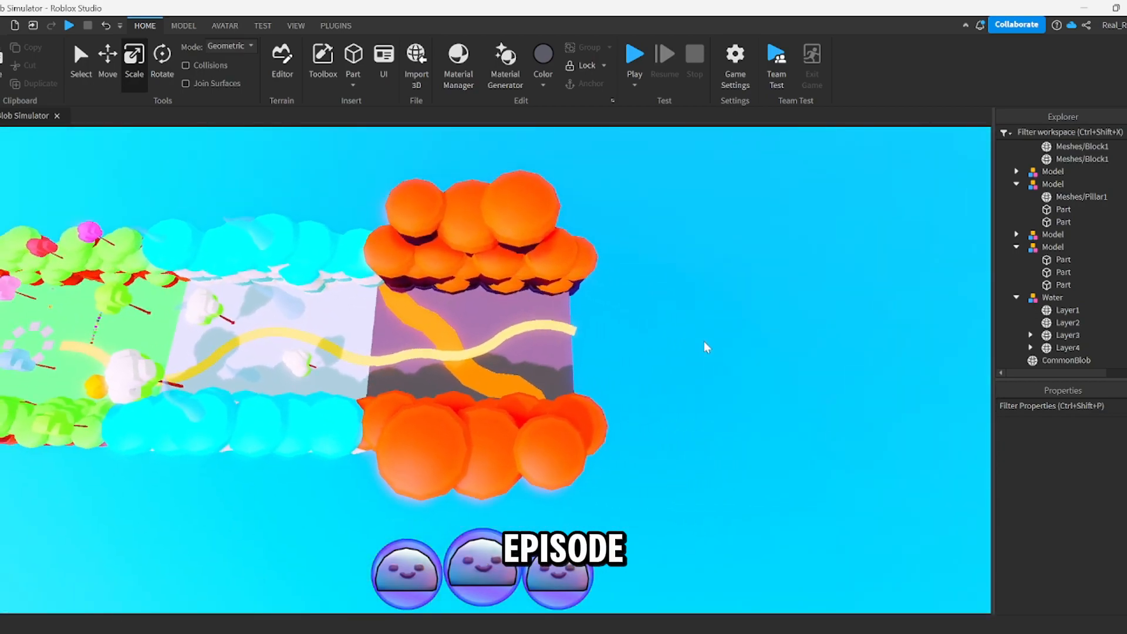
scroll(707, 347, up, 3)
scroll(333, 233, down, 3)
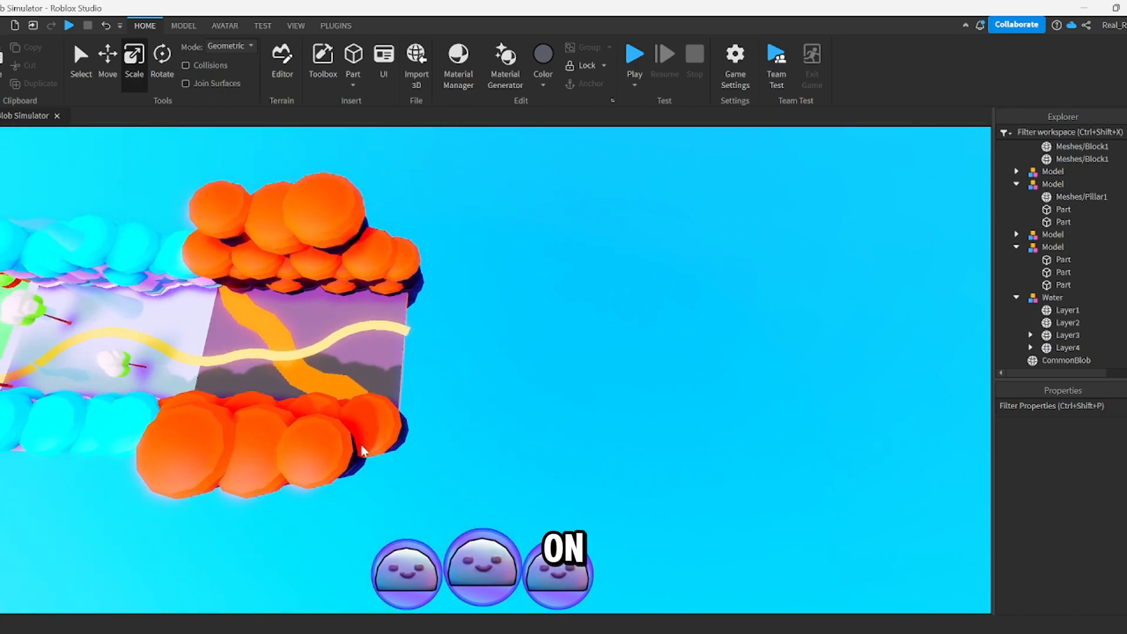
right_drag(707, 329, 707, 328)
scroll(707, 328, up, 5)
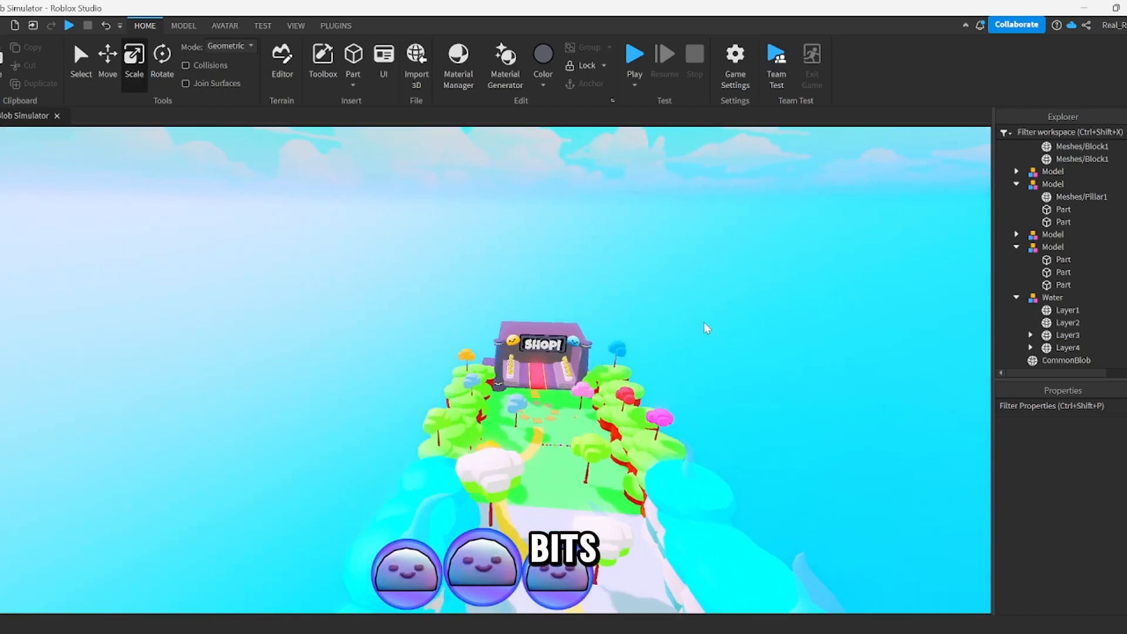
Step: Inspect the shop interior with its egg stands, and look over the ice, lava and grass areas from above
scroll(622, 428, up, 8)
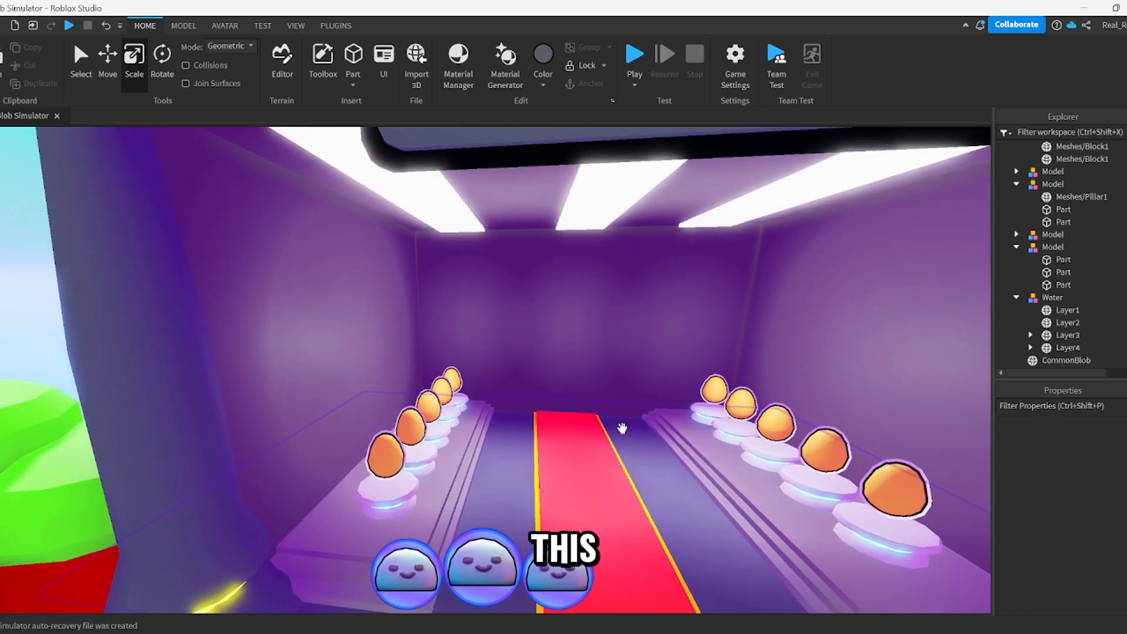
scroll(622, 428, down, 8)
right_drag(623, 429, 693, 408)
scroll(692, 410, down, 8)
scroll(282, 229, down, 3)
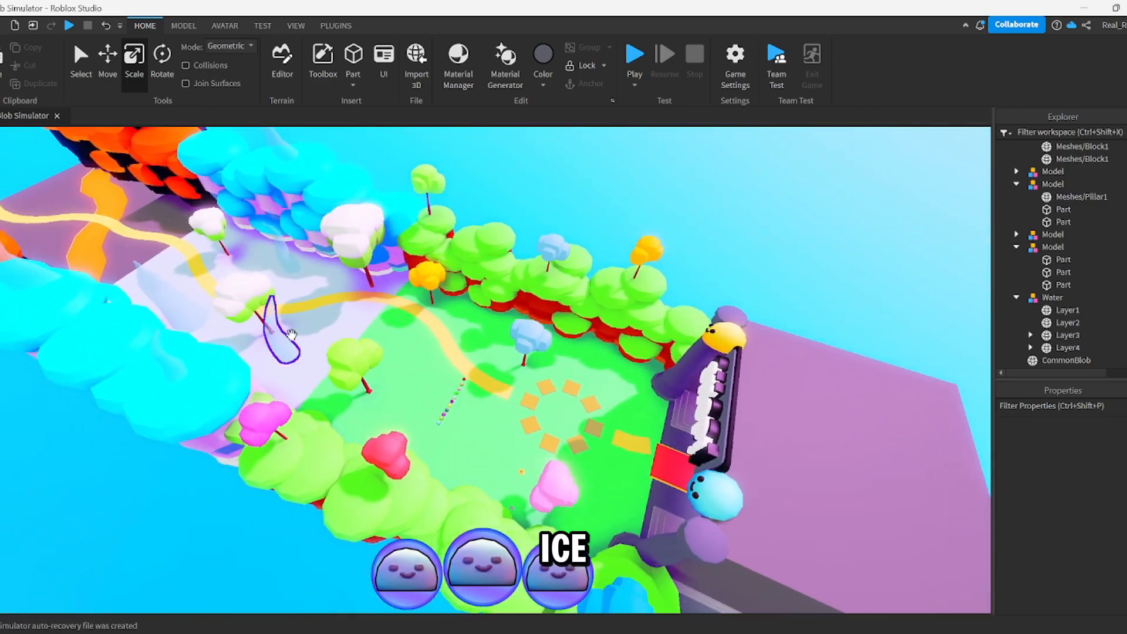
right_drag(260, 262, 259, 261)
key(a)
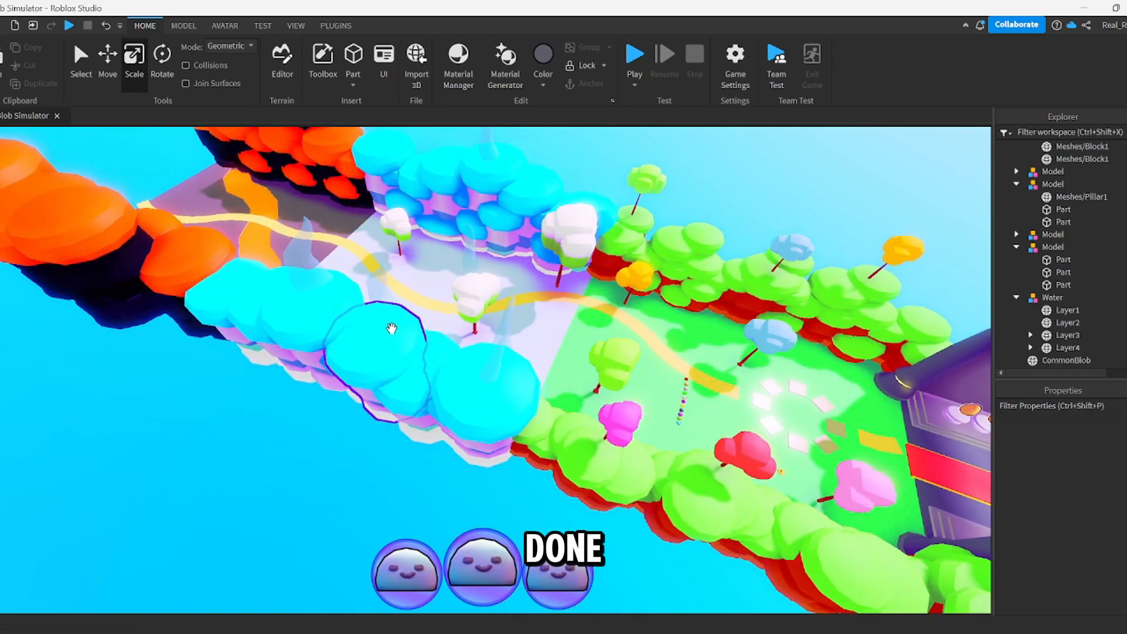
key(w)
right_drag(413, 327, 427, 320)
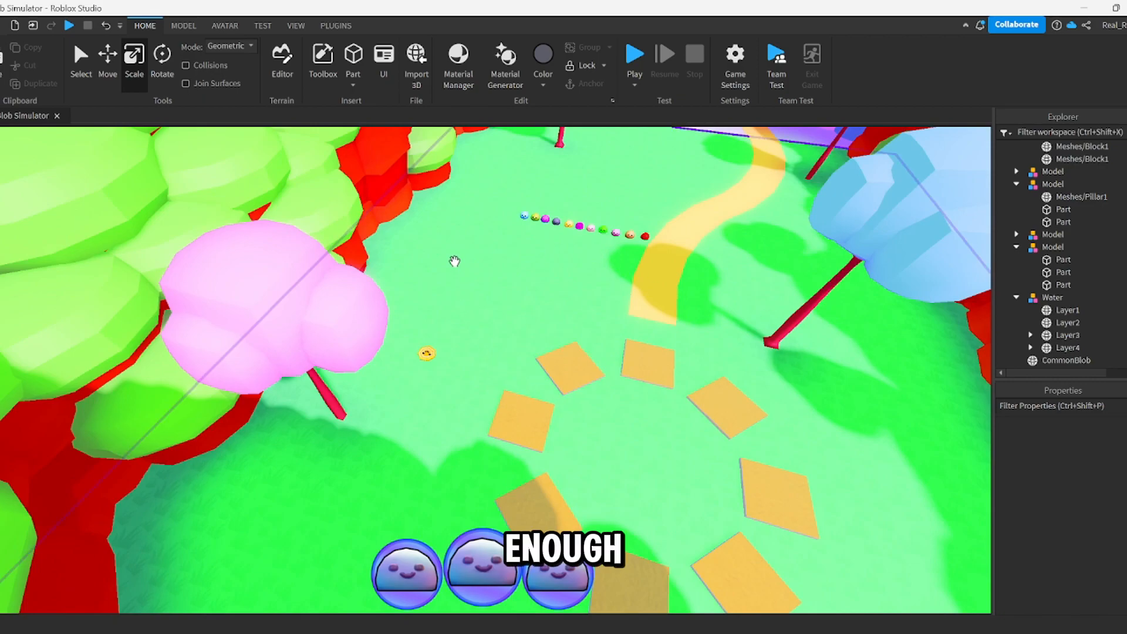
Step: Examine the row of small blobs and the gold coin on the grass near the ring of square tiles
scroll(477, 253, up, 3)
right_drag(478, 252, 478, 254)
scroll(463, 382, up, 2)
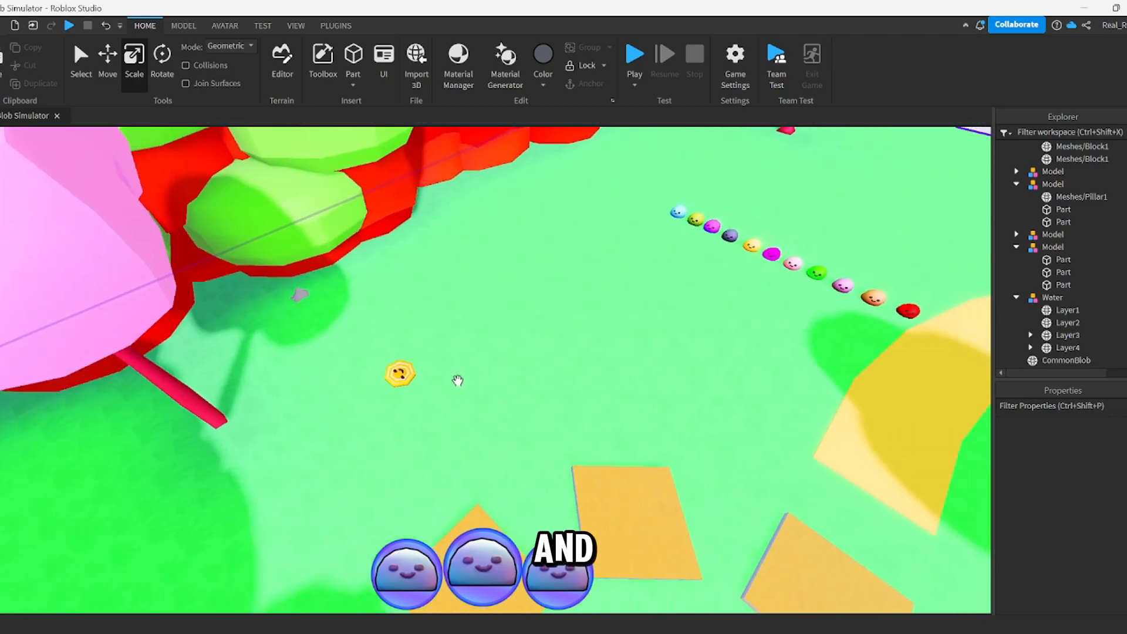
scroll(393, 392, up, 3)
scroll(393, 392, up, 2)
right_drag(380, 389, 380, 390)
scroll(398, 398, up, 3)
right_drag(445, 417, 418, 457)
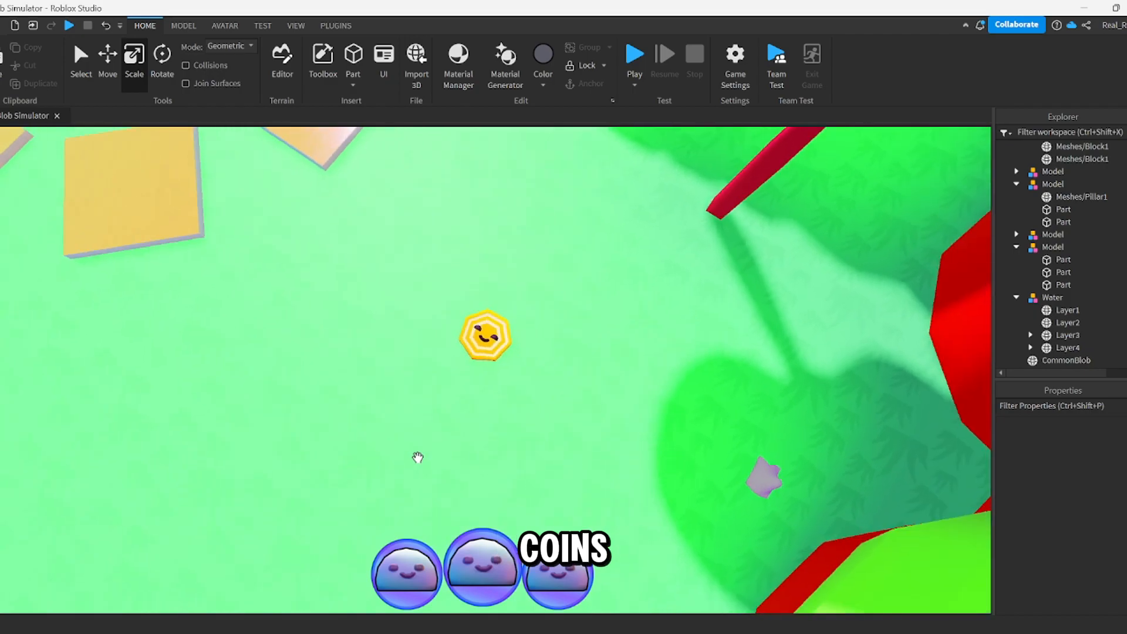